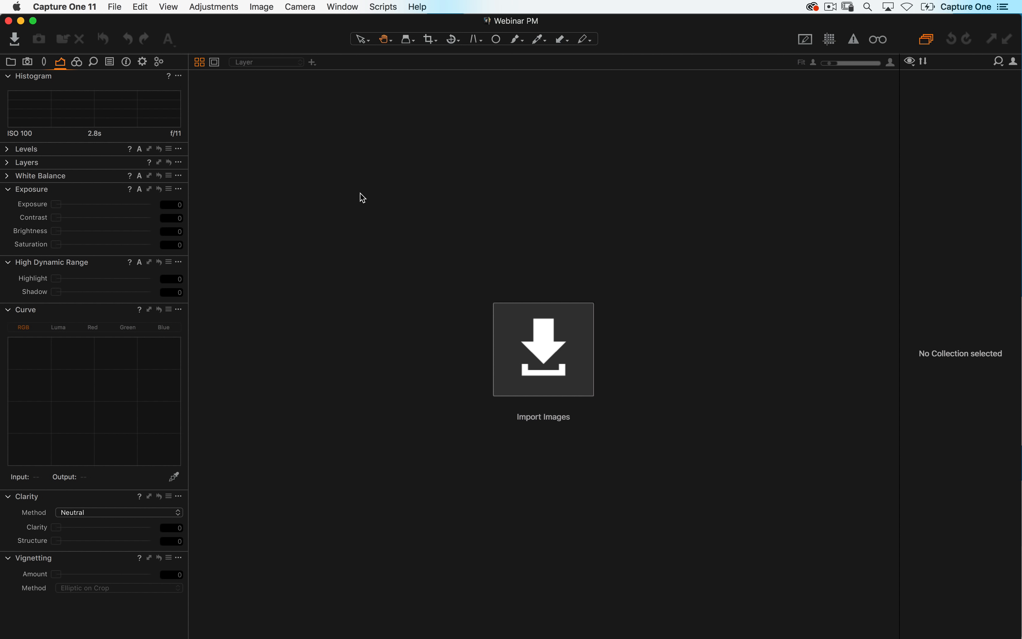
- Open the Import Images dialog and enlarge it
click(374, 188)
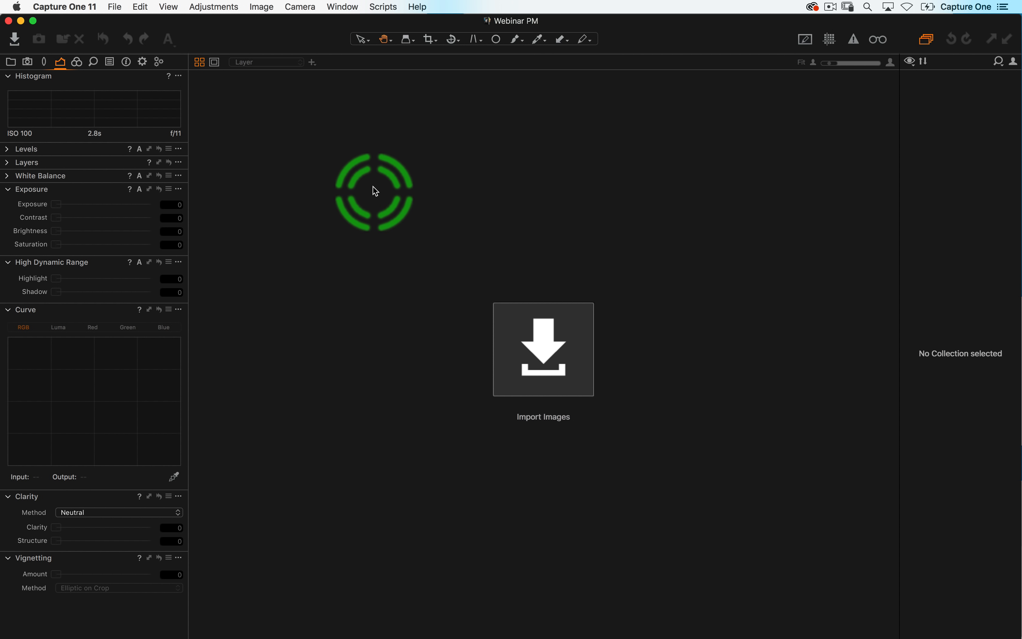
click(545, 350)
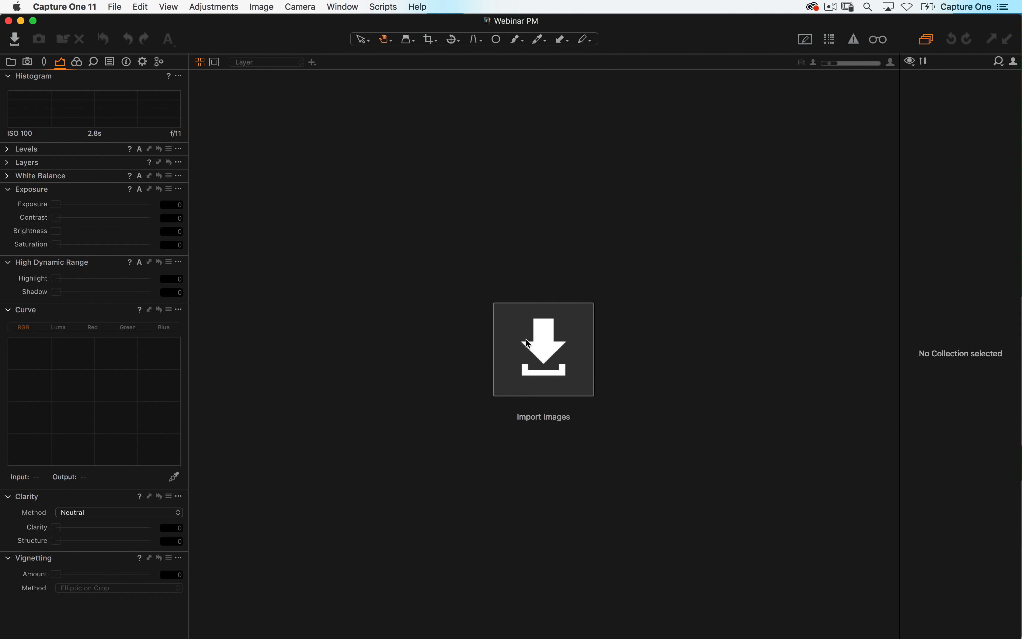
click(19, 40)
click(111, 6)
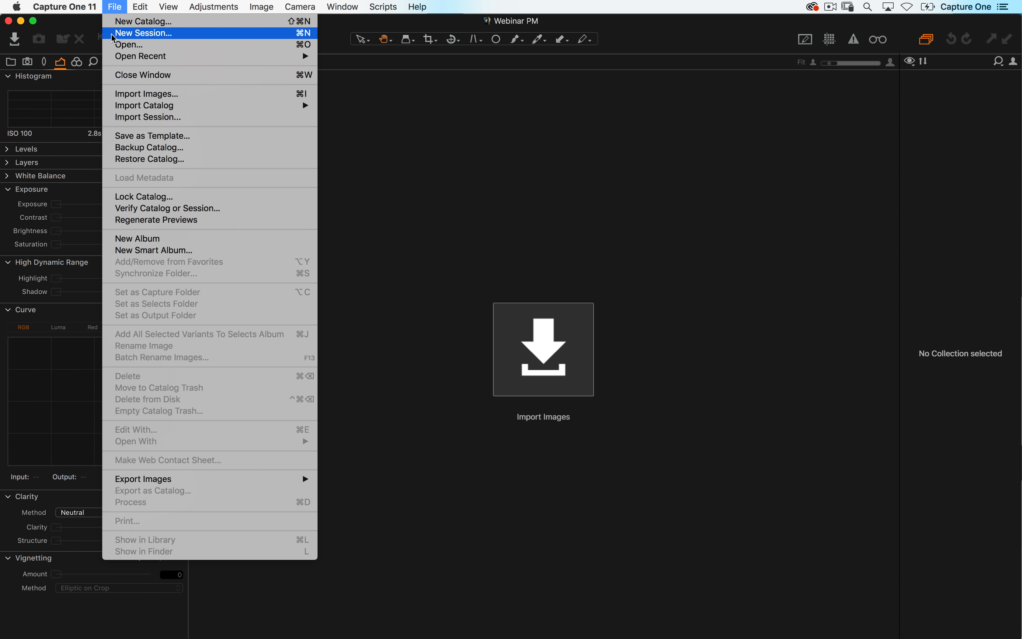
click(202, 100)
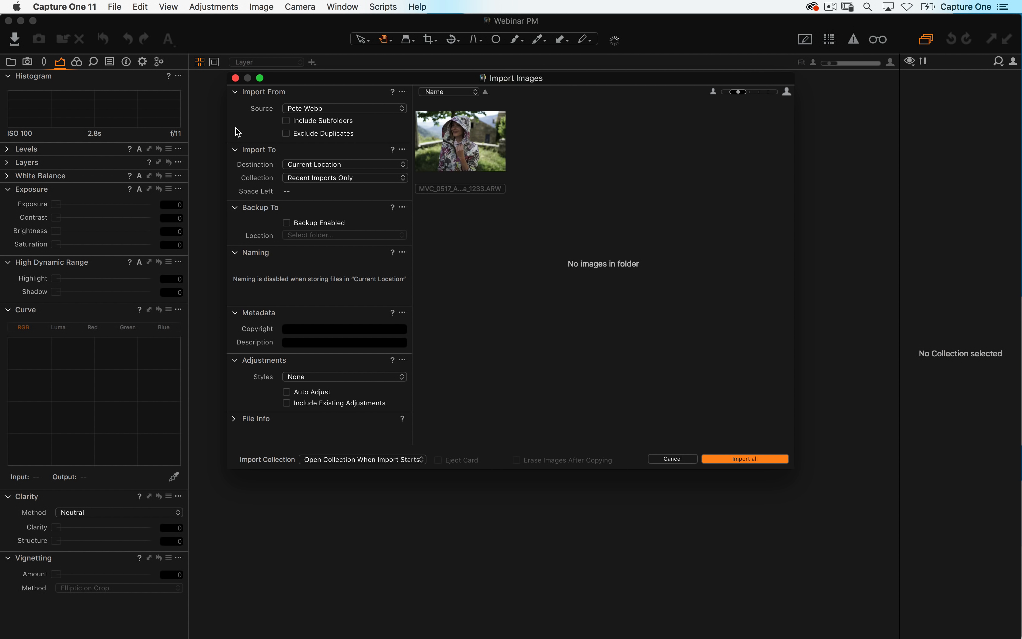
drag(299, 75, 268, 52)
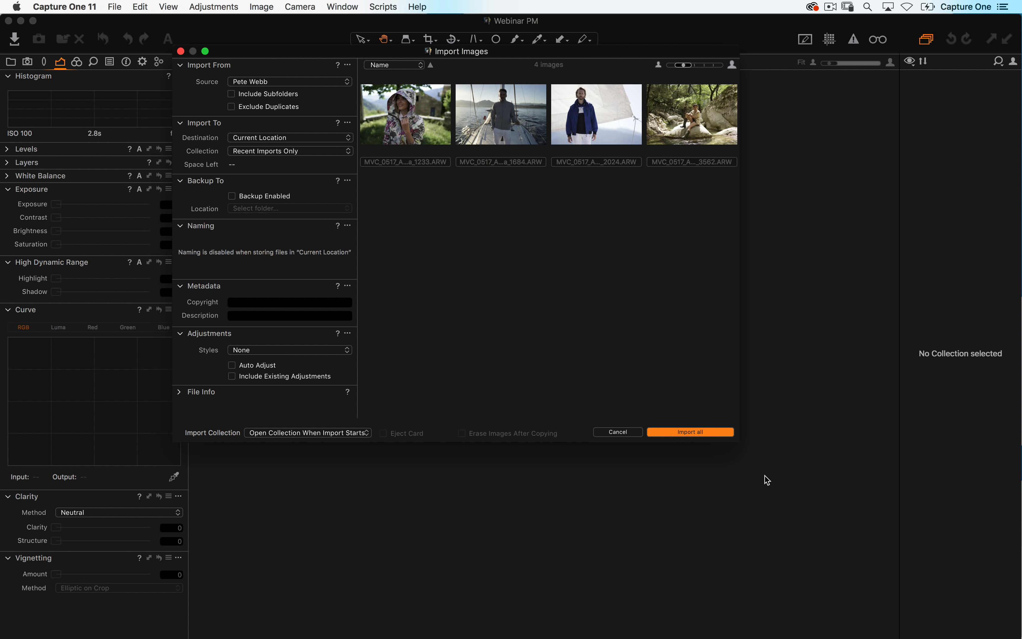
drag(739, 443, 940, 576)
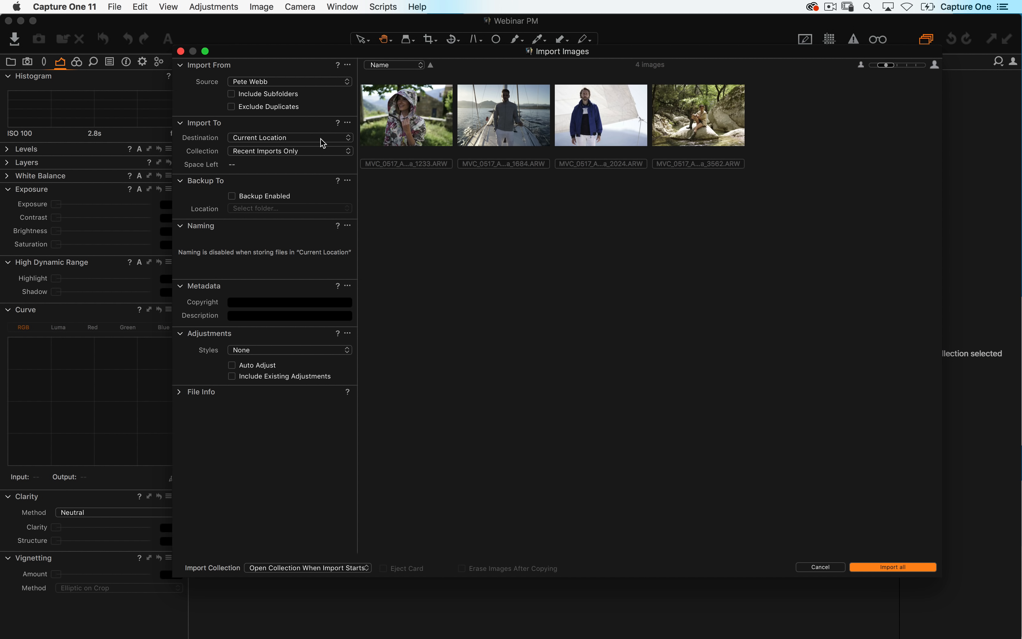
- Choose the Demonstration Images › David Grover folder on Traveler SSD as the import source
click(281, 83)
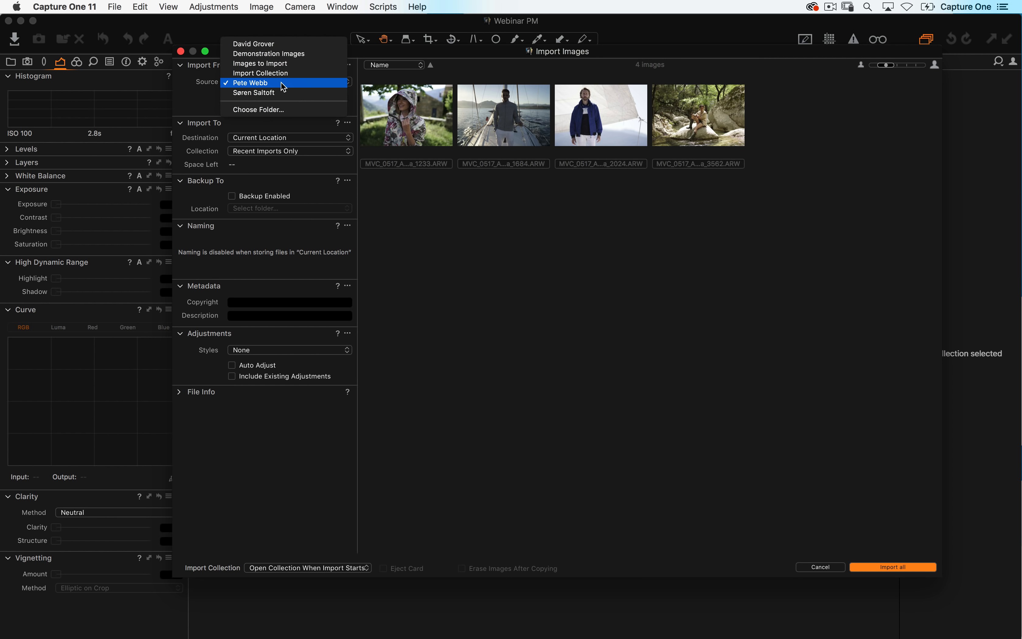
click(291, 109)
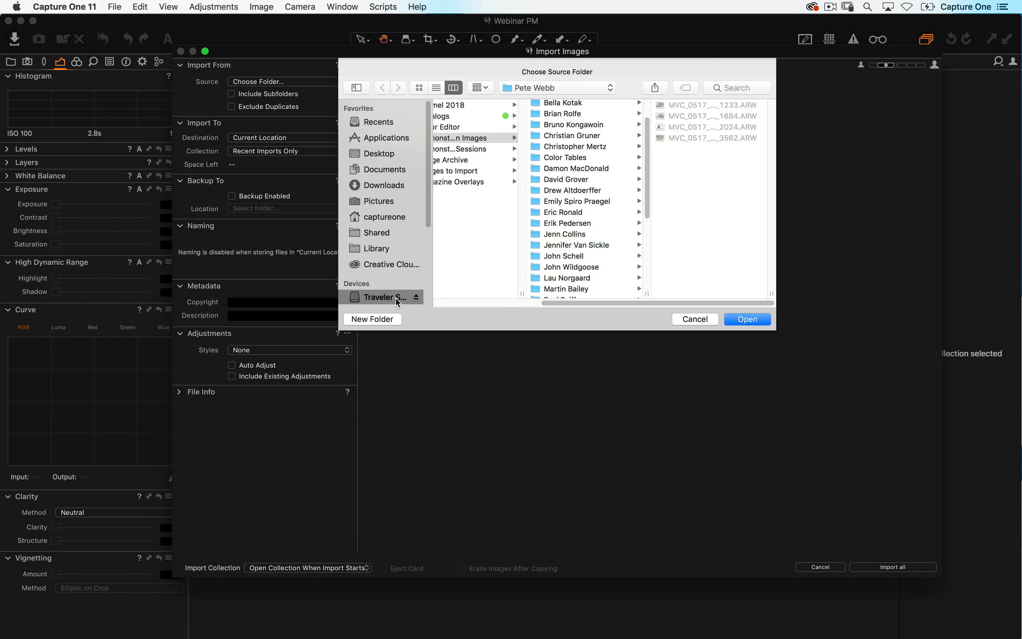
click(387, 297)
scroll(393, 281, down, 3)
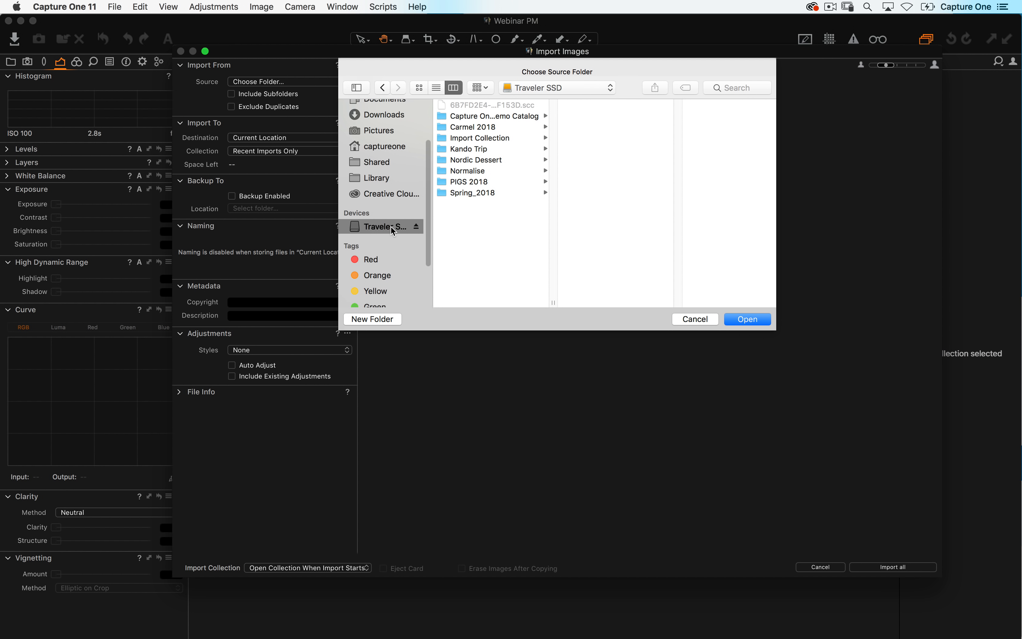
click(436, 272)
drag(435, 273, 472, 278)
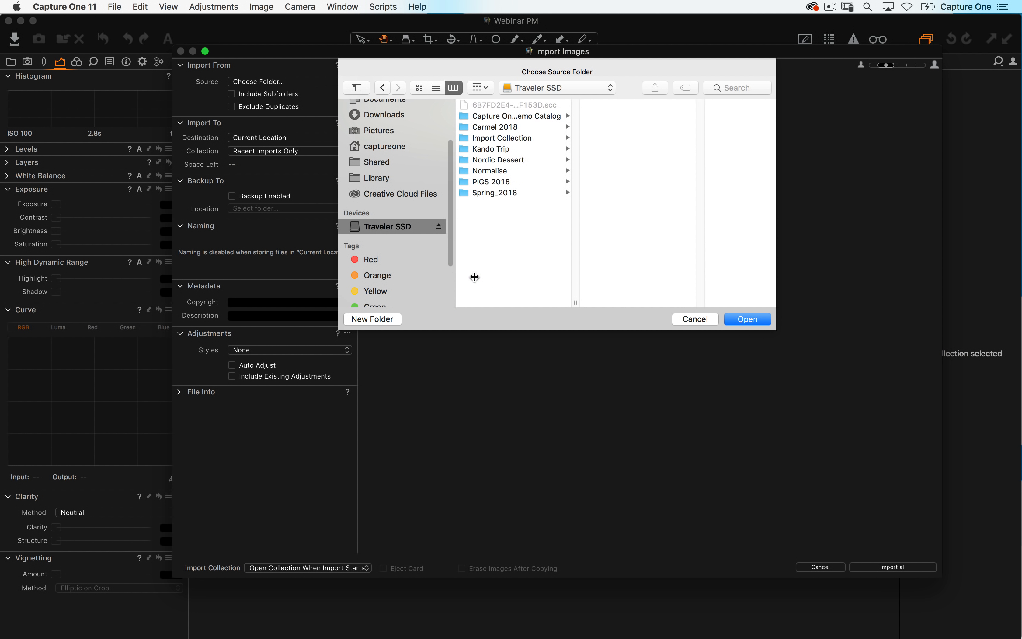
click(395, 227)
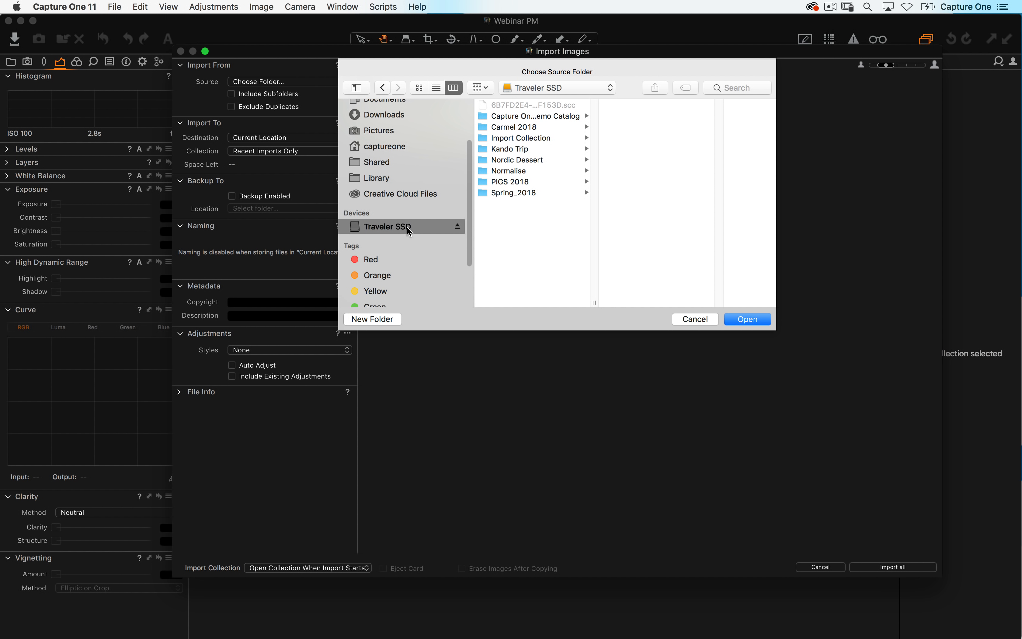
click(566, 116)
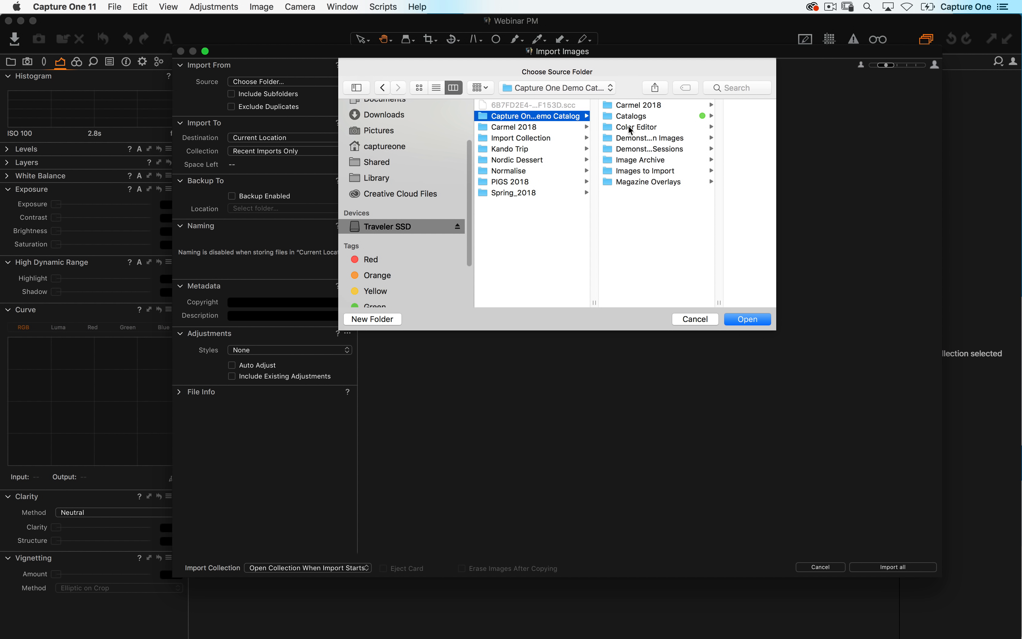
click(671, 139)
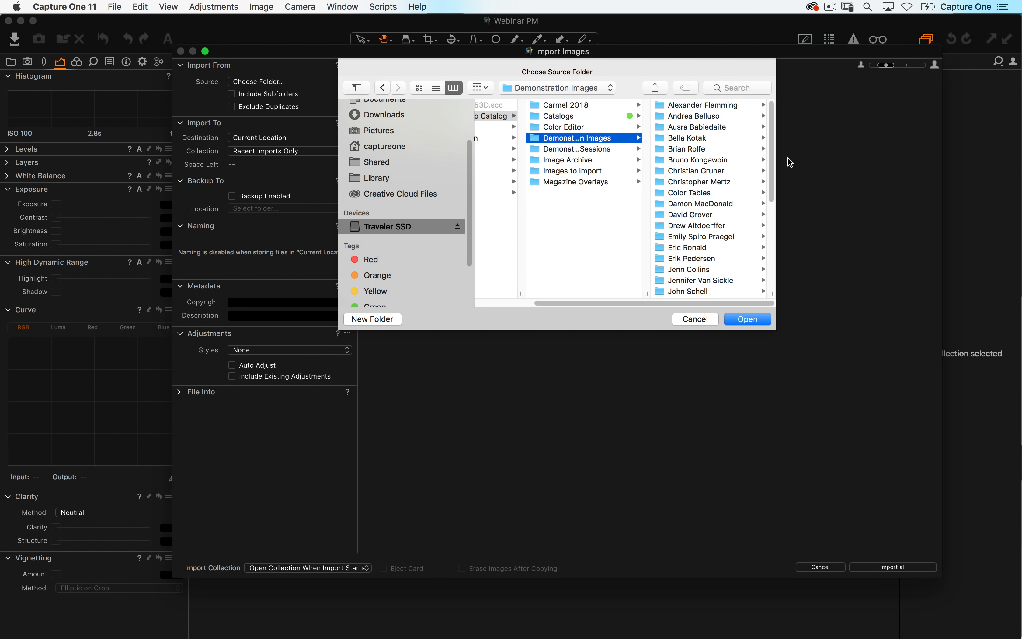
click(696, 215)
click(696, 215)
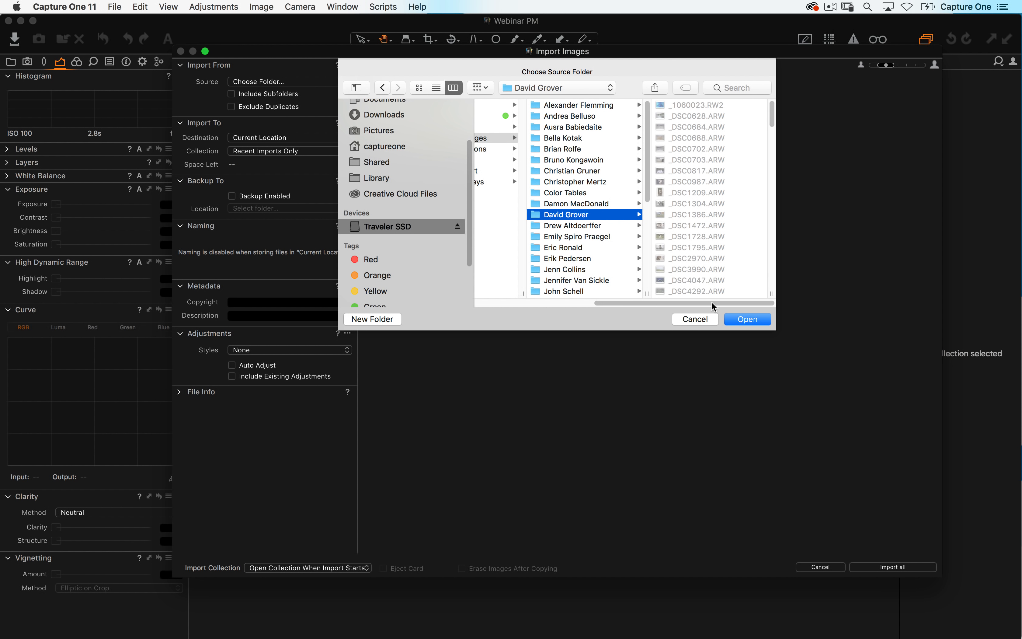
click(747, 319)
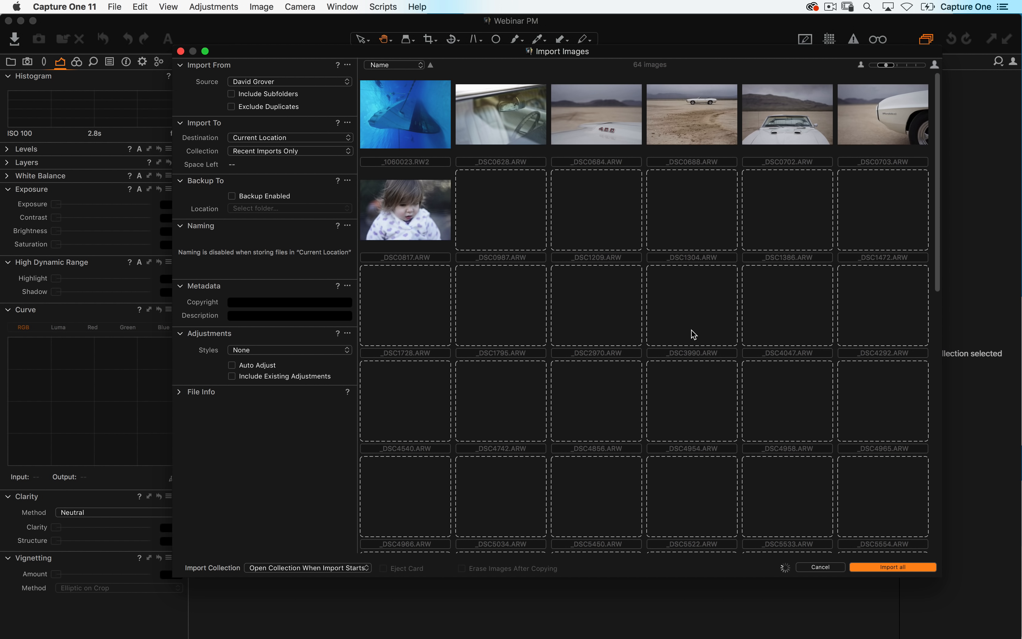
- Switch the import source to the Demonstration Images folder
scroll(602, 308, down, 15)
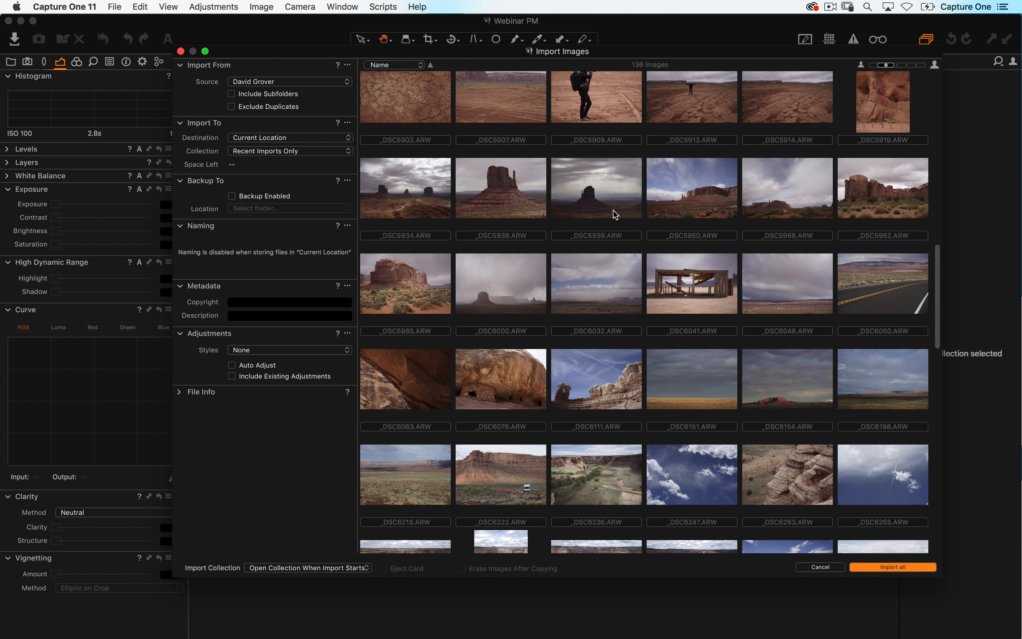
scroll(613, 210, up, 1)
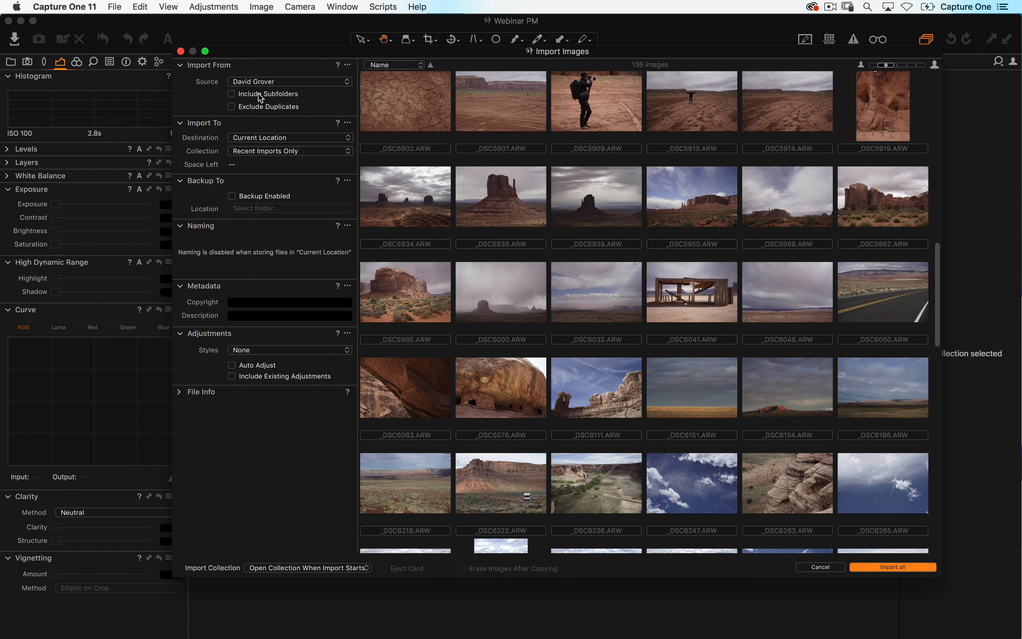
click(270, 83)
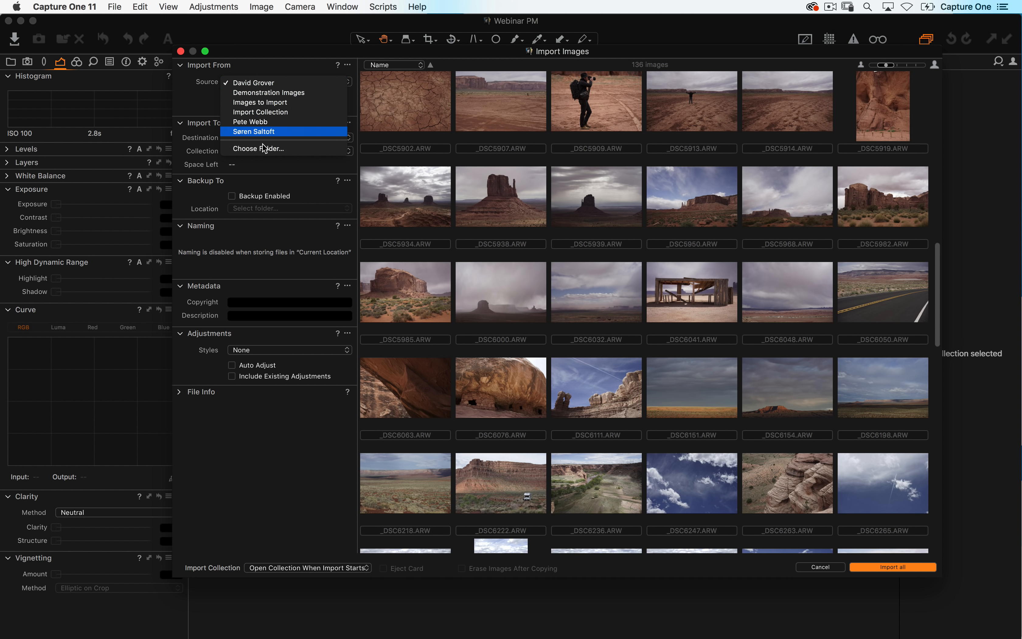
click(279, 152)
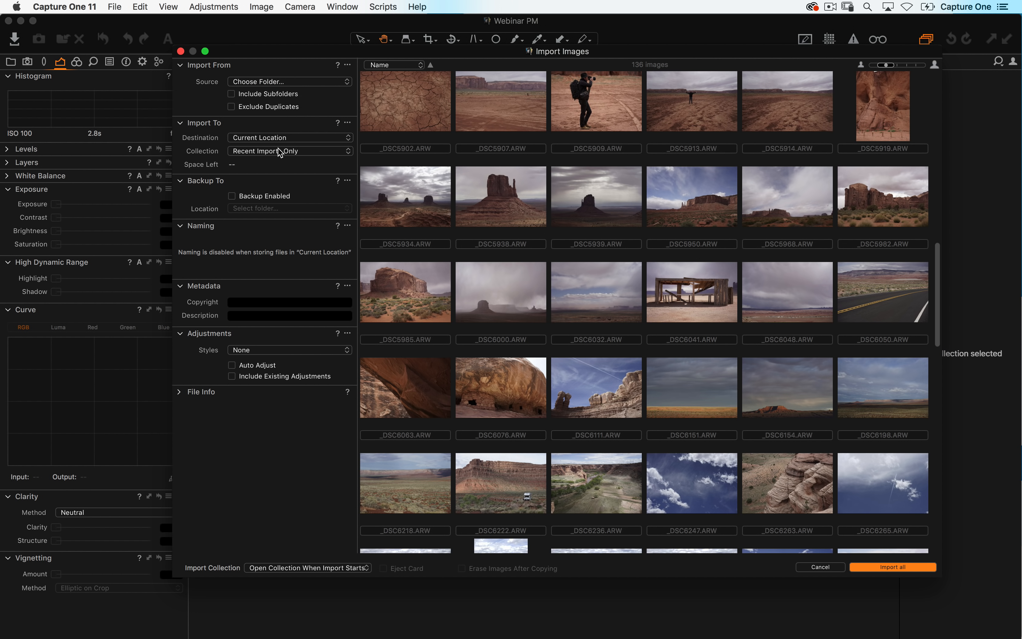
click(572, 89)
click(577, 101)
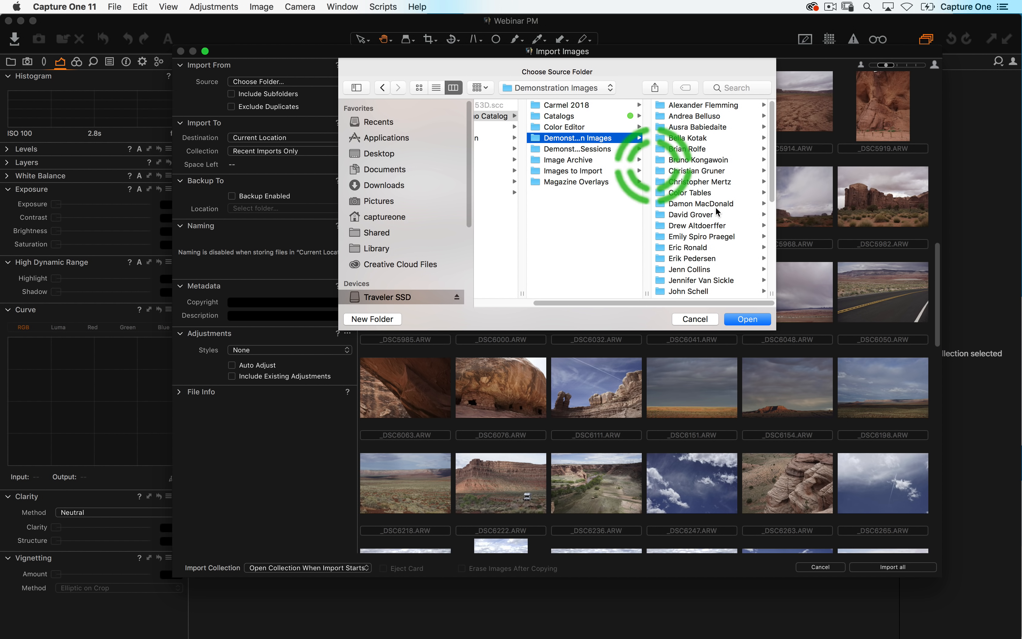
click(744, 321)
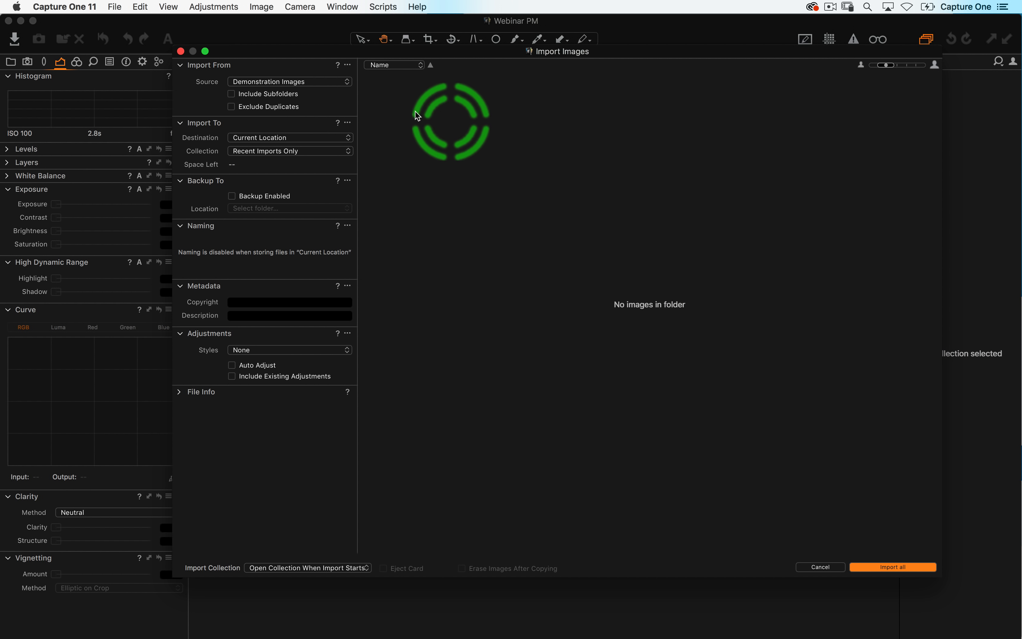
- Enable Include Subfolders and scroll through the listed thumbnails
click(232, 93)
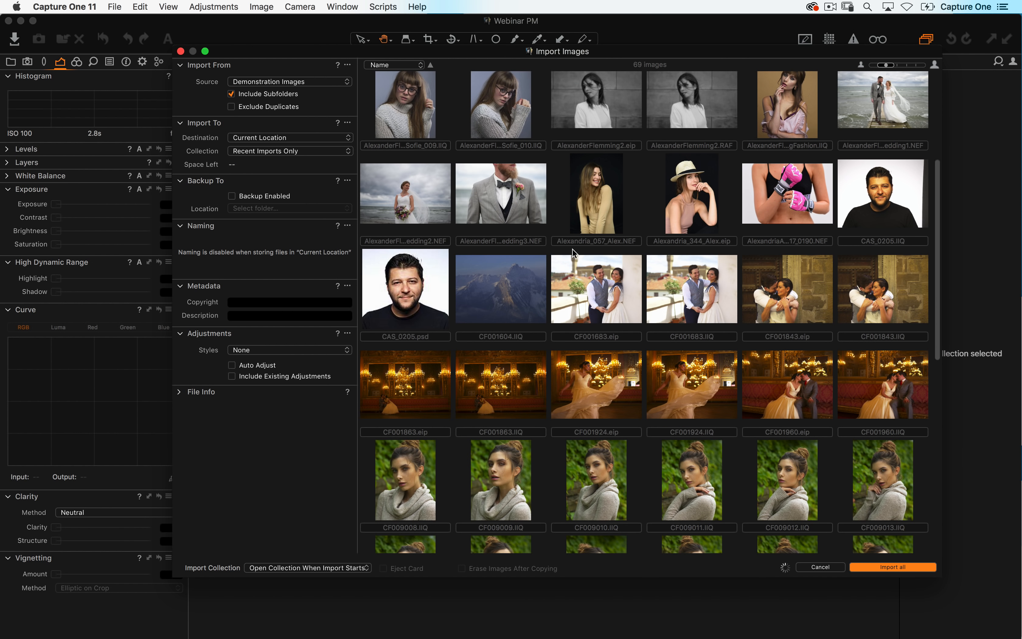
scroll(571, 236, down, 20)
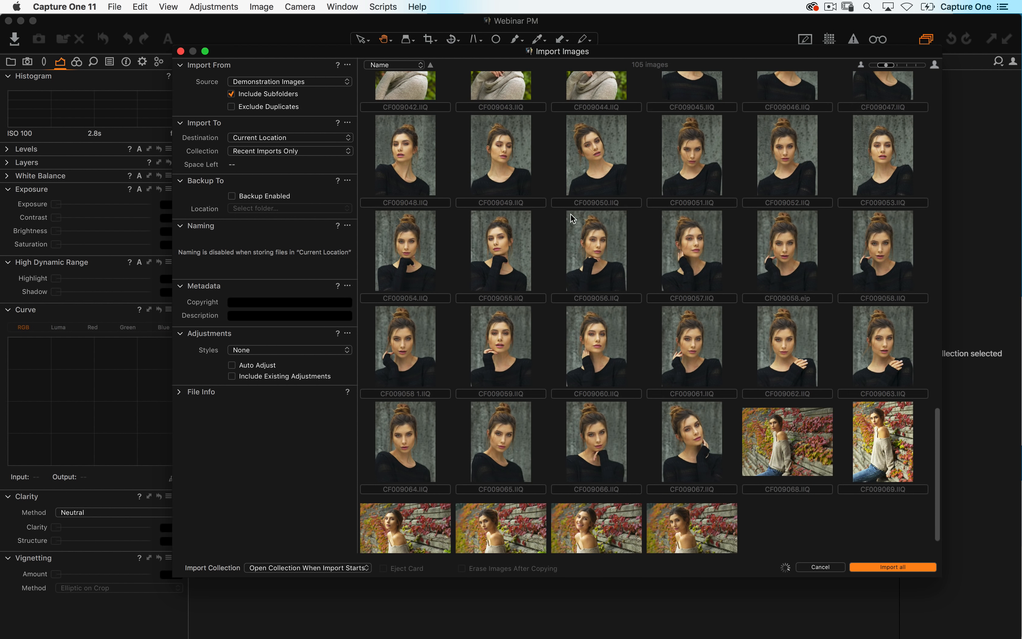
scroll(570, 237, down, 3)
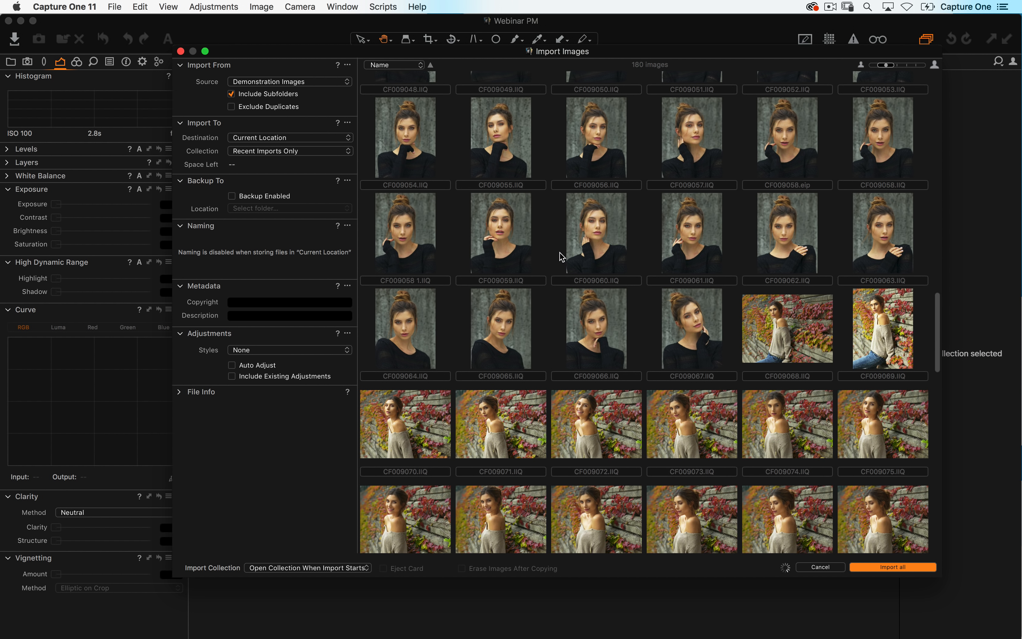
- Set the import source back to the David Grover folder and disable Include Subfolders
click(302, 81)
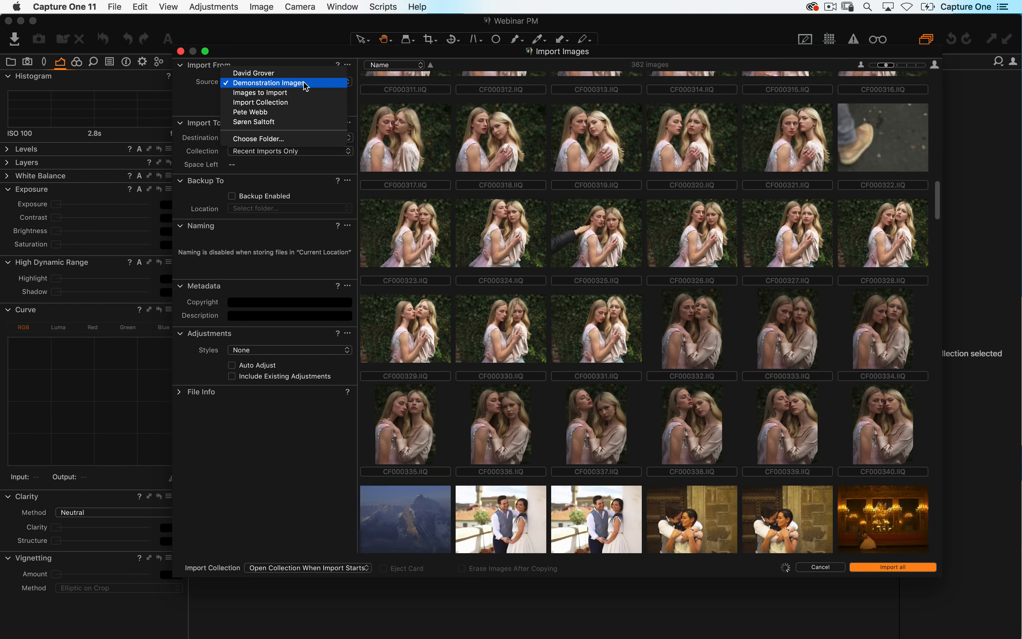
click(289, 139)
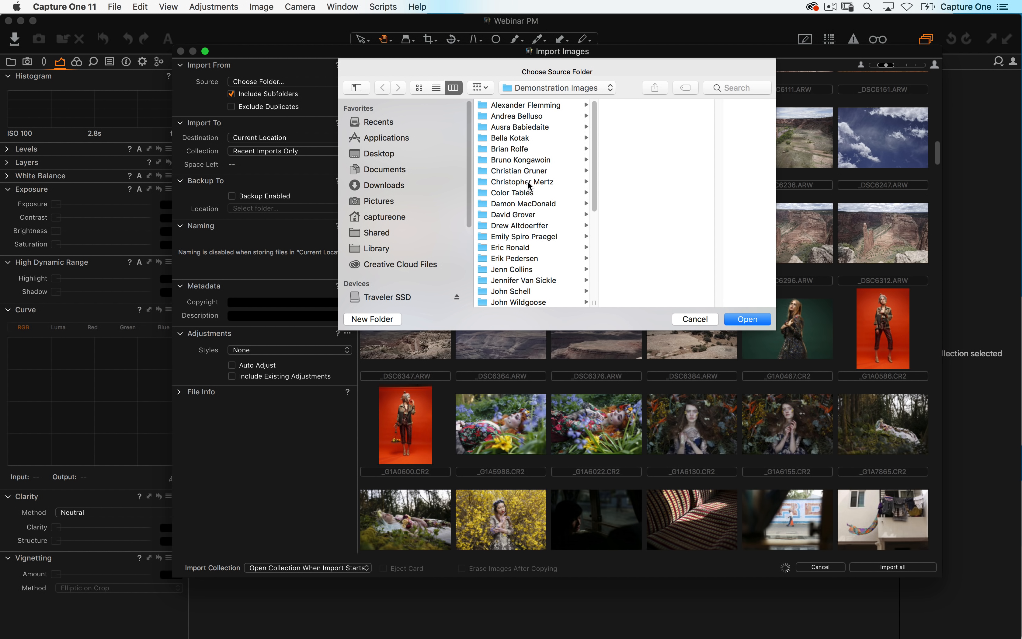
click(524, 214)
click(756, 317)
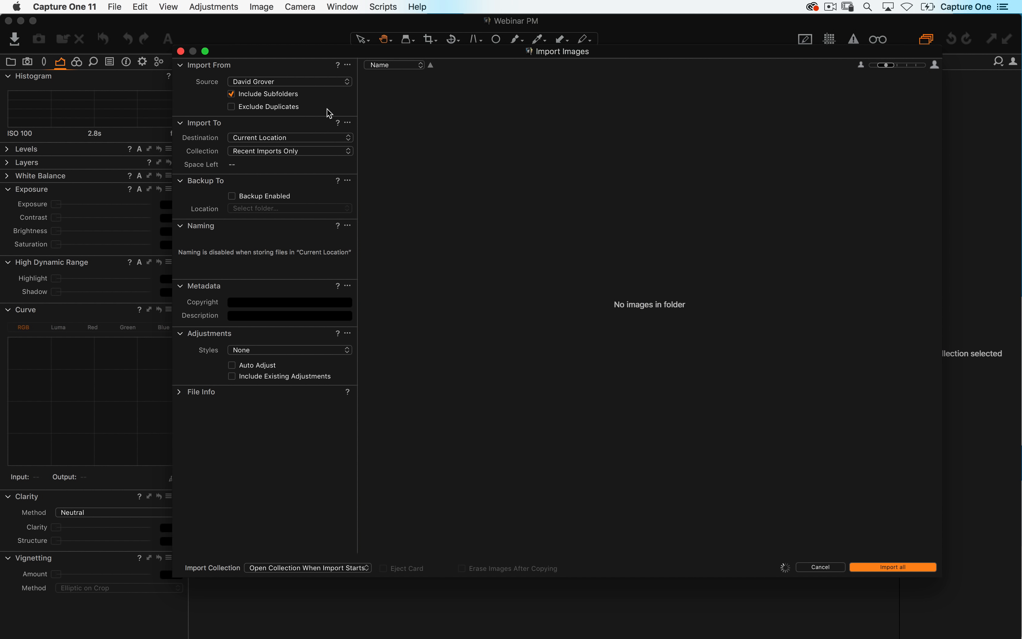
click(232, 94)
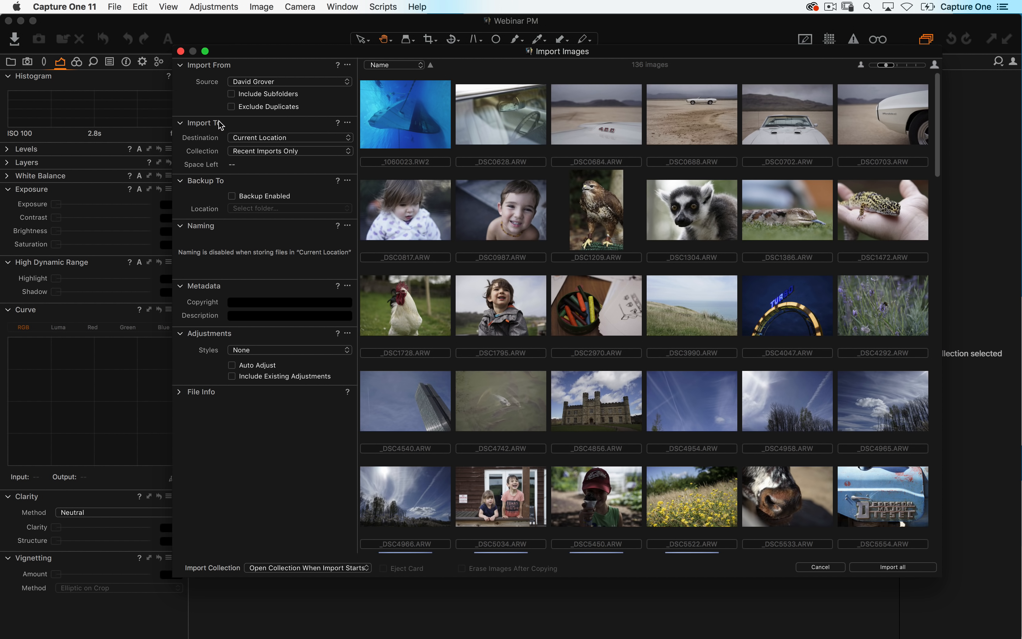
- Set the import destination to Inside Catalog
click(272, 137)
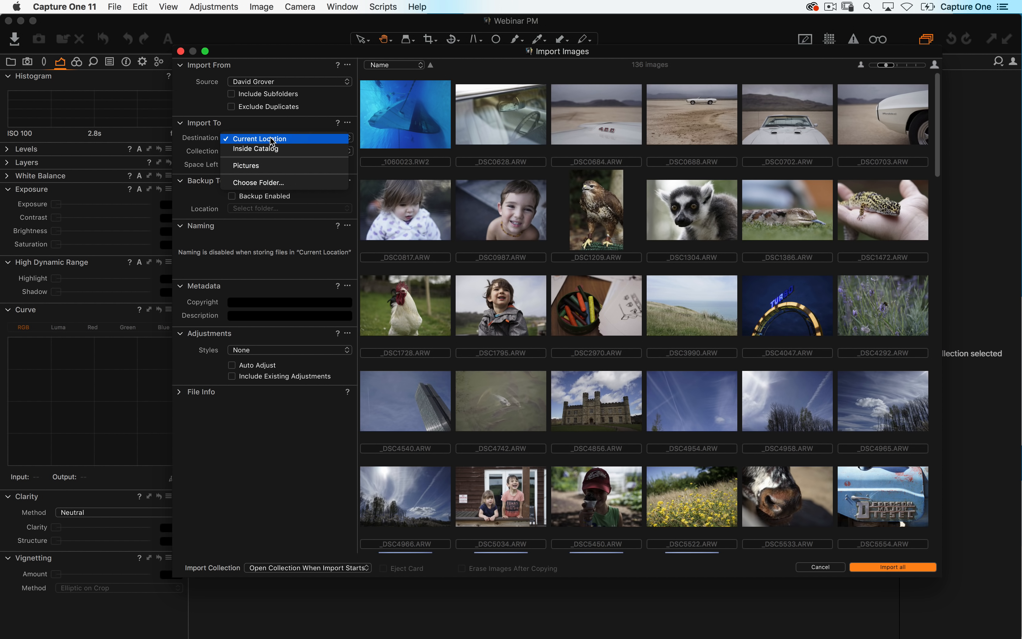
click(275, 138)
click(276, 137)
click(298, 122)
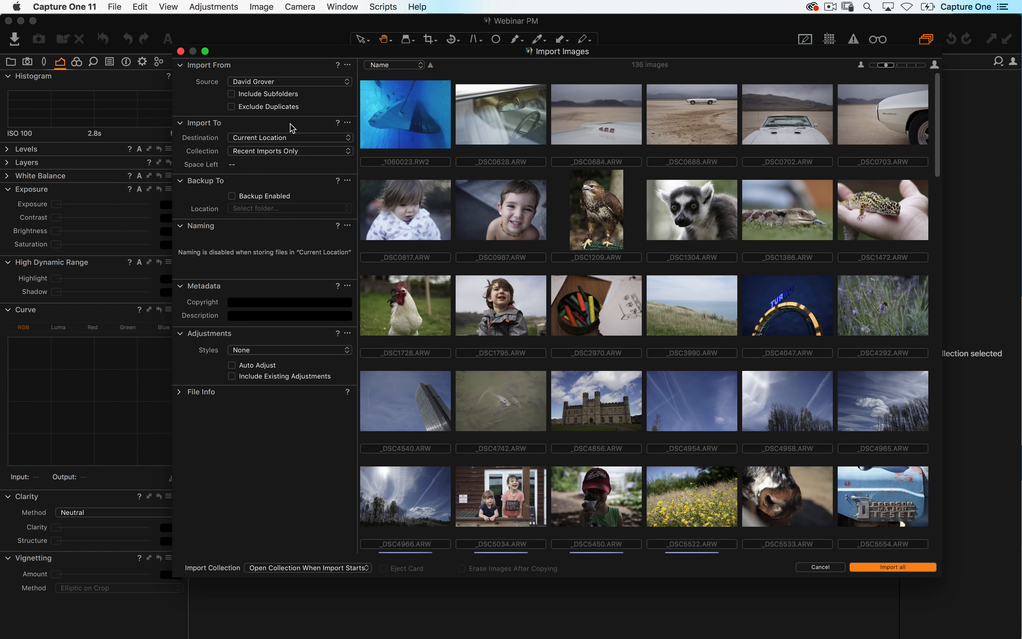
click(296, 140)
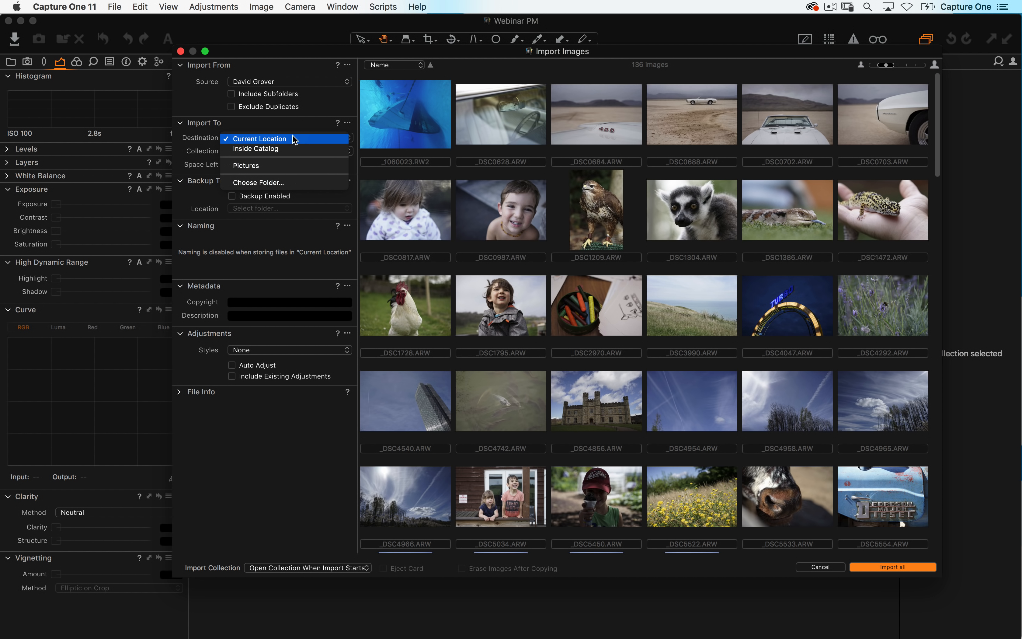
click(315, 148)
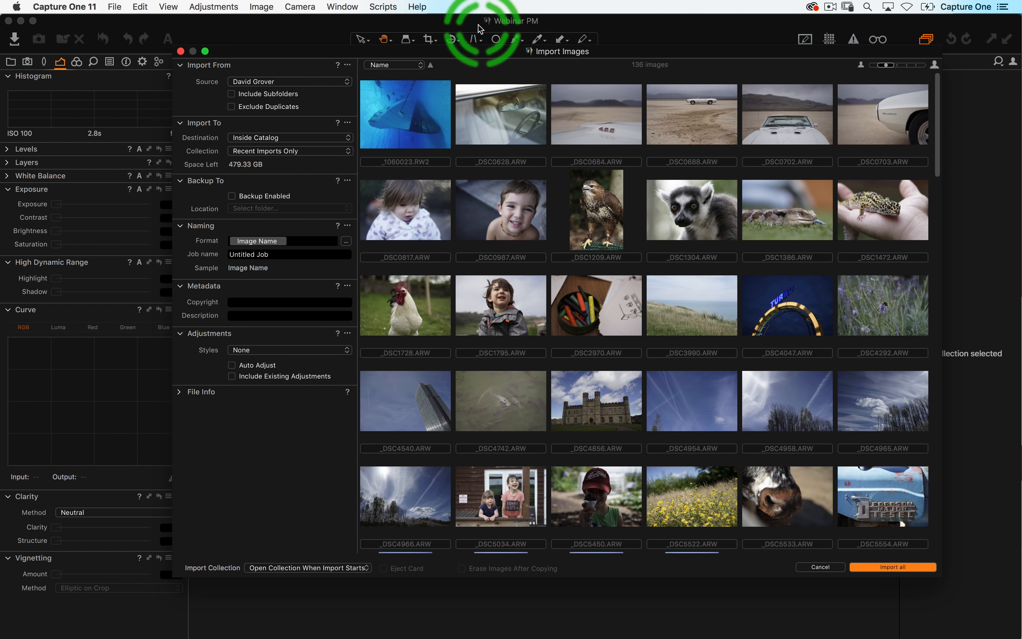
- Locate the Webinar PM catalog file inside the Pictures folder in a new Finder window
key(super+Tab)
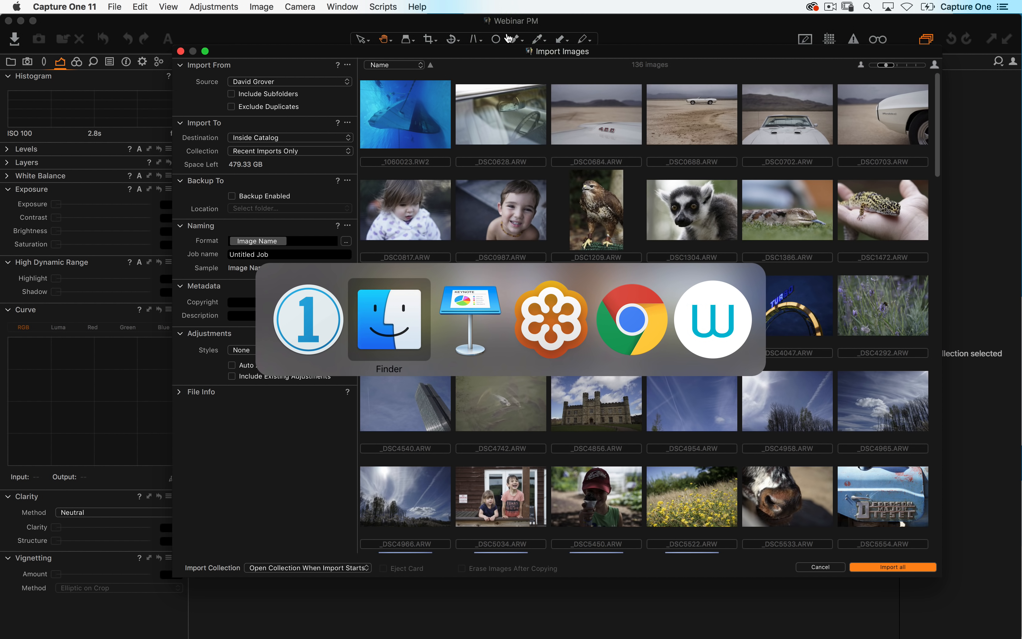
key(super+n)
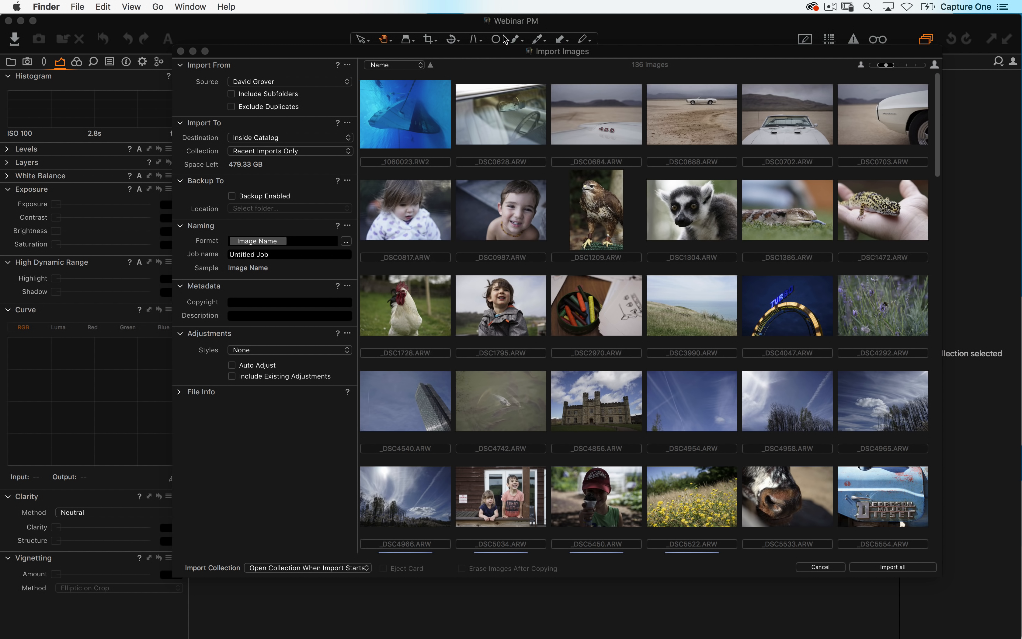
click(441, 318)
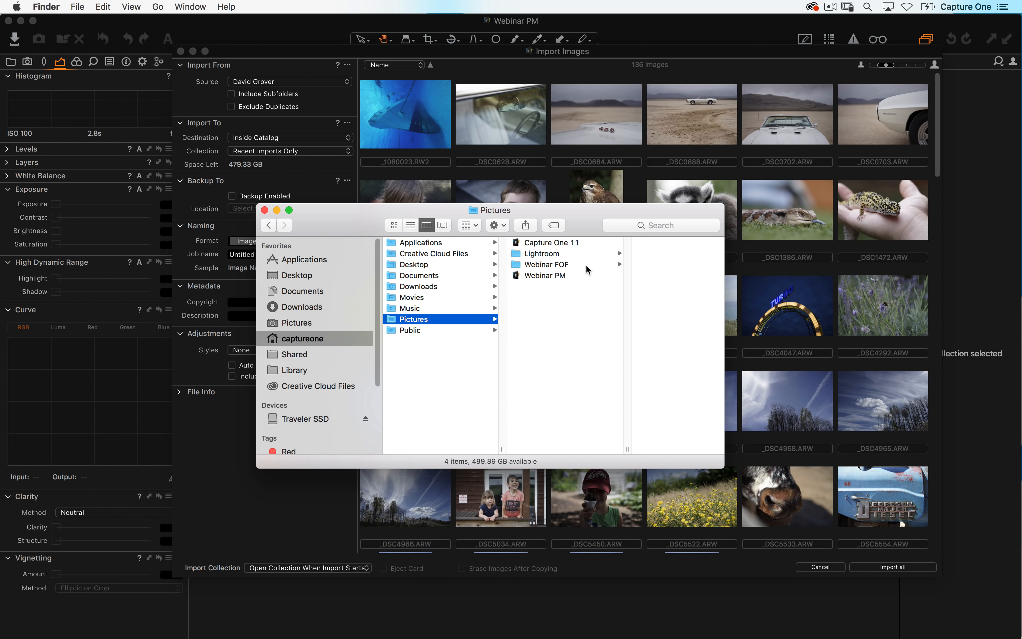
click(545, 277)
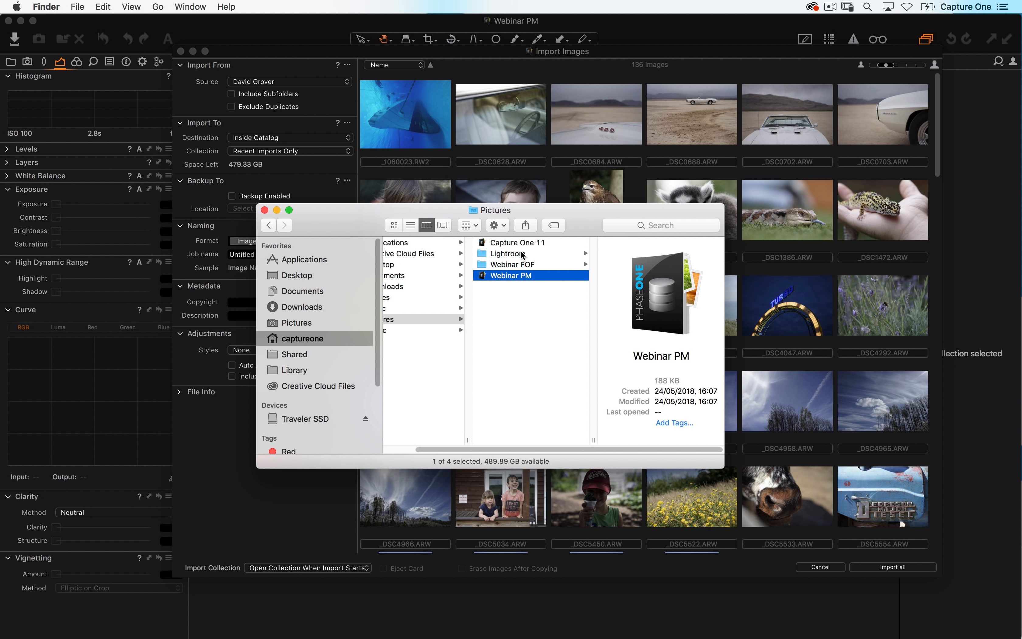
double_click(524, 280)
drag(512, 275, 543, 305)
- Set the import destination to Current Location
click(286, 123)
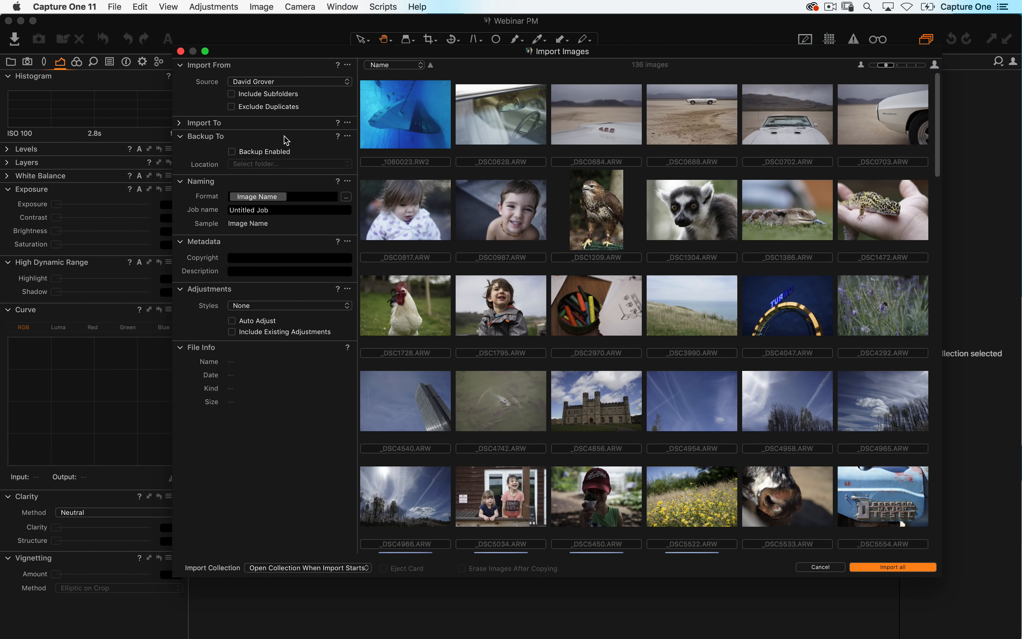
click(180, 123)
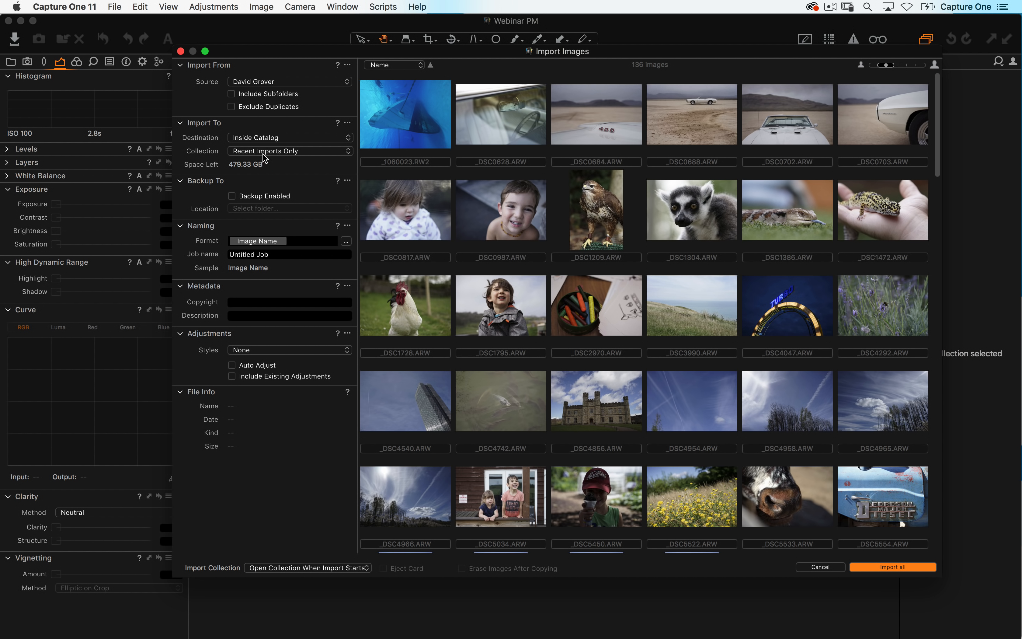
click(276, 138)
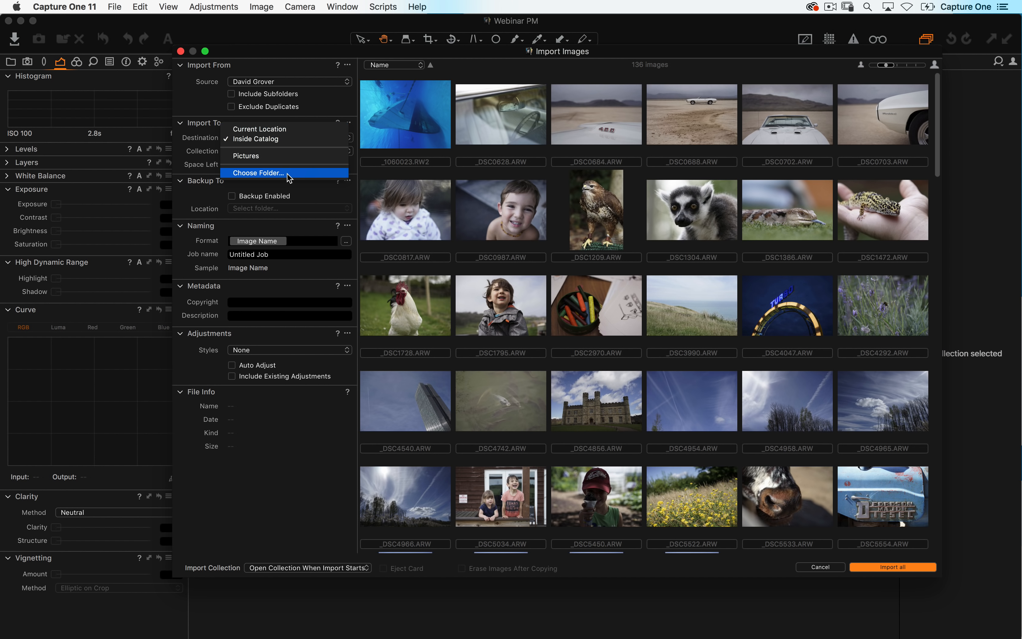
click(291, 129)
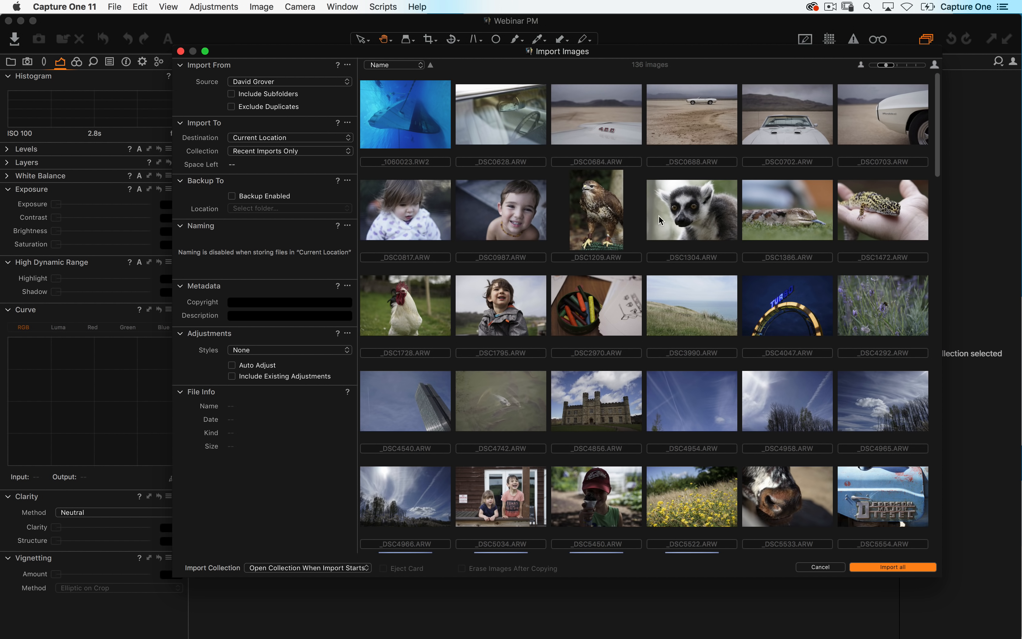
- Import all images, select a thumbnail, and open the Activities window
click(891, 567)
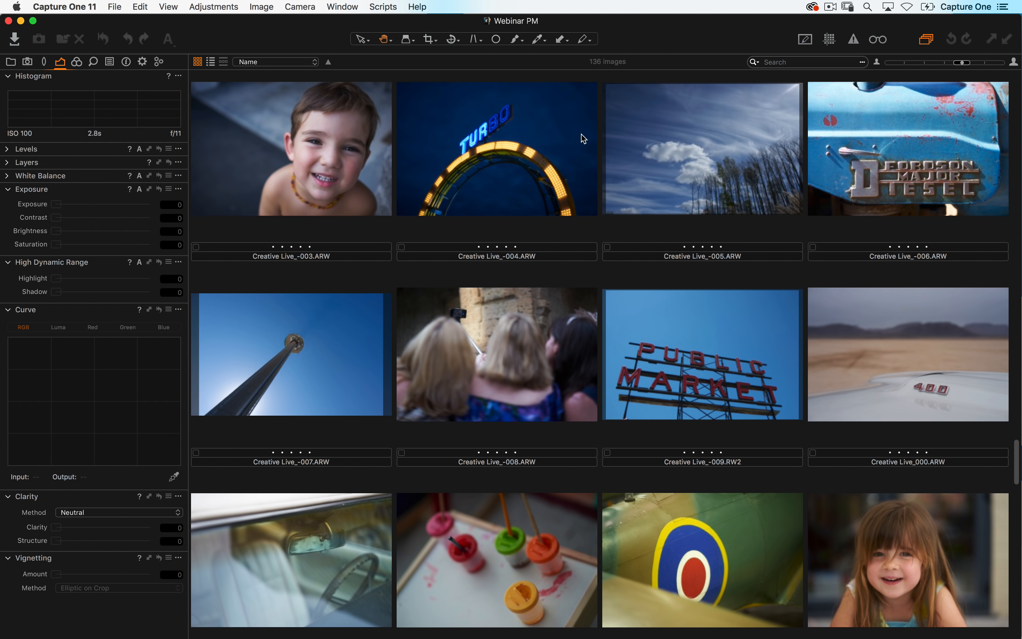
click(483, 309)
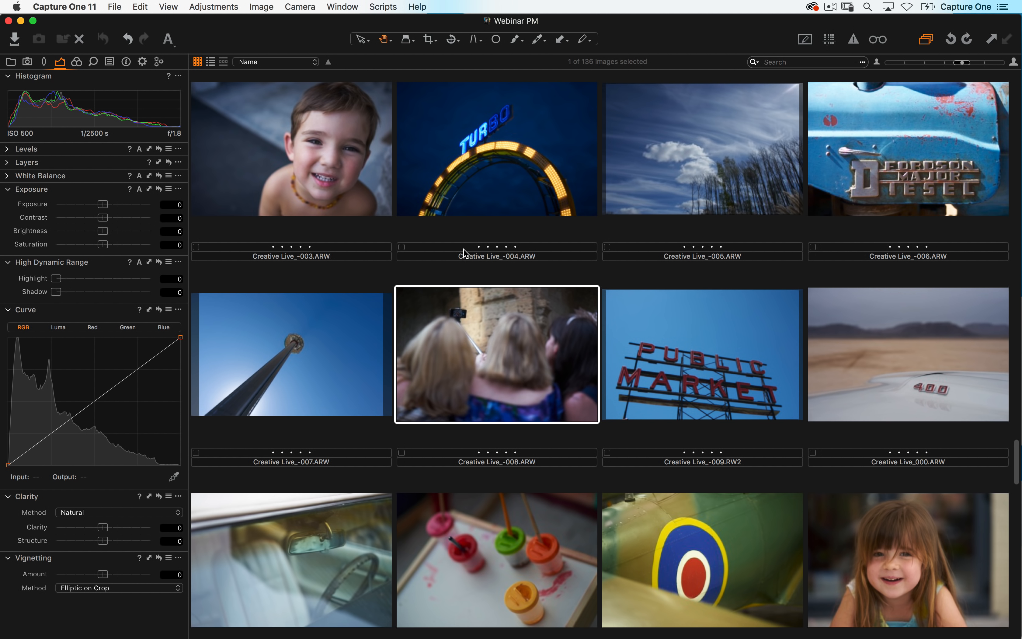
click(354, 7)
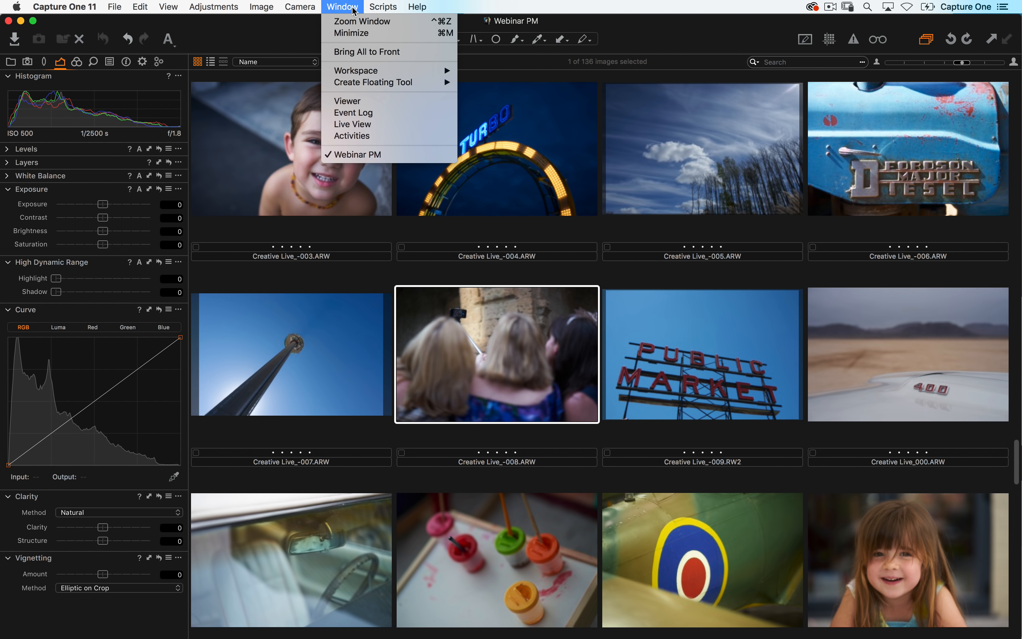
click(377, 136)
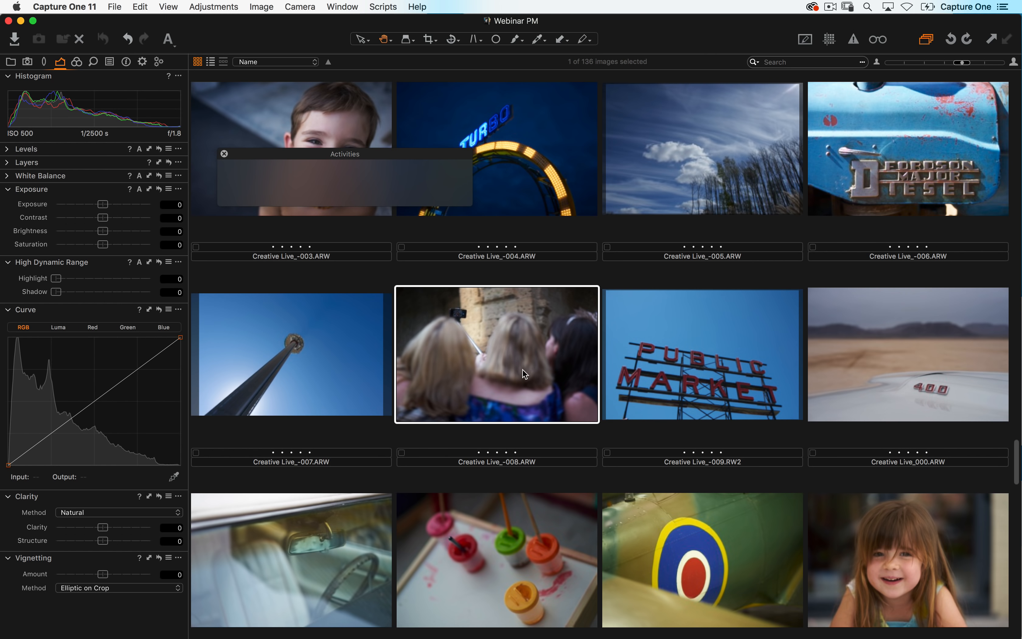
- Scroll through the imported images, open DSC00090 in the viewer, and step through the following images
scroll(522, 368, down, 15)
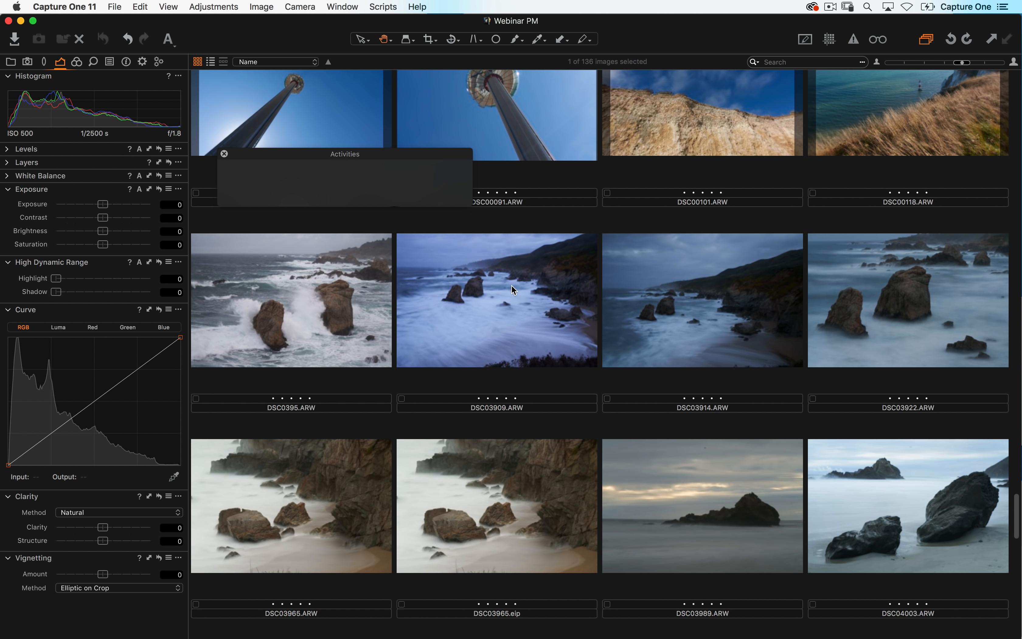
scroll(509, 287, up, 5)
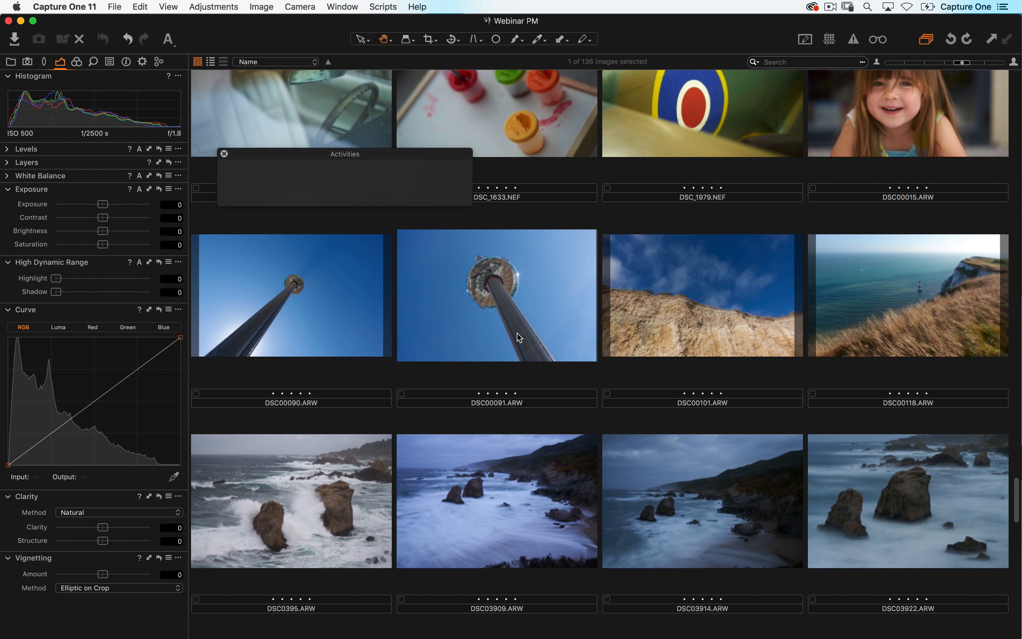
scroll(516, 327, down, 3)
scroll(380, 329, up, 3)
click(315, 319)
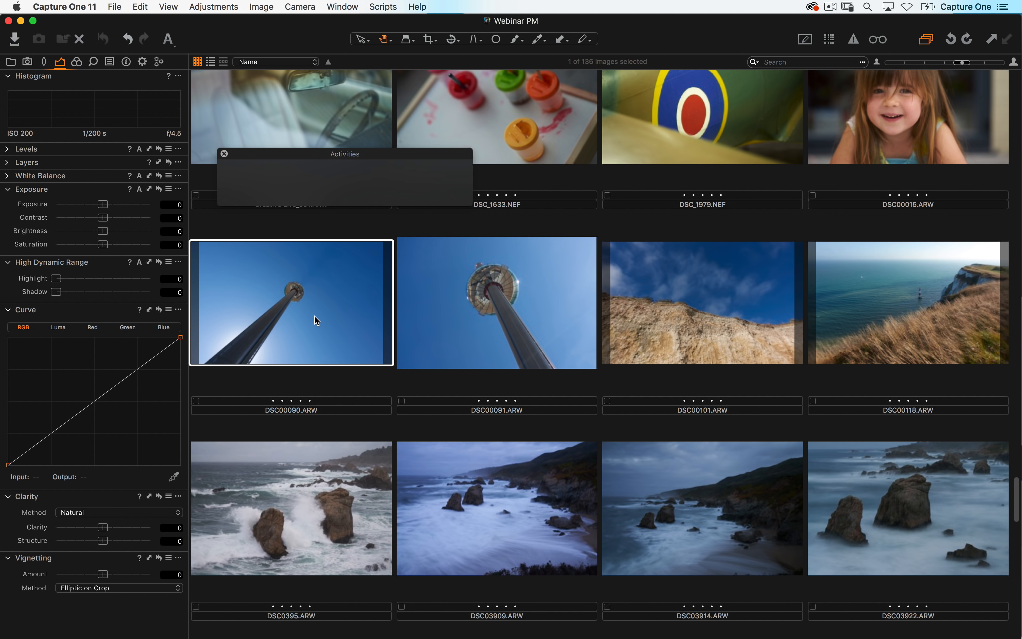
double_click(365, 358)
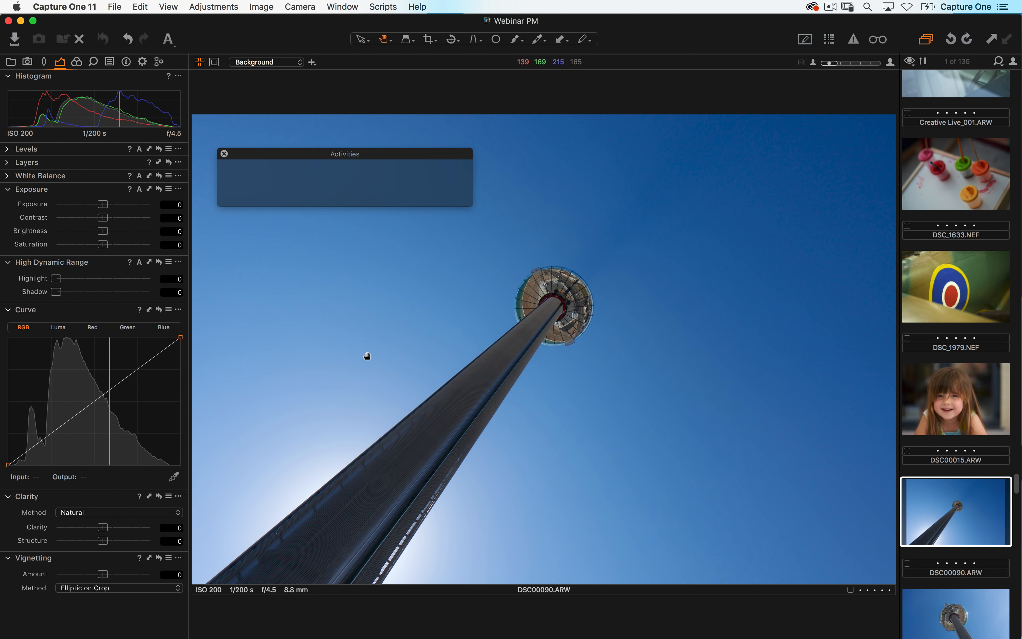
key(Right)
key(Right)
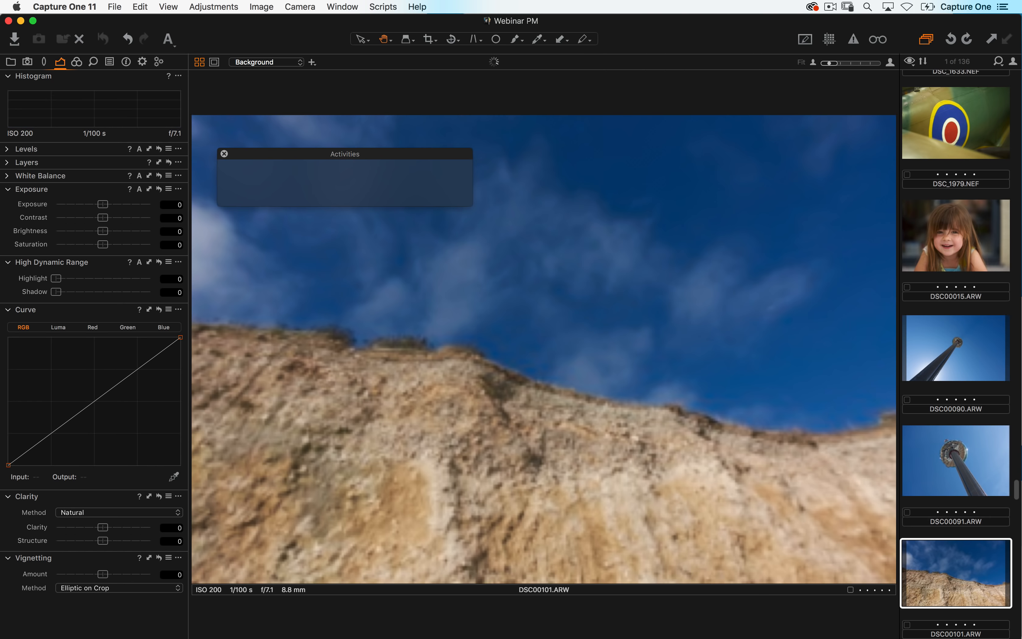
key(Right)
key(Right)
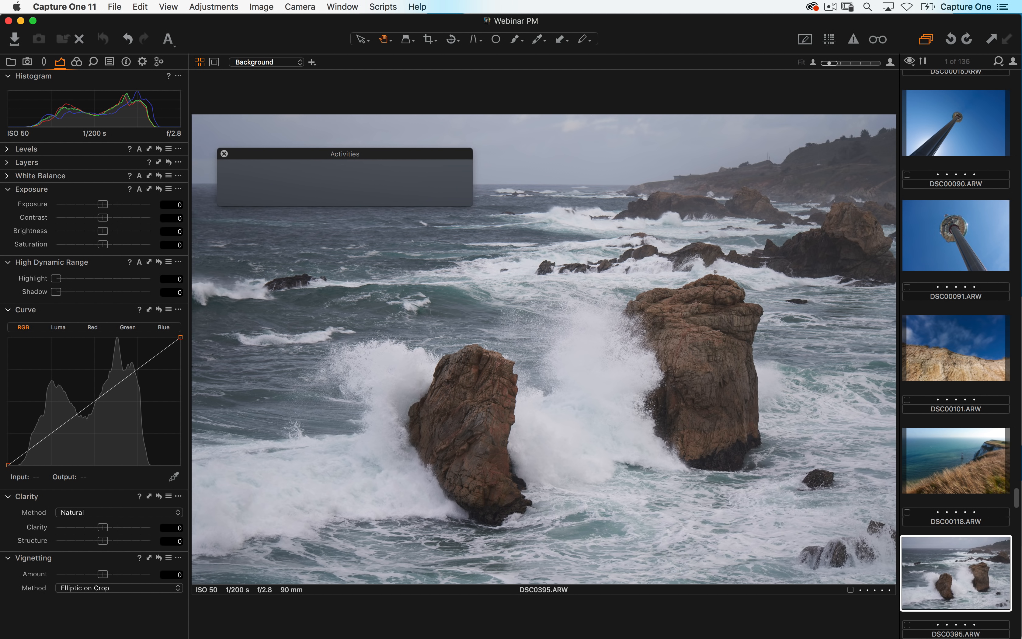
key(Right)
key(Right)
key(Right)
key(Right)
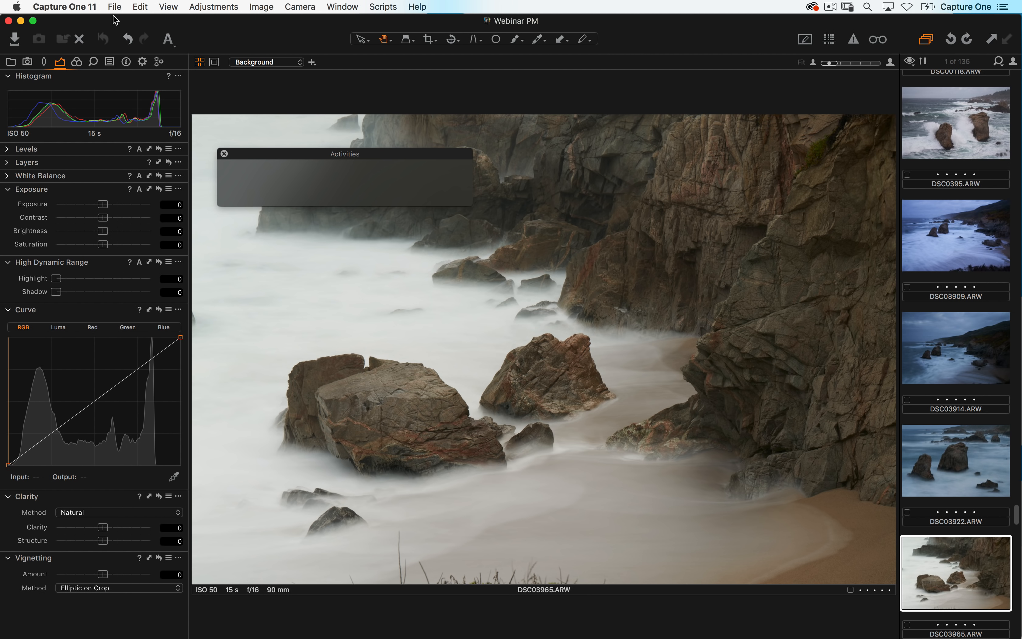
- Open Preferences and examine the Preview Image Size options on the Image page
click(64, 7)
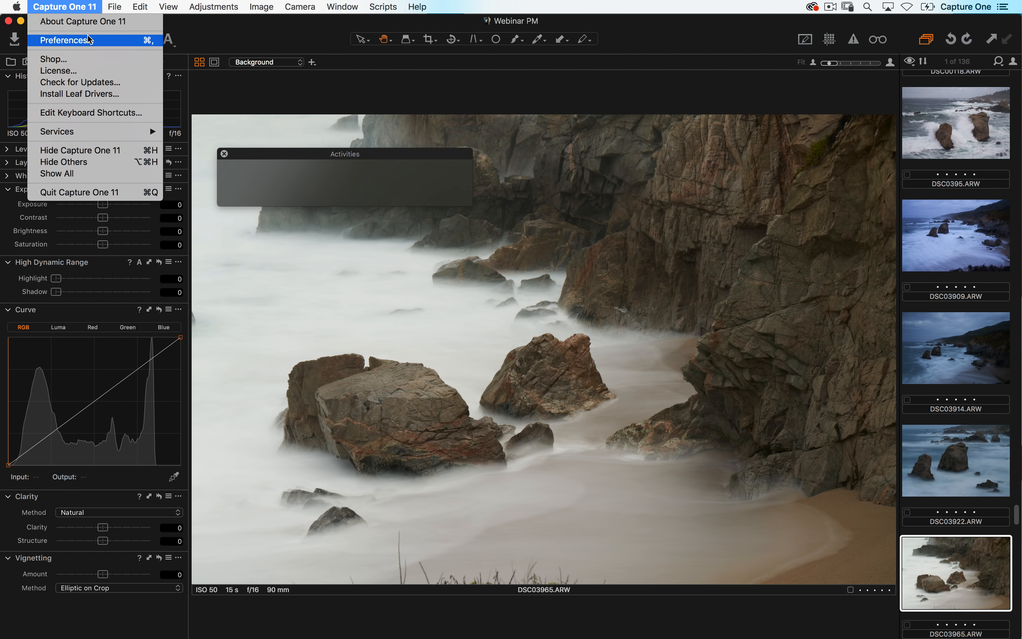
click(101, 42)
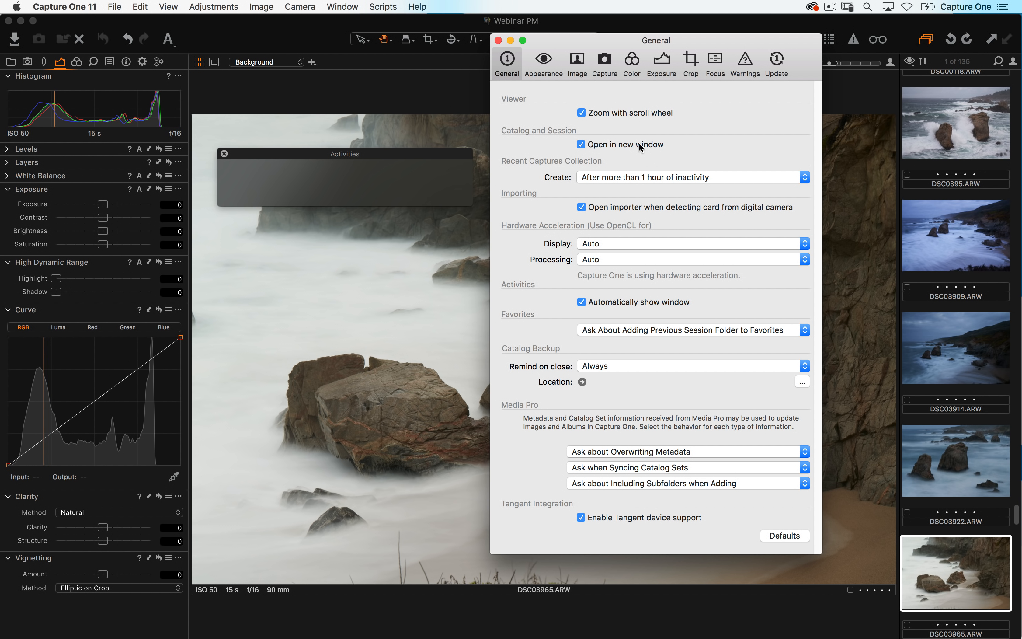
click(577, 64)
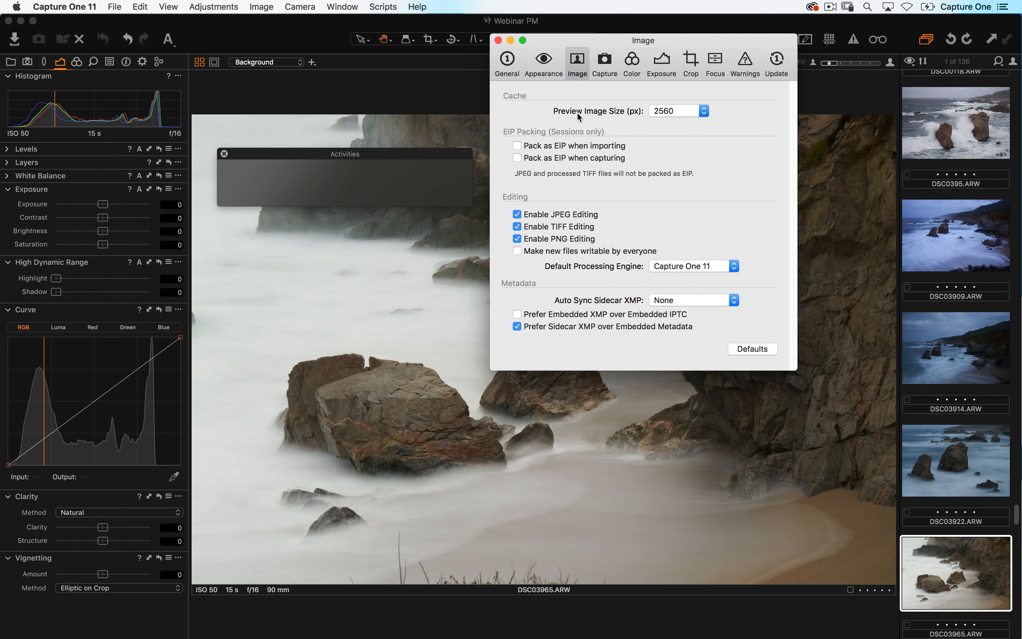
click(611, 111)
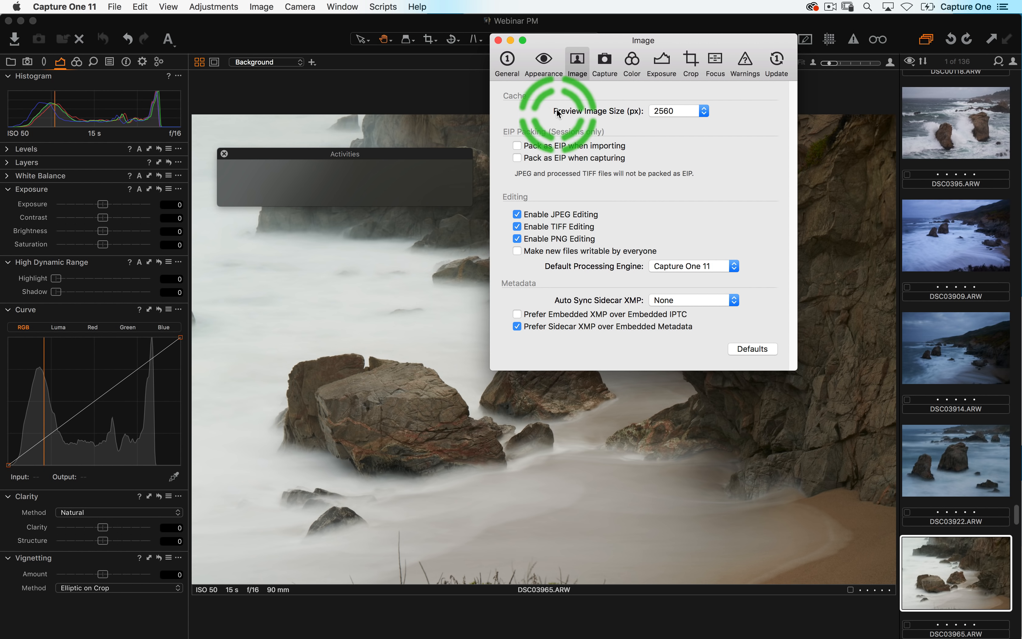
click(687, 112)
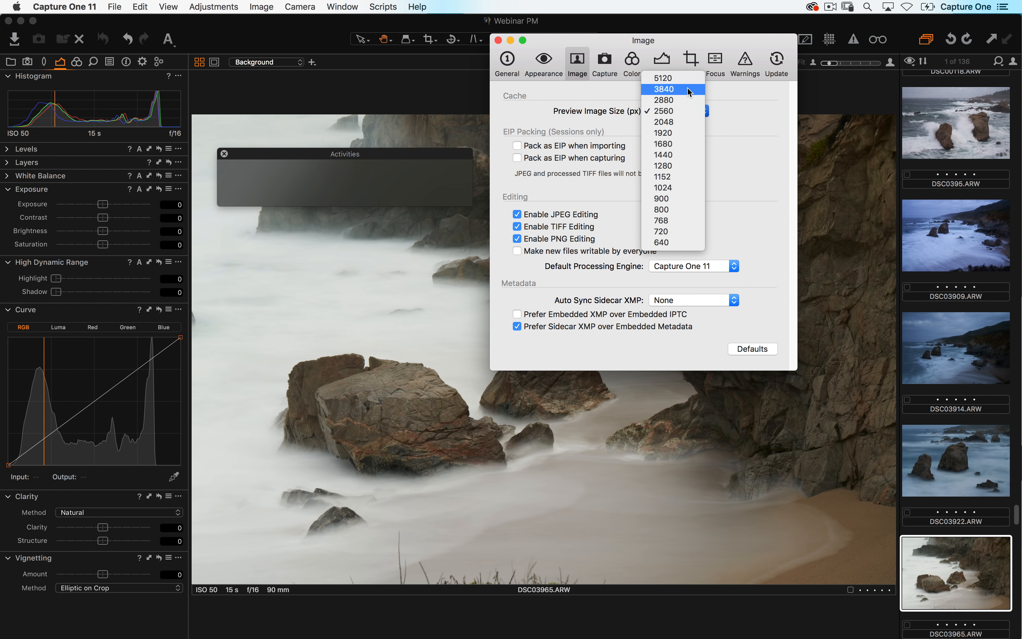
click(802, 146)
click(836, 248)
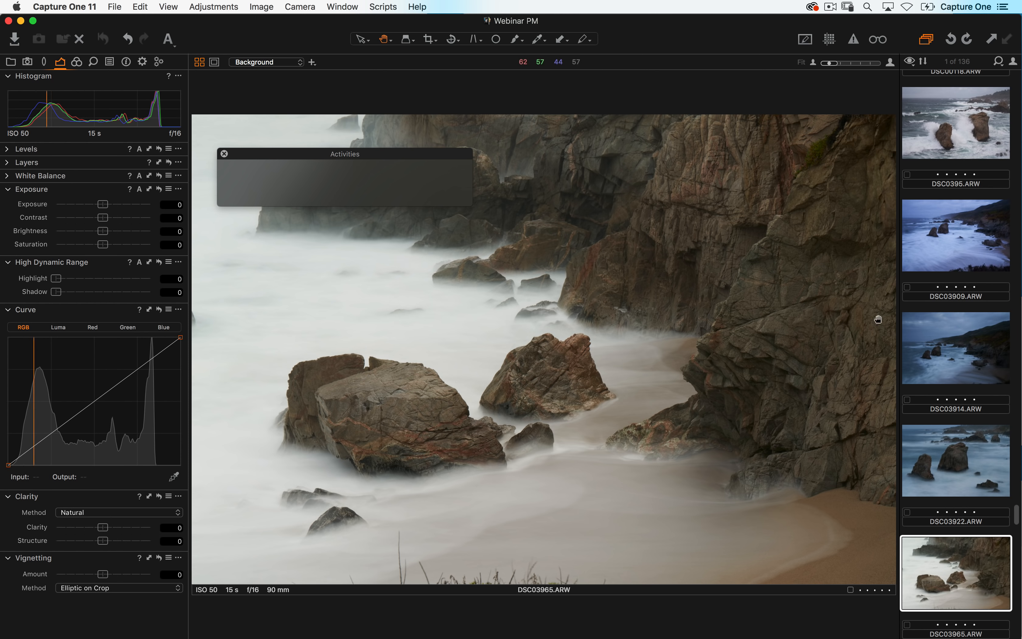
- Select the DSC00101 image in the filmstrip
click(945, 357)
scroll(948, 326, up, 5)
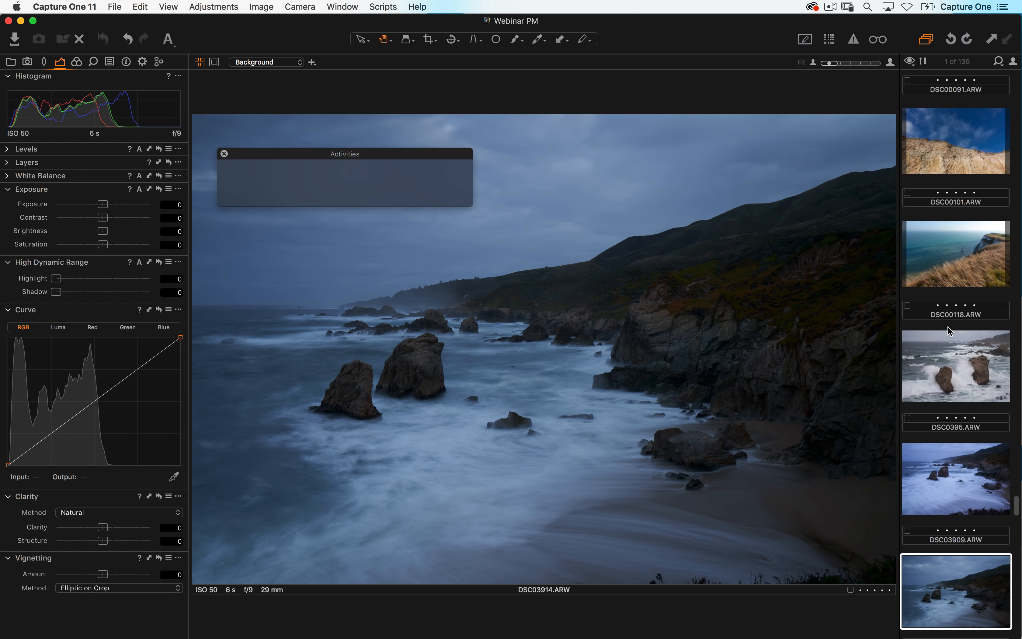
scroll(948, 326, up, 3)
click(948, 228)
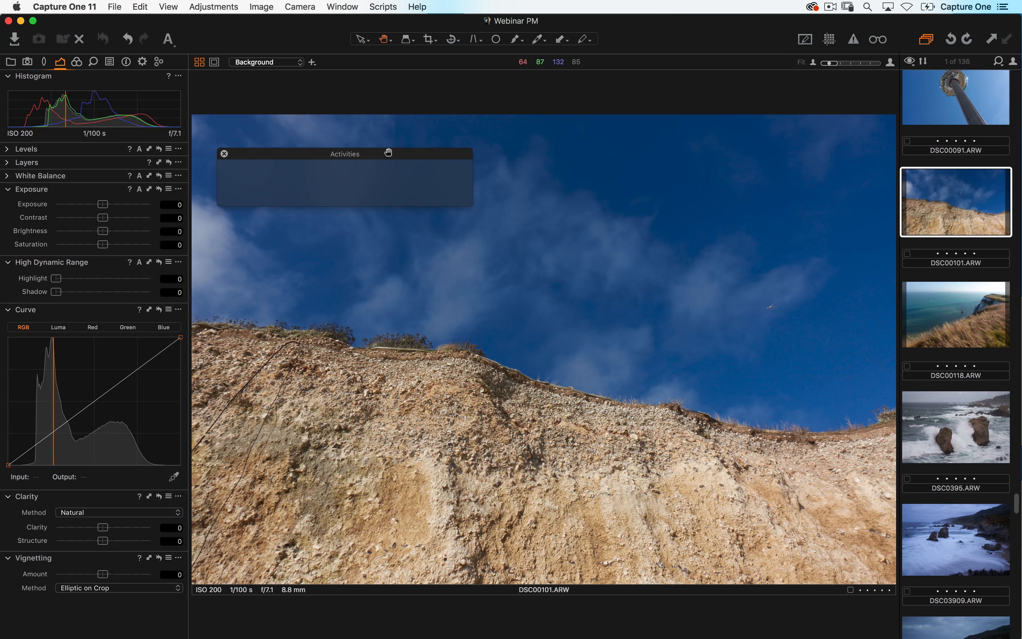
- Reopen Preferences to review the Preview Image Size on the Image page, then close the window
click(64, 7)
click(85, 40)
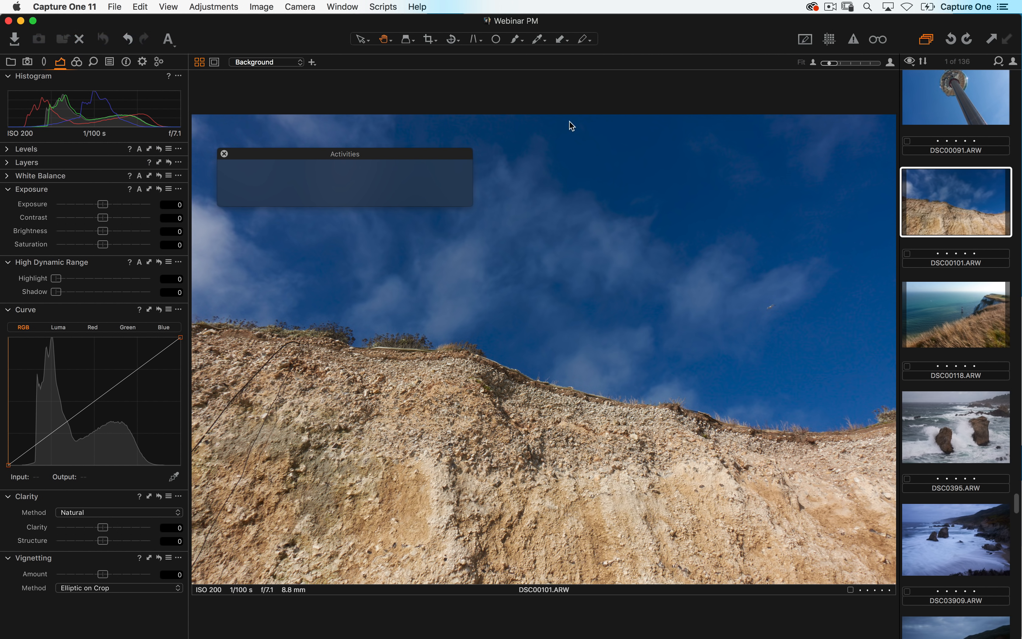
click(578, 63)
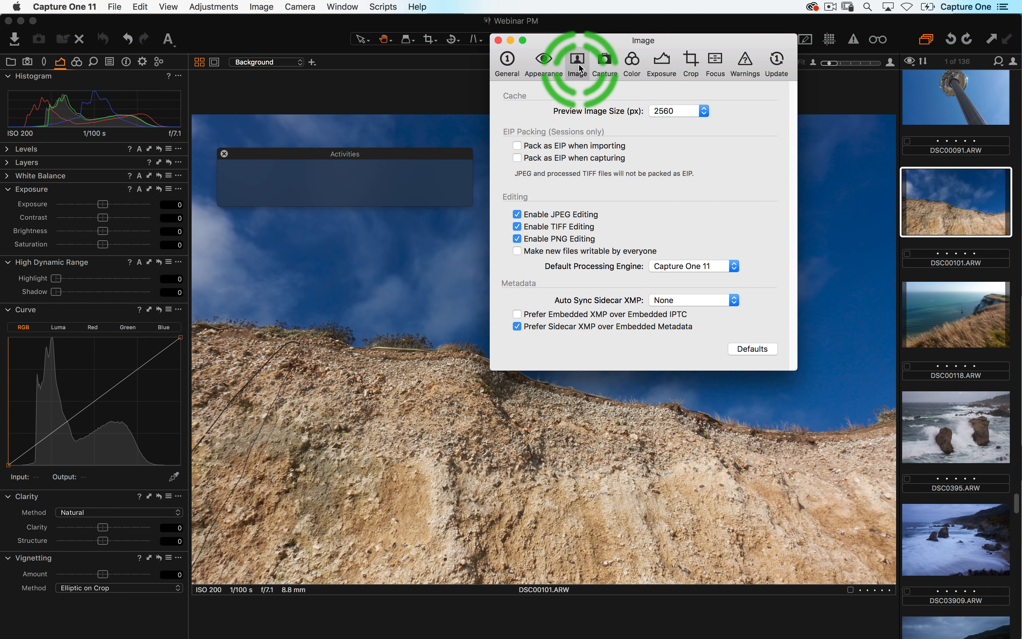
click(668, 112)
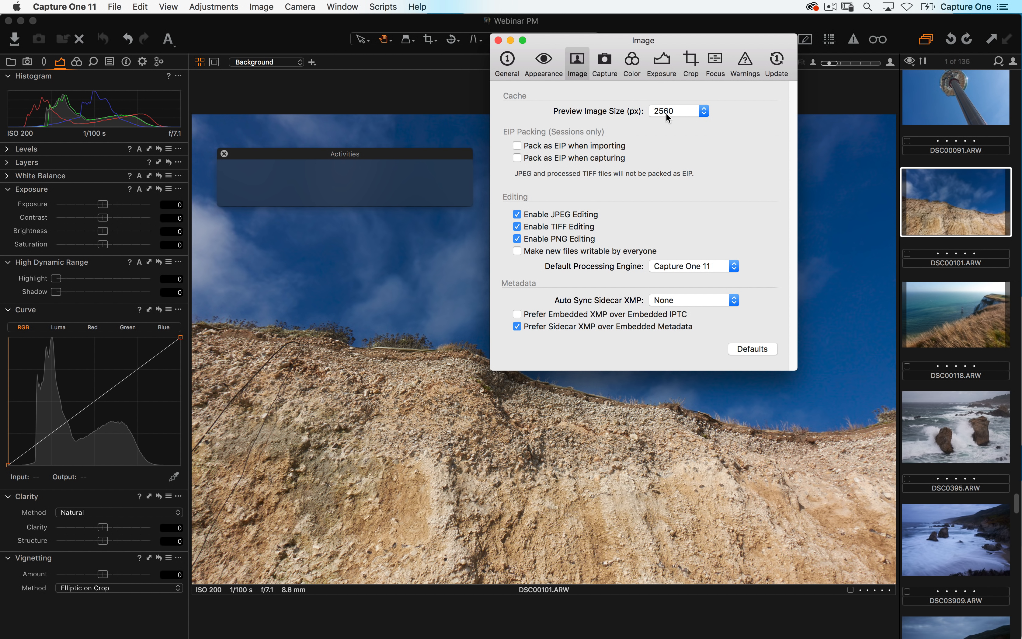
click(114, 6)
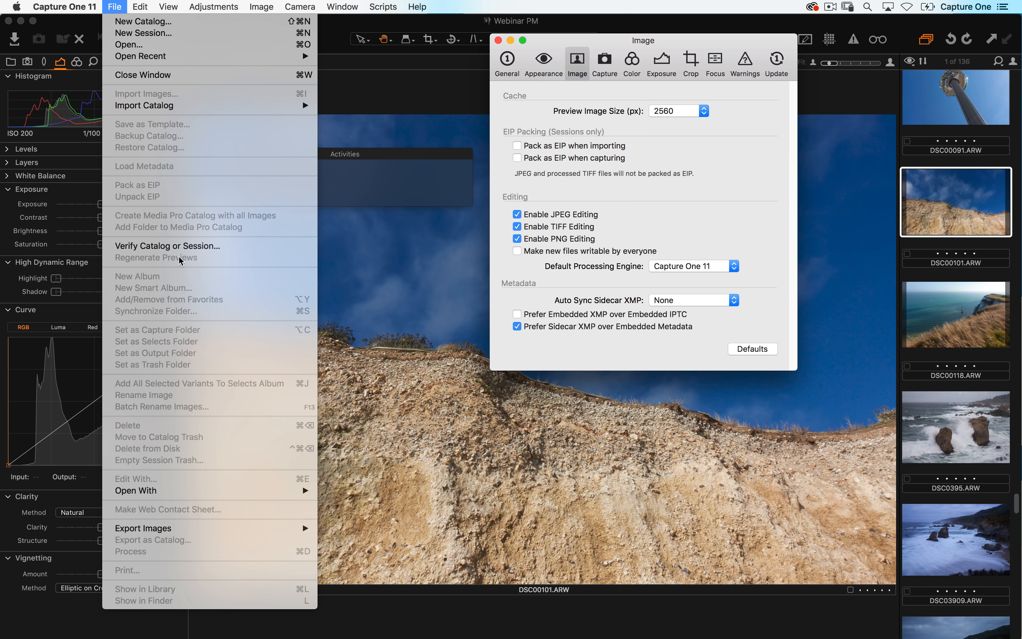
click(497, 232)
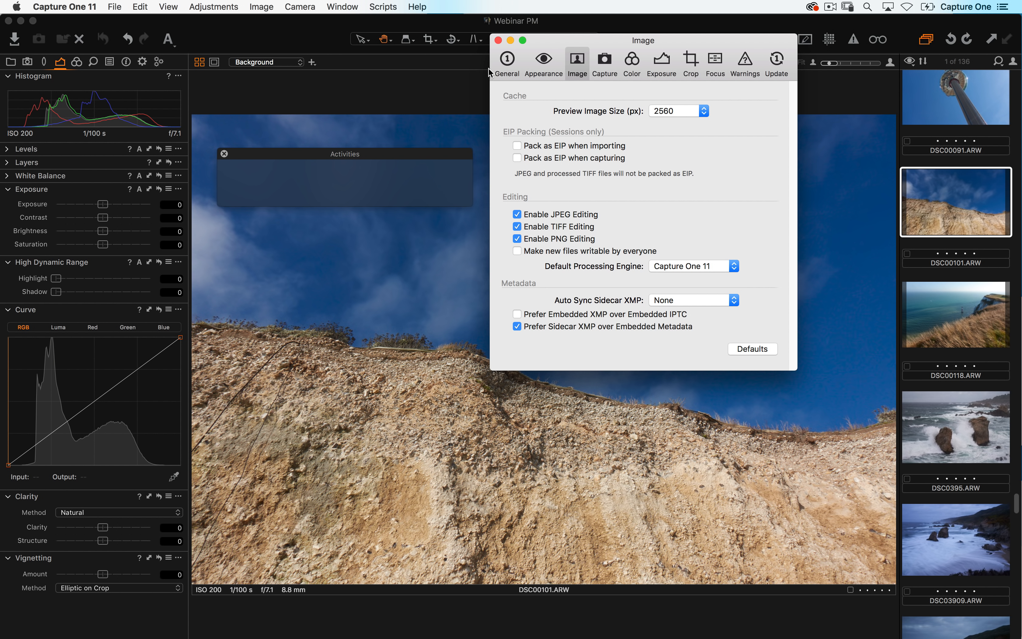
click(498, 40)
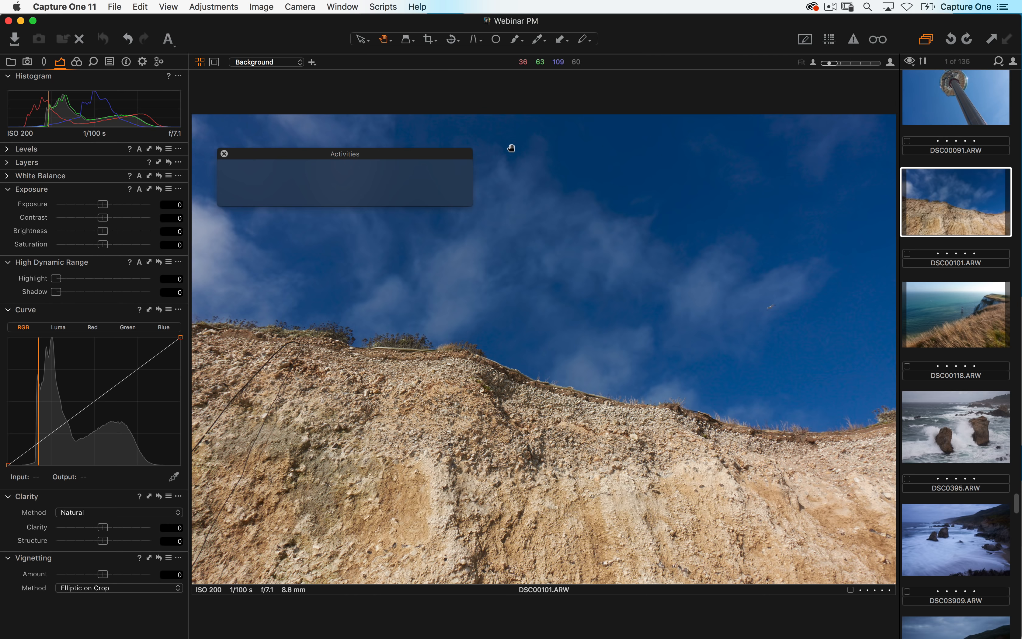
- Open the Library tool tab and expand the Traveler SSD and Capture One Demo Catalog folders
click(11, 62)
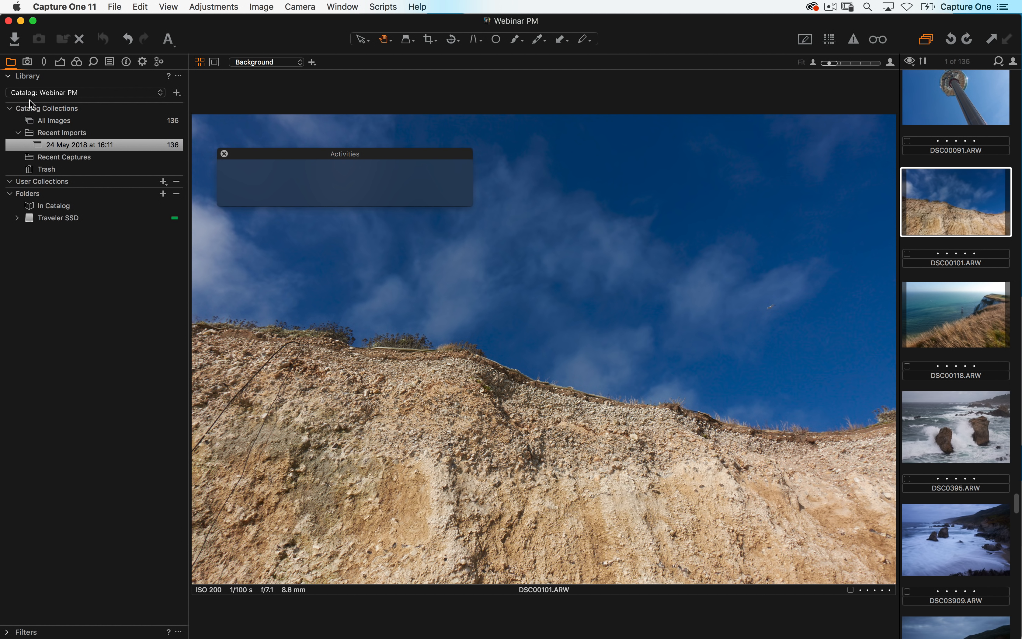
click(17, 218)
click(27, 230)
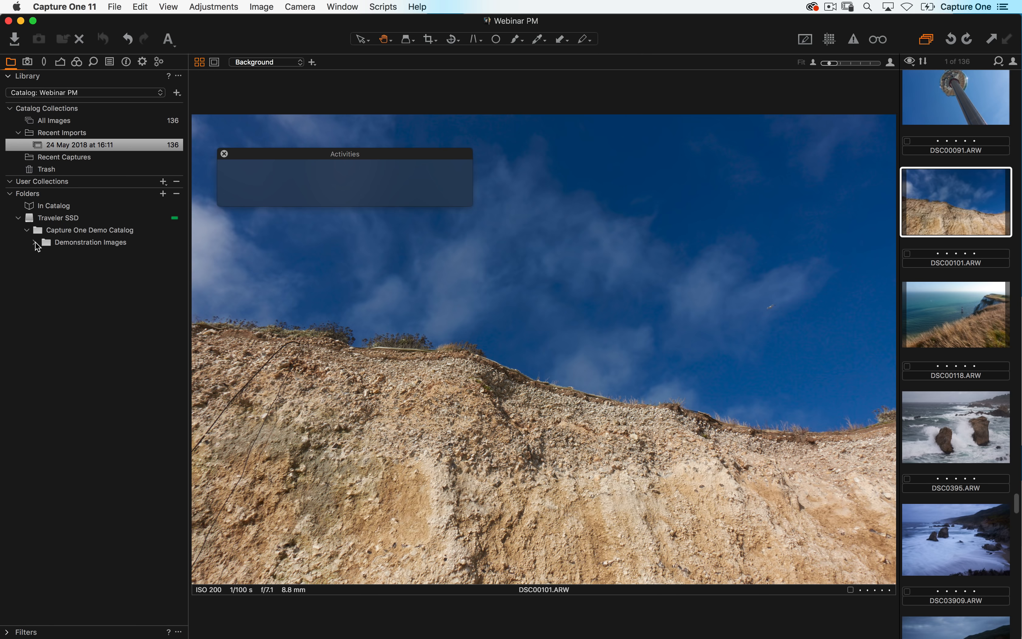
- Expand the Demonstration Images folder in the Library folders, then switch over to Finder
click(35, 243)
key(super+Tab)
key(super+Tab)
key(super+Tab)
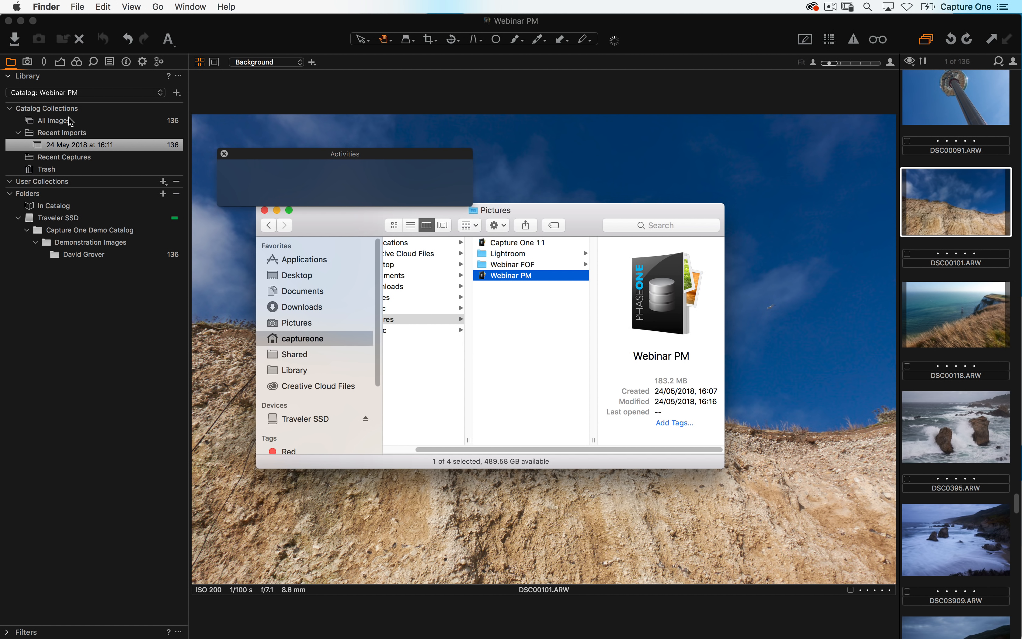
- In Finder, browse Traveler SSD through Capture One Demo Catalog and Demonstration Images to the David Grover folder
drag(365, 228, 339, 261)
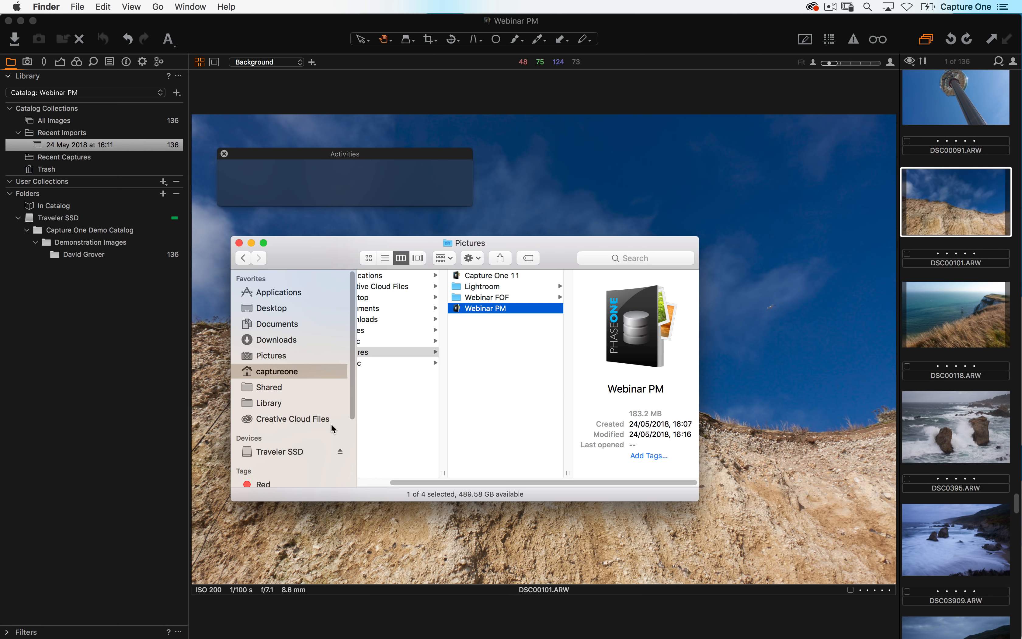
click(292, 452)
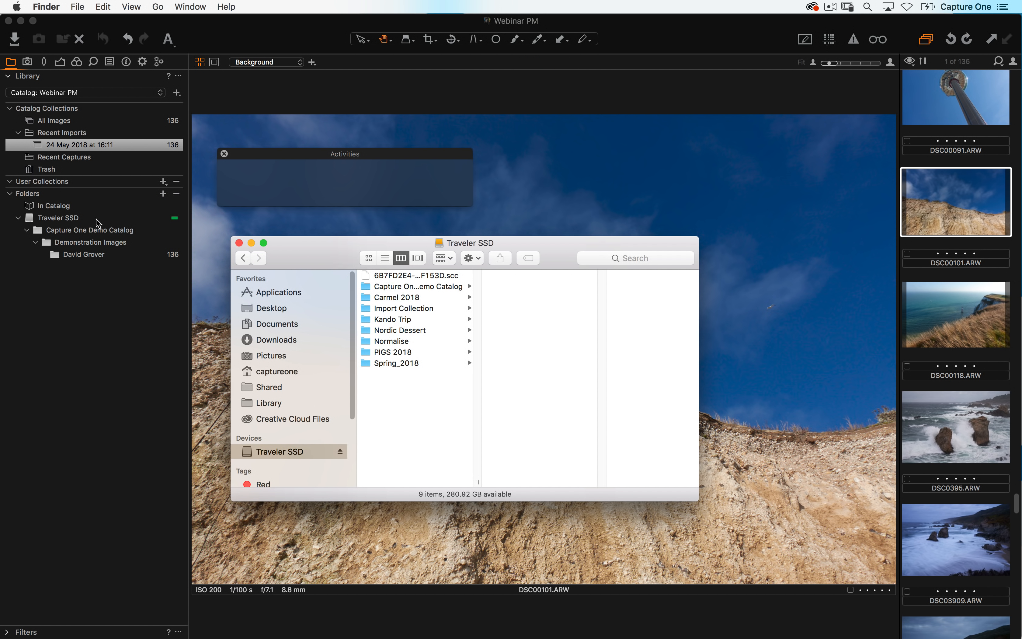
click(415, 290)
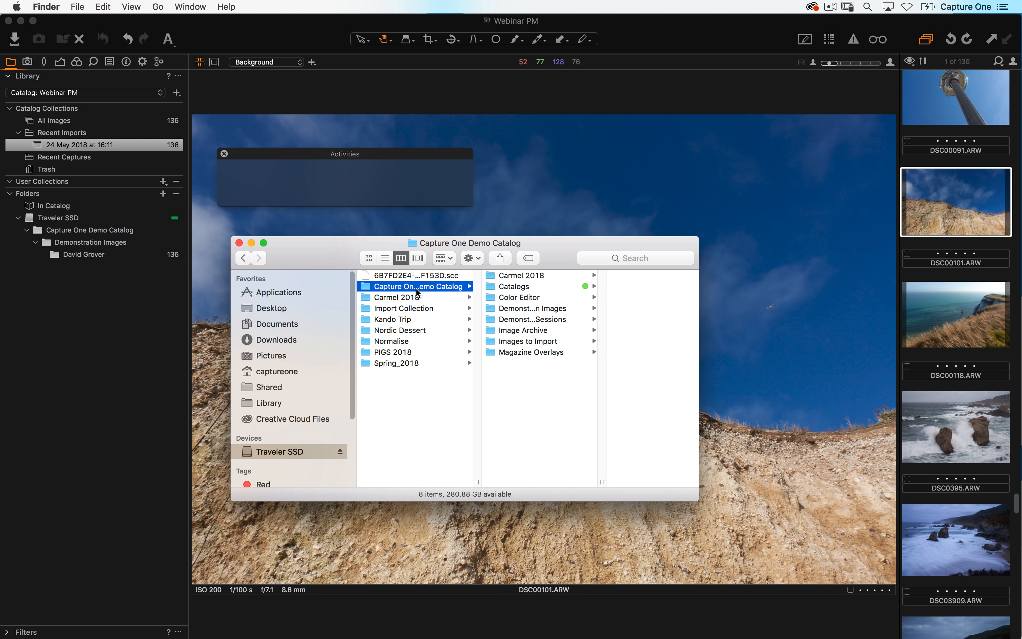
click(536, 310)
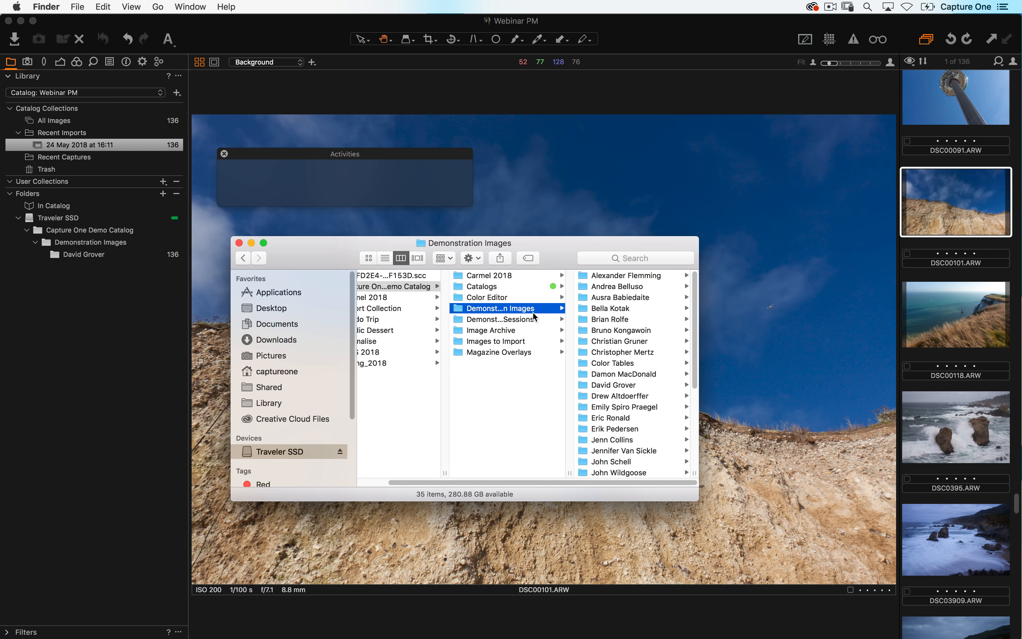
click(619, 383)
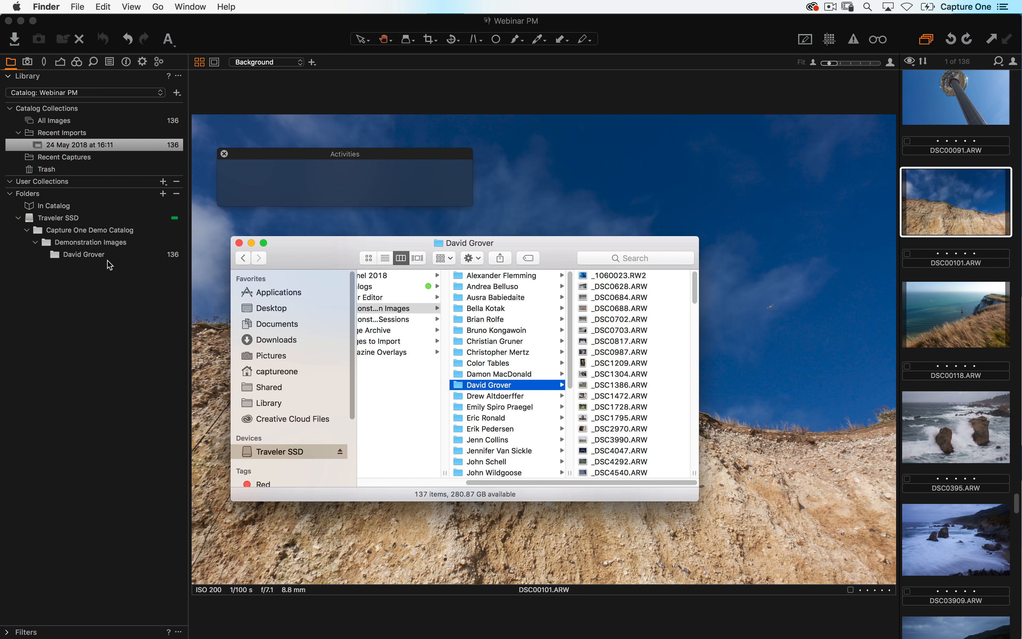
- Import all images from the Import Collection folder on Traveler SSD, chosen as the source folder
click(114, 300)
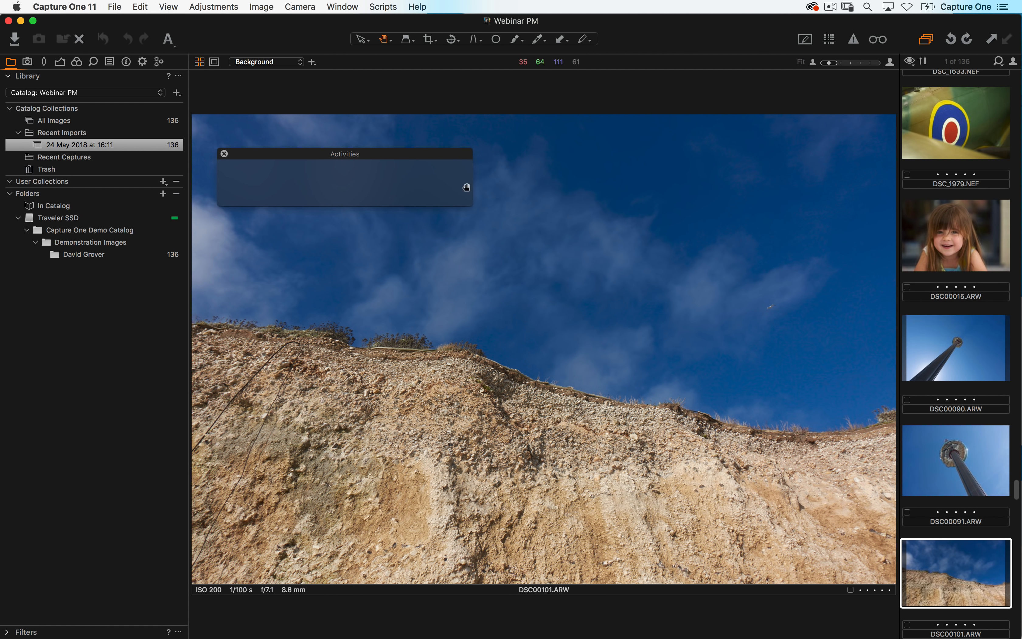
click(14, 41)
click(241, 75)
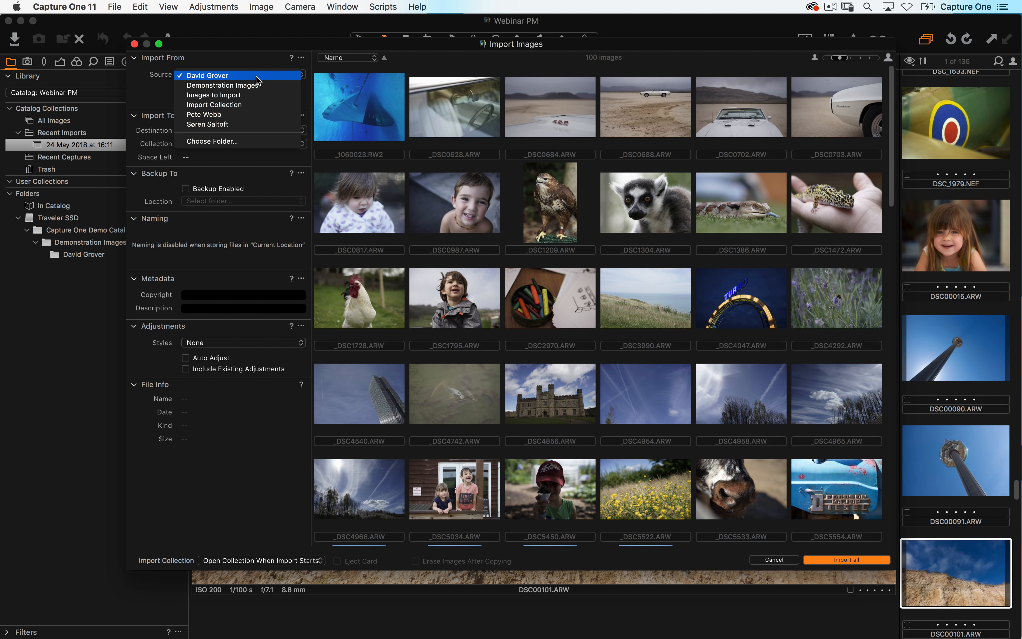
click(247, 142)
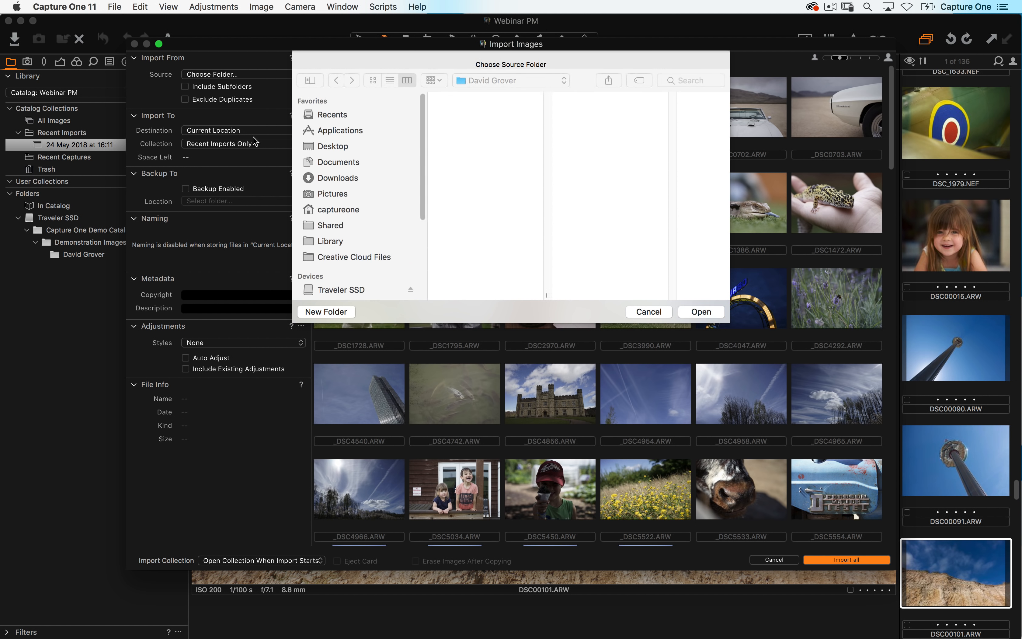
click(355, 294)
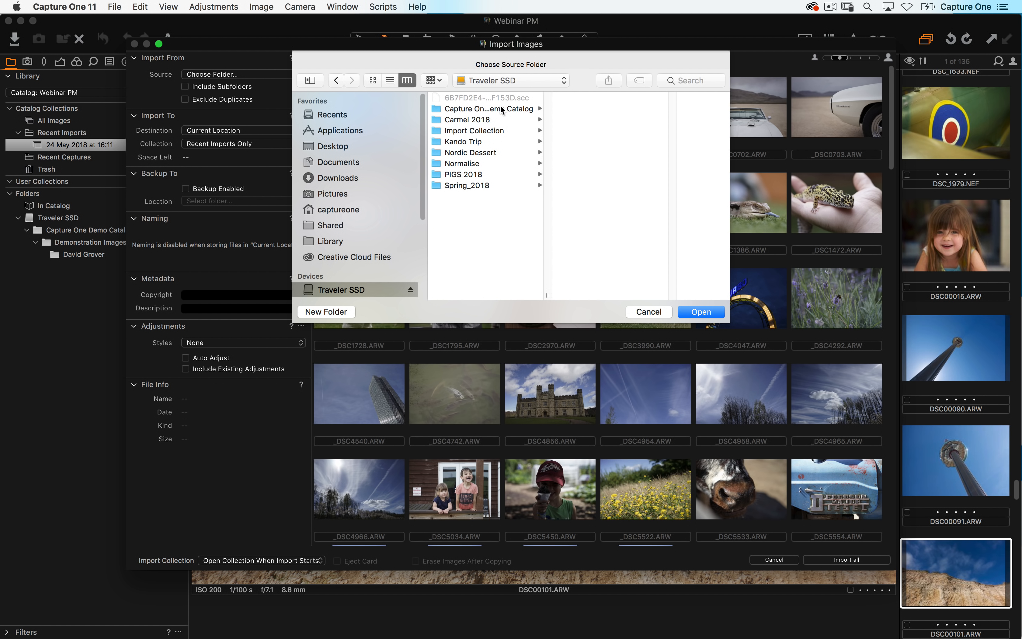
click(504, 131)
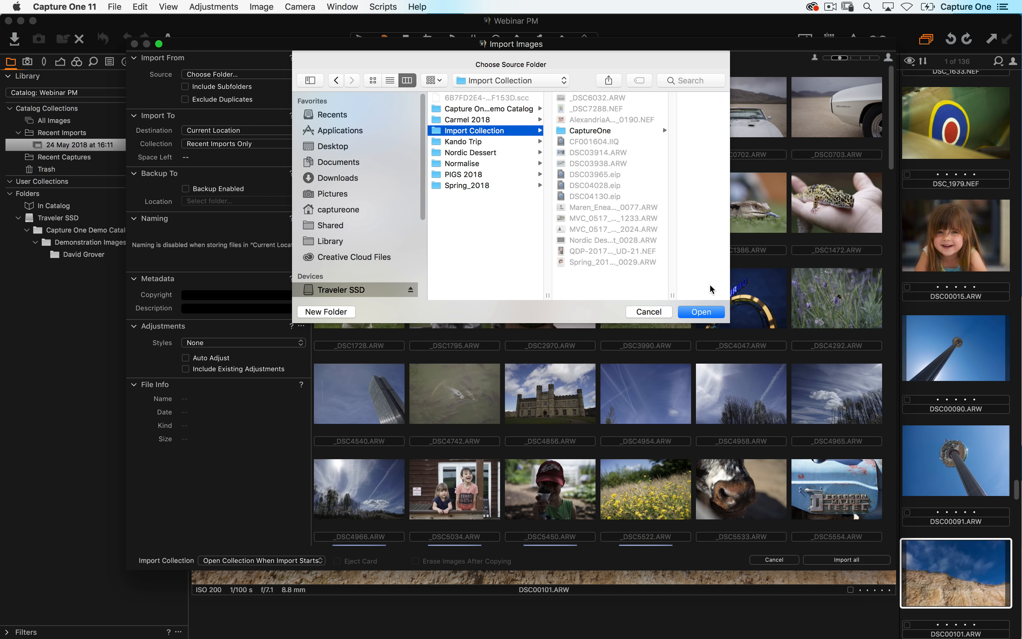
click(713, 312)
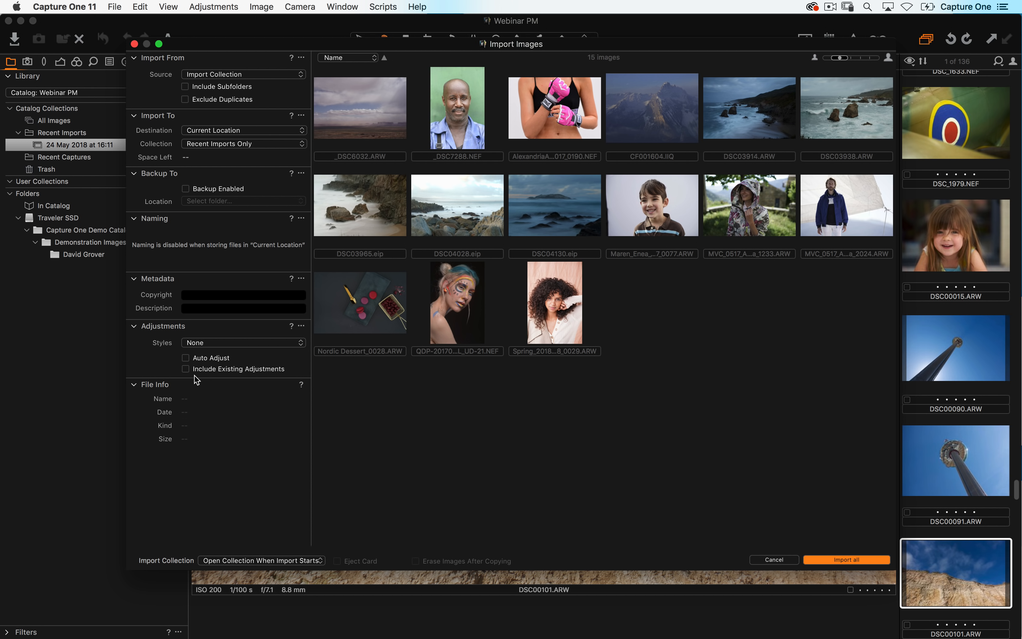
click(228, 133)
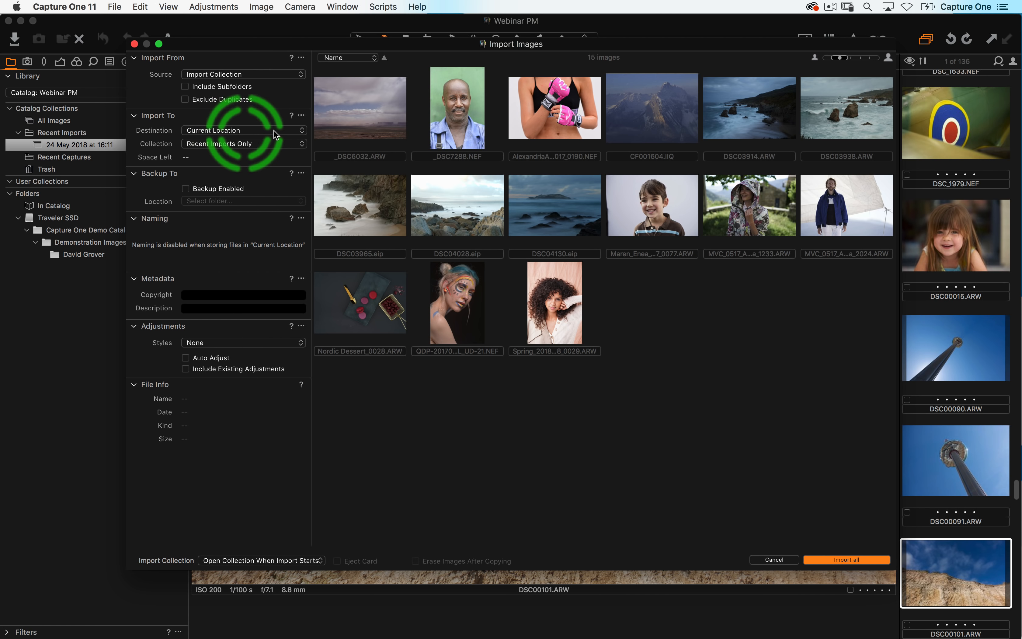
click(846, 559)
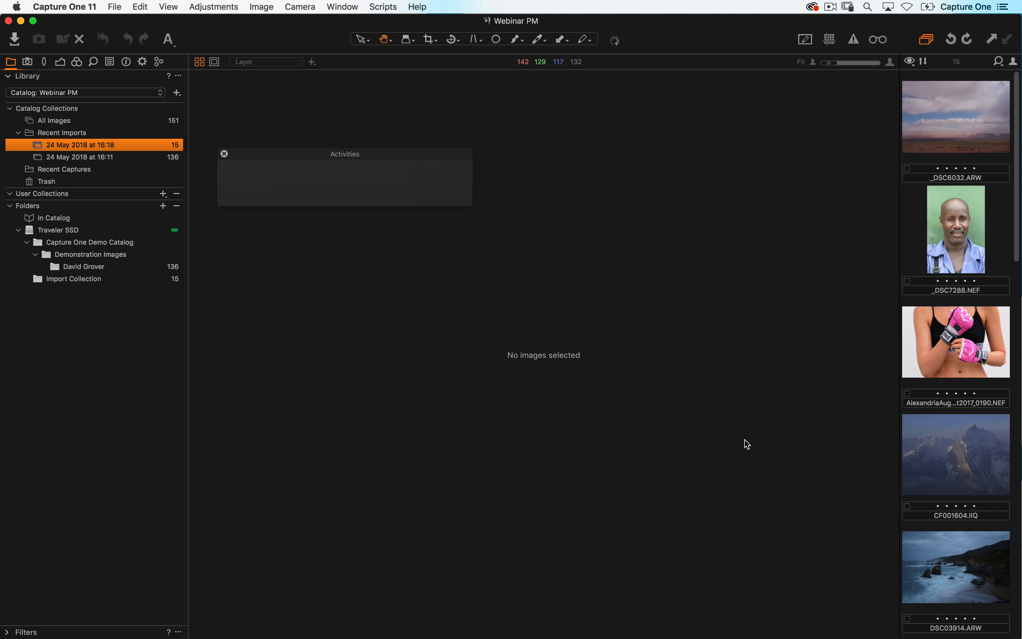
- Switch to the grid browser and view the Import Collection folder, then the David Grover folder
key(alt+super+v)
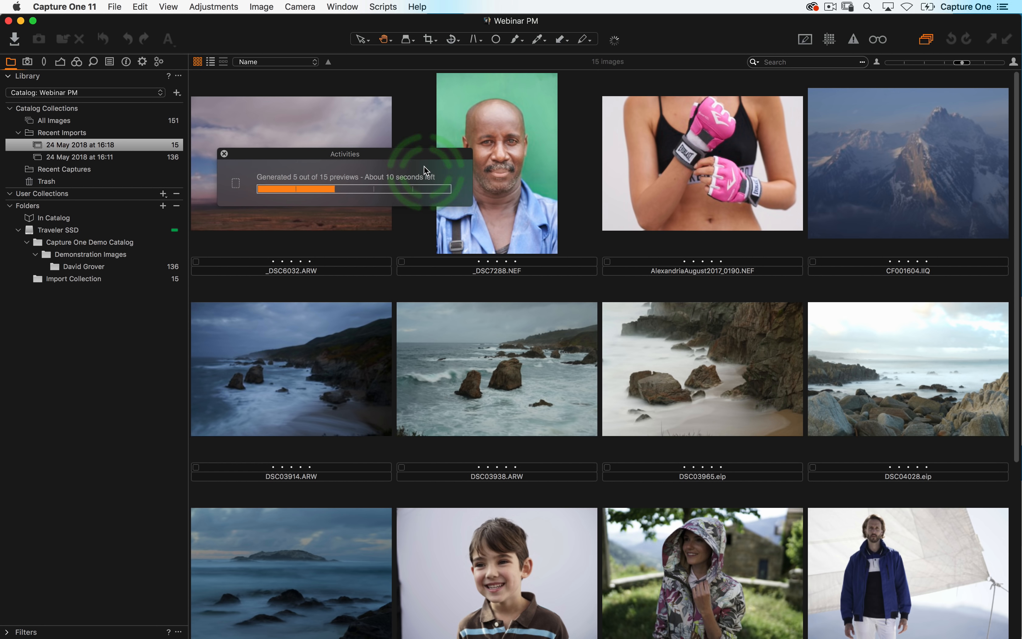
click(51, 281)
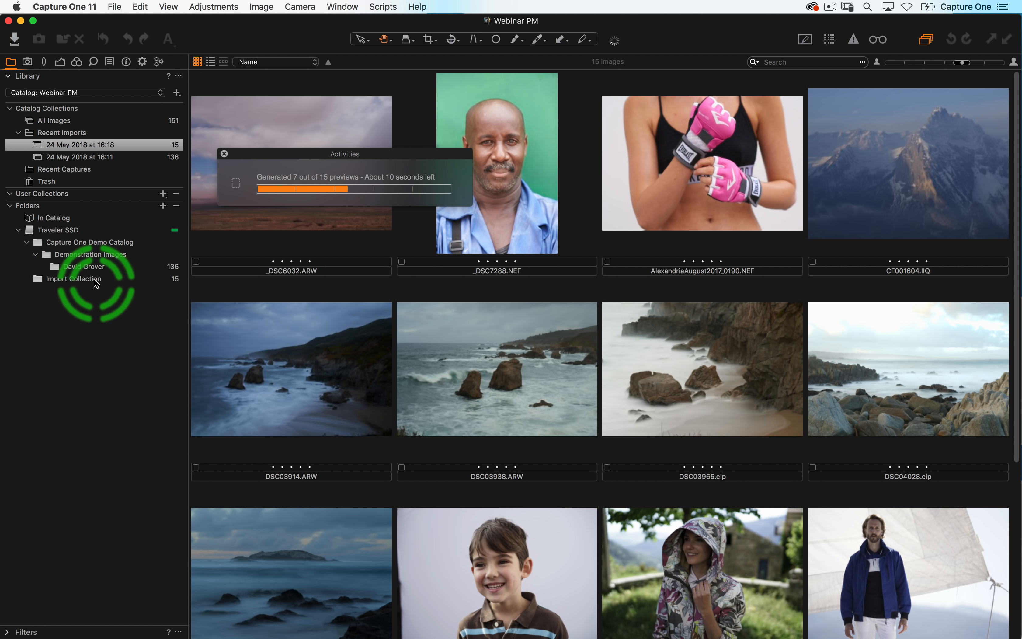
click(79, 266)
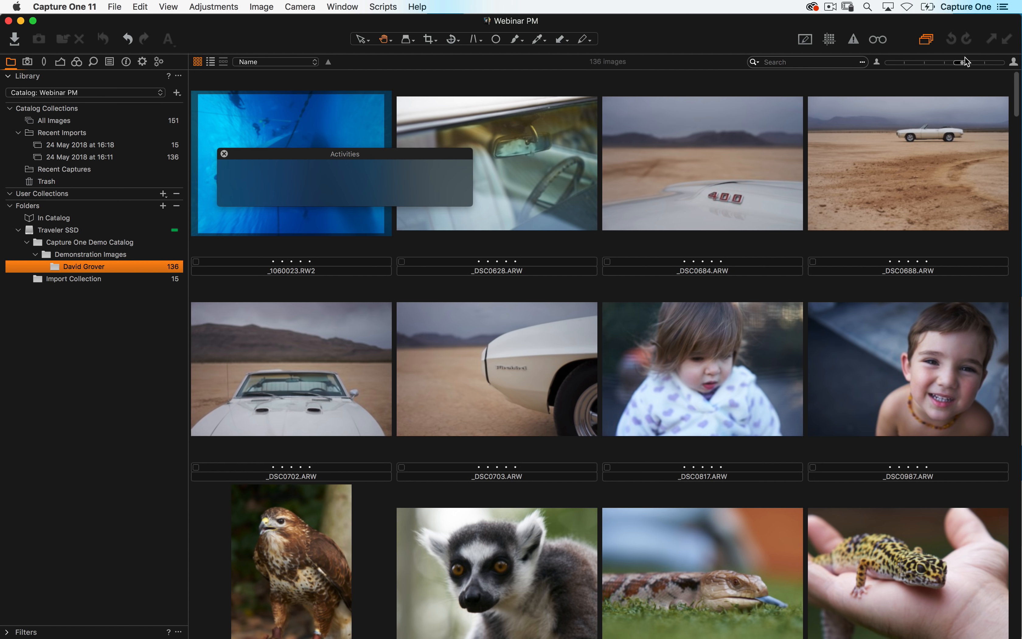
- Reduce the thumbnail size and open the _DSC4292 image in the viewer with its navigator
drag(963, 63, 938, 65)
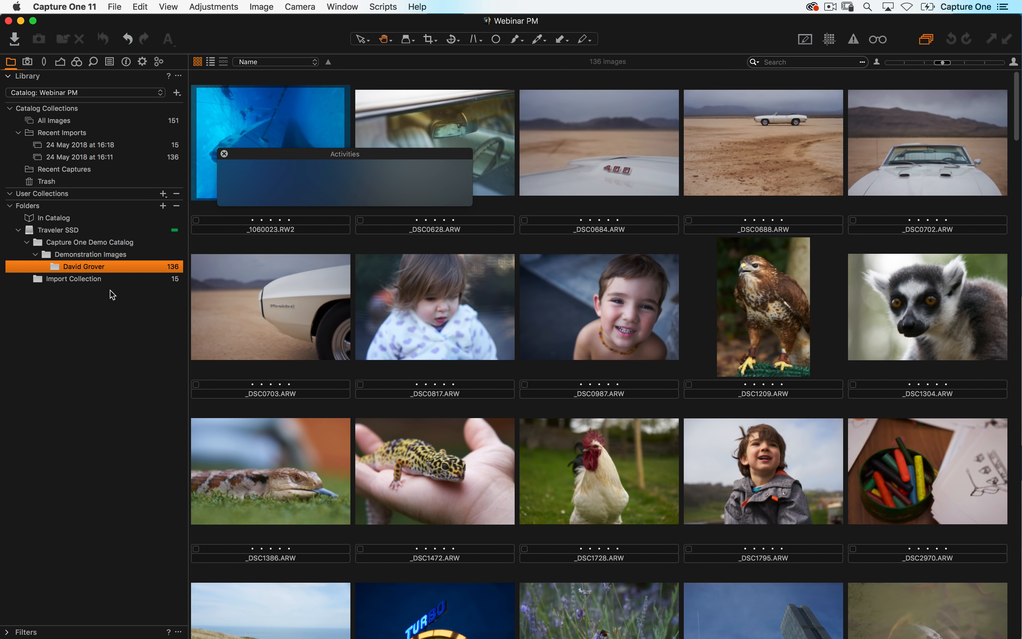
scroll(455, 419, down, 5)
click(598, 419)
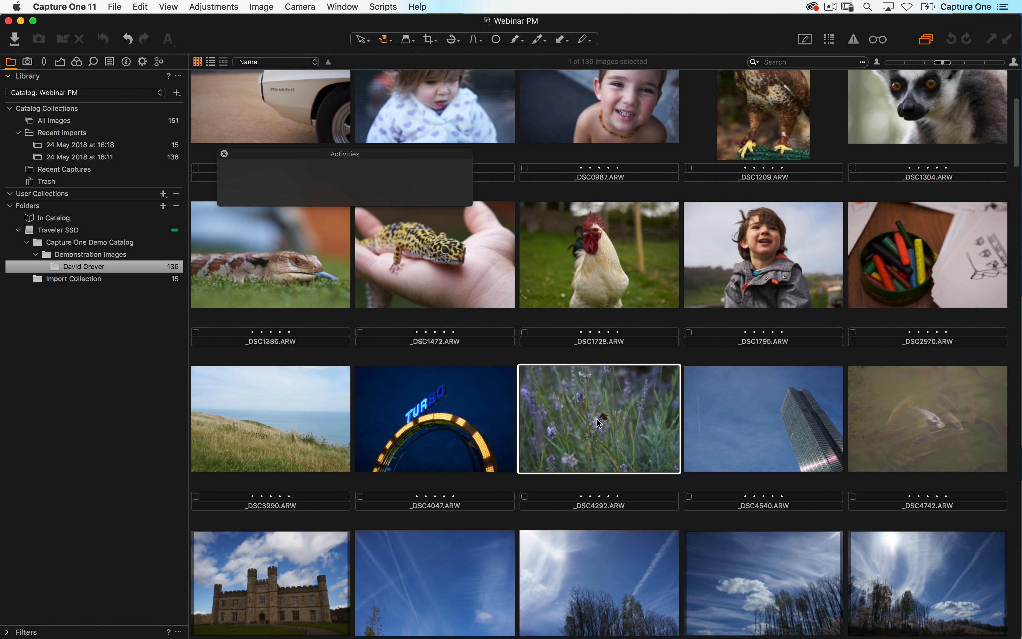
double_click(613, 437)
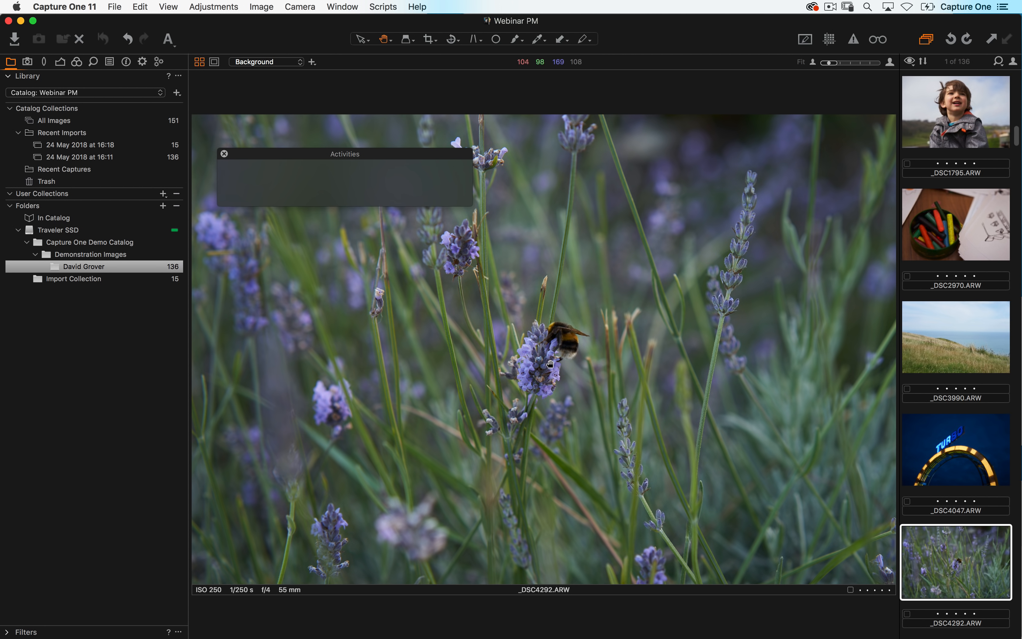
key(space)
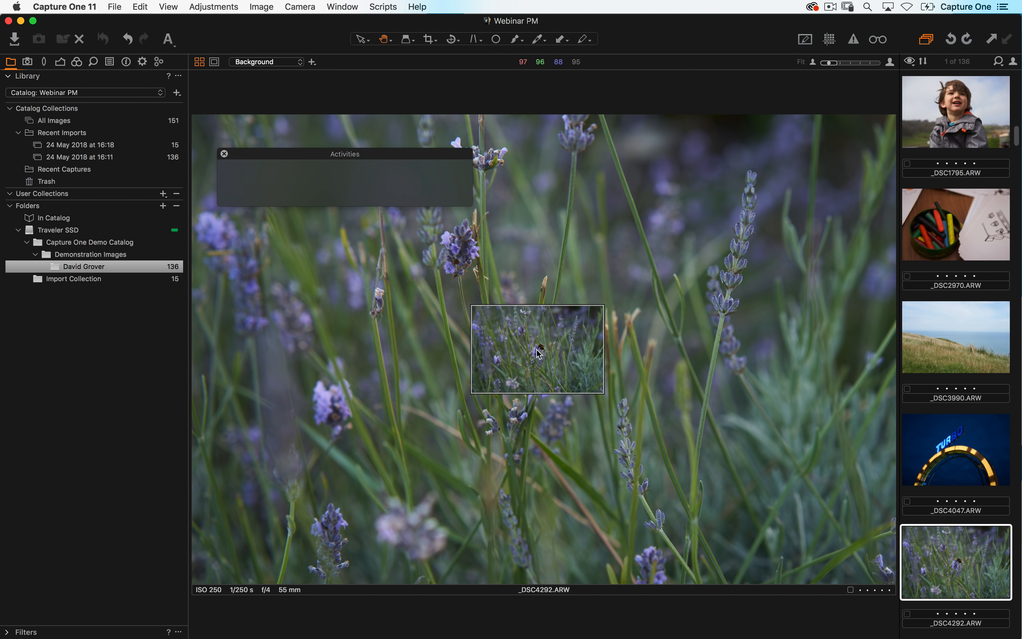
- Use Show in Library on the _DSC4292 thumbnail, then open the All Images collection
right_click(948, 557)
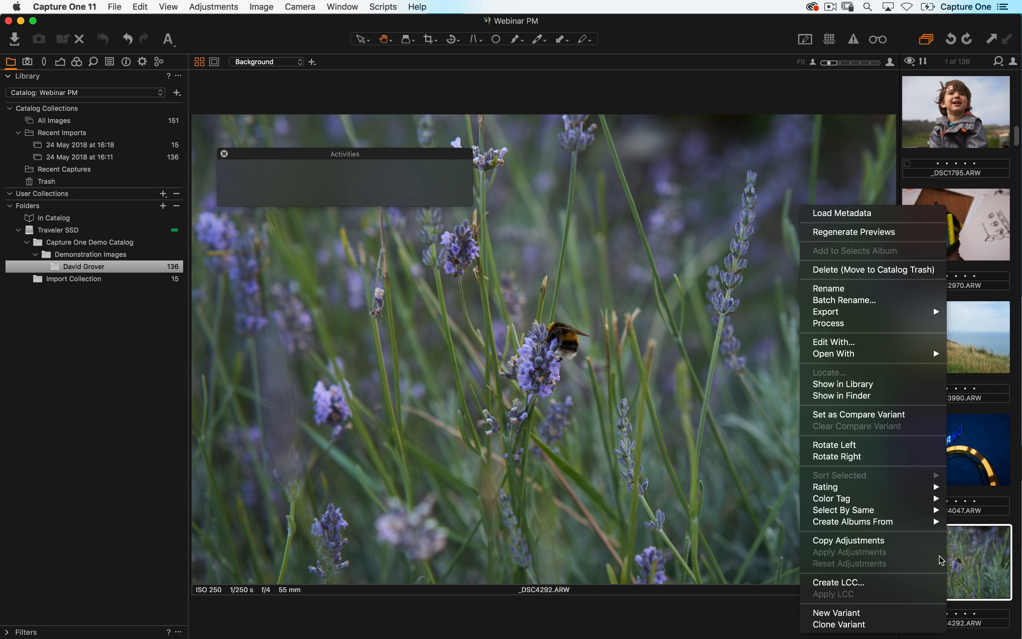
click(867, 384)
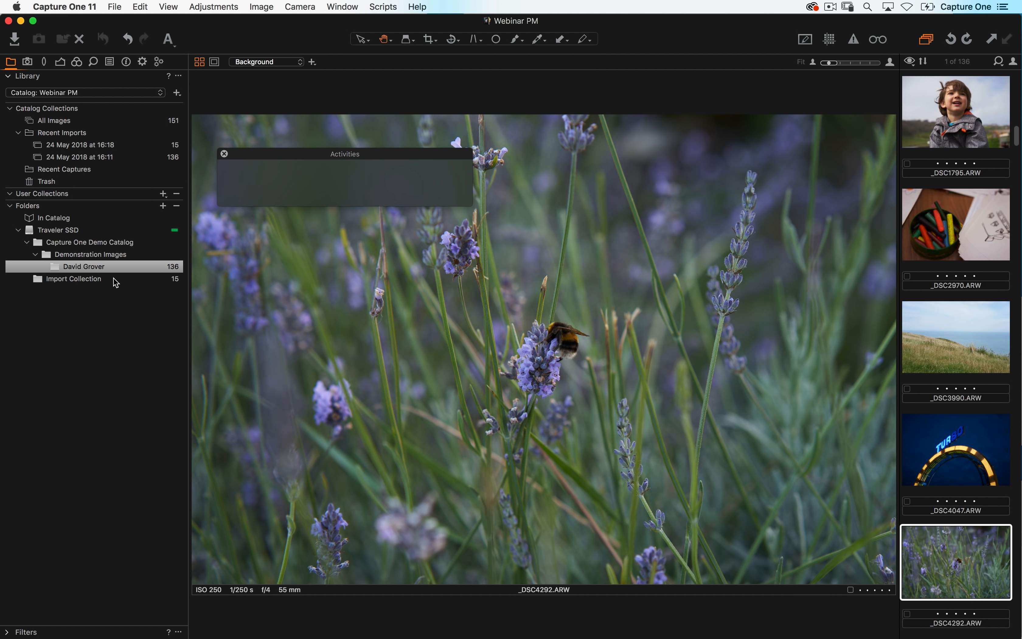
click(78, 266)
click(73, 240)
click(72, 123)
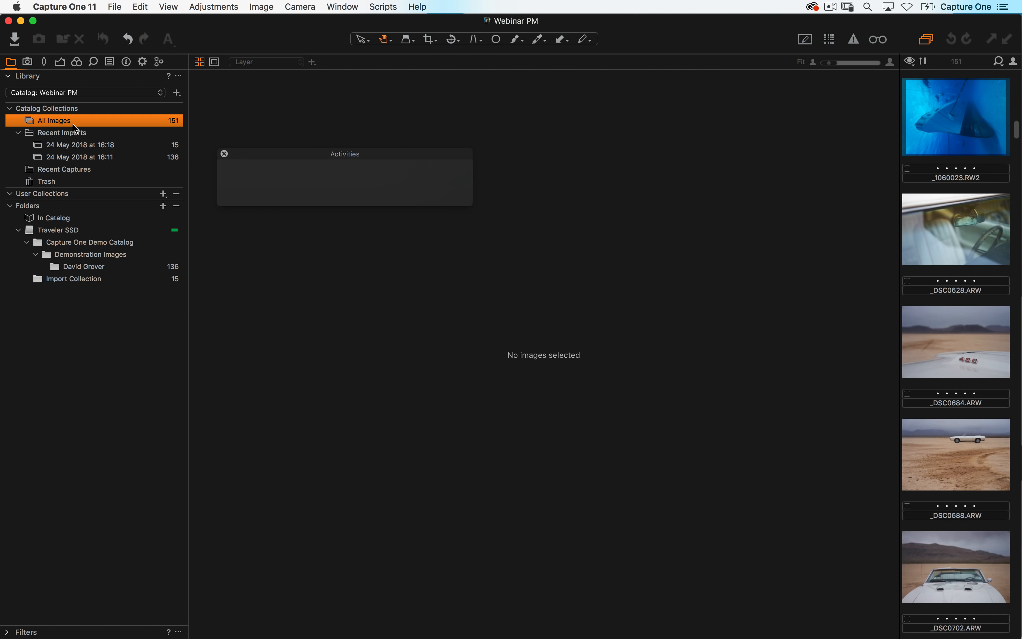
- Switch to the grid browser, browse the Recent Imports and Recent Captures collections, and open the File menu
key(alt+super+v)
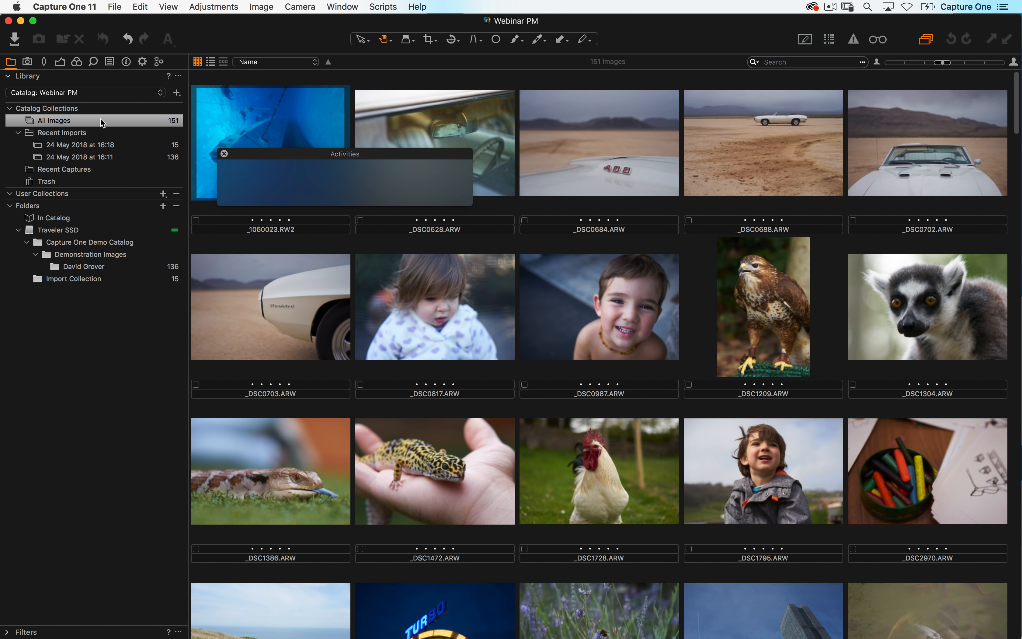
click(94, 159)
click(74, 171)
click(76, 174)
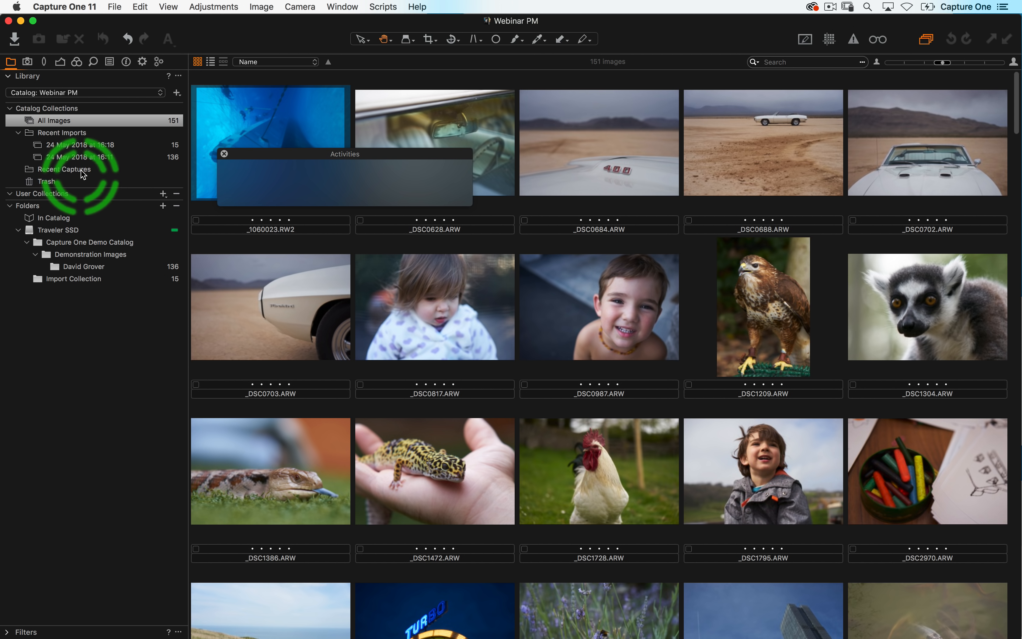
click(281, 115)
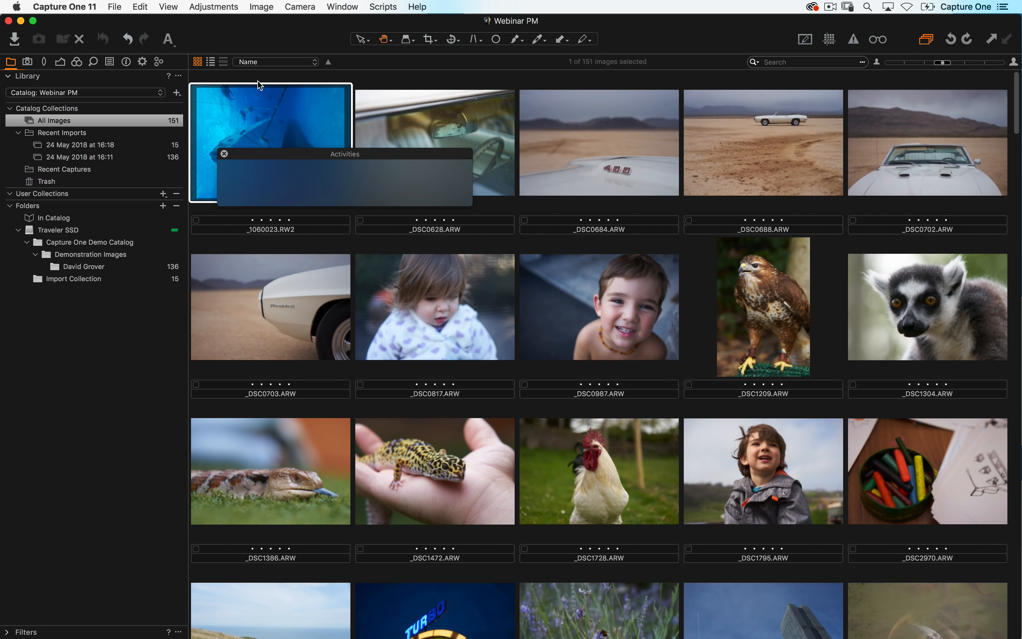
click(114, 6)
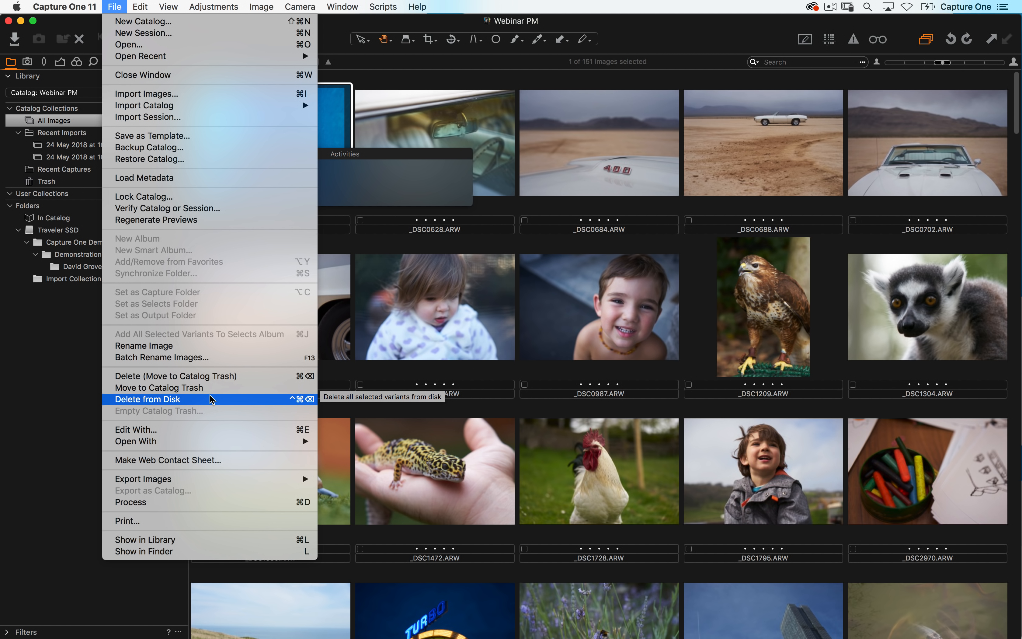
click(69, 386)
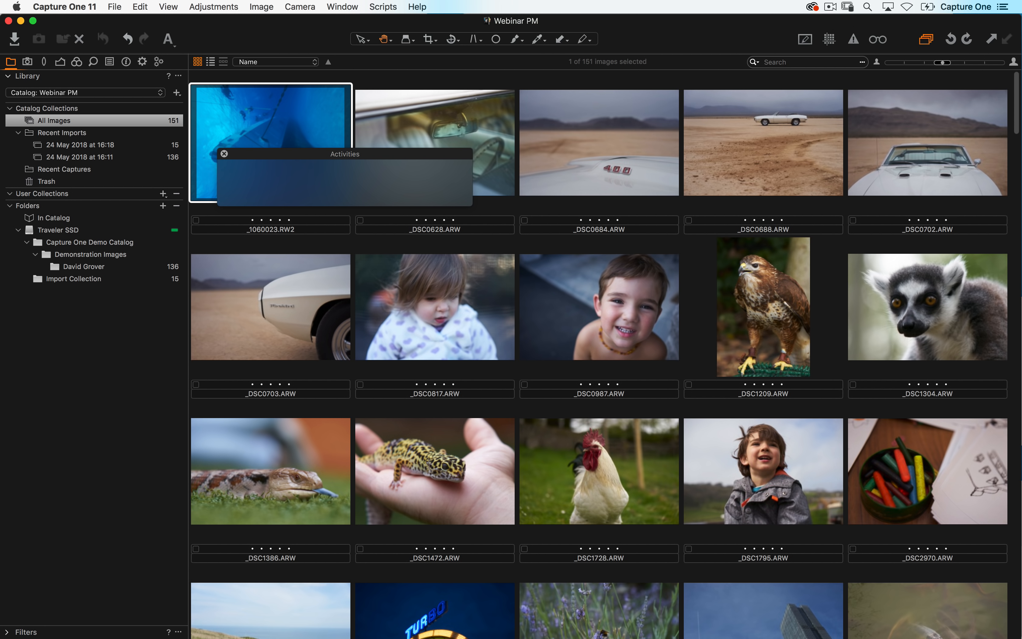
- Open the _1060023 image in the viewer, select _DSC0684 in the filmstrip, and close the Activities window
click(373, 183)
double_click(311, 105)
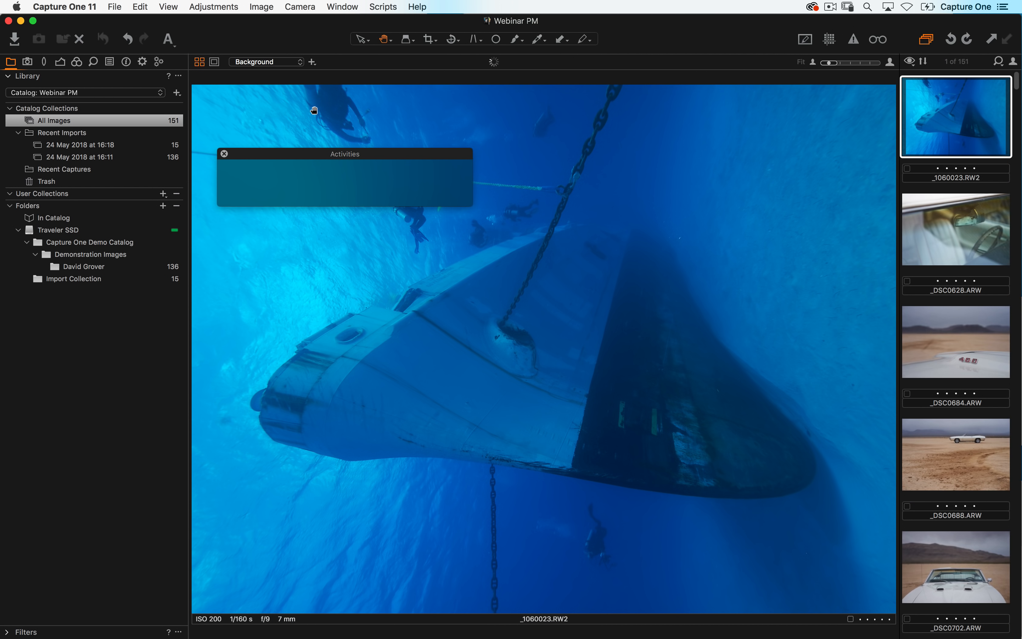
click(946, 325)
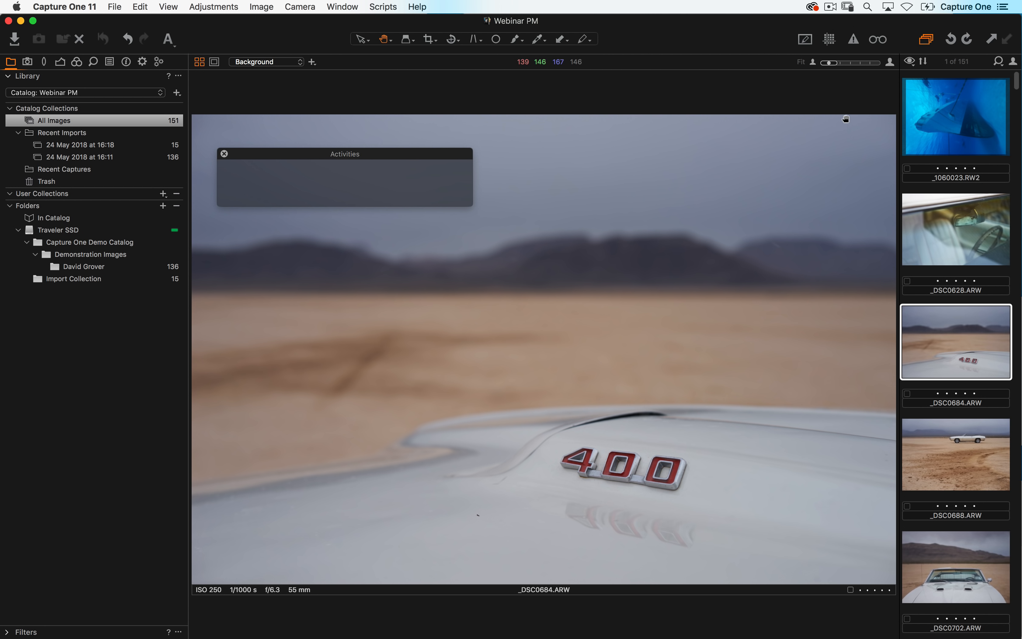
drag(232, 155, 227, 154)
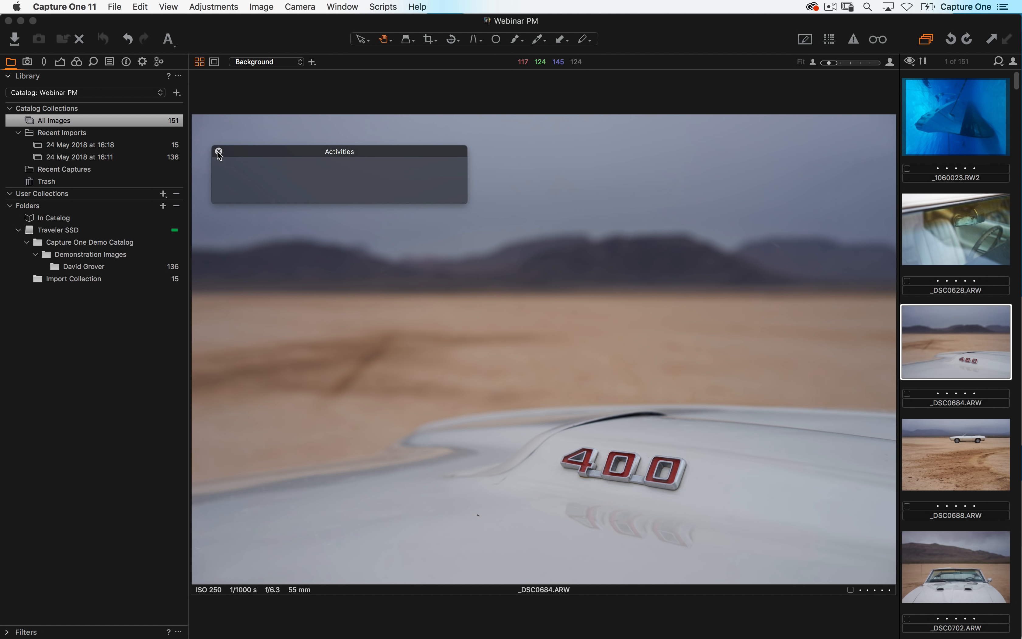
click(220, 153)
- Switch to the grid browser and scroll through all images in the catalog
key(alt+super+v)
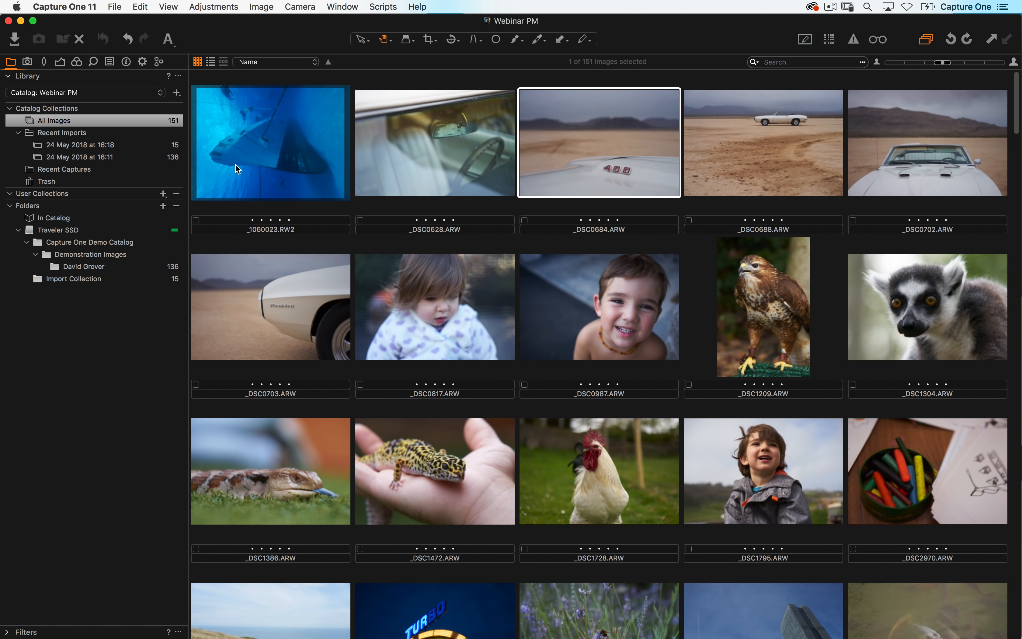
scroll(253, 256, down, 20)
scroll(278, 263, down, 20)
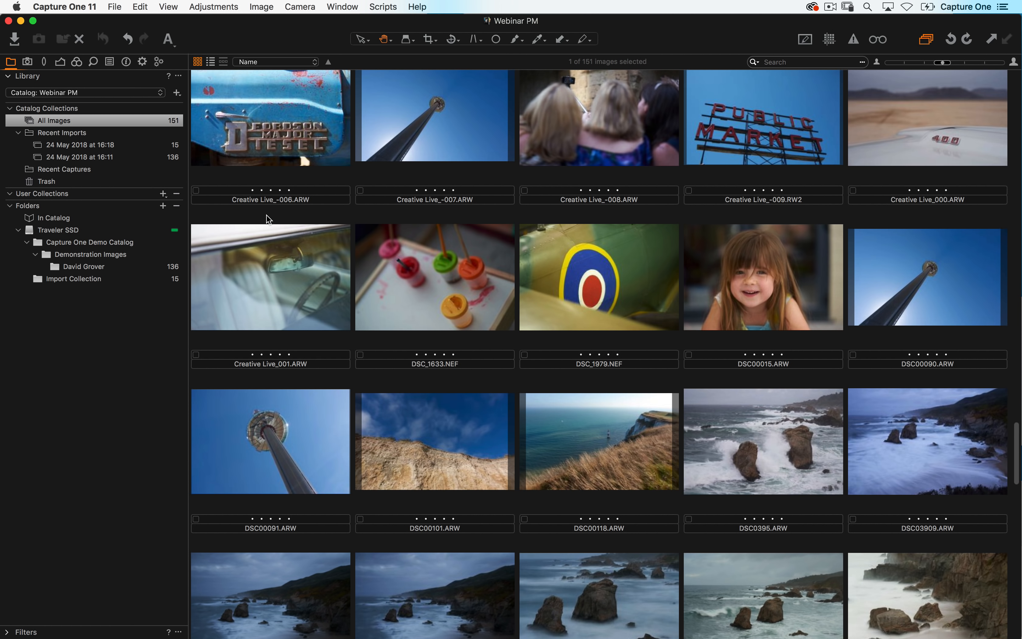
key(alt+super+v)
- Switch to the single-image viewer and open the Exposure tool tab
key(alt+super+v)
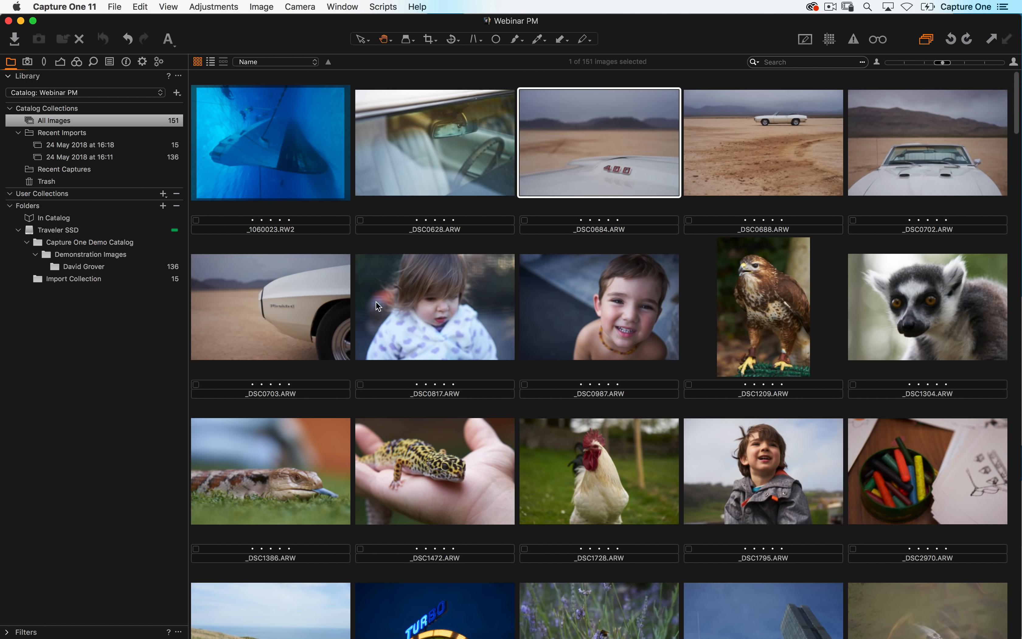
key(alt+super+v)
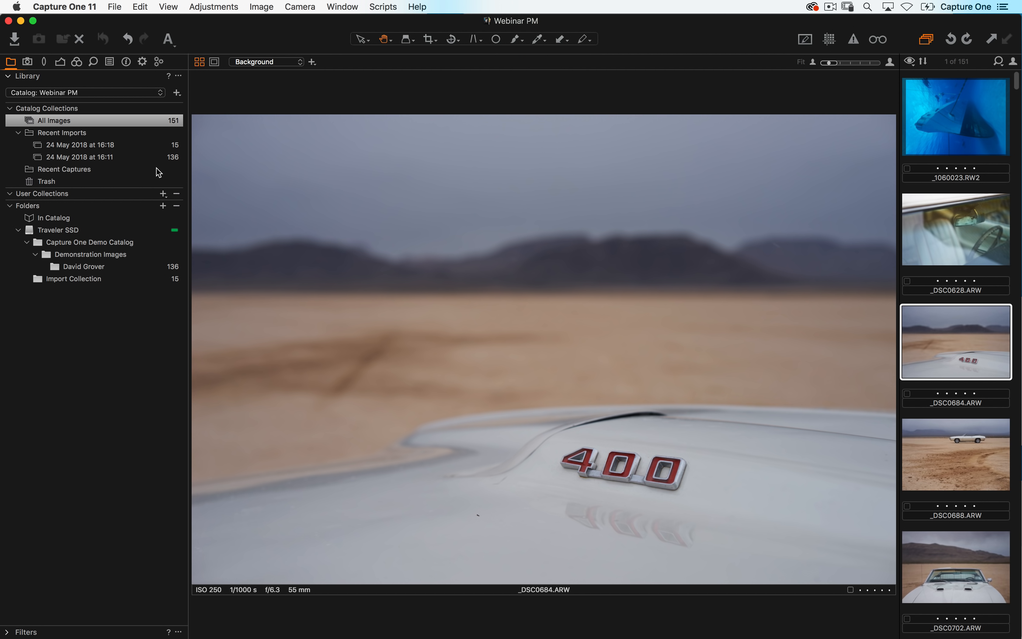
click(59, 62)
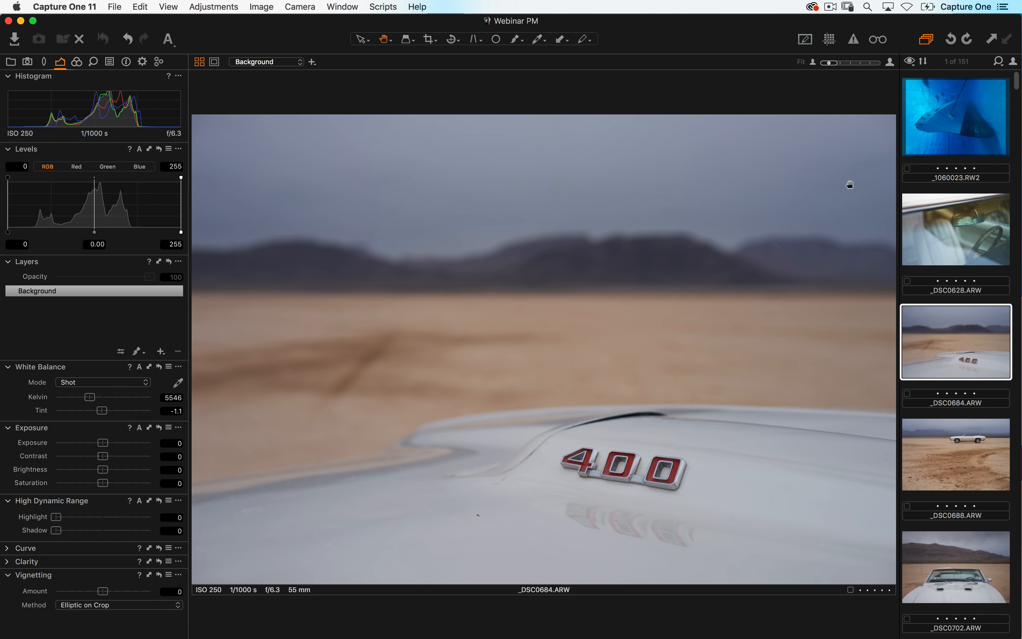
- Move the tools panel to the right side of the window
click(344, 6)
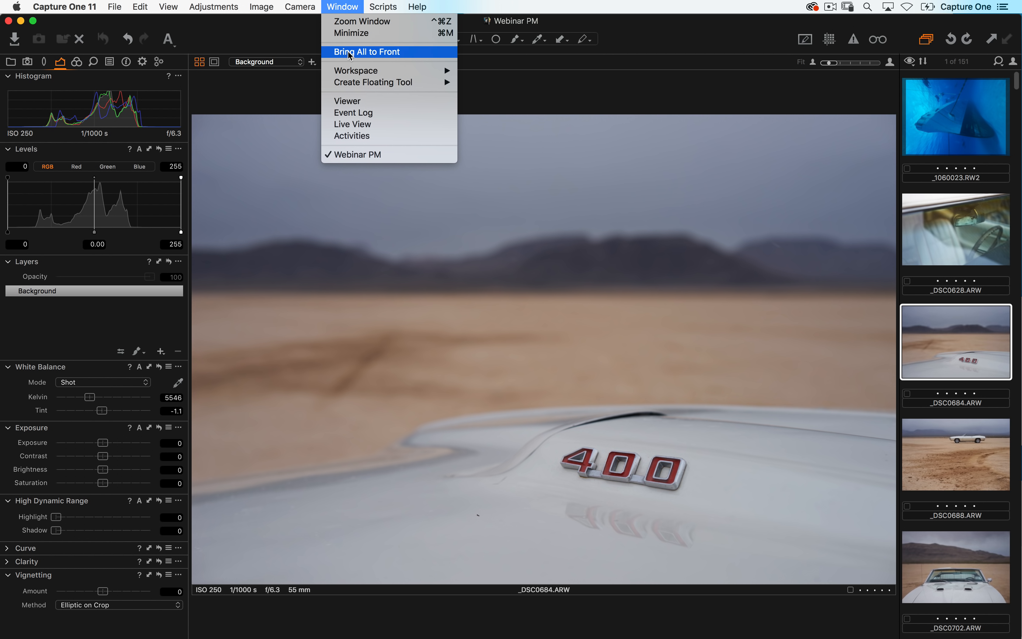
mouse_move(354, 74)
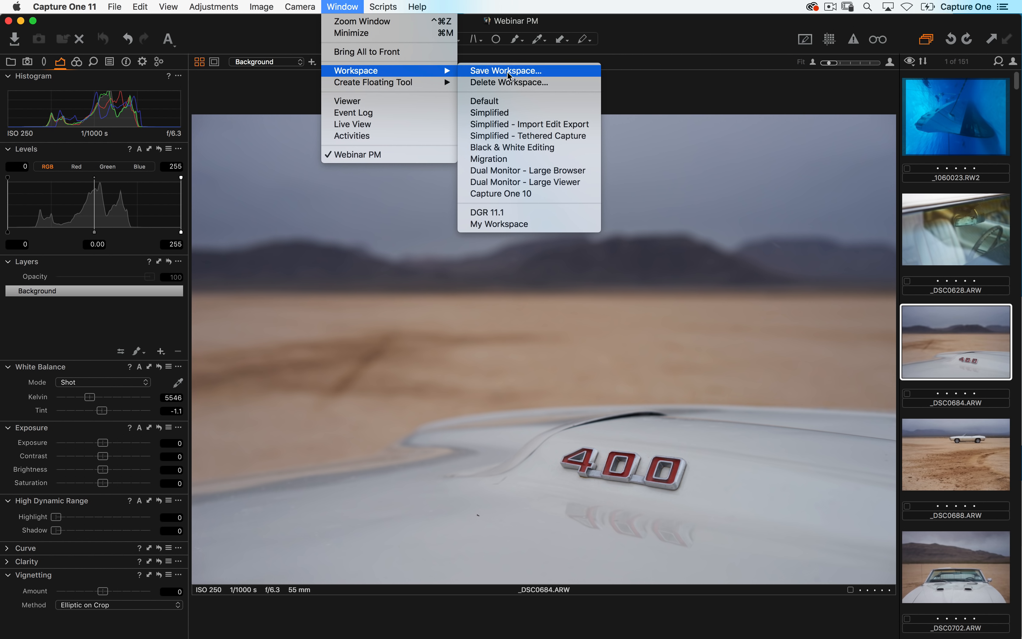
mouse_move(166, 6)
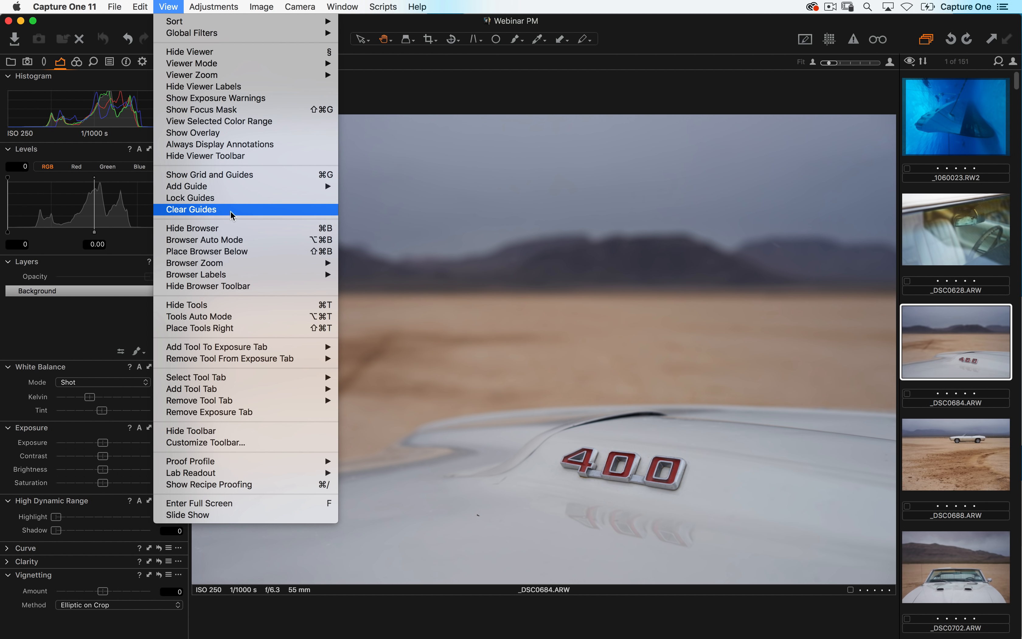
click(261, 329)
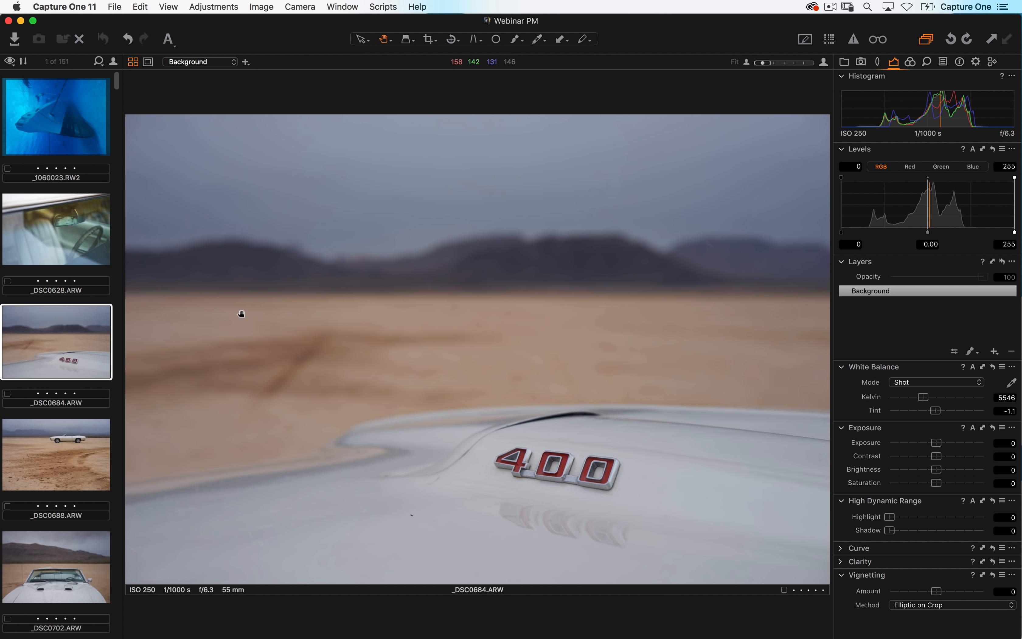
- Place the browser below the viewer and show it as a filmstrip
click(176, 6)
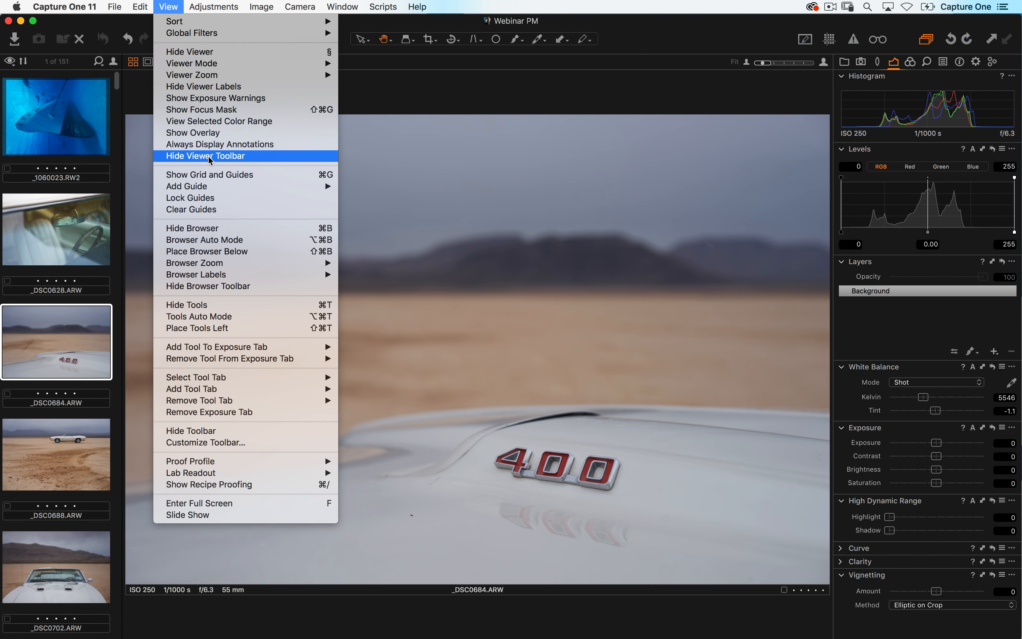
click(272, 252)
click(38, 535)
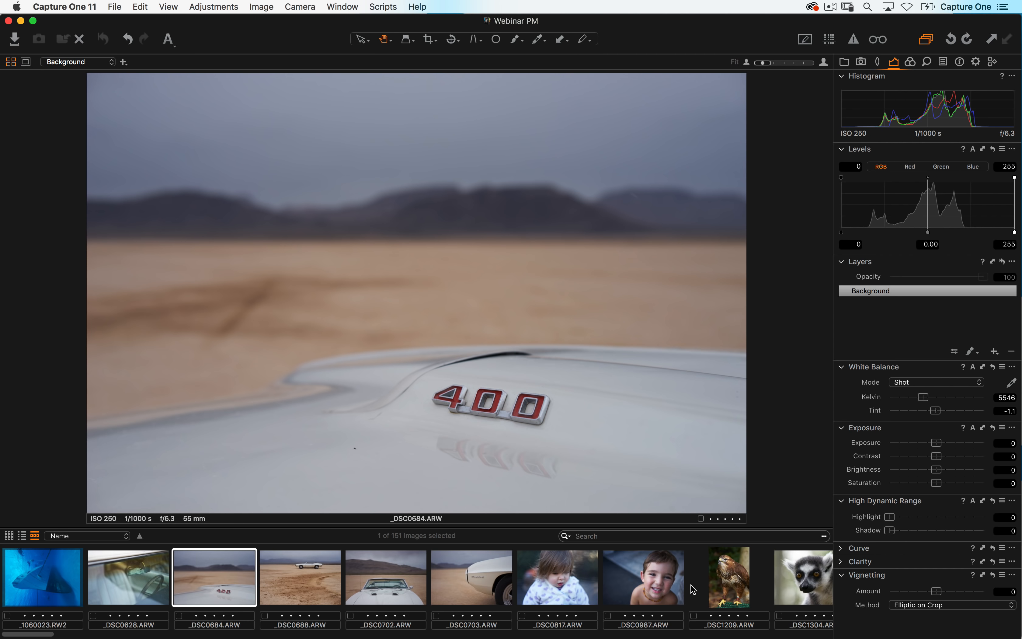
- Scroll through the filmstrip and select the DSC04028.eip image
scroll(693, 590, right, 20)
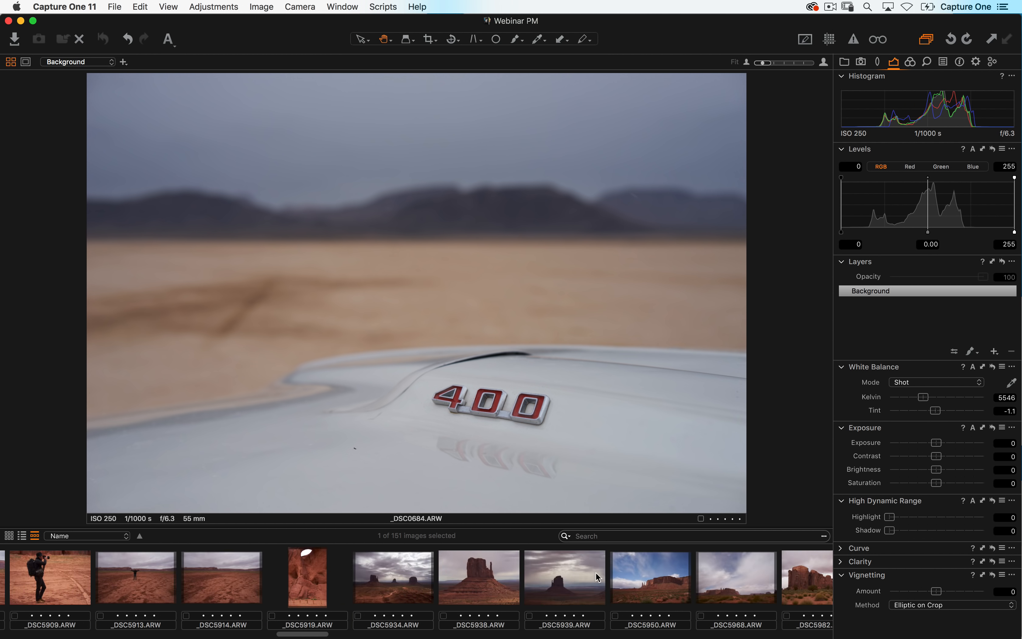
scroll(598, 577, right, 20)
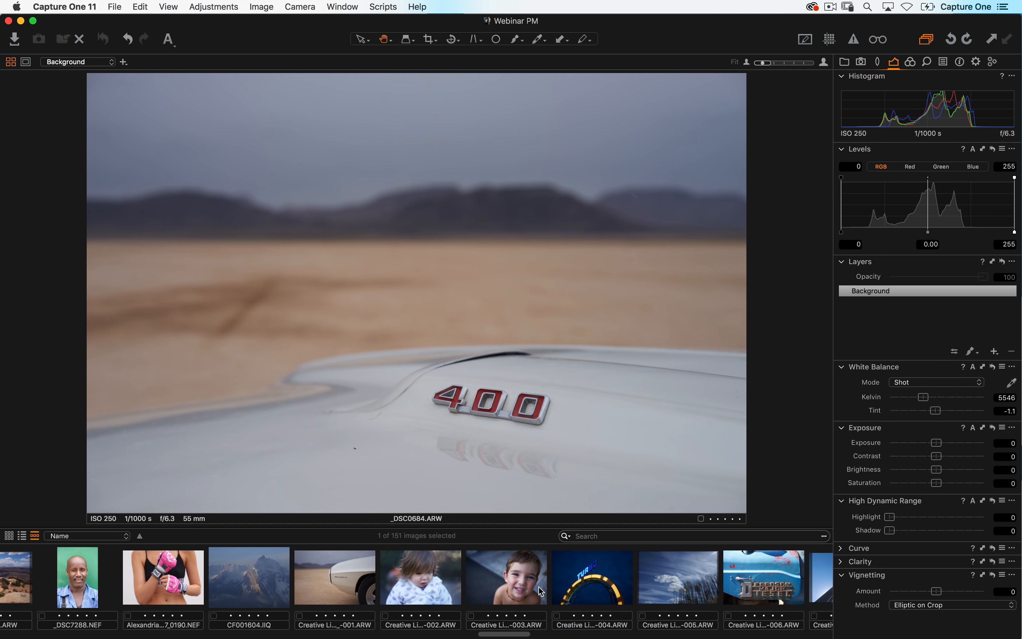
scroll(541, 591, right, 20)
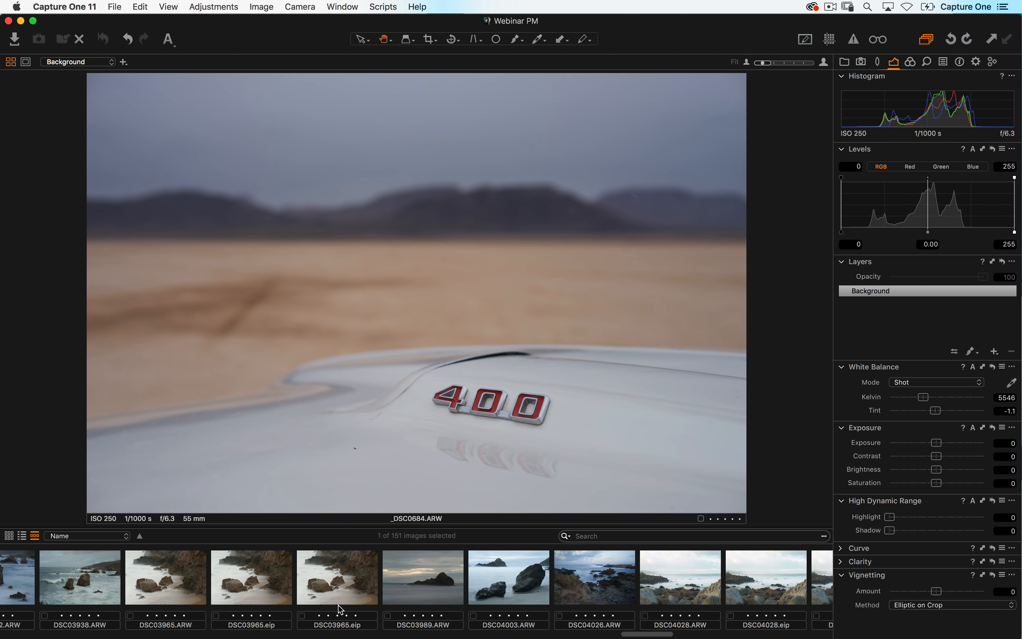
scroll(531, 588, right, 10)
click(501, 591)
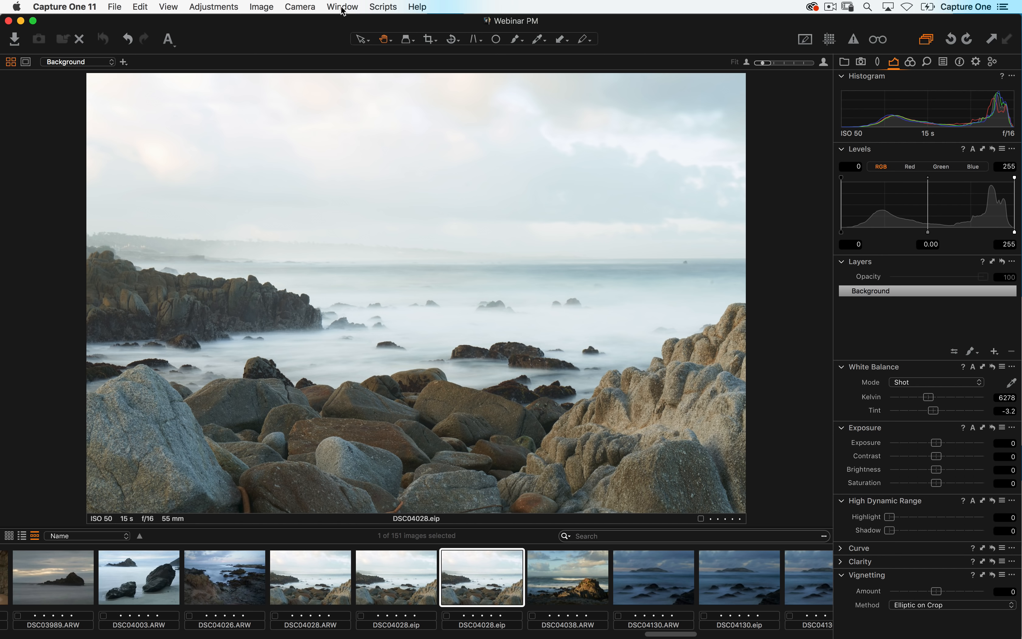
- Hide and show the browser and the tools panels
key(super+b)
key(super+b)
key(super+t)
key(super+t)
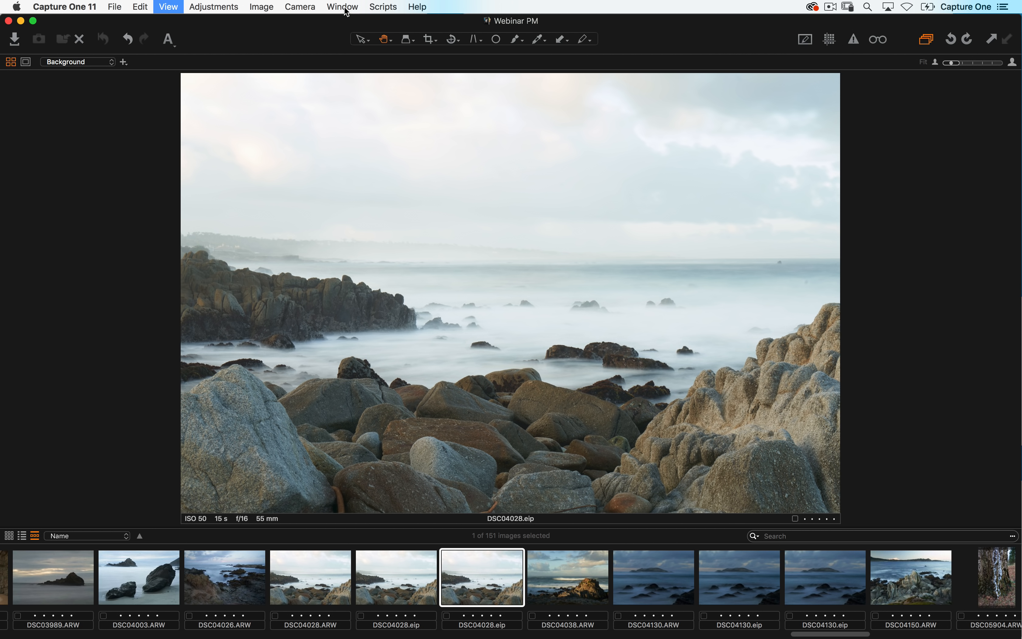
click(168, 5)
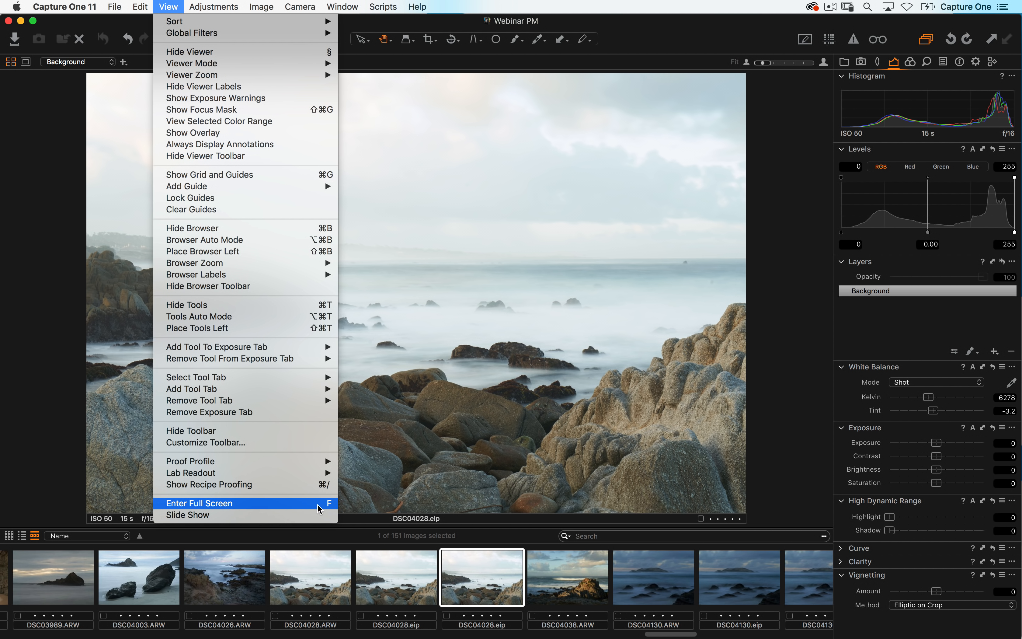
click(458, 384)
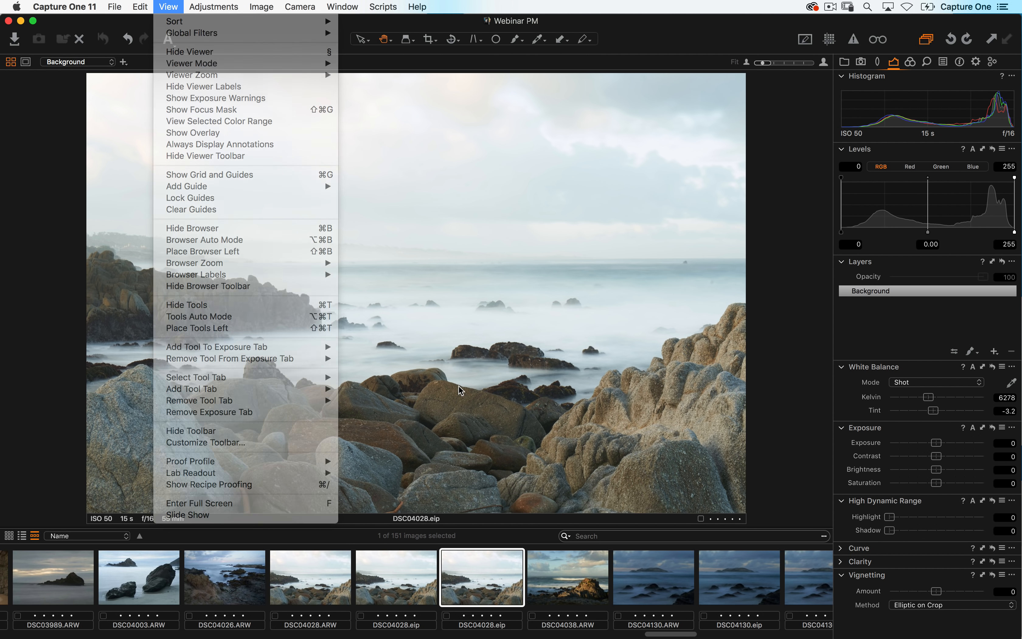
- View the image in full screen with the browser shown, then leave full screen
key(ctrl+super+f)
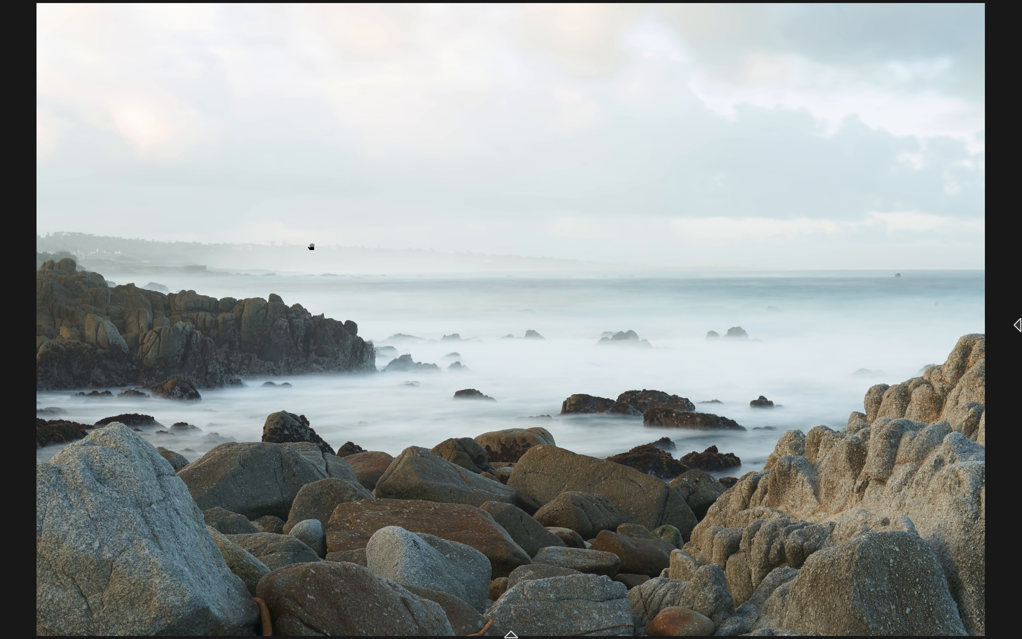
mouse_move(1018, 335)
key(super+shift+b)
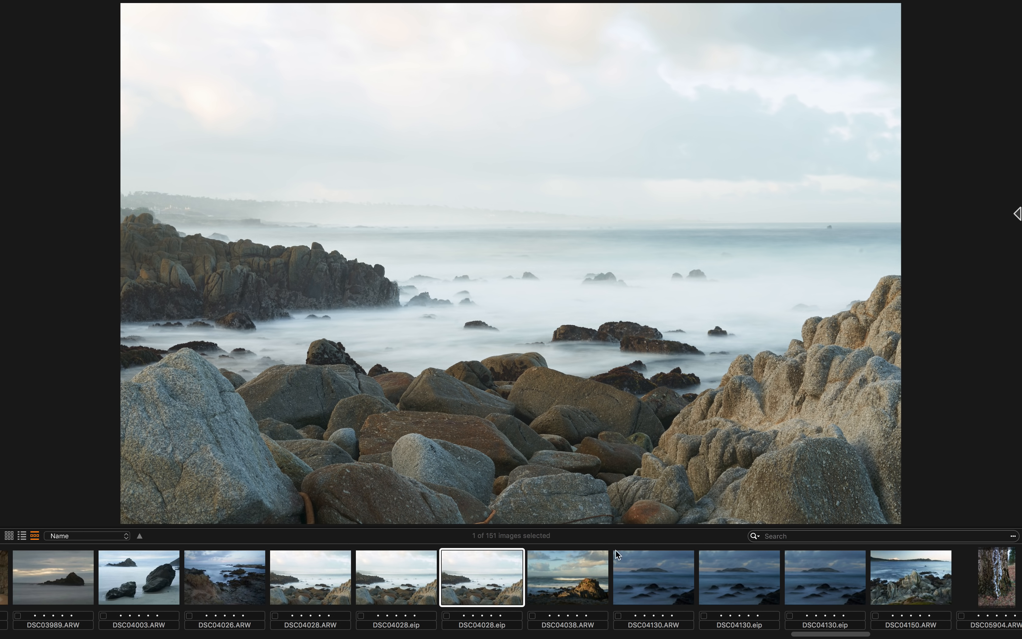
scroll(615, 550, right, 10)
scroll(662, 565, left, 12)
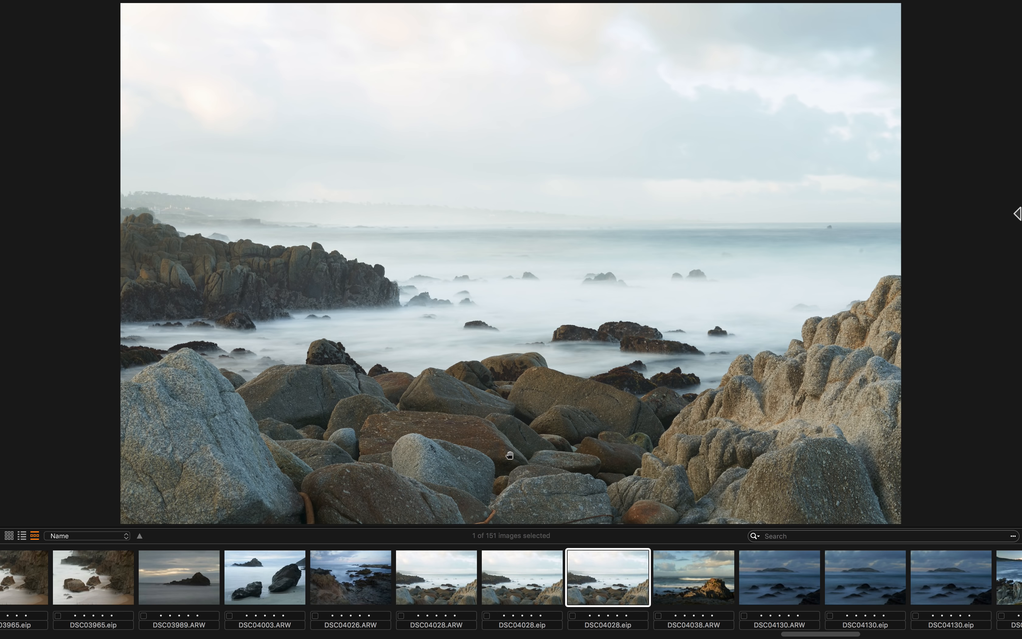
key(ctrl+super+f)
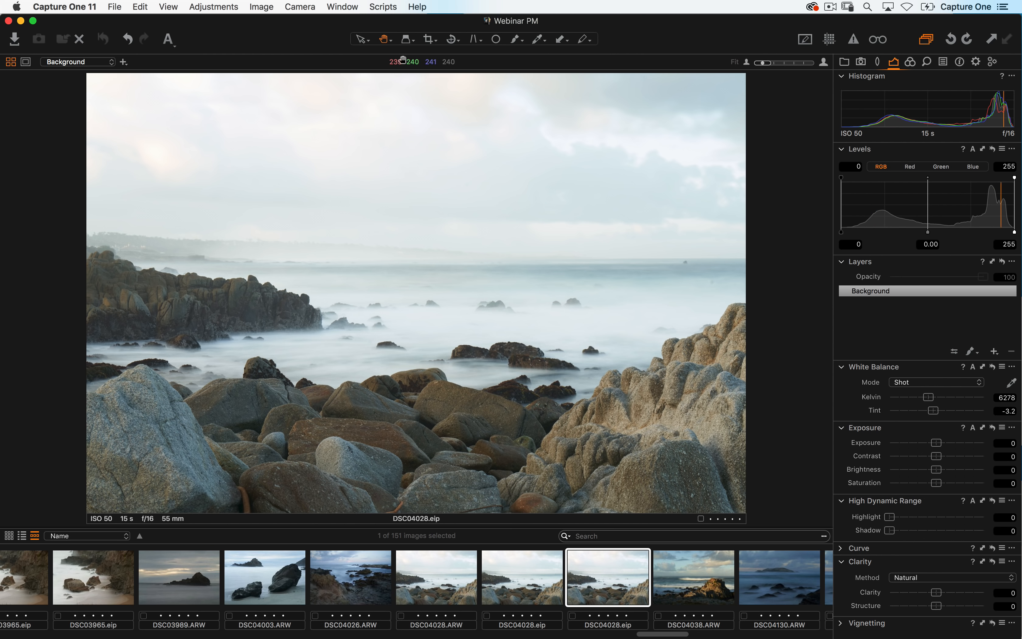
- Apply the Migration workspace
click(342, 6)
mouse_move(378, 72)
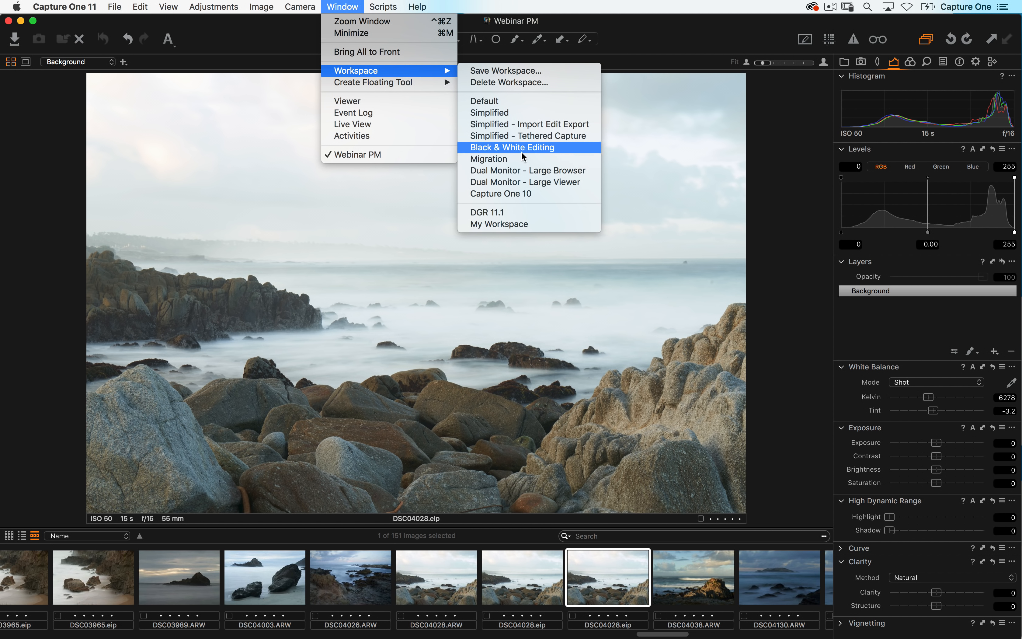
click(506, 165)
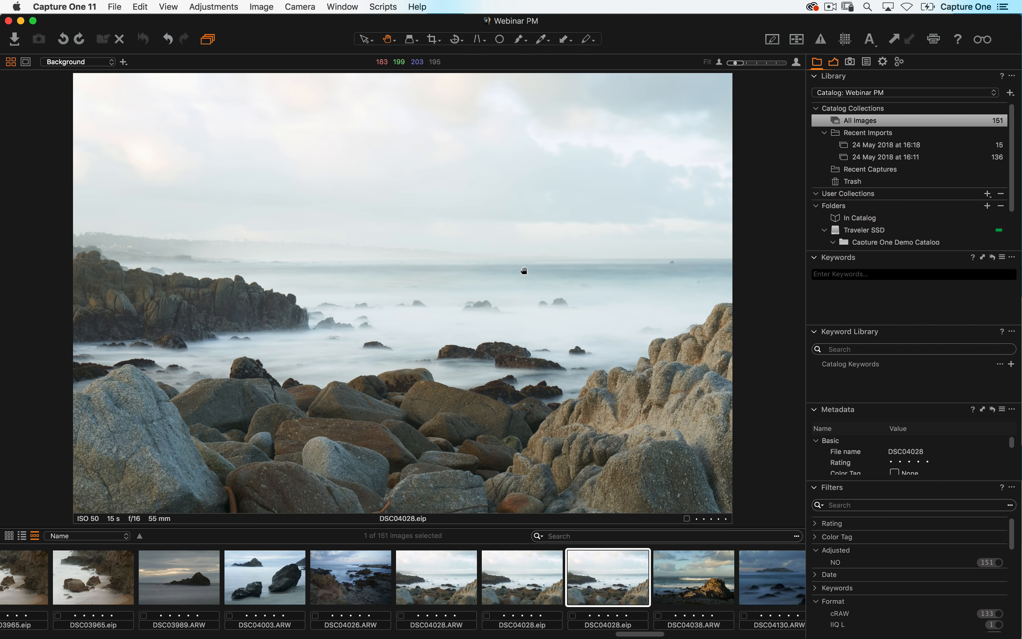
- Apply the Default workspace
click(354, 7)
mouse_move(370, 72)
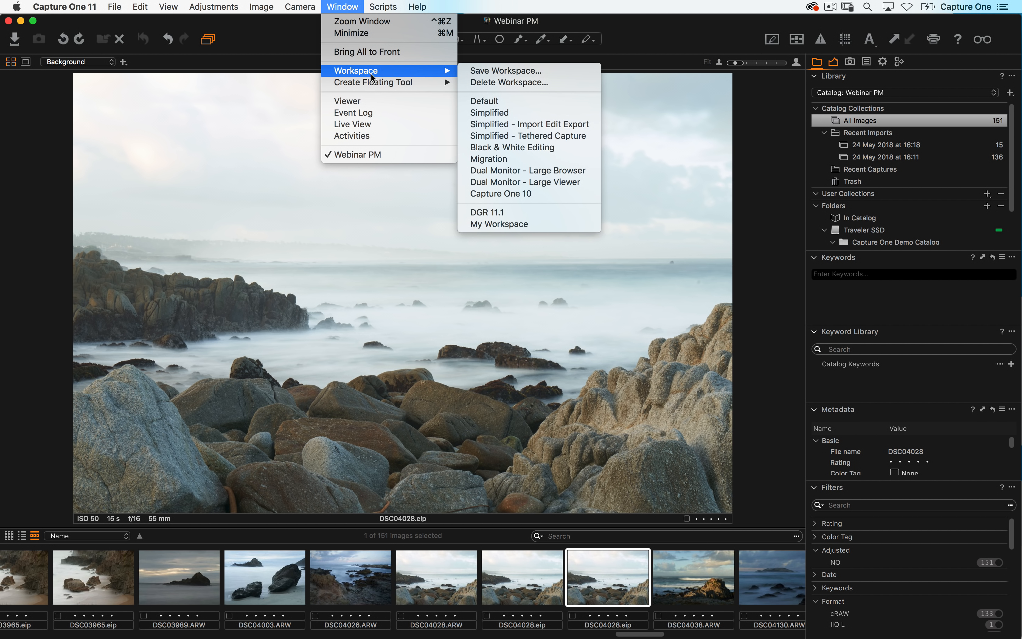
click(504, 103)
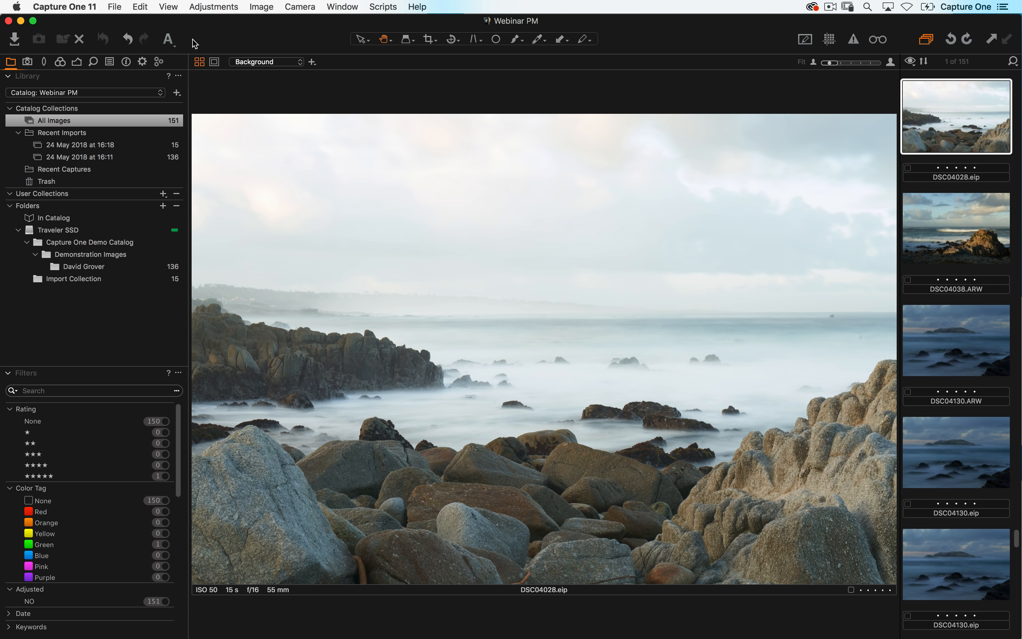
- Turn the exposure warning and grid overlays on and off again
click(853, 39)
click(853, 43)
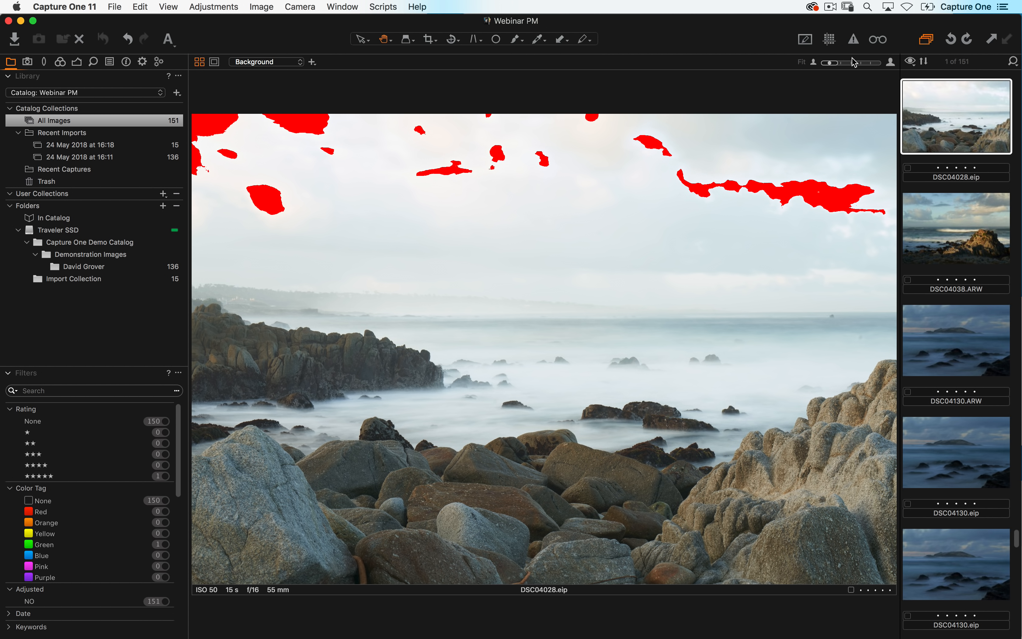
click(852, 42)
click(831, 41)
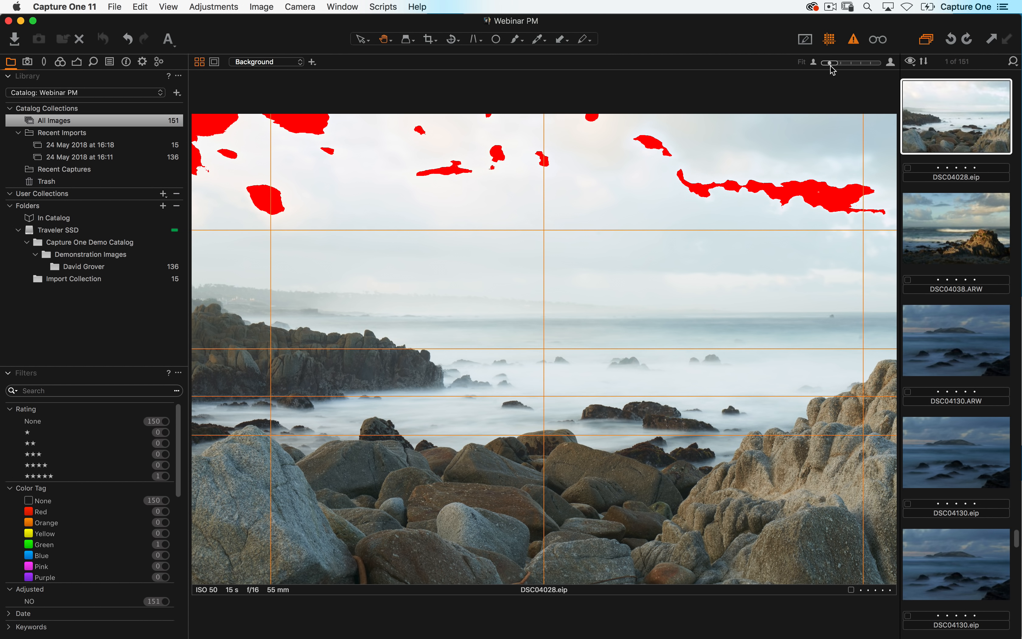
click(830, 43)
click(853, 41)
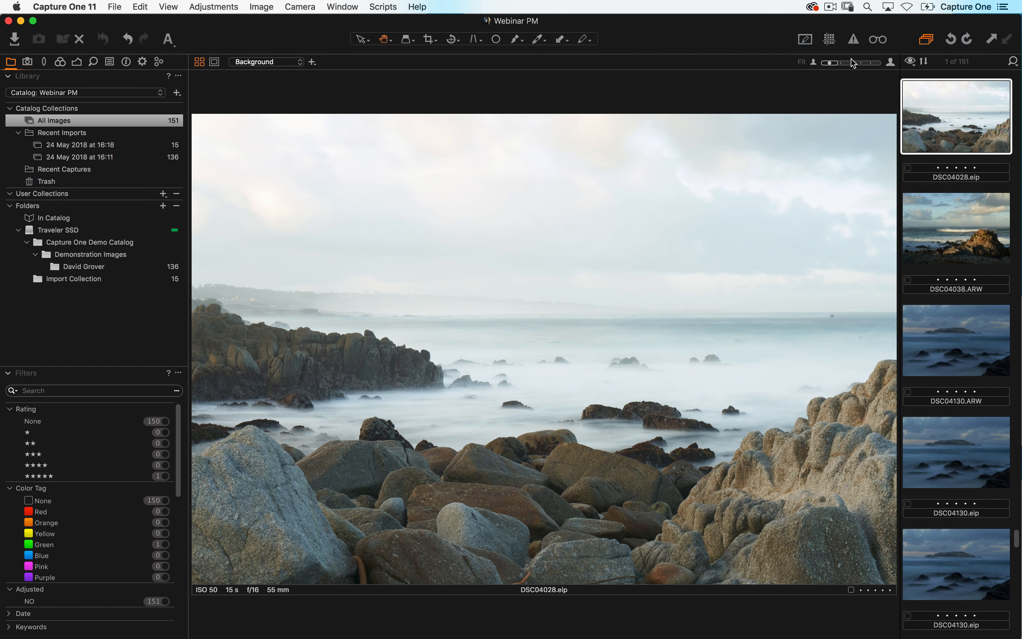
- Set the toolbar to show icons and text
right_click(758, 37)
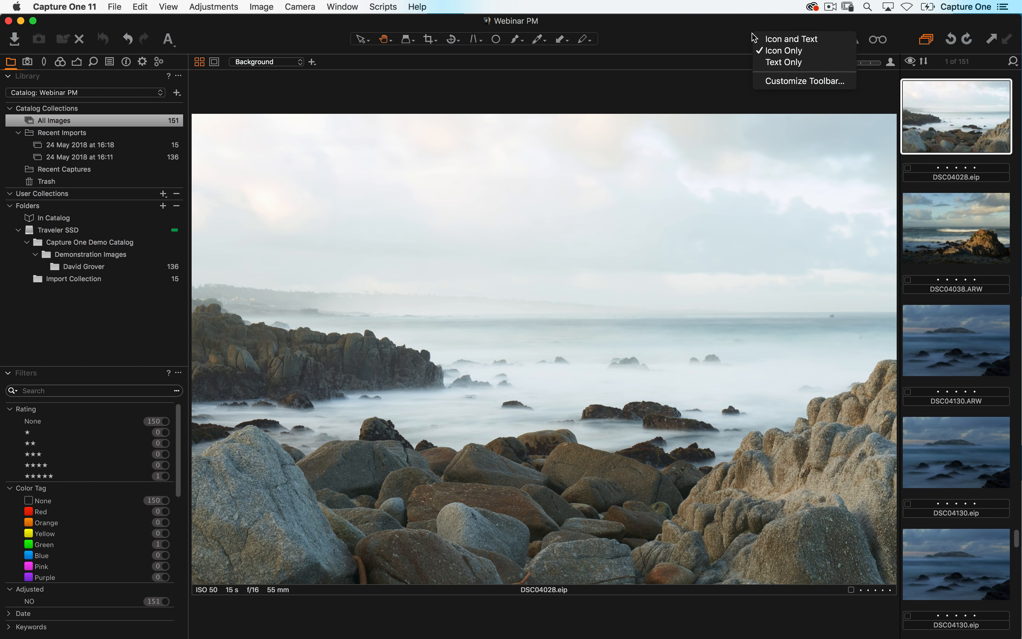
click(828, 41)
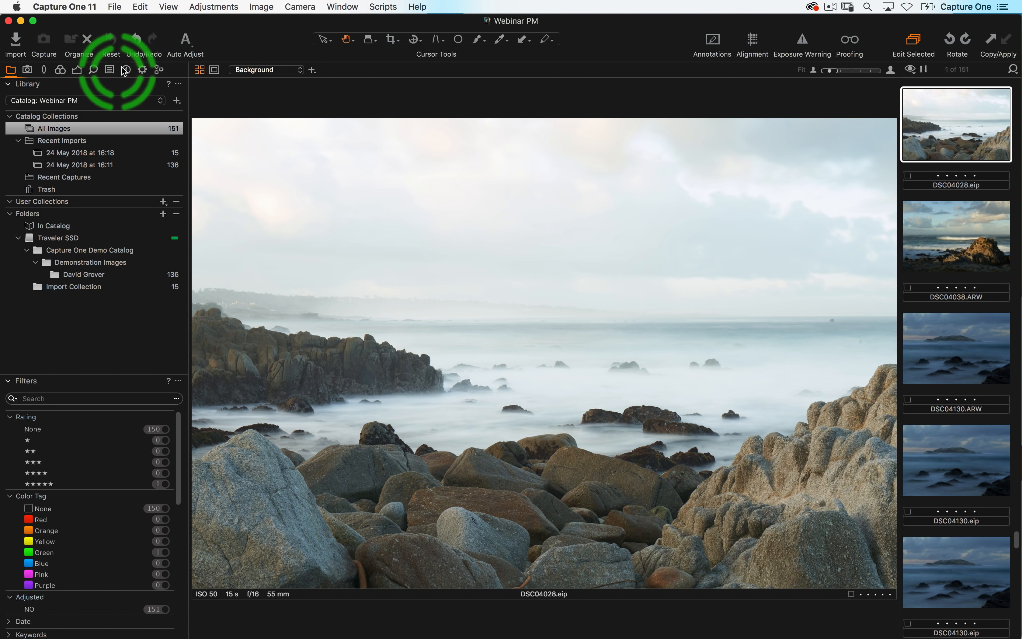
- Remove the Capture tool tab and all its tools
click(27, 70)
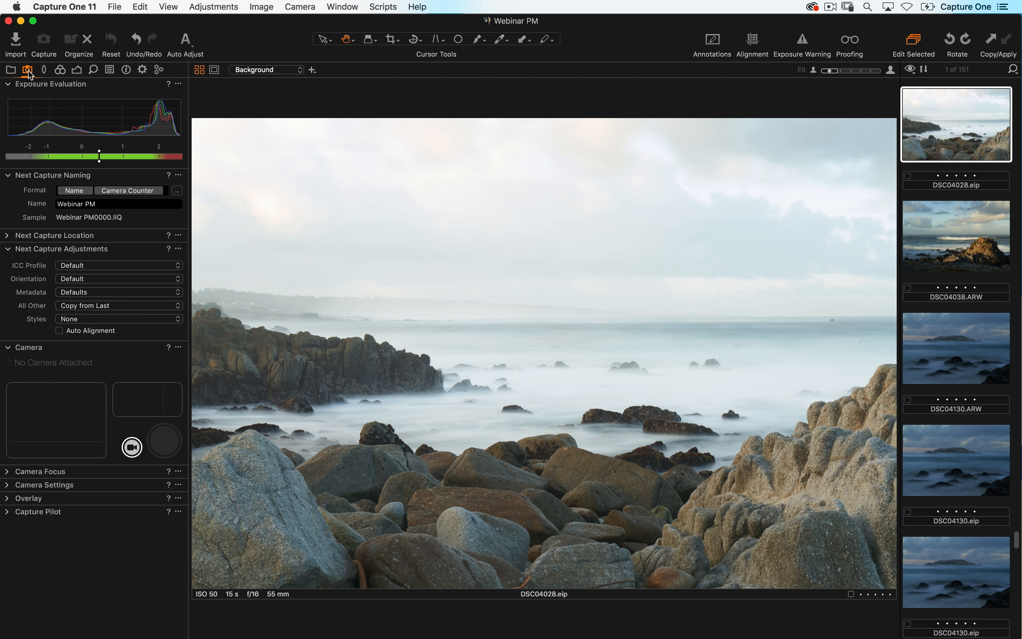
right_click(28, 72)
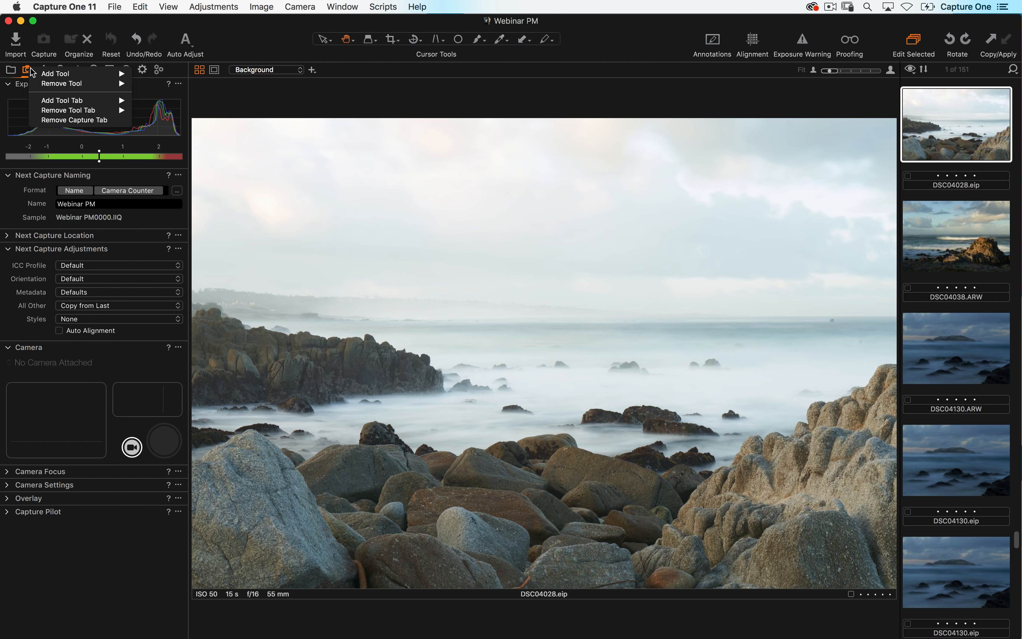
mouse_move(59, 110)
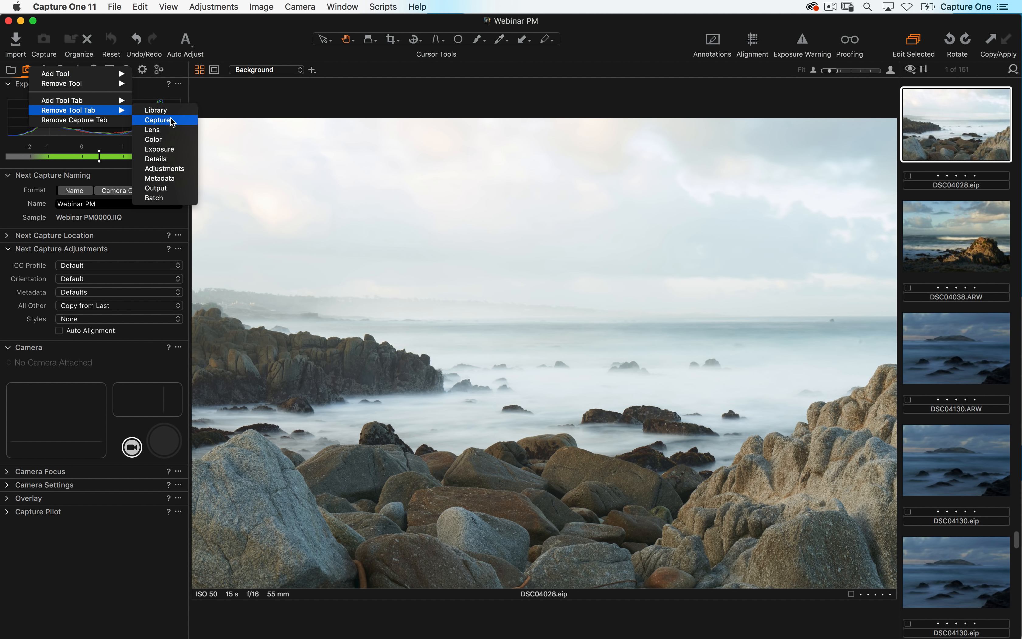
click(176, 122)
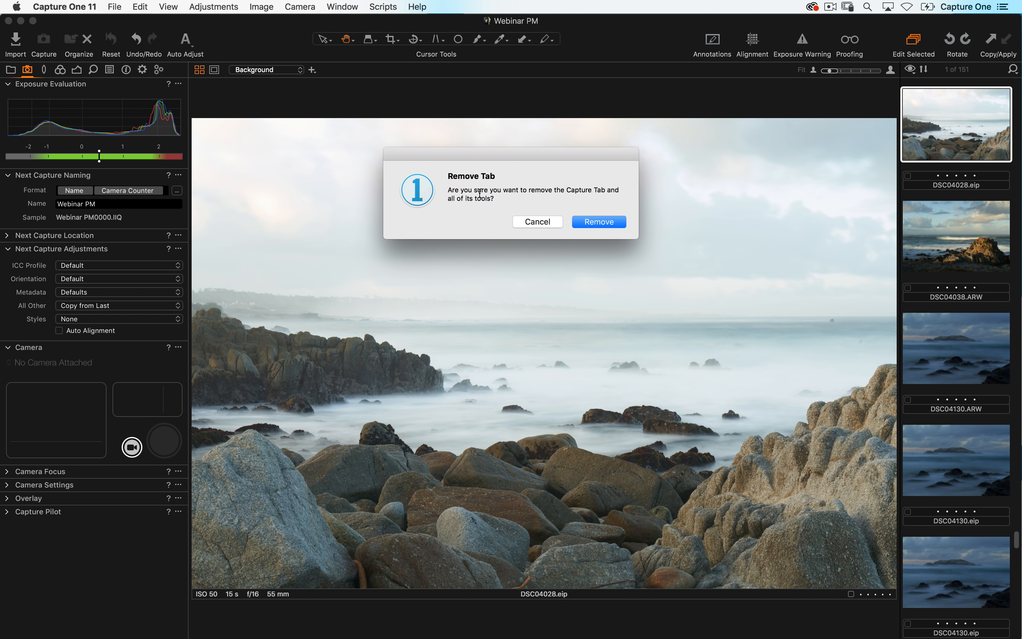
click(598, 221)
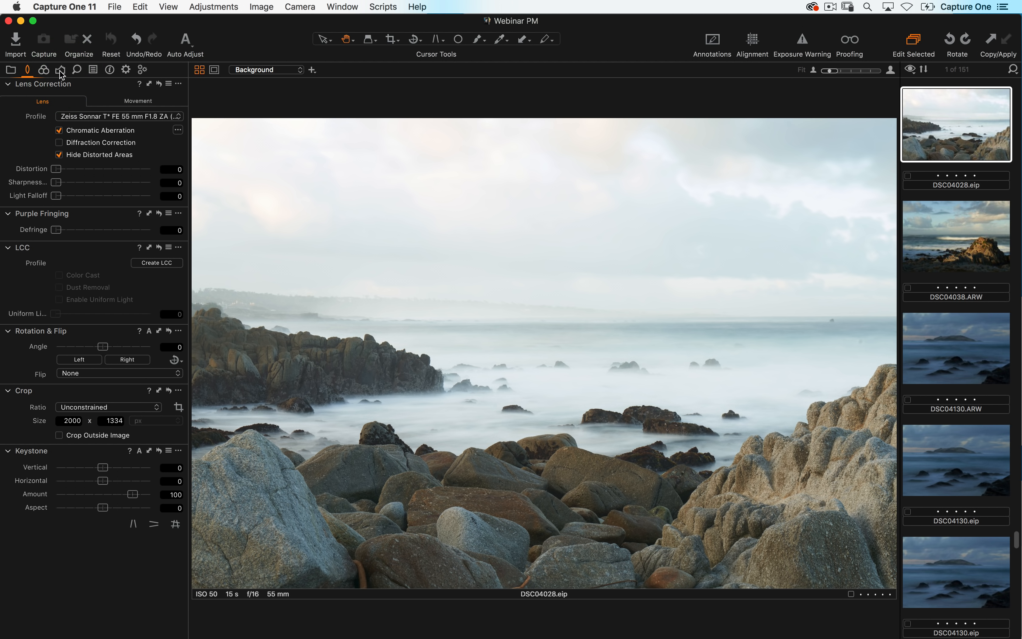
- Move the Exposure tool tab one position to the left and open it
drag(60, 70, 45, 70)
click(43, 70)
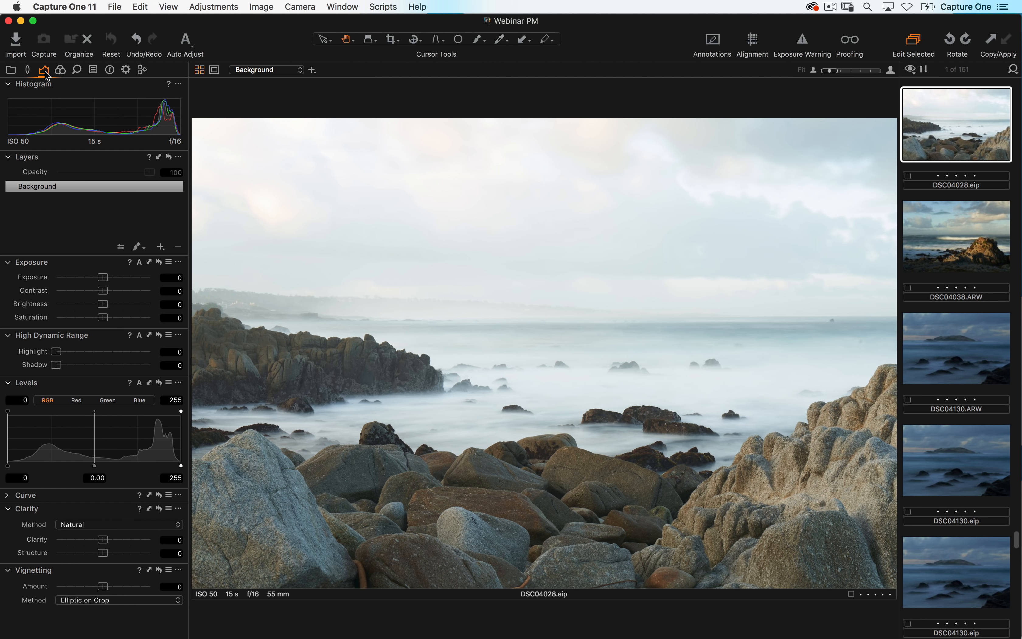
- Add the White Balance tool to the Exposure tab and place it directly below Exposure
right_click(46, 74)
mouse_move(75, 76)
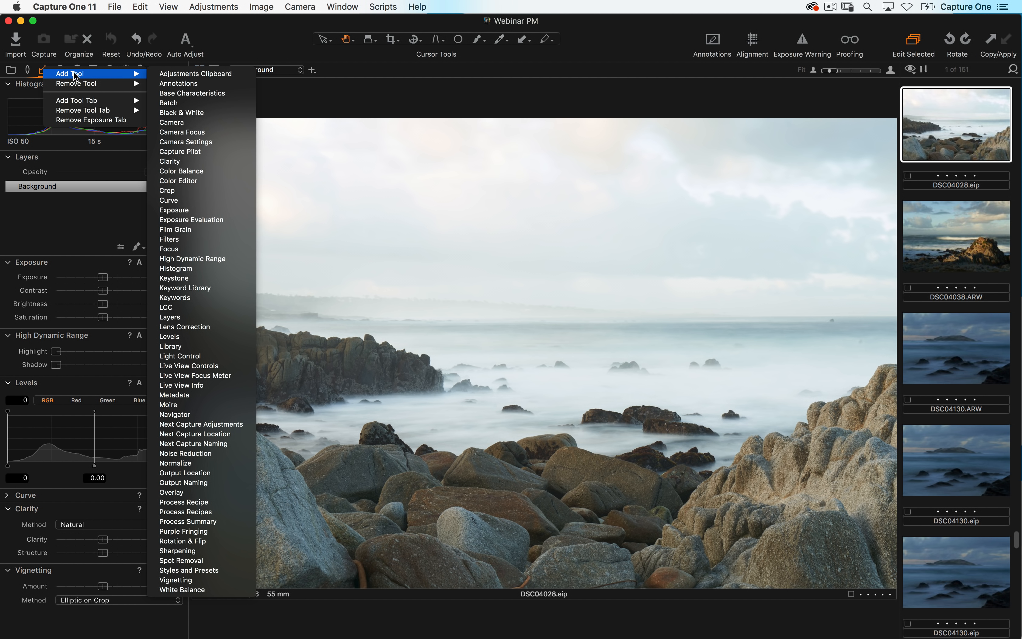
click(228, 590)
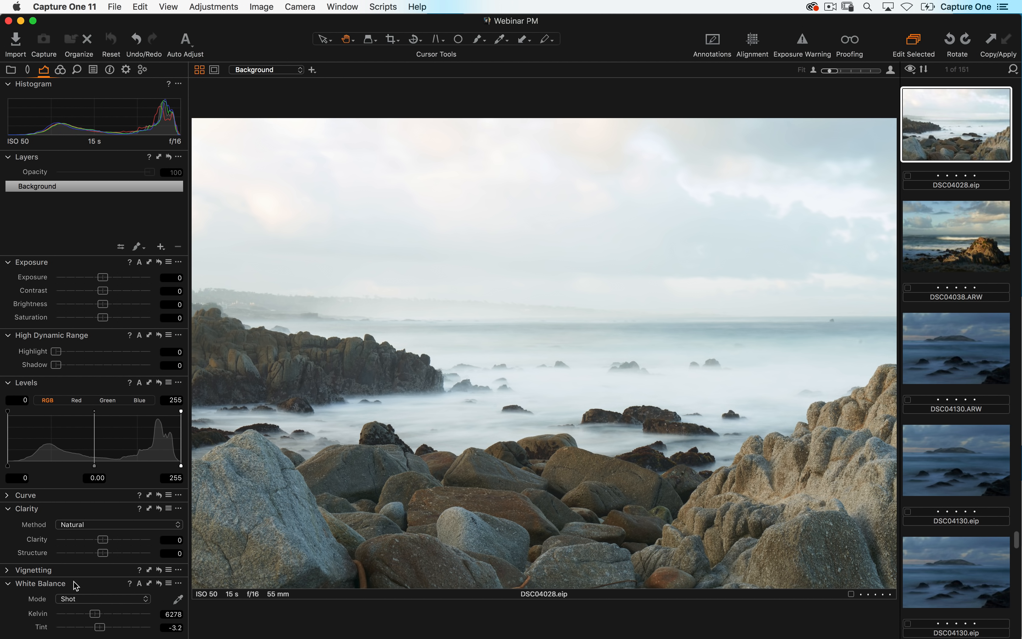
drag(90, 579, 75, 347)
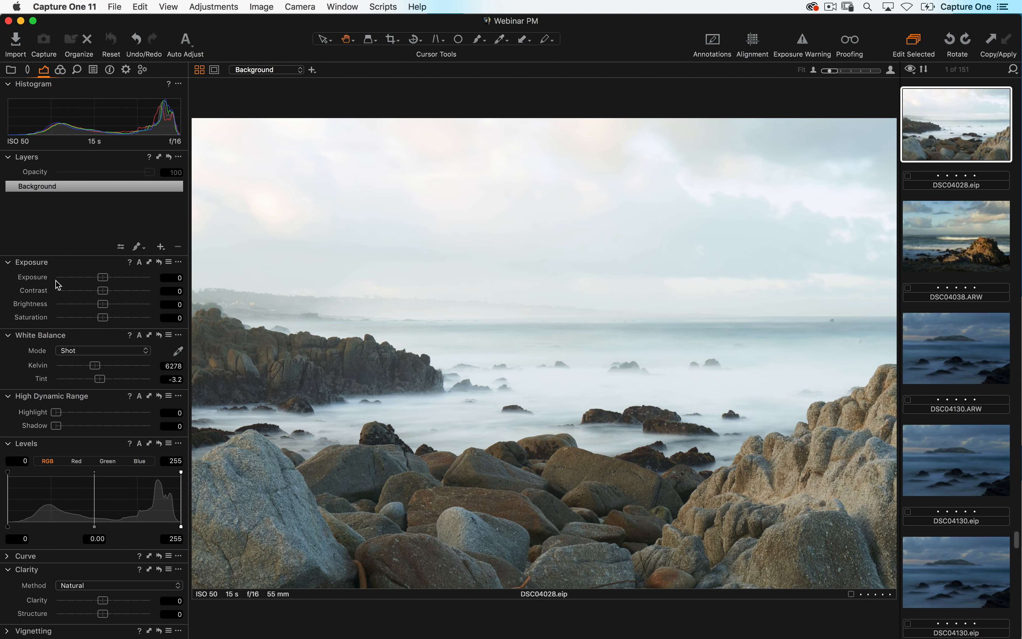
- Pull the White Balance tool out of the Color tab as a floating tool and remove it, returning to the Exposure tab
click(59, 70)
drag(75, 323, 388, 200)
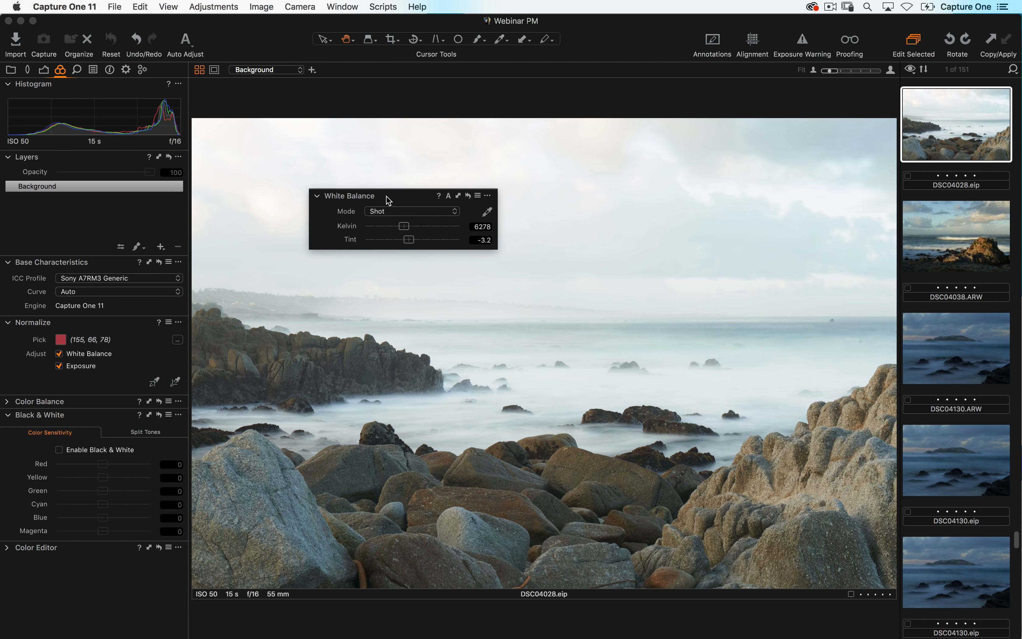
click(487, 196)
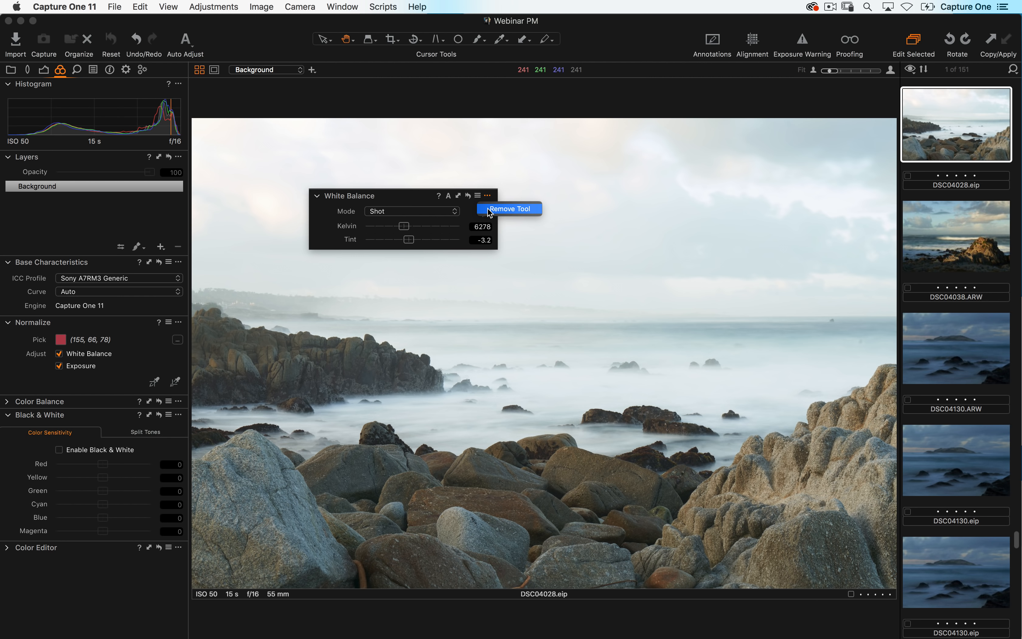
click(488, 209)
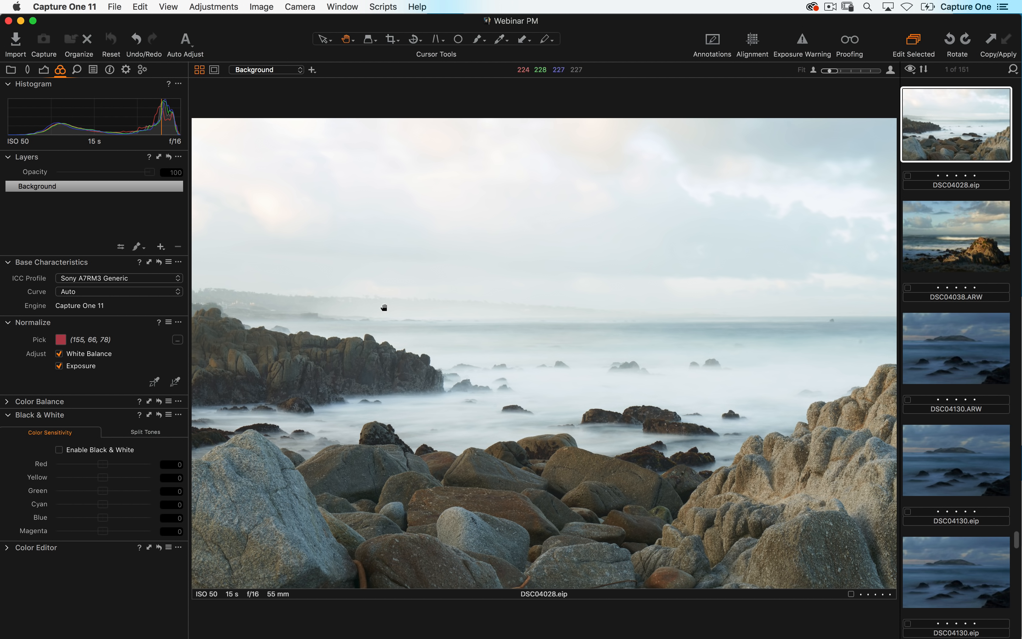
click(43, 69)
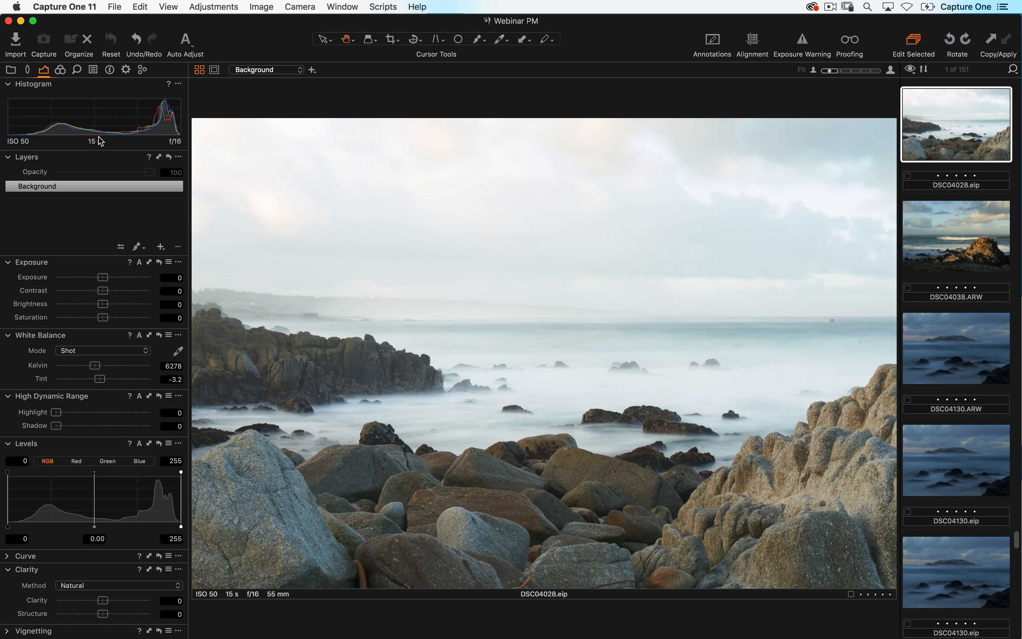
click(348, 7)
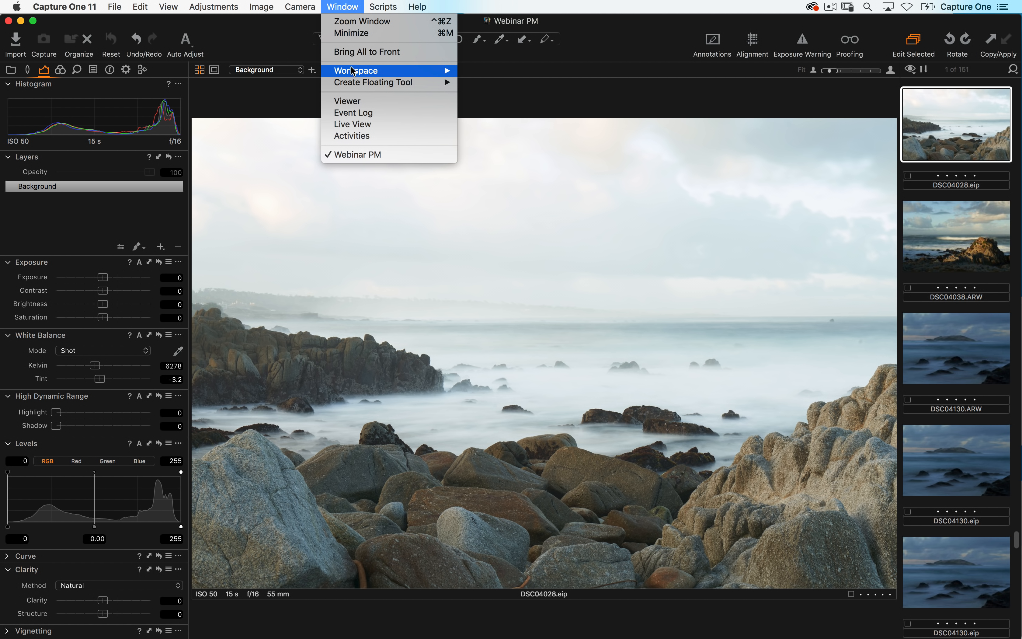
mouse_move(354, 71)
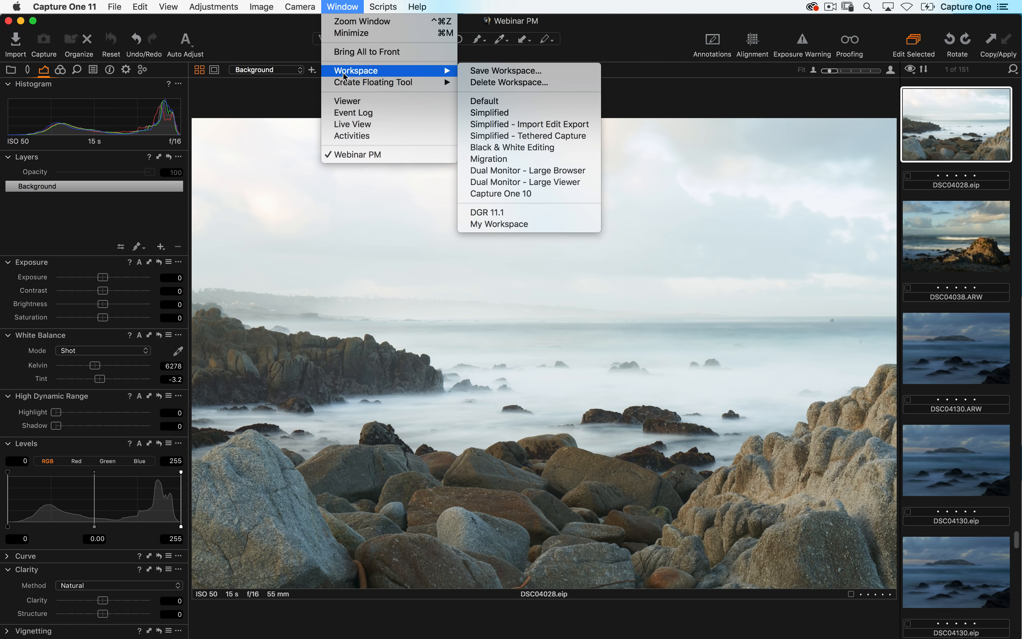
mouse_move(176, 5)
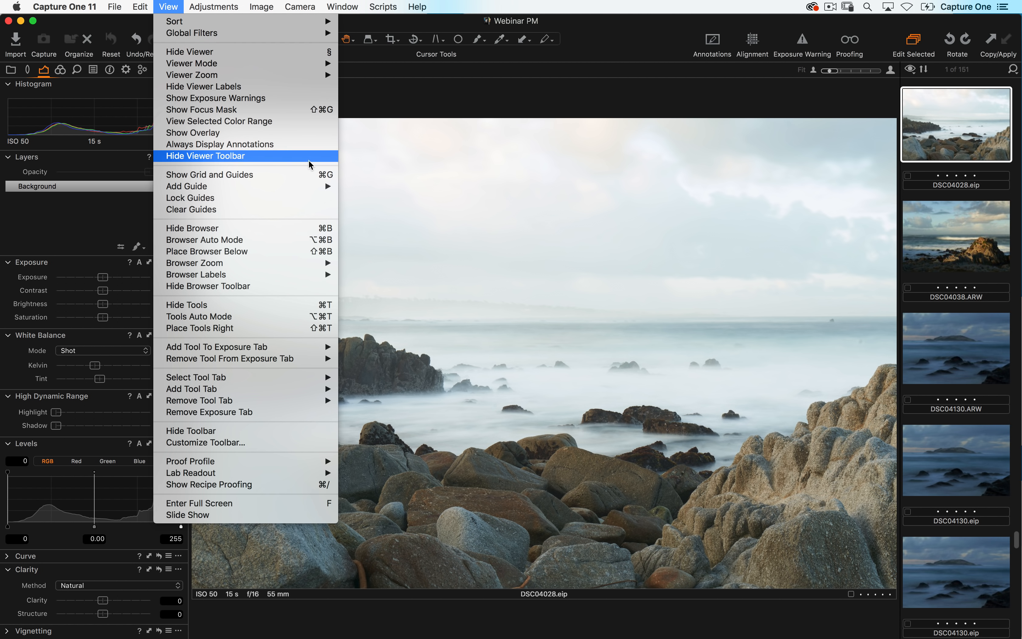
click(324, 173)
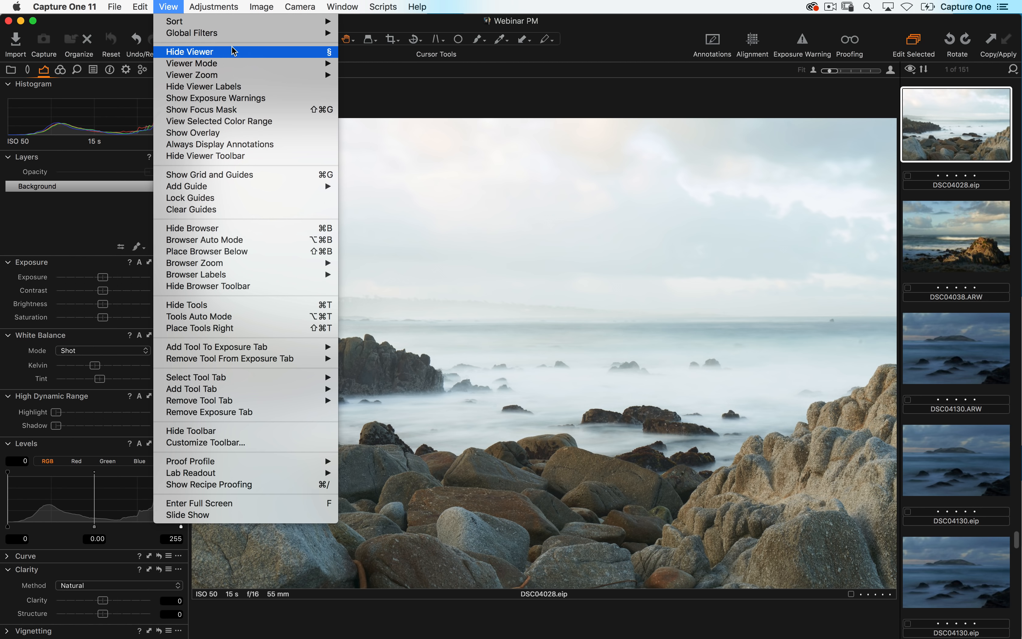
click(386, 85)
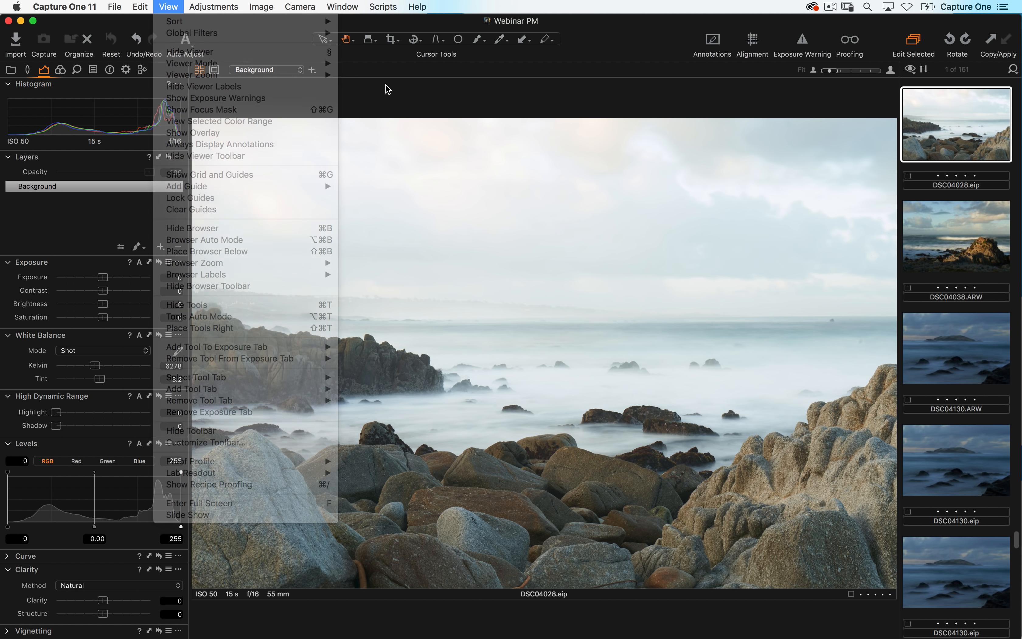
- Hide the viewer, scroll through the browser thumbnails, and show the viewer again
click(173, 6)
click(183, 51)
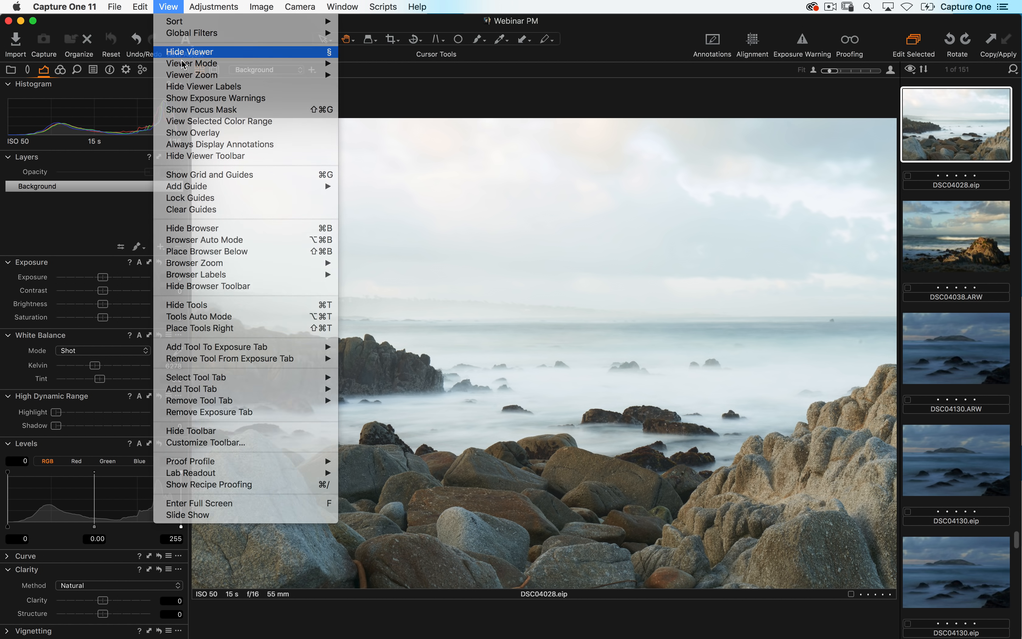
scroll(438, 375, down, 5)
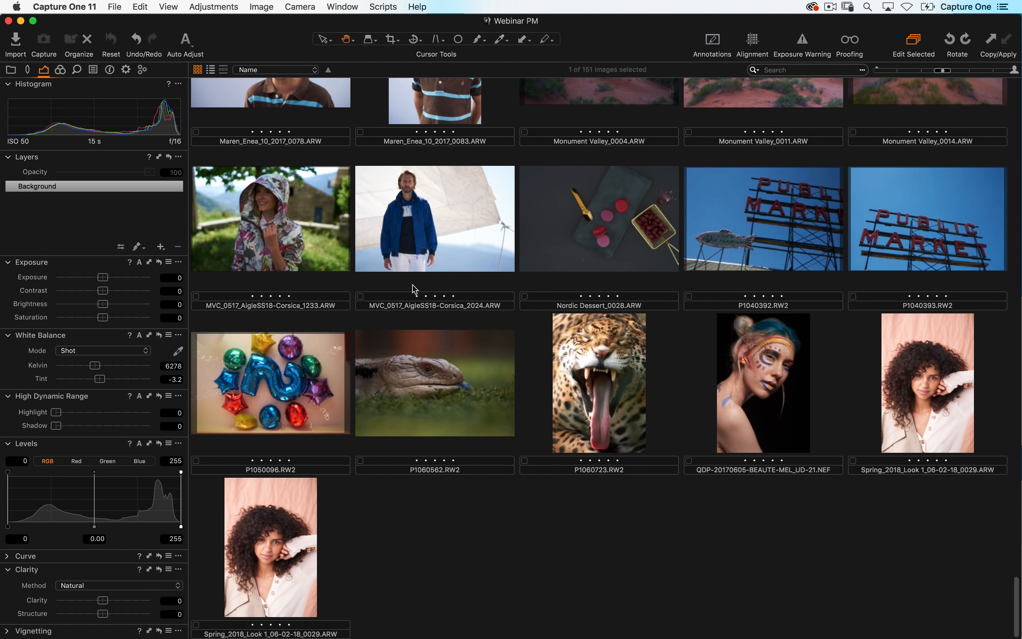
scroll(412, 290, up, 10)
scroll(432, 431, up, 8)
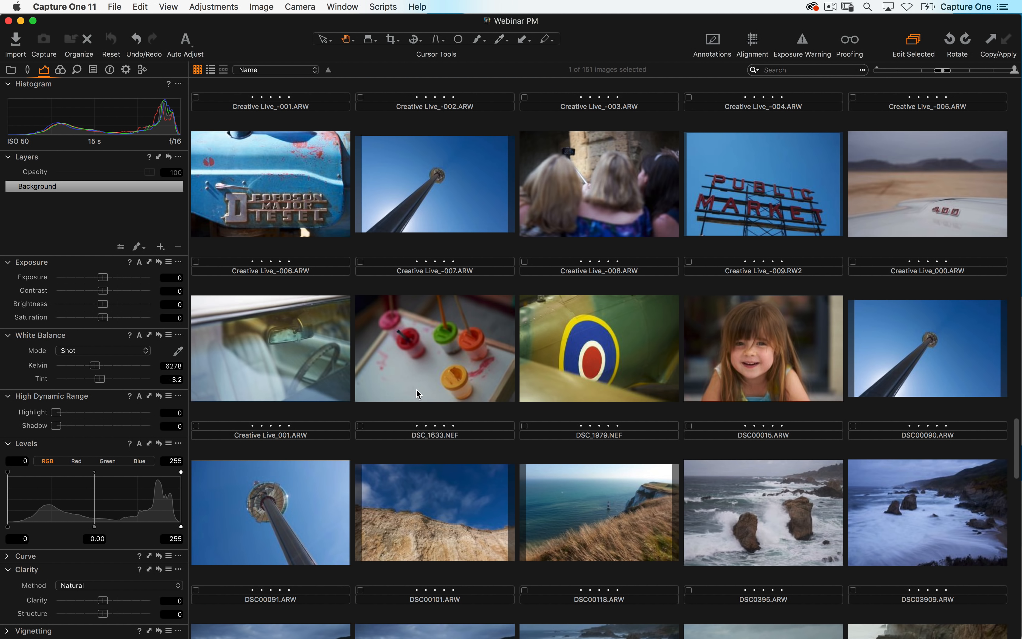
click(168, 6)
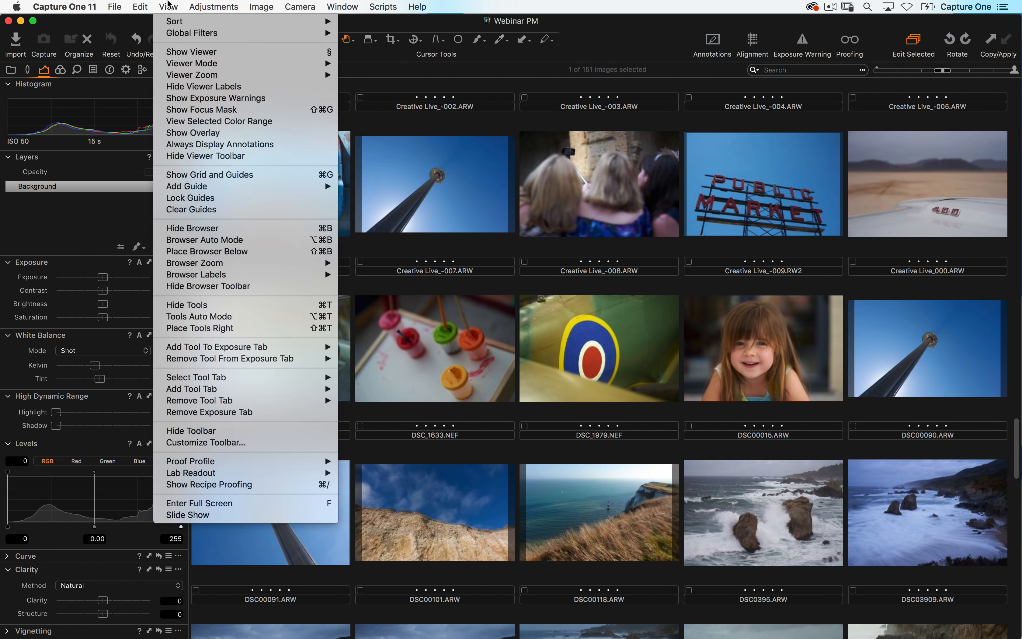
click(181, 51)
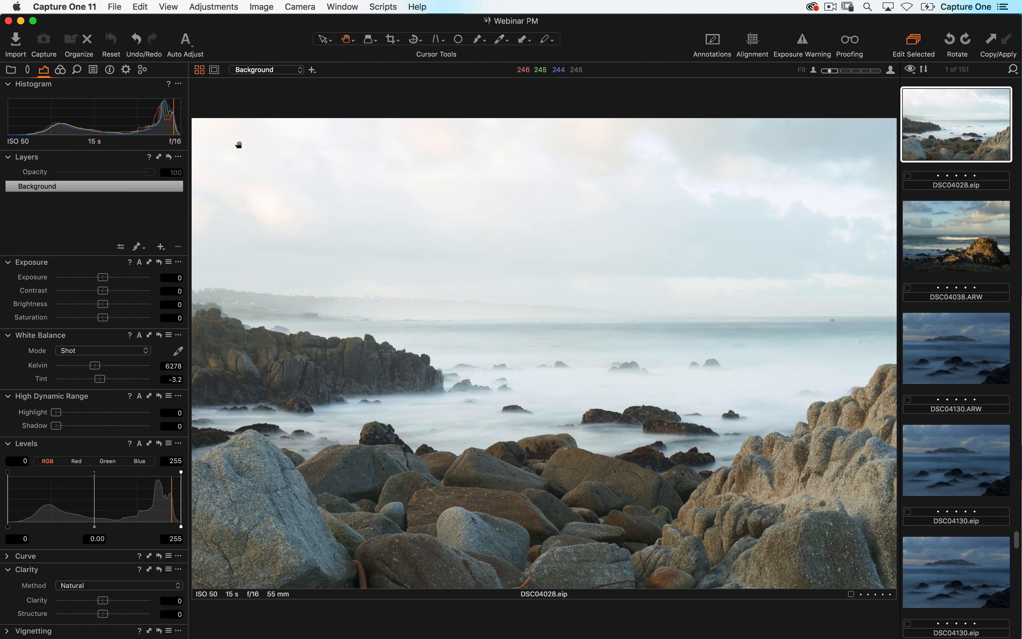
- Toggle the viewer off and on repeatedly between browser-only and viewer layouts
key(alt+super+v)
key(alt+super+v)
key(alt+super+v)
key(alt+super+v)
key(alt+super+v)
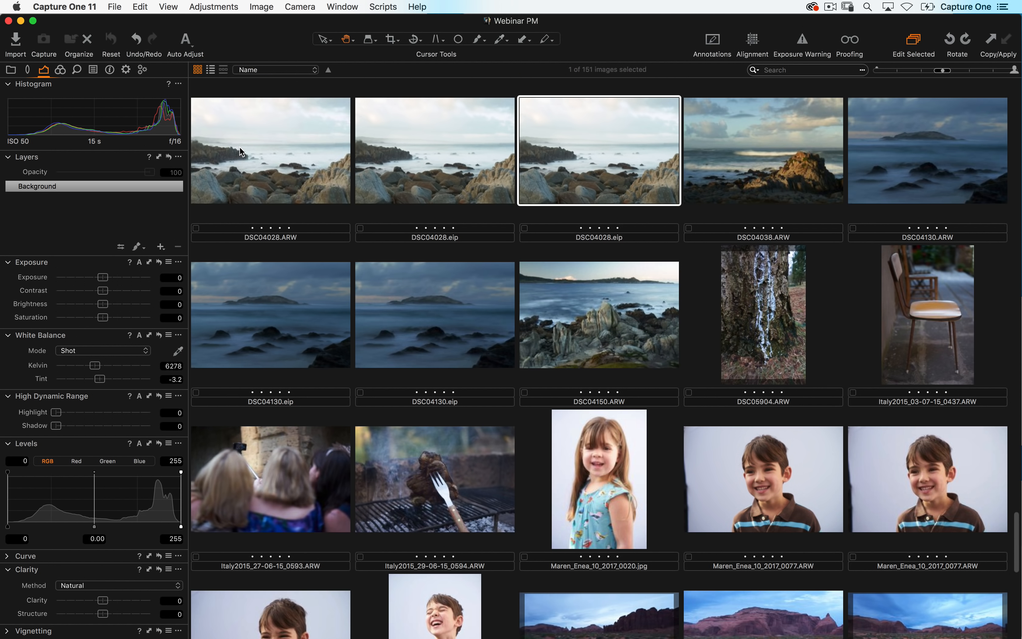
key(alt+super+v)
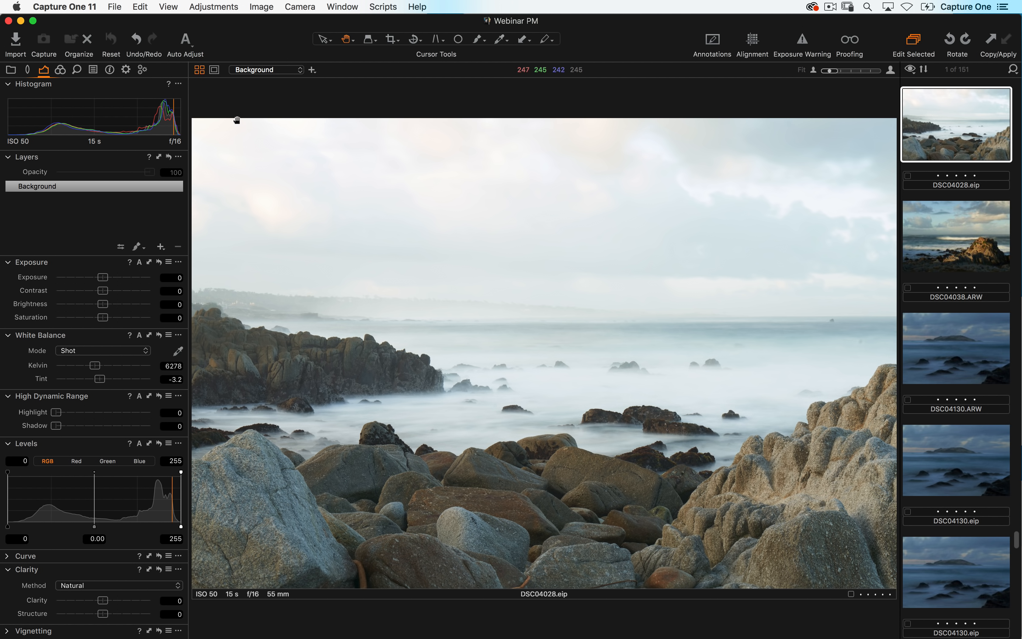
- Open the keyboard shortcuts editor and inspect the Show/Hide Viewer shortcut under View, then close it
click(72, 6)
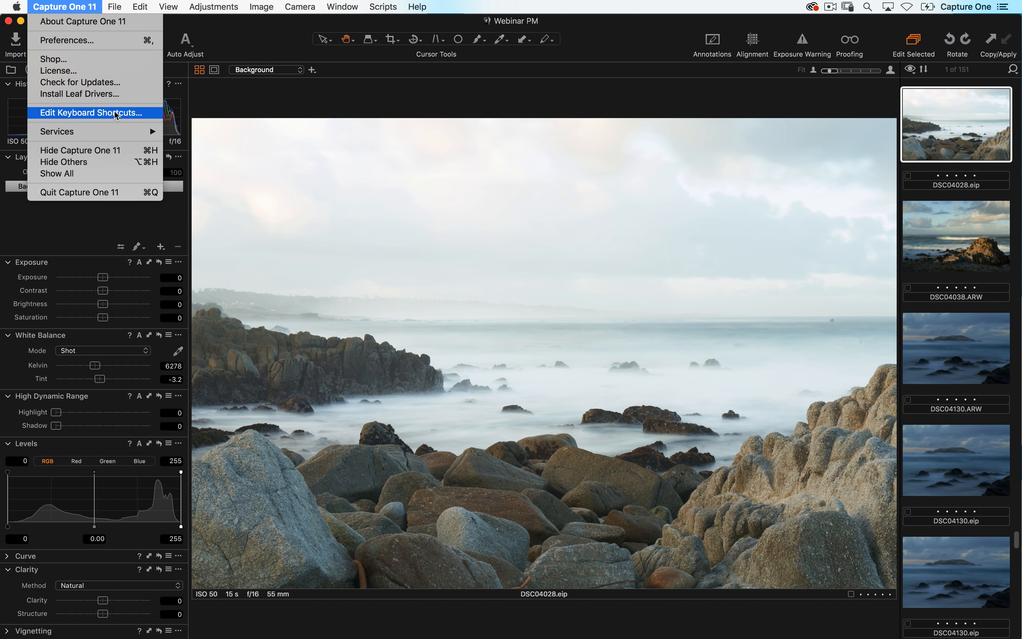
click(119, 114)
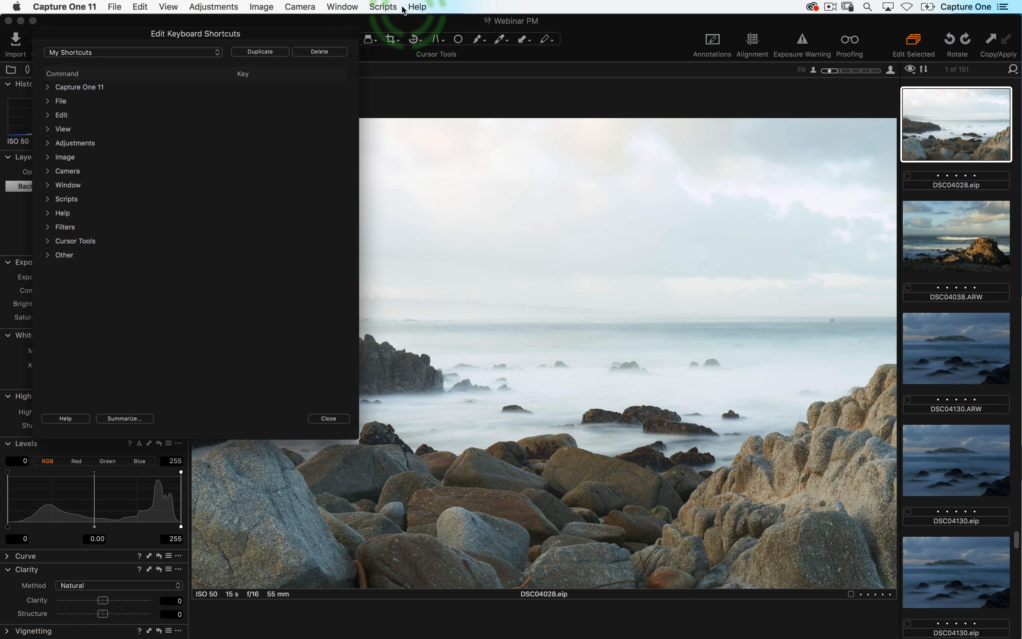
click(48, 129)
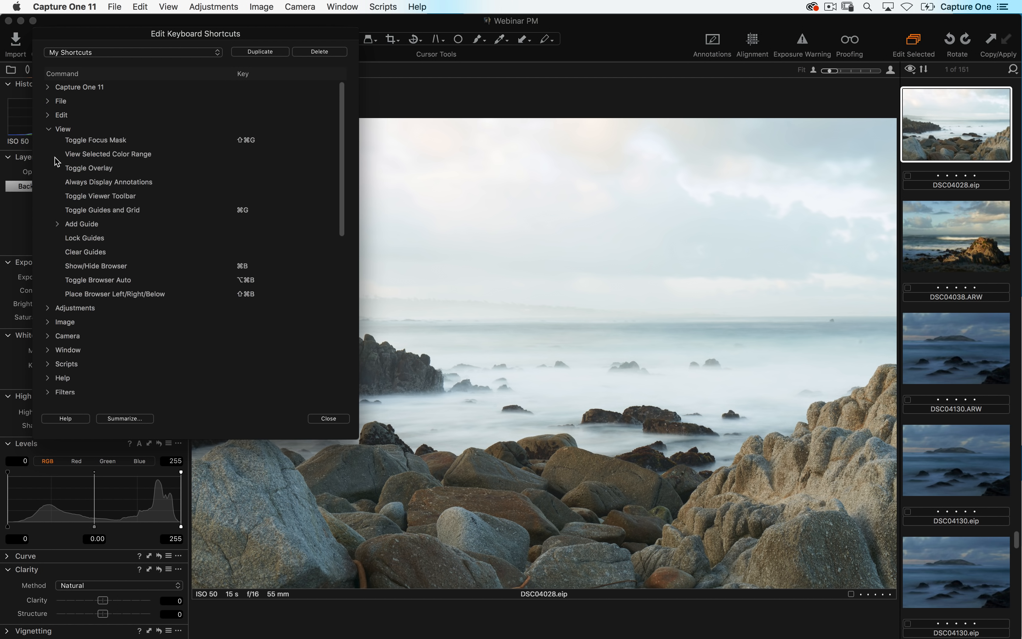
click(118, 171)
click(222, 173)
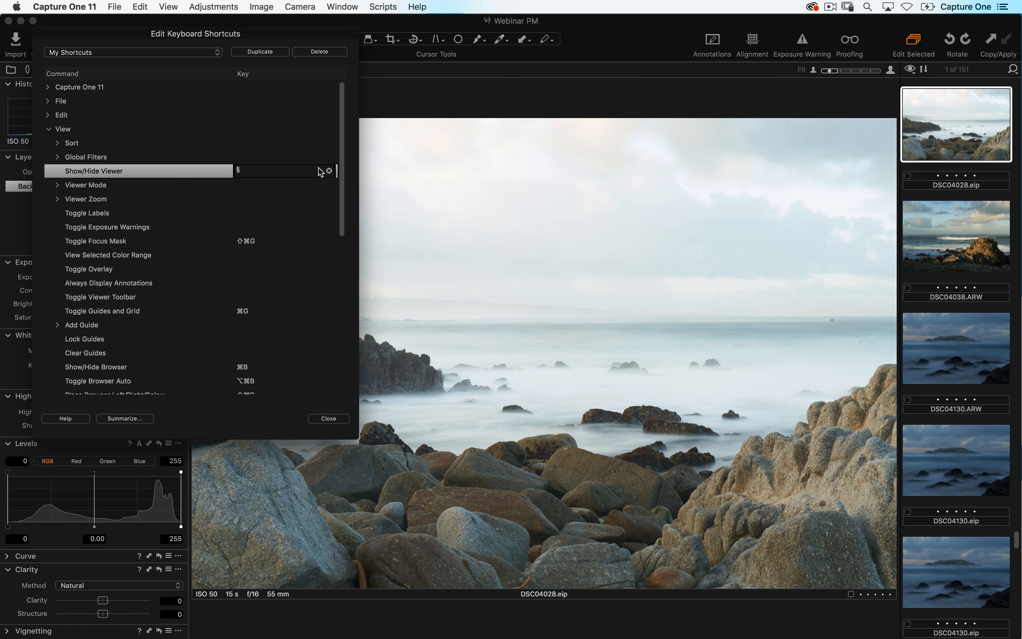
click(329, 171)
click(263, 196)
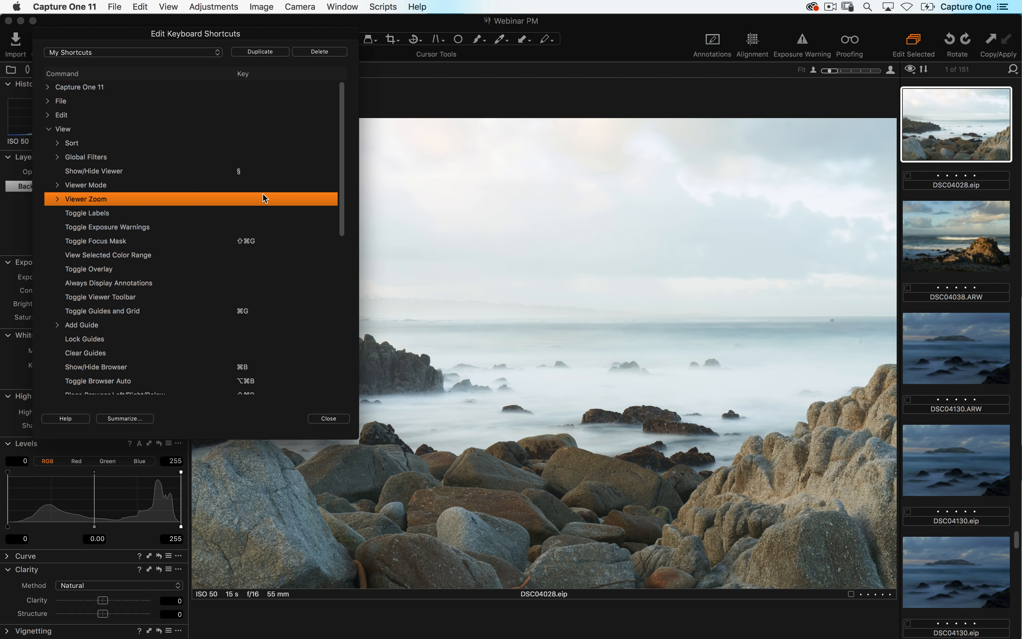
click(329, 418)
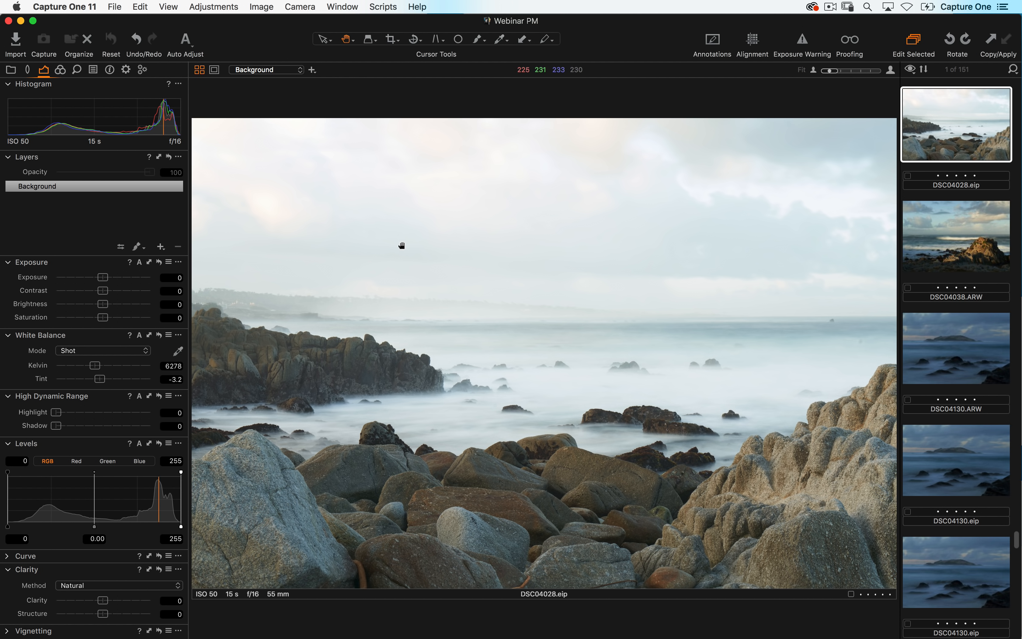
- Toggle the viewer with its keyboard shortcuts to switch to the full browser
key(section)
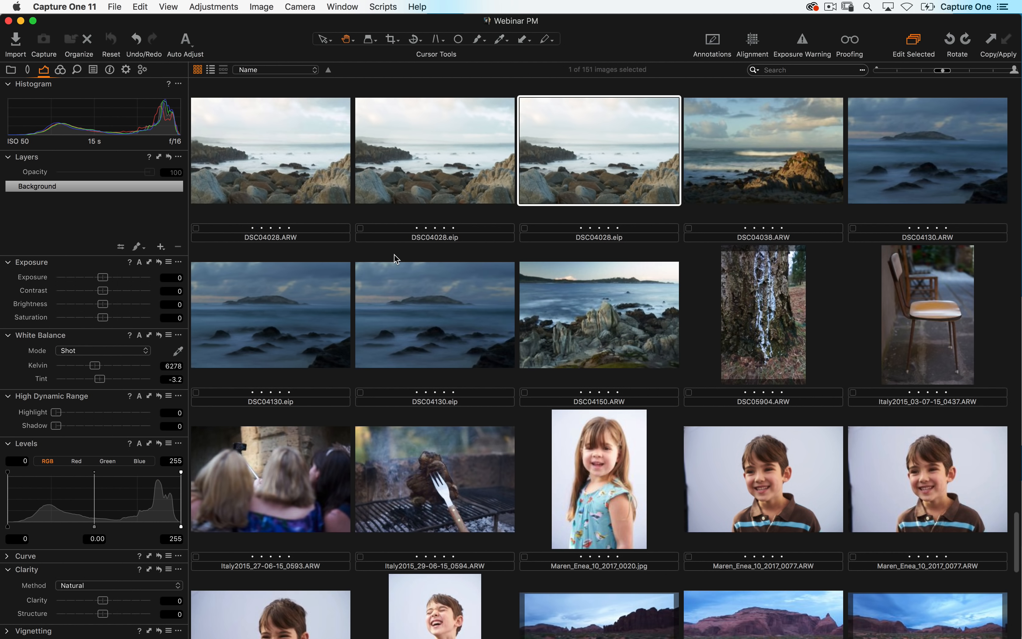
key(super+alt+v)
key(super+alt+v)
click(117, 7)
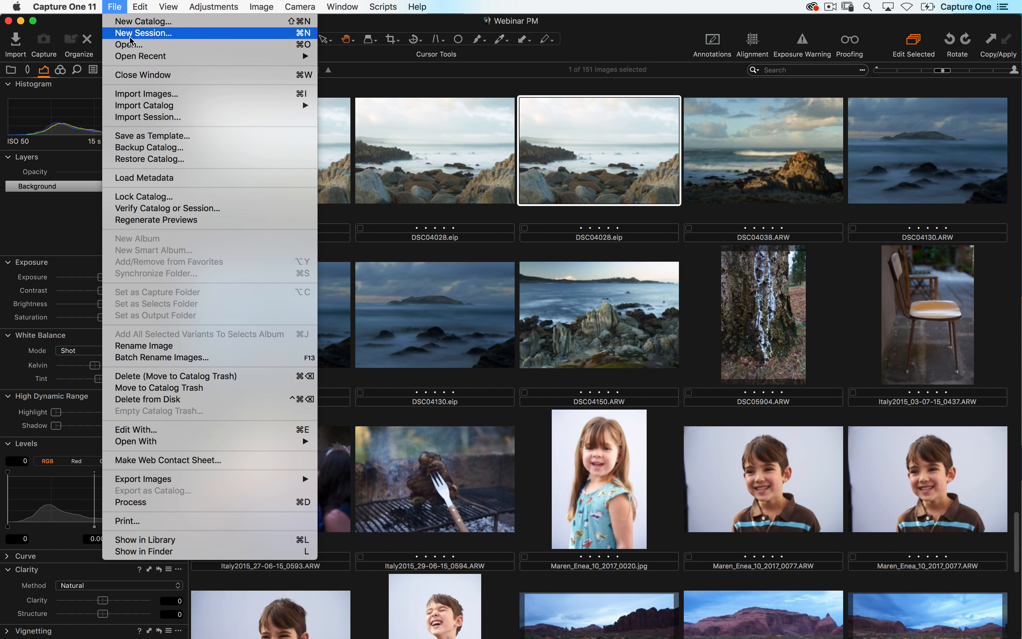
click(134, 26)
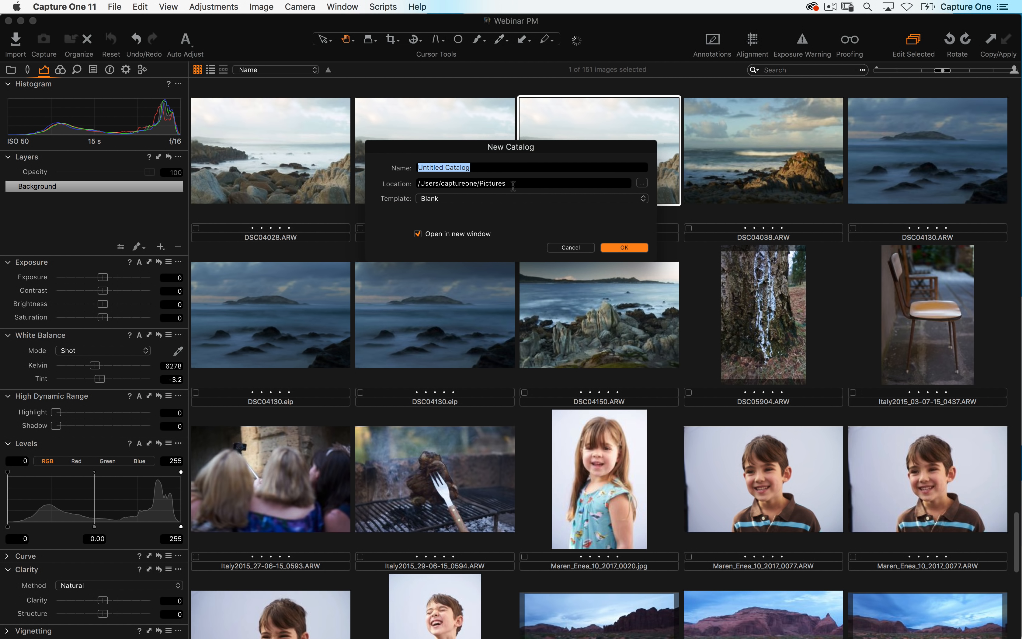
click(513, 184)
click(566, 249)
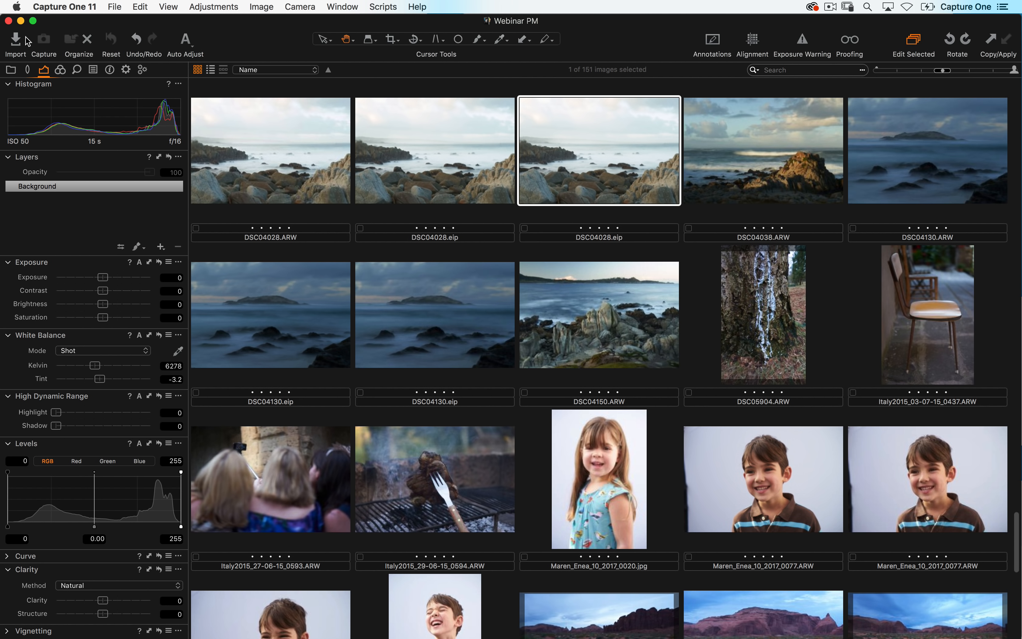
click(17, 42)
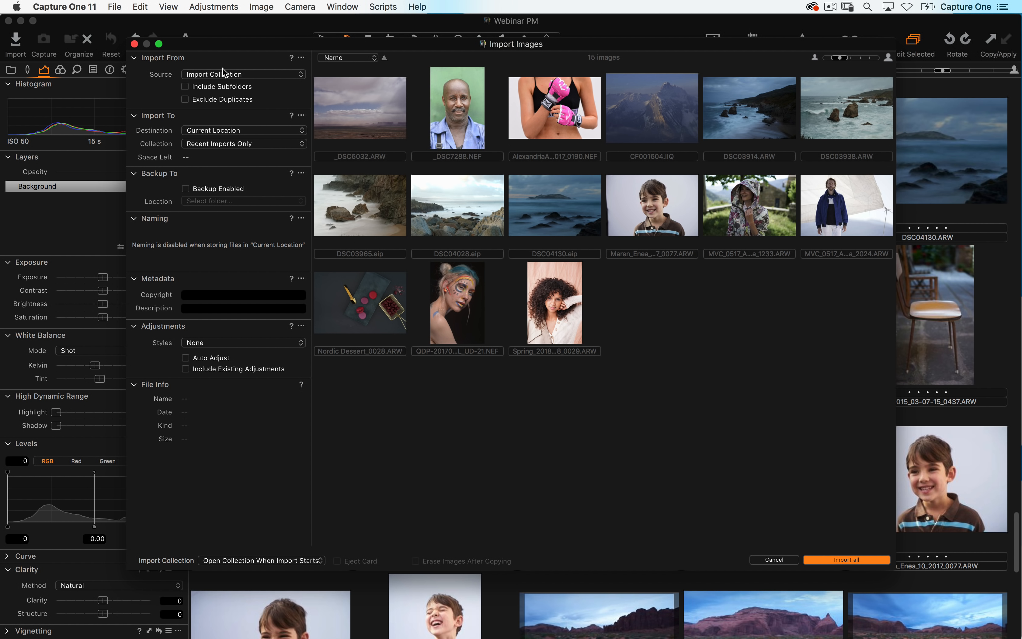
click(135, 44)
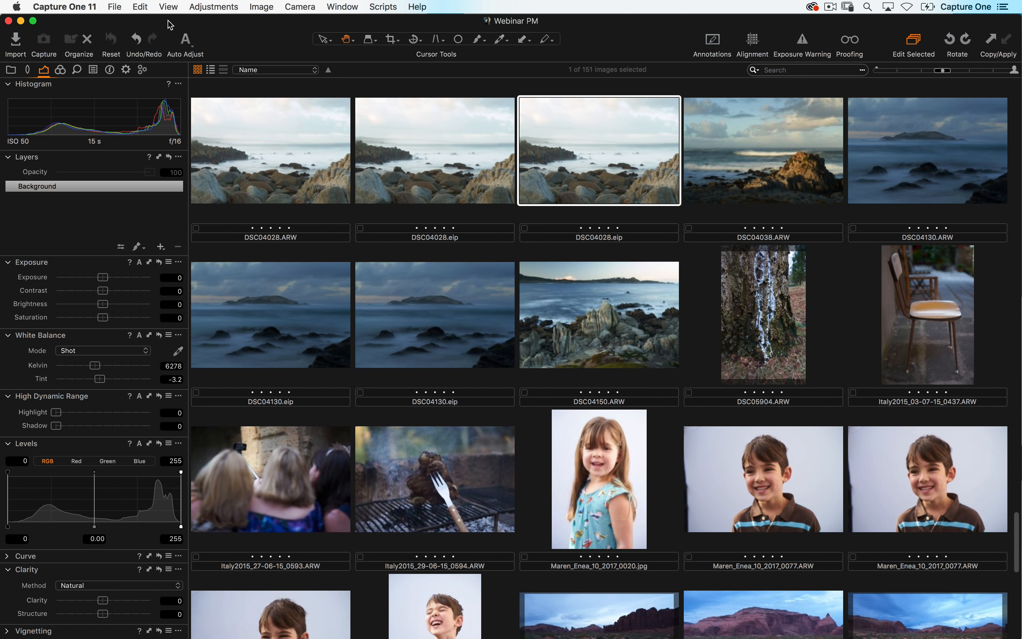
- Open the DSC04130.eip image in the viewer
click(117, 6)
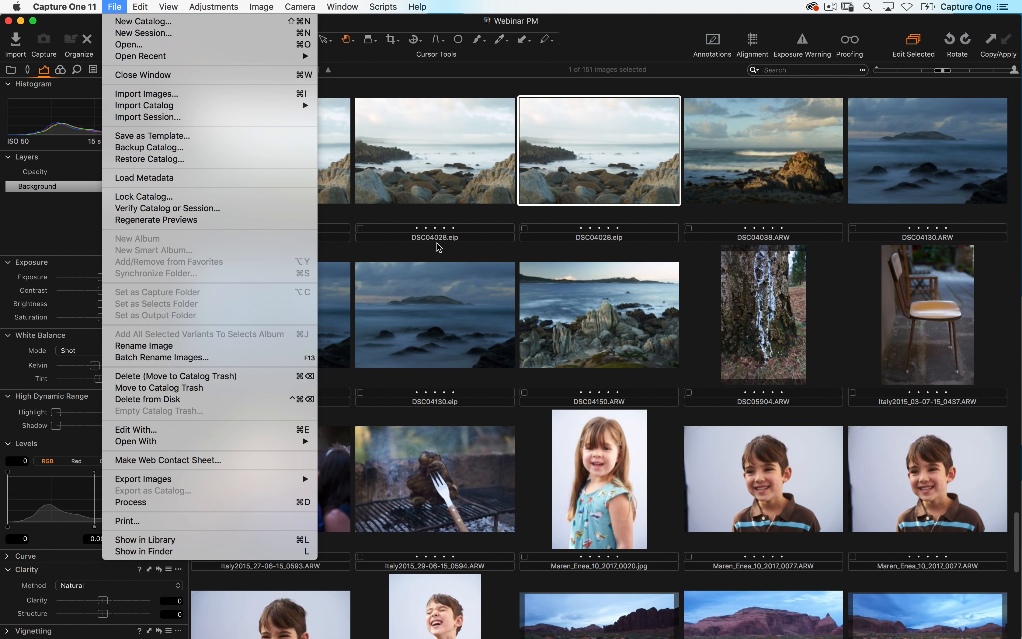
click(423, 252)
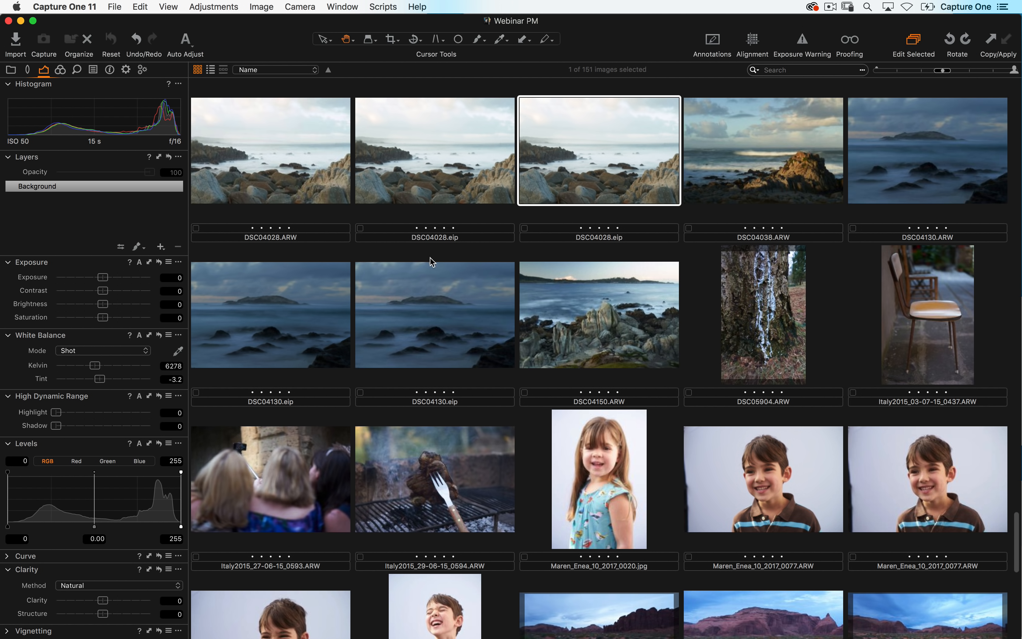
double_click(417, 309)
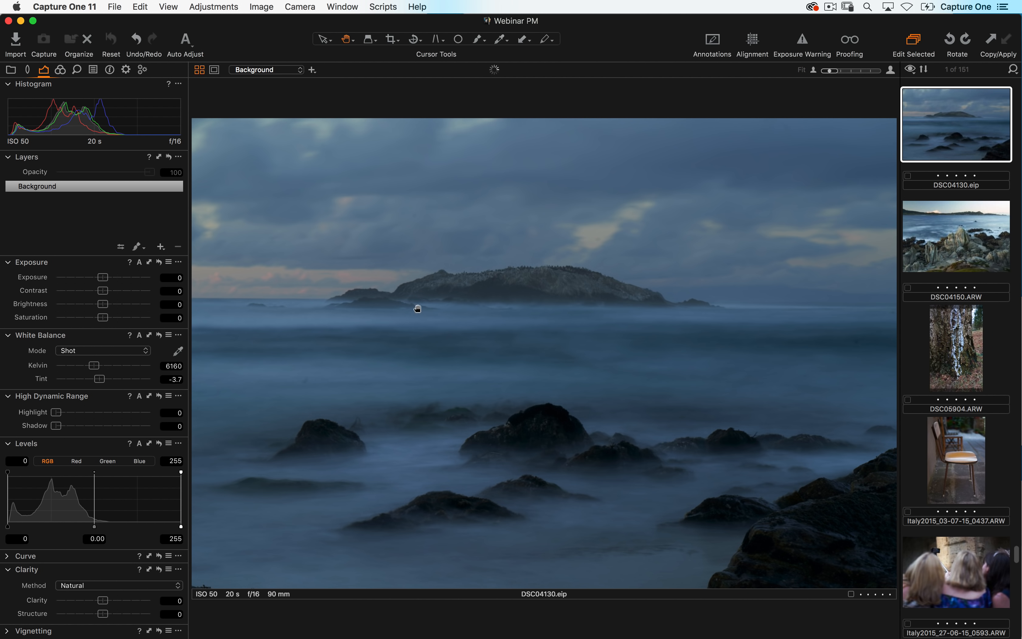
- Switch to the full browser, scroll through the thumbnails, and open DSC03965.eip in the viewer
key(alt+super+v)
scroll(391, 412, down, 5)
scroll(424, 332, up, 10)
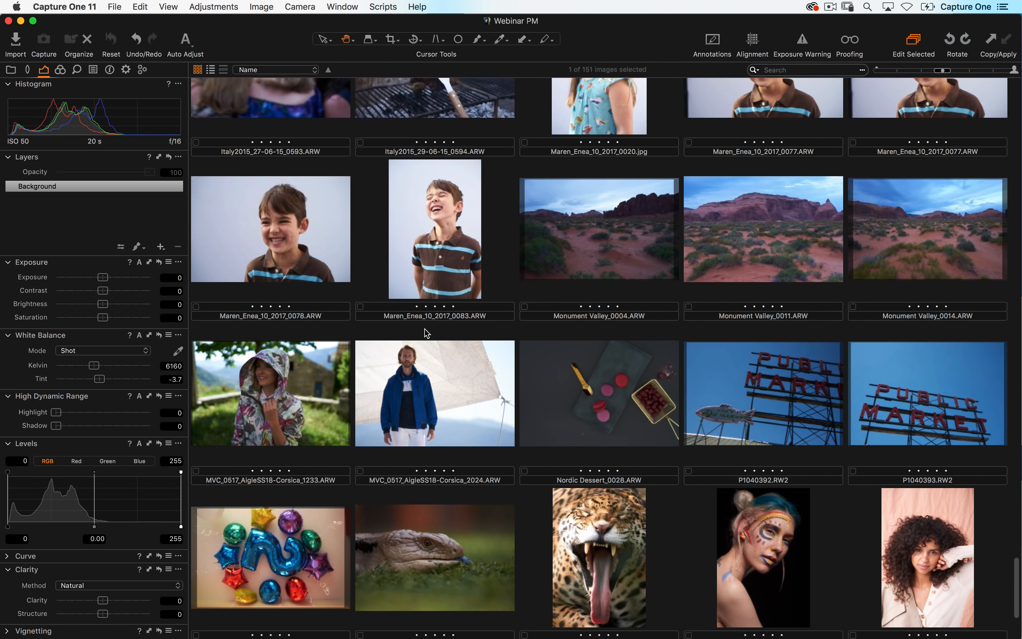
scroll(297, 103, up, 3)
scroll(445, 338, down, 6)
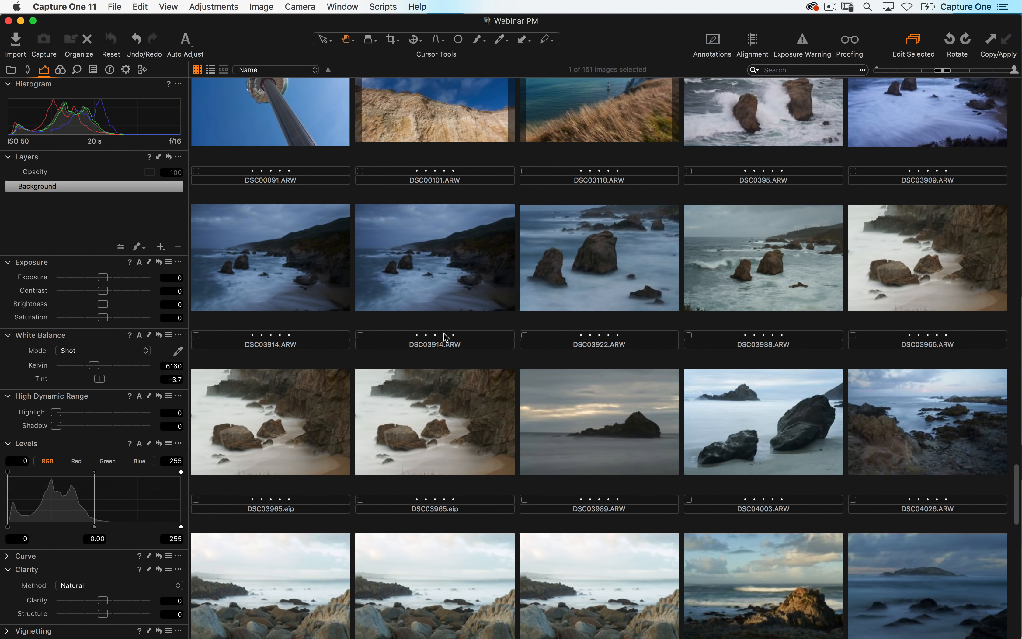
double_click(298, 429)
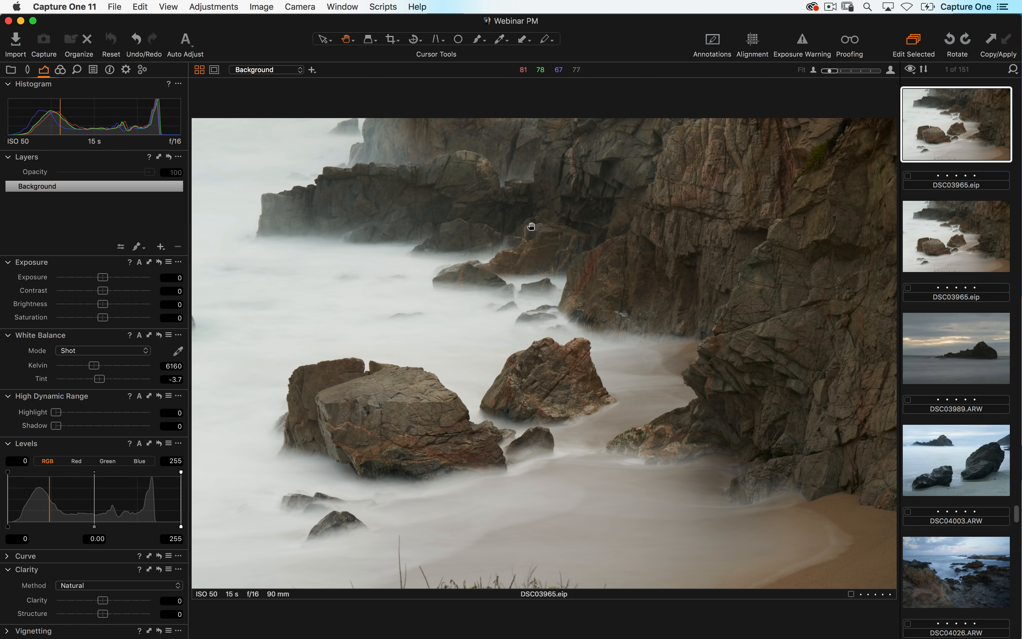
- Toggle the browser and the tools panel off and on with their keyboard shortcuts
key(super+b)
key(super+b)
key(super+t)
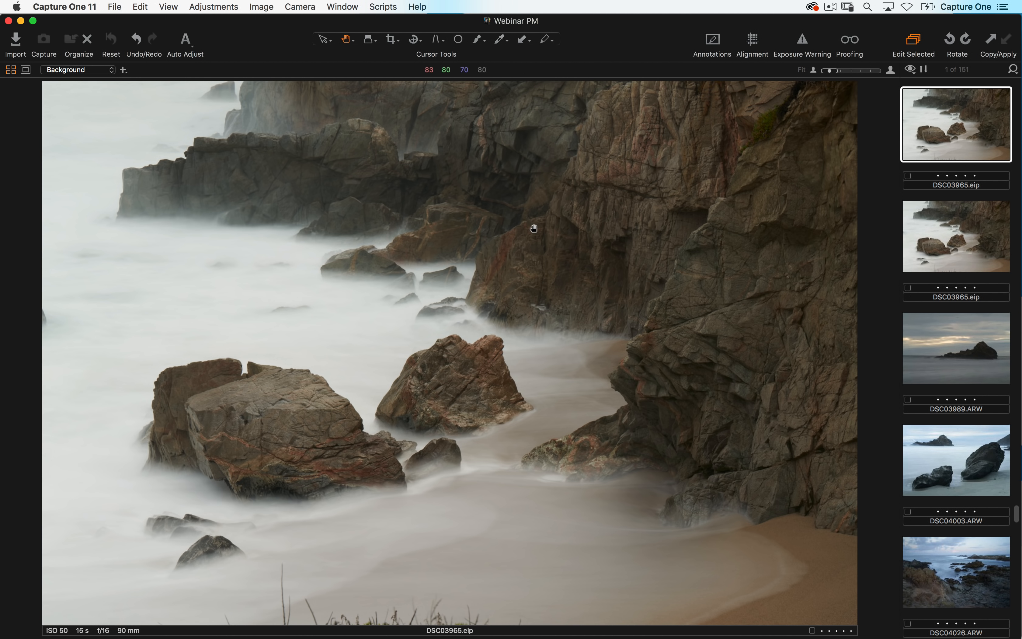
key(super+t)
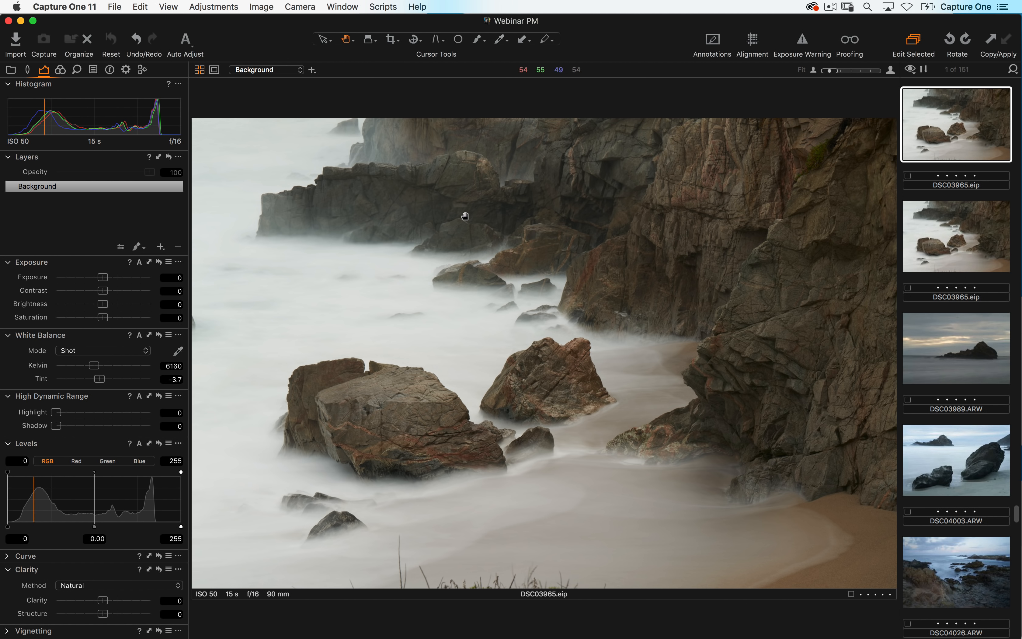
- Crop the image with the Crop tool to about 2000 x 1198 px and return to the Pan tool
click(343, 44)
click(391, 40)
drag(218, 147, 883, 545)
drag(361, 287, 376, 313)
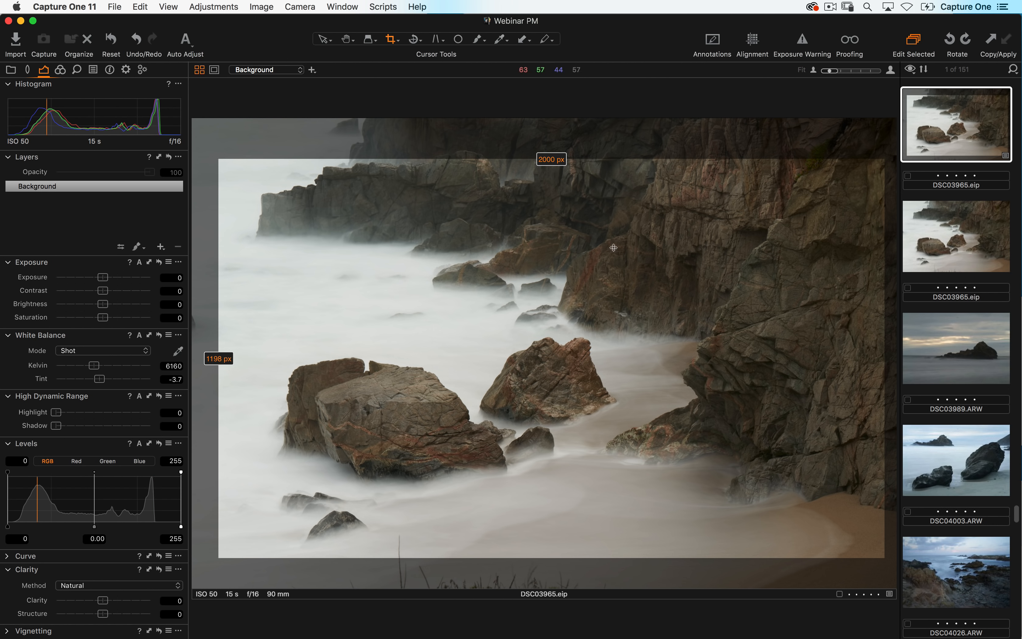
click(396, 154)
click(347, 40)
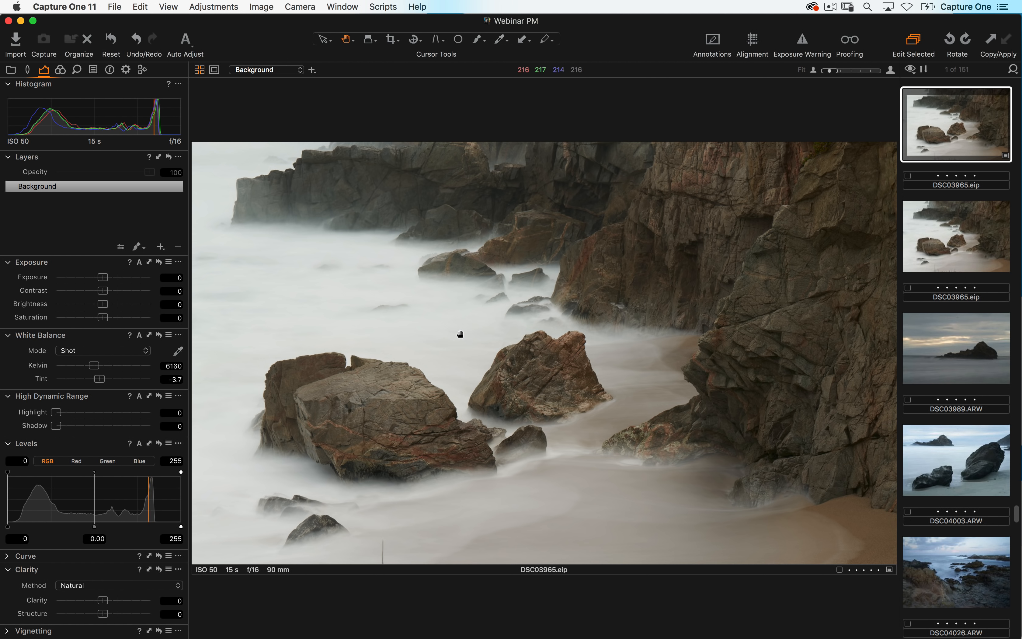
- Reopen the crop and enlarge it to about 2000 x 1248 px, then return to the Pan tool
key(c)
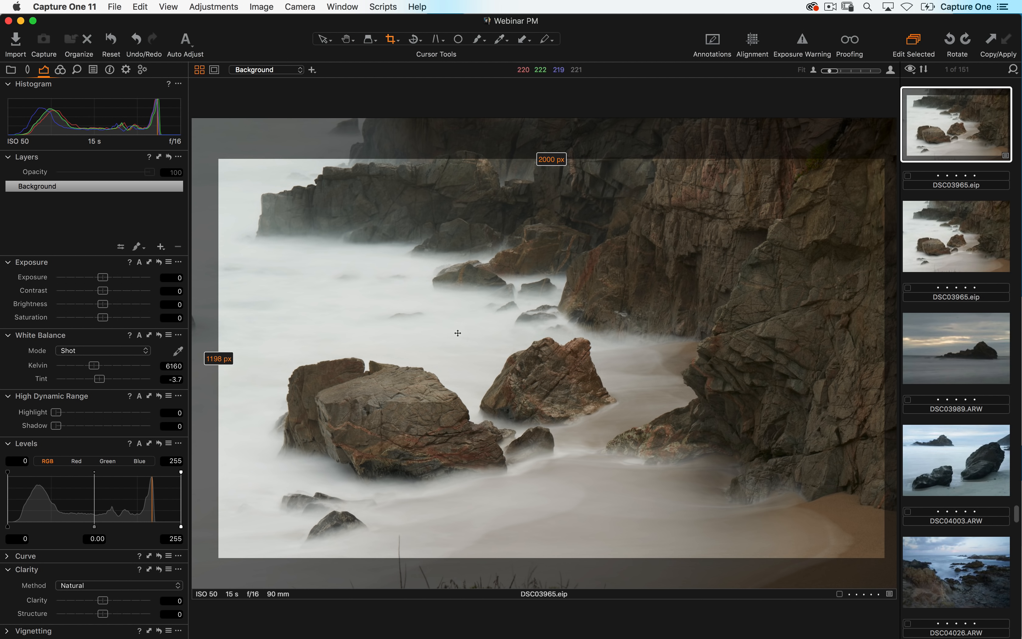
drag(260, 157, 228, 150)
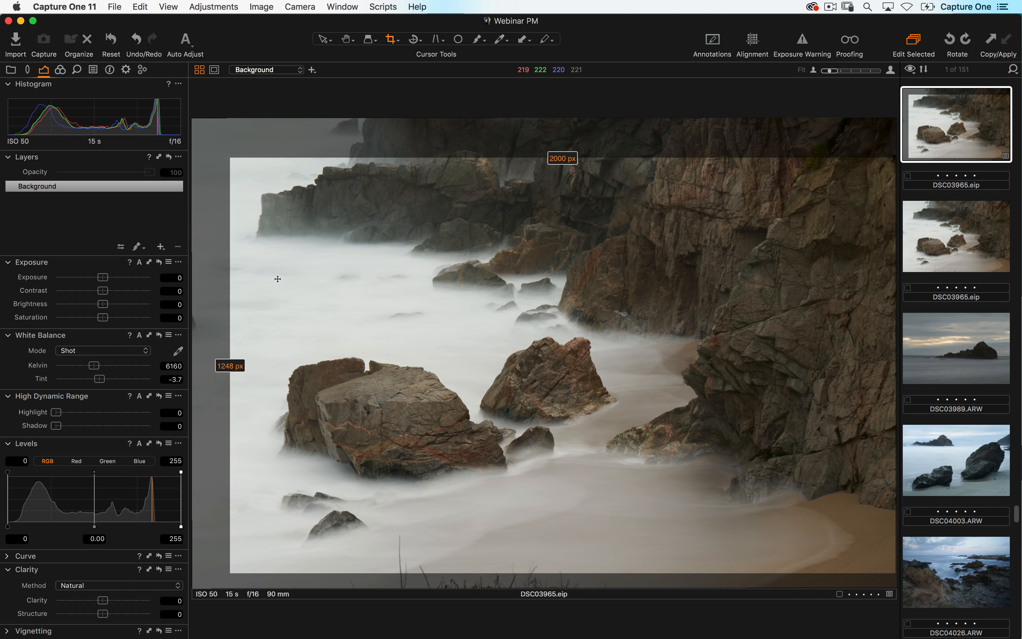
click(345, 42)
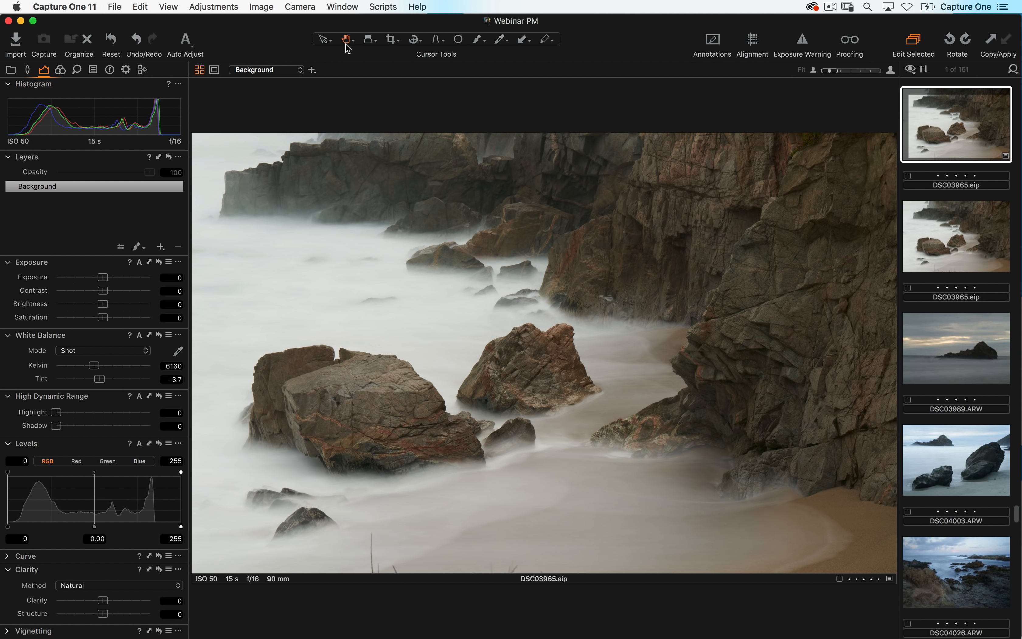
- Zoom into the image at 100% with the Pan tool, pan around, and return to fit
click(346, 44)
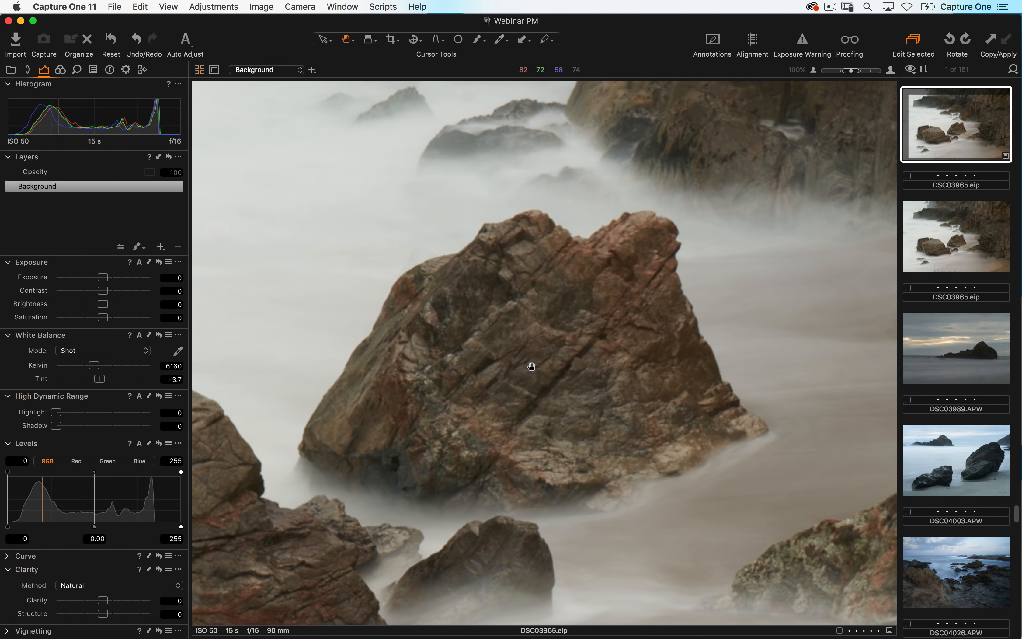
click(532, 366)
drag(533, 367, 554, 327)
click(555, 328)
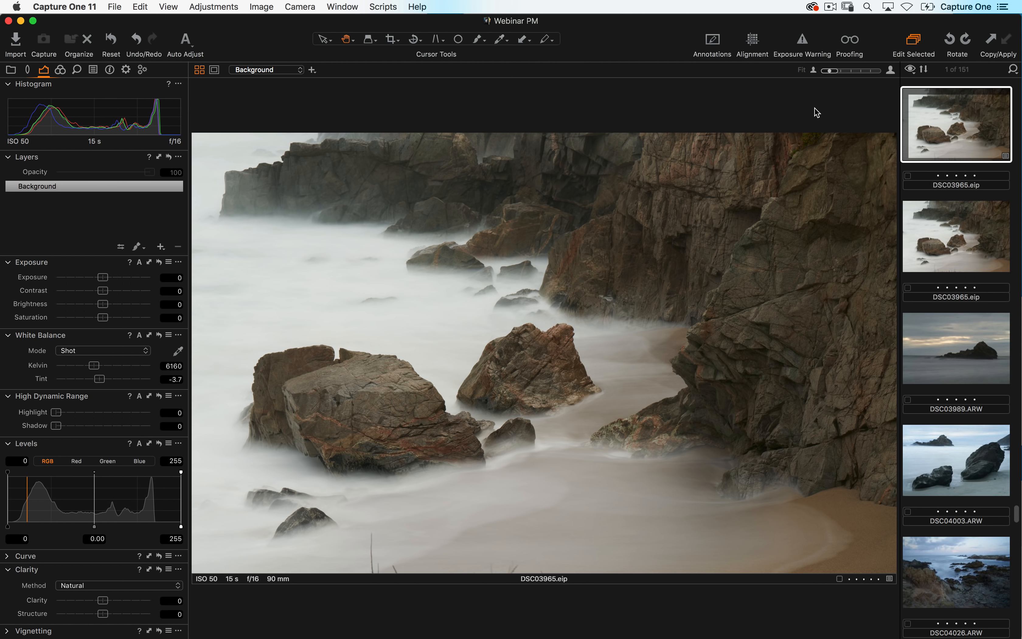
- Switch the viewer between 100% and fit using the zoom controls
click(813, 71)
click(891, 71)
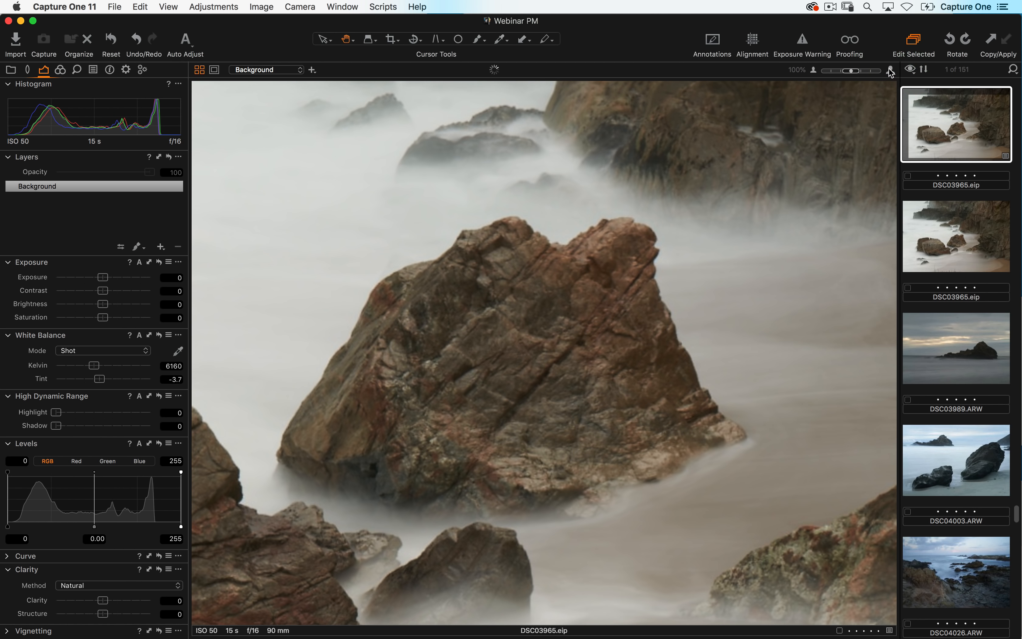
click(890, 69)
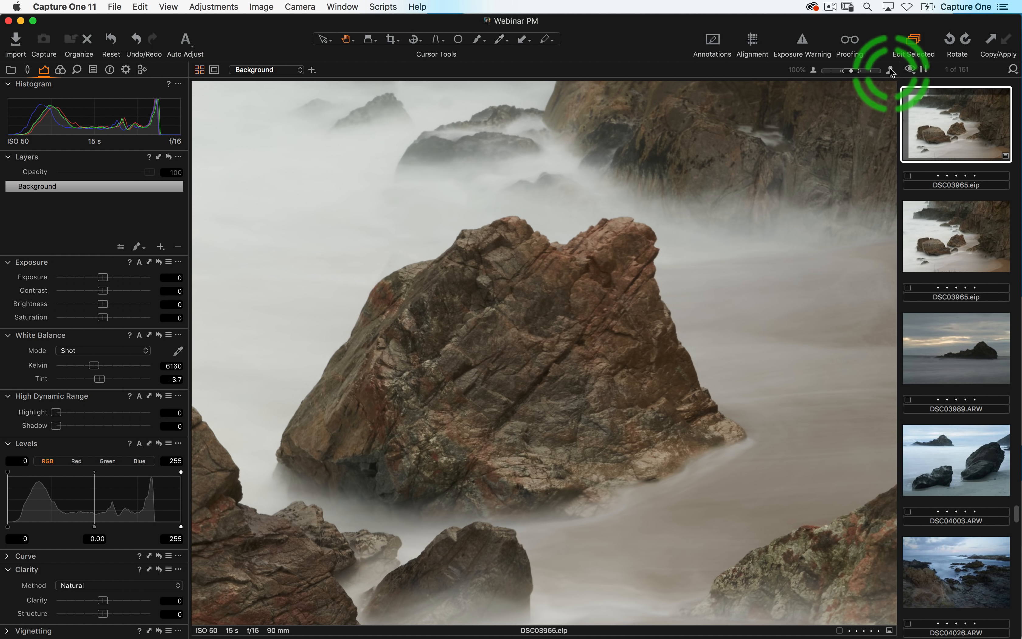
click(835, 70)
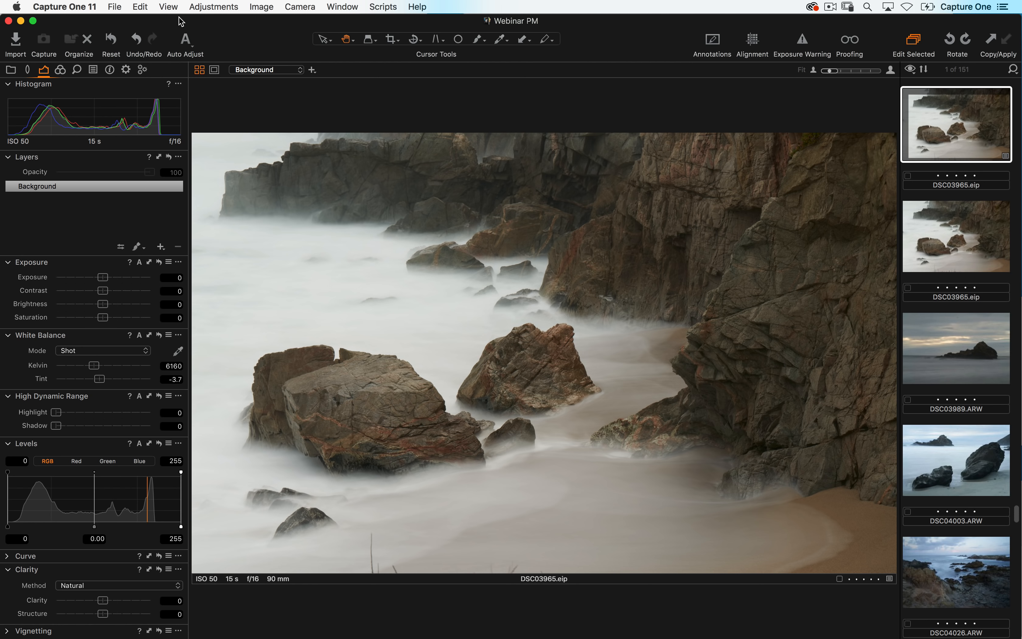
- Inspect the Viewer Zoom options in the View menu, then close the menu
click(168, 7)
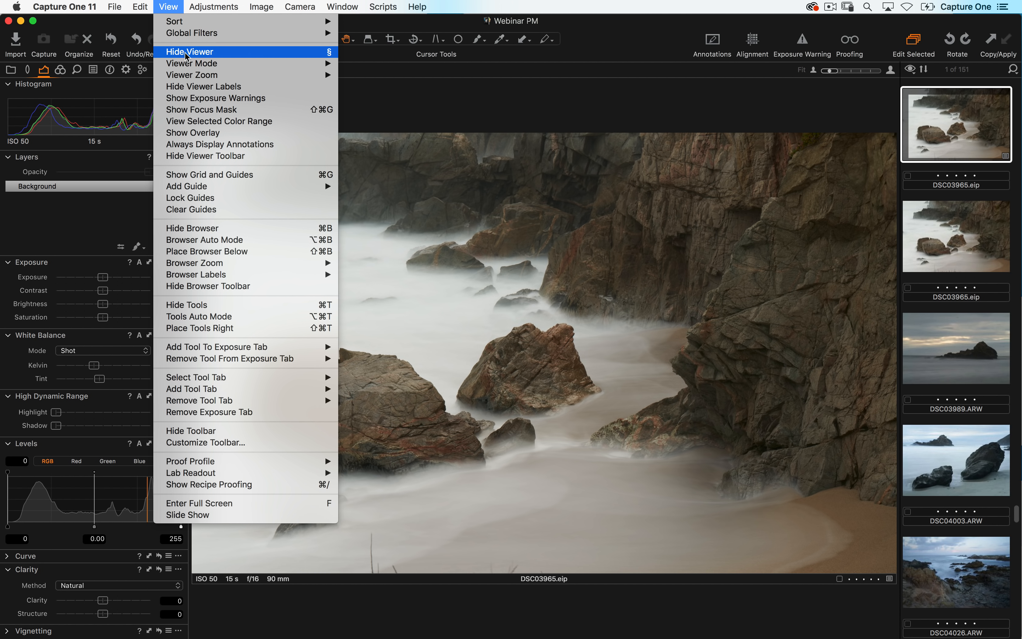
mouse_move(195, 63)
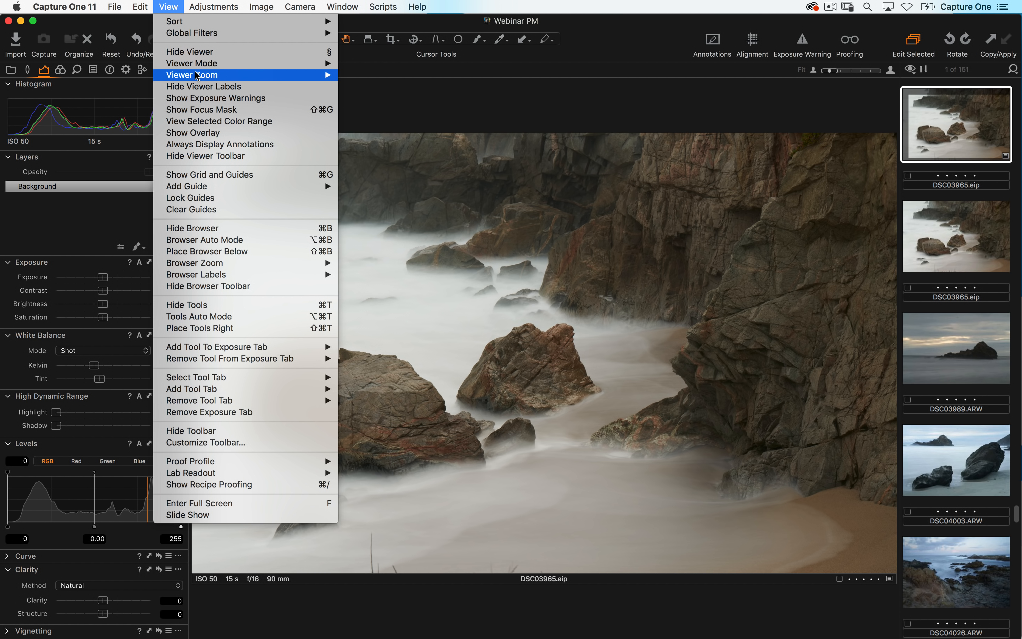
mouse_move(284, 76)
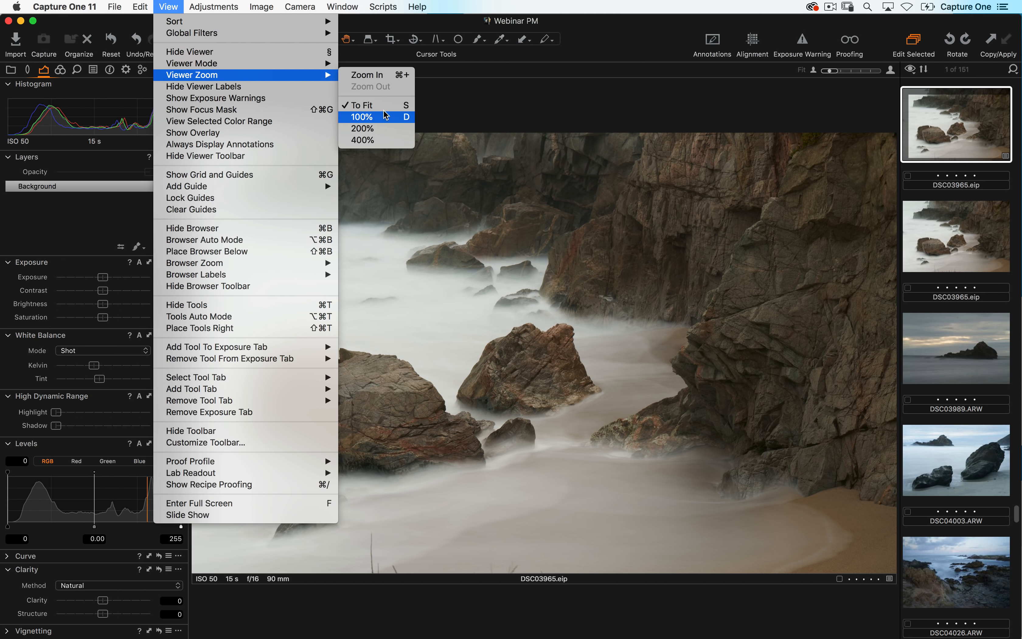
click(473, 106)
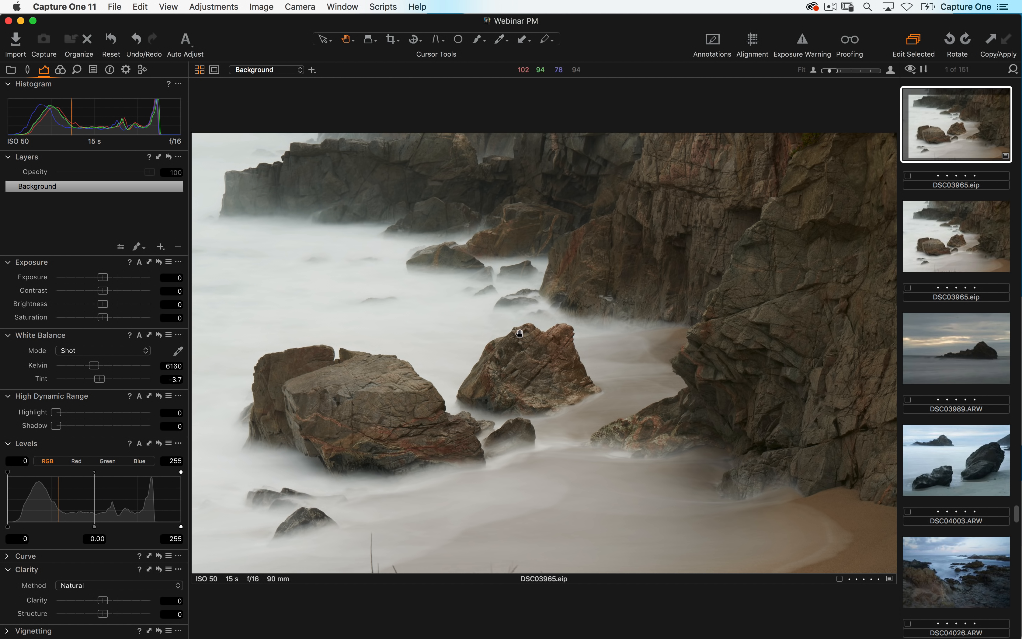
- Toggle the viewer zoom between 100% and fit by clicking the image and using the zoom shortcuts
click(520, 333)
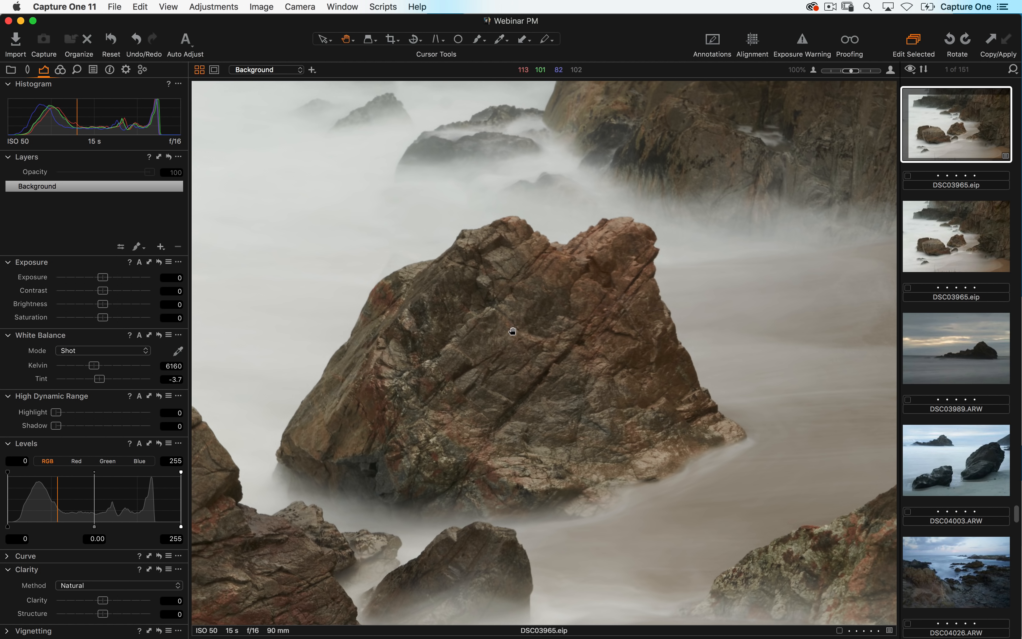
key(super+0)
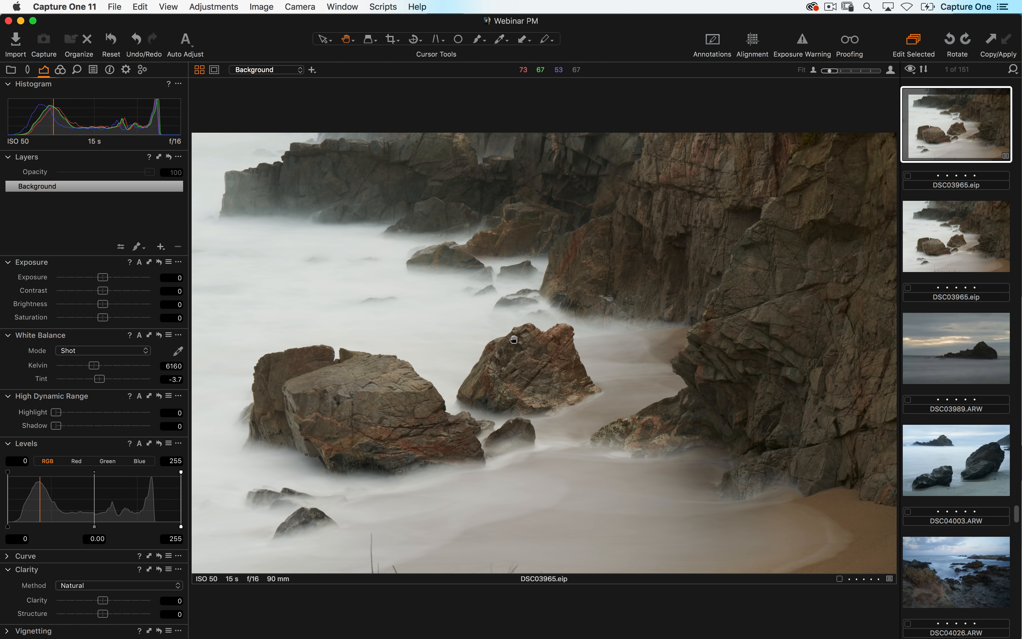
key(period)
key(comma)
key(period)
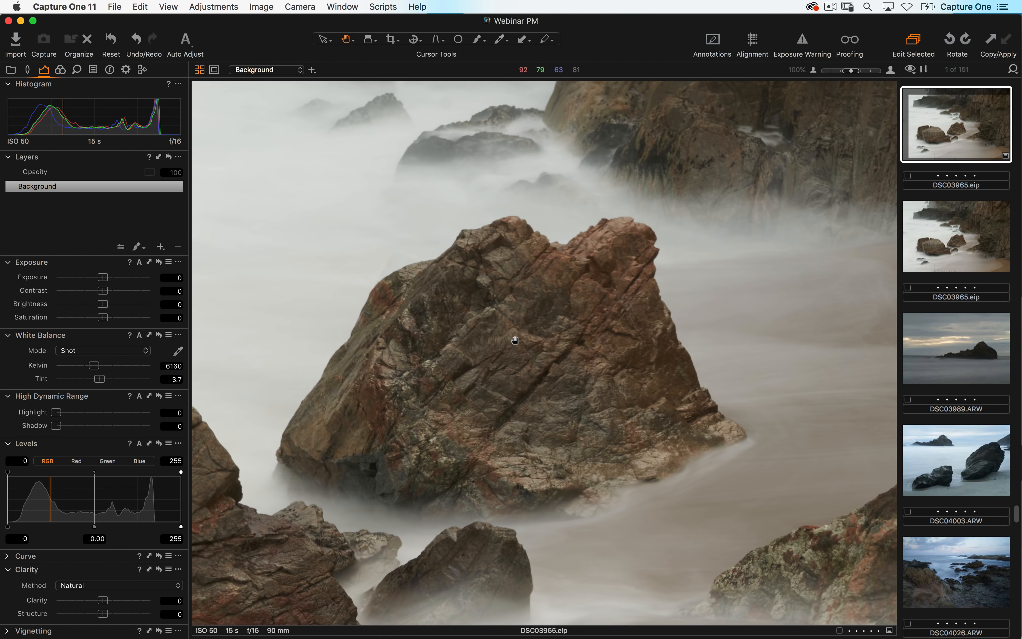
key(comma)
key(period)
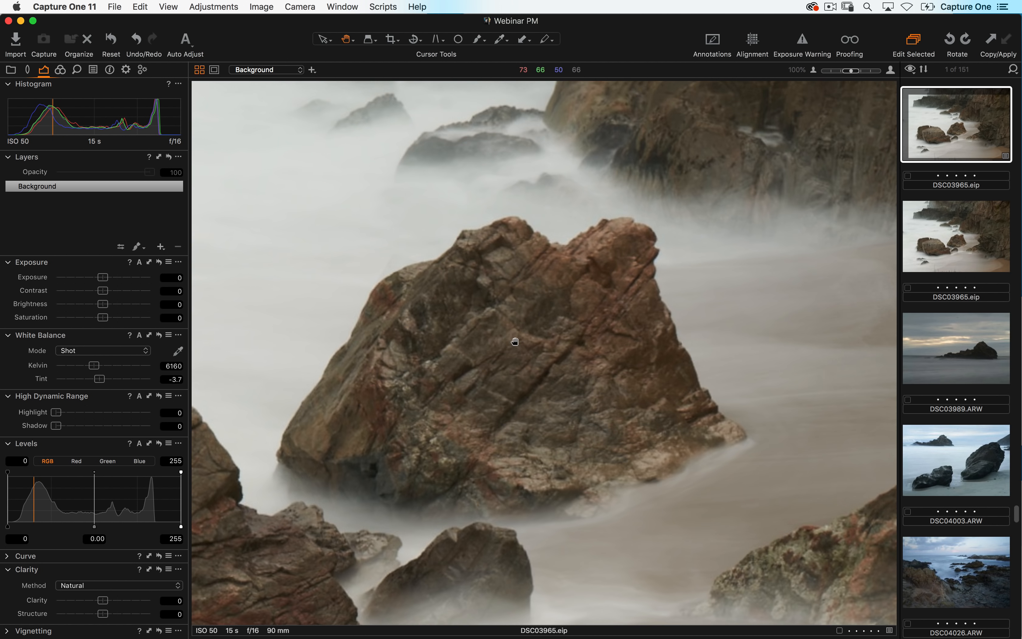
key(comma)
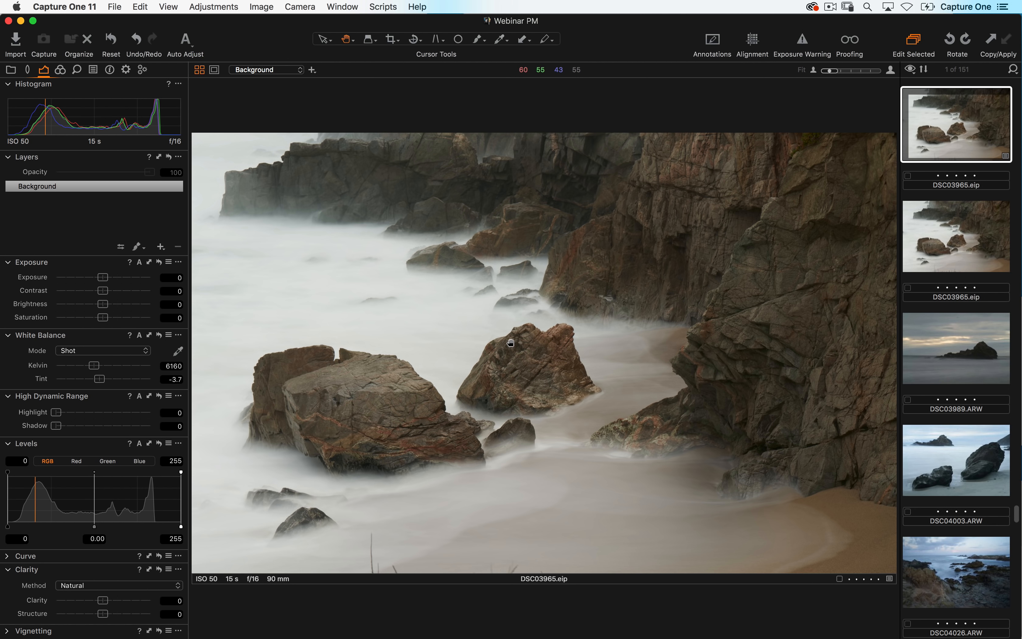
- Open the toolbar's display options and close them without changing anything
right_click(276, 34)
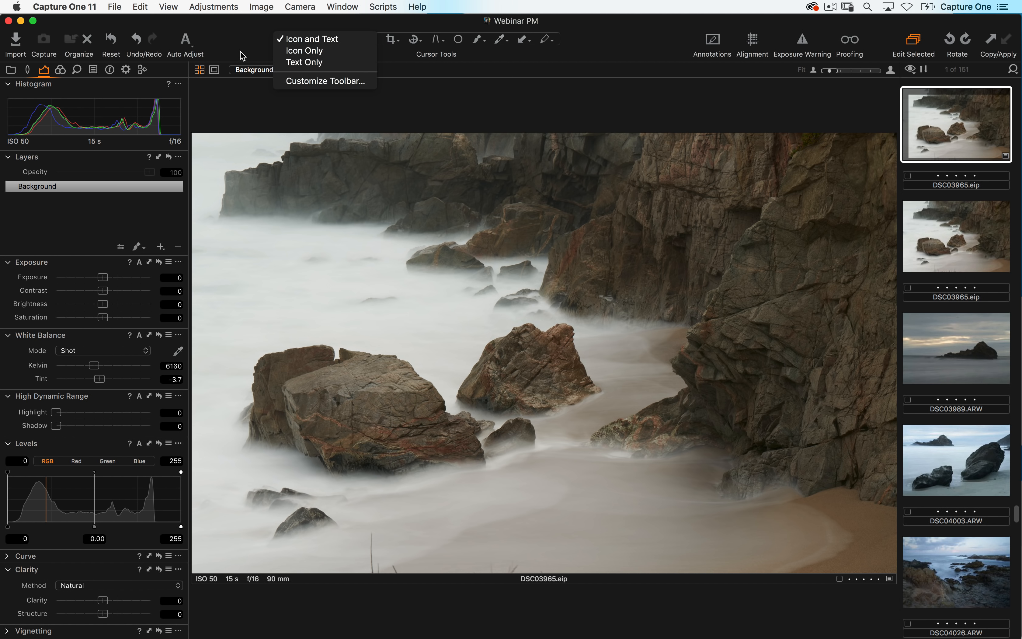
click(264, 104)
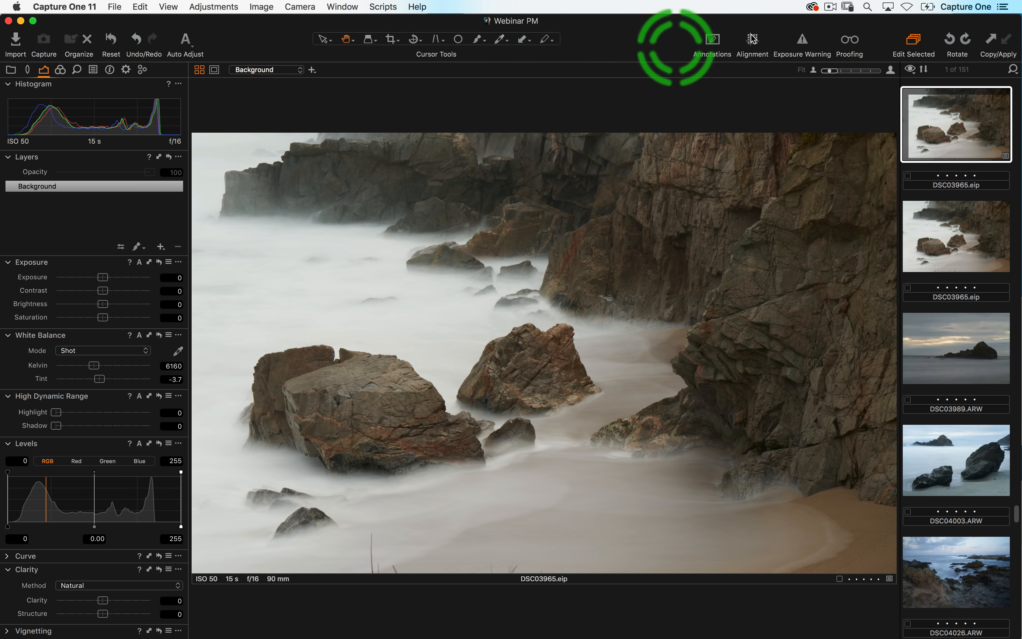
- Enable the Exposure Warning, raise Exposure to 1.49 to test it, then reset Exposure
click(801, 46)
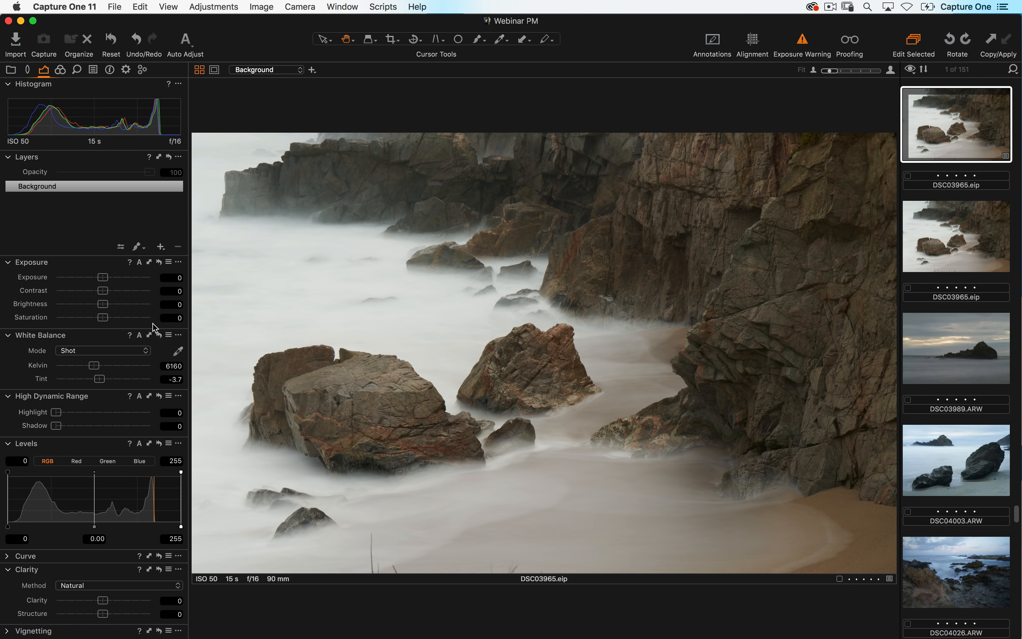
click(117, 278)
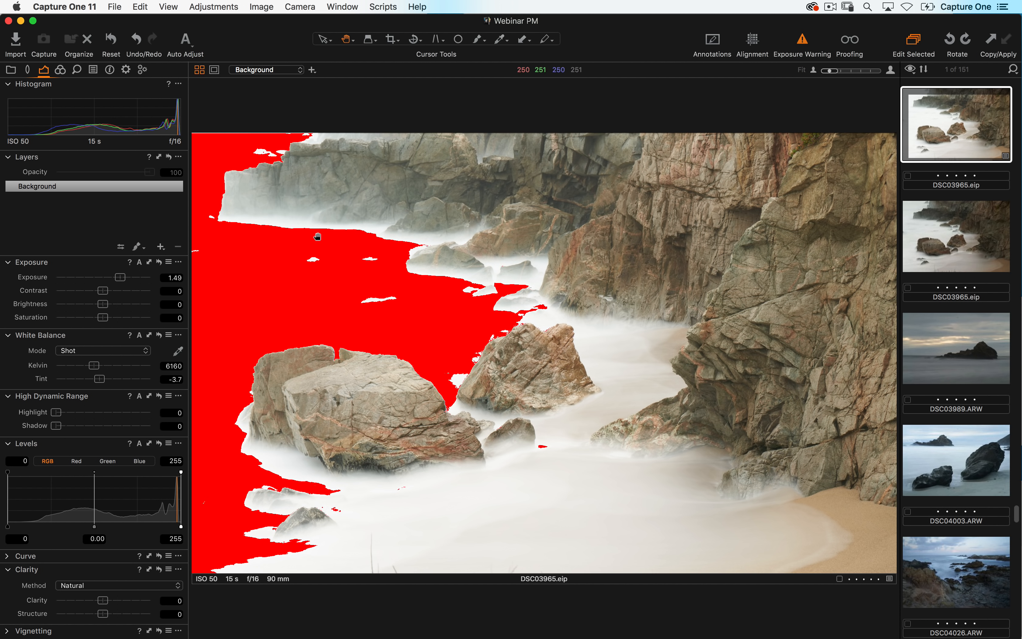
double_click(140, 275)
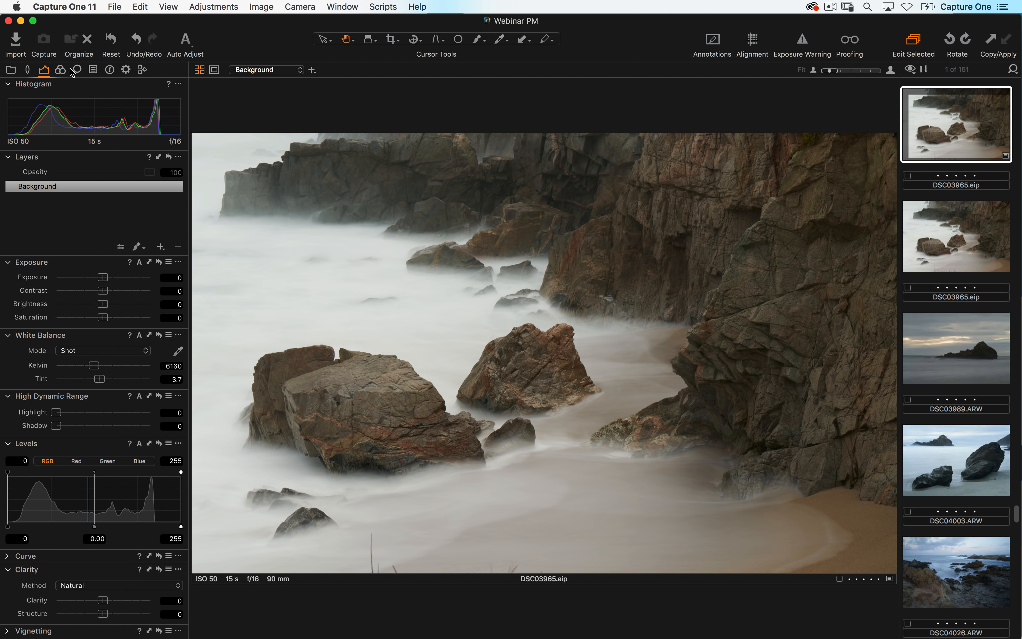
- Browse through the tool tabs from Library to Details
click(11, 69)
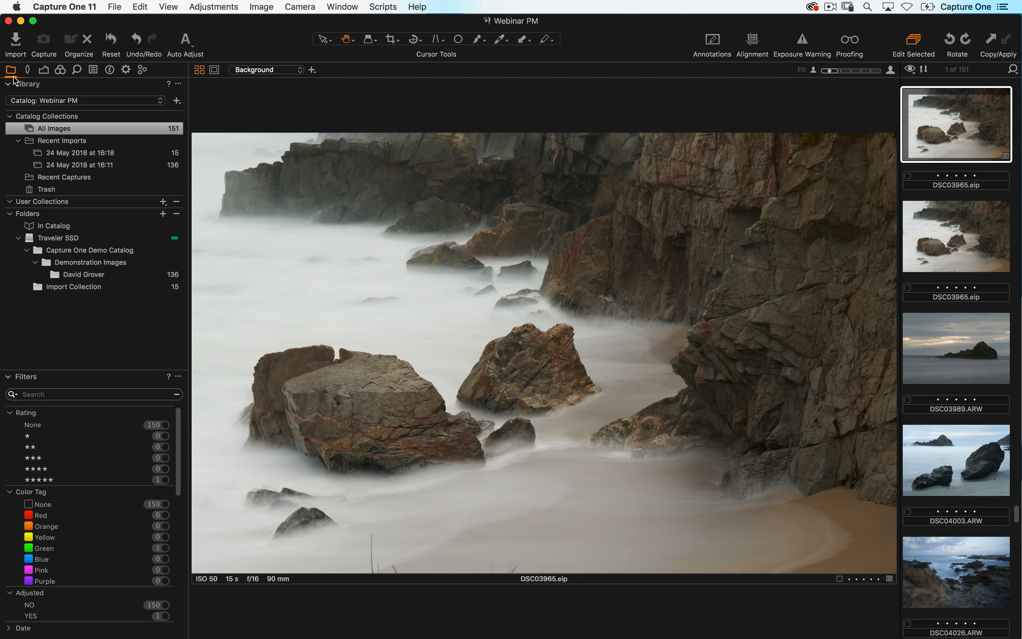
click(27, 69)
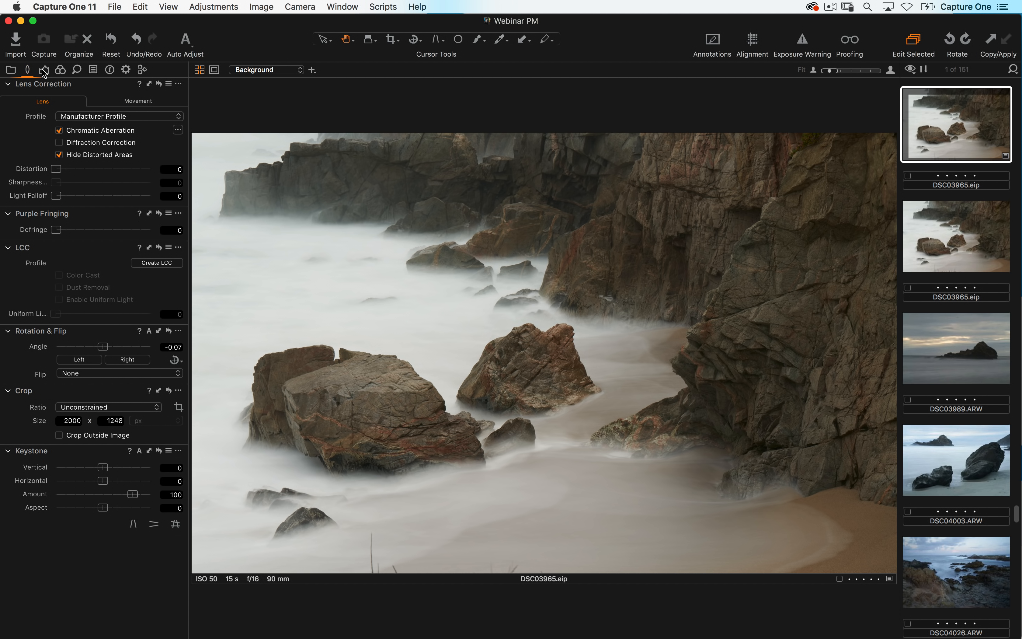
click(44, 69)
click(60, 70)
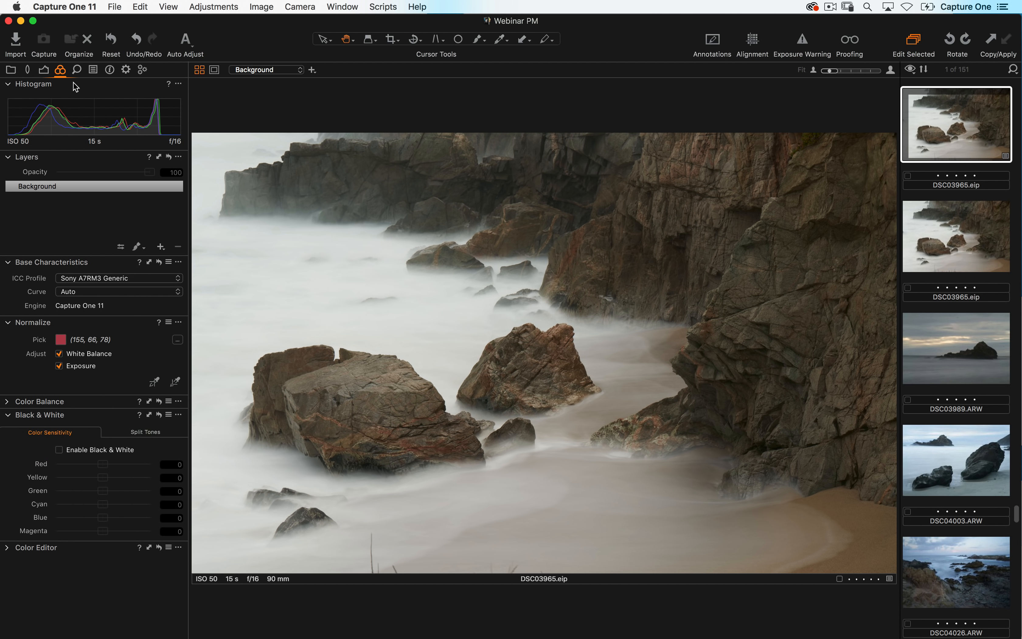
click(77, 70)
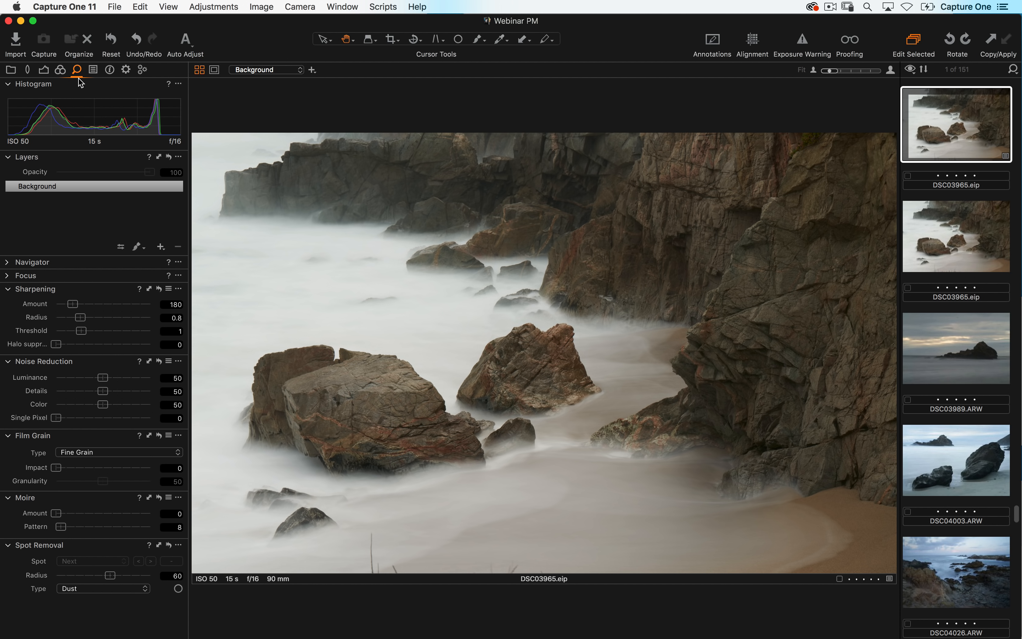
- Browse the Styles and Presets, Metadata and Output tool tabs, returning to the Exposure tool tab
click(94, 70)
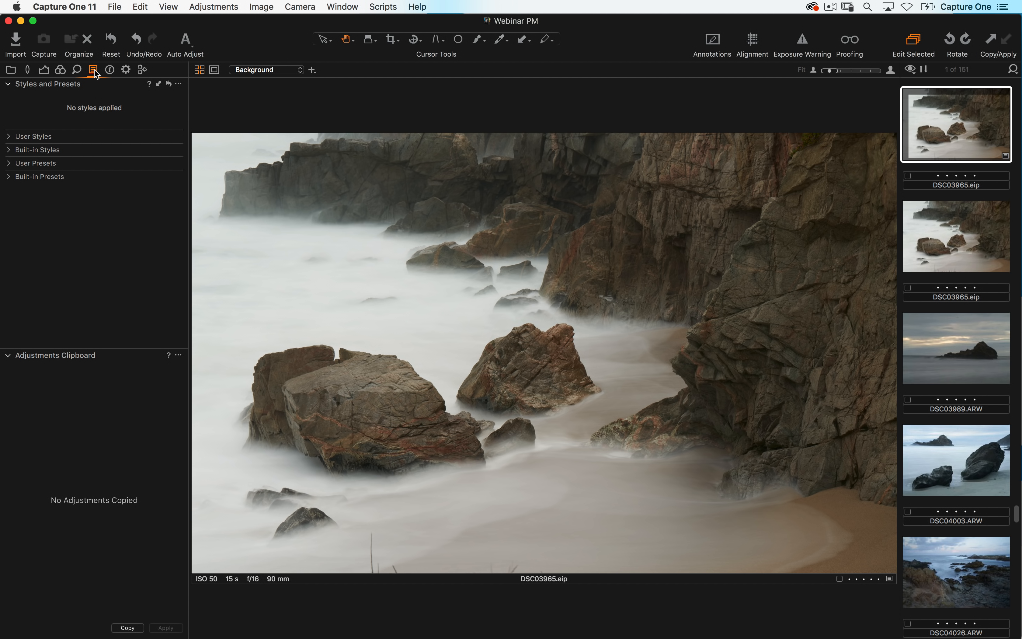
click(110, 71)
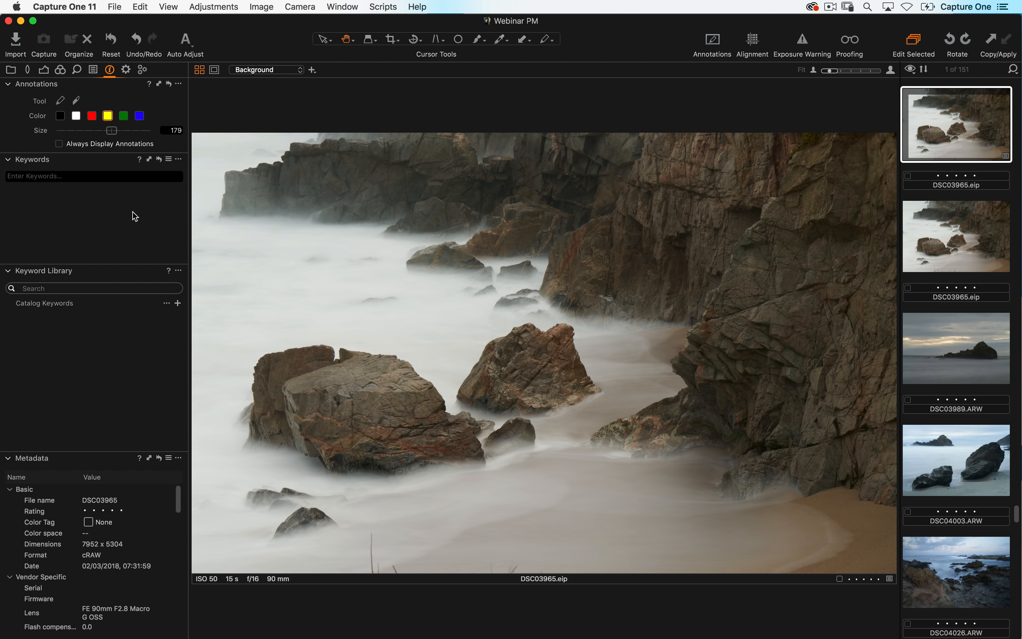
click(126, 70)
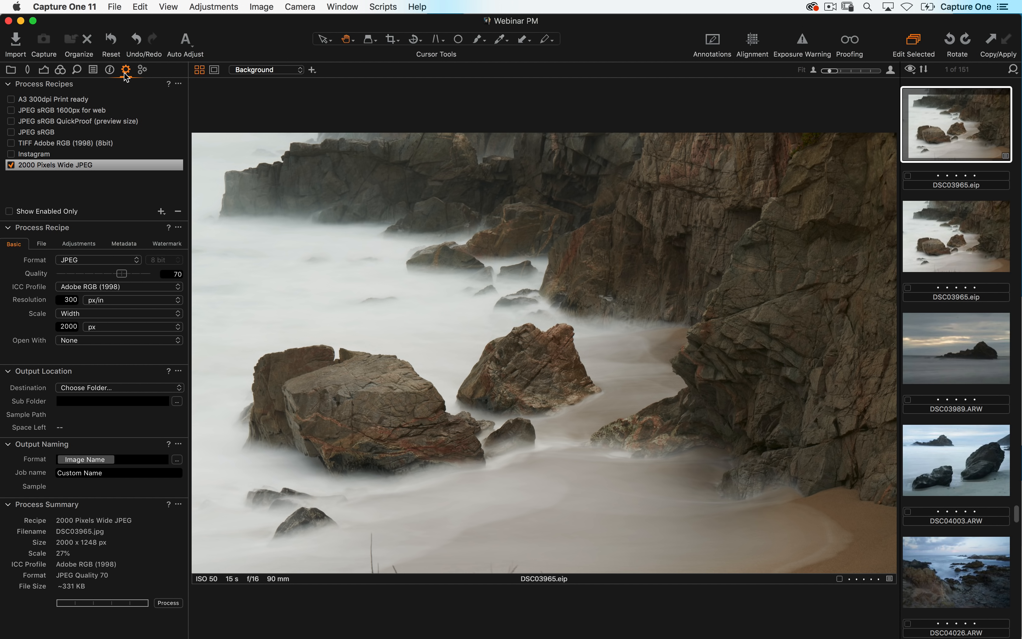
click(44, 70)
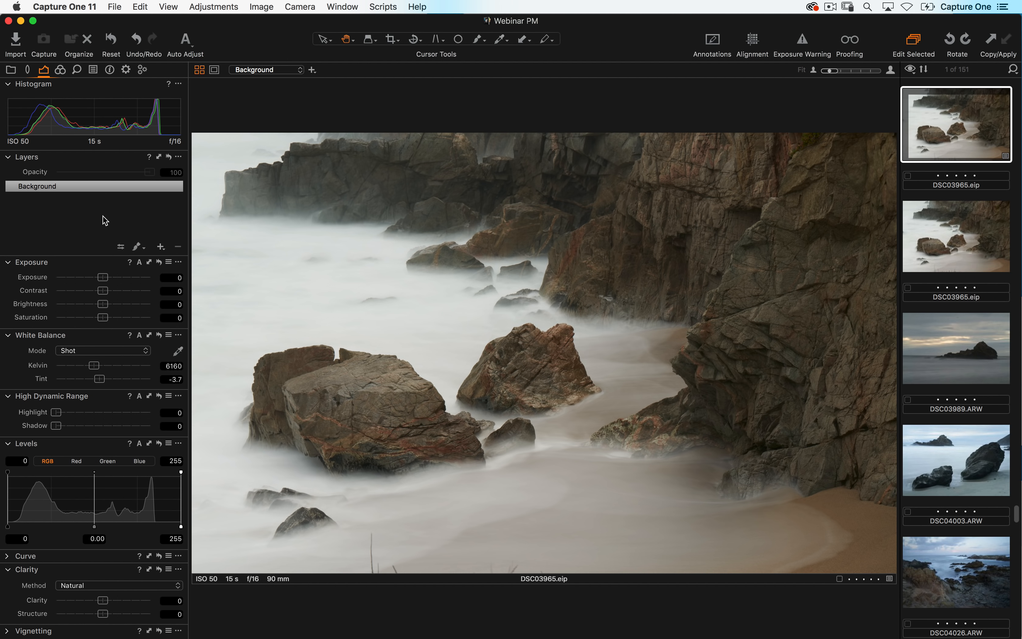
- Undock the Exposure tool from the tool tab into a floating panel over the image
drag(79, 265, 331, 258)
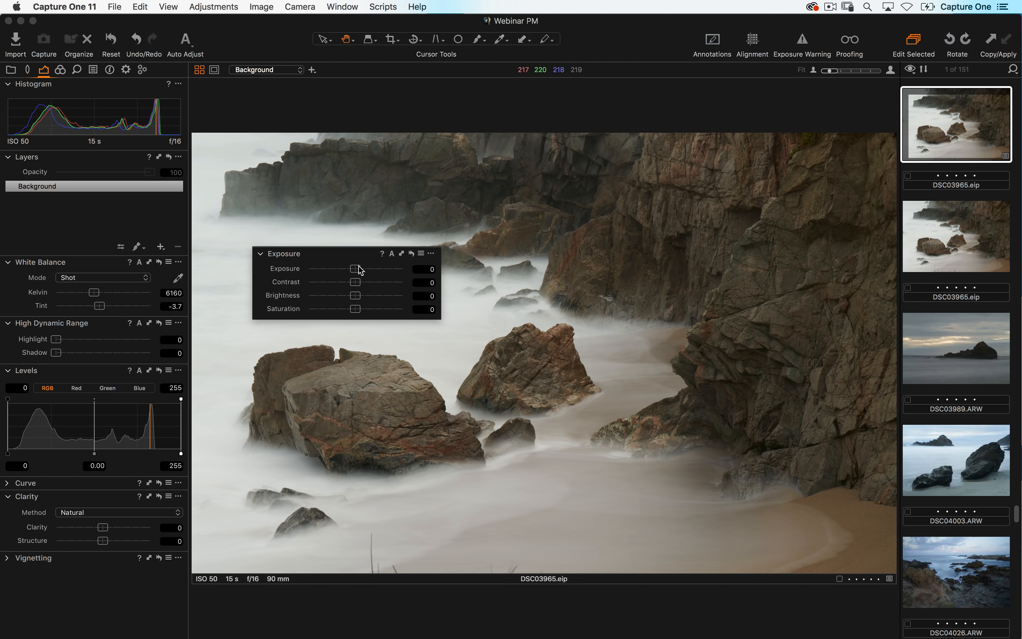
- Try out the floating Exposure tool's Exposure, Contrast, Brightness and Saturation sliders, then reset the whole tool
drag(360, 270, 372, 280)
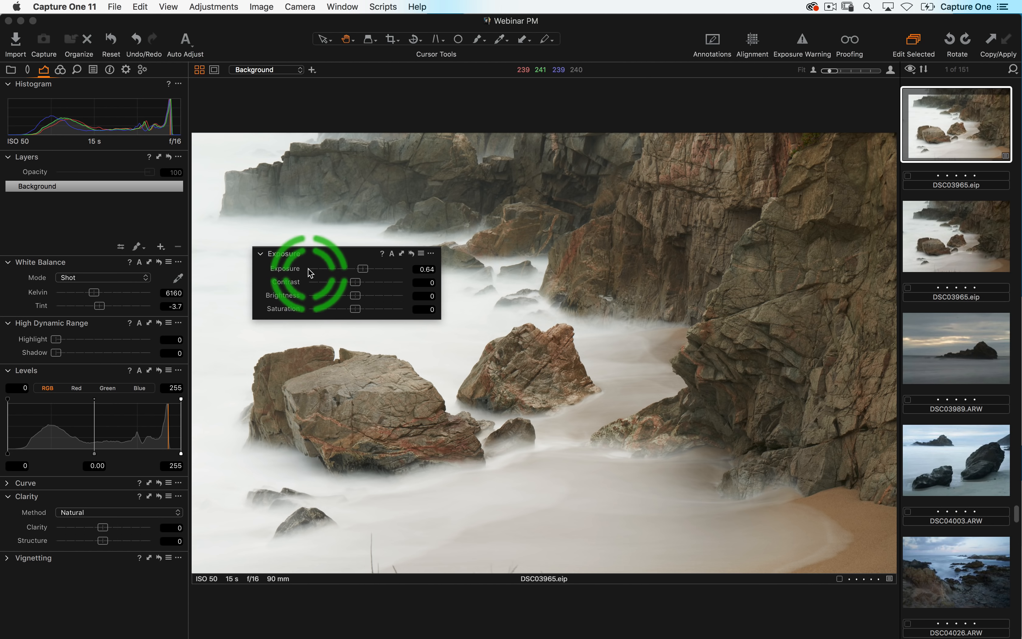
double_click(290, 270)
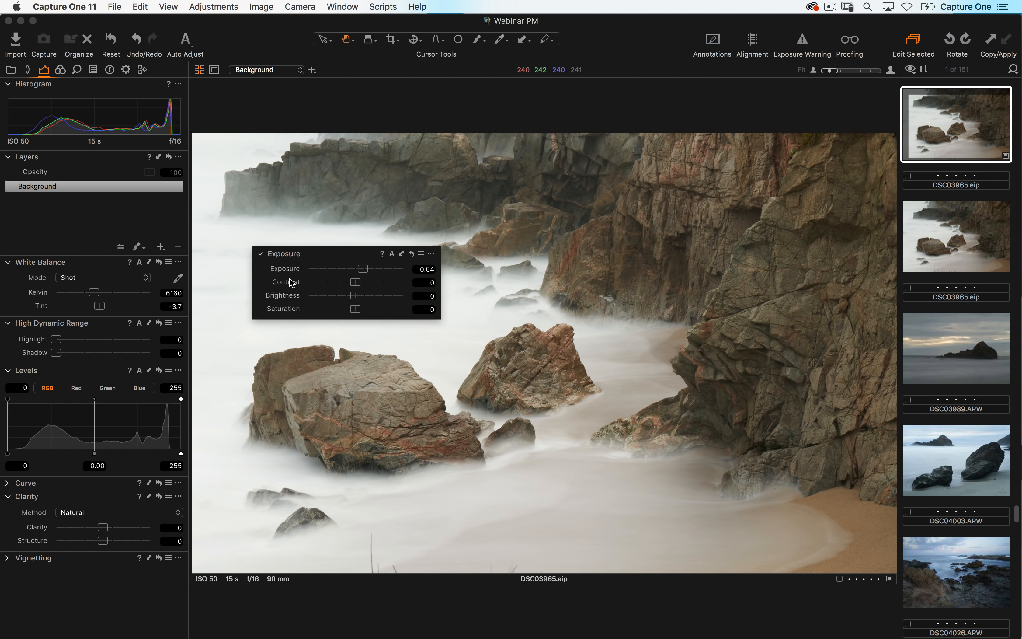
click(290, 270)
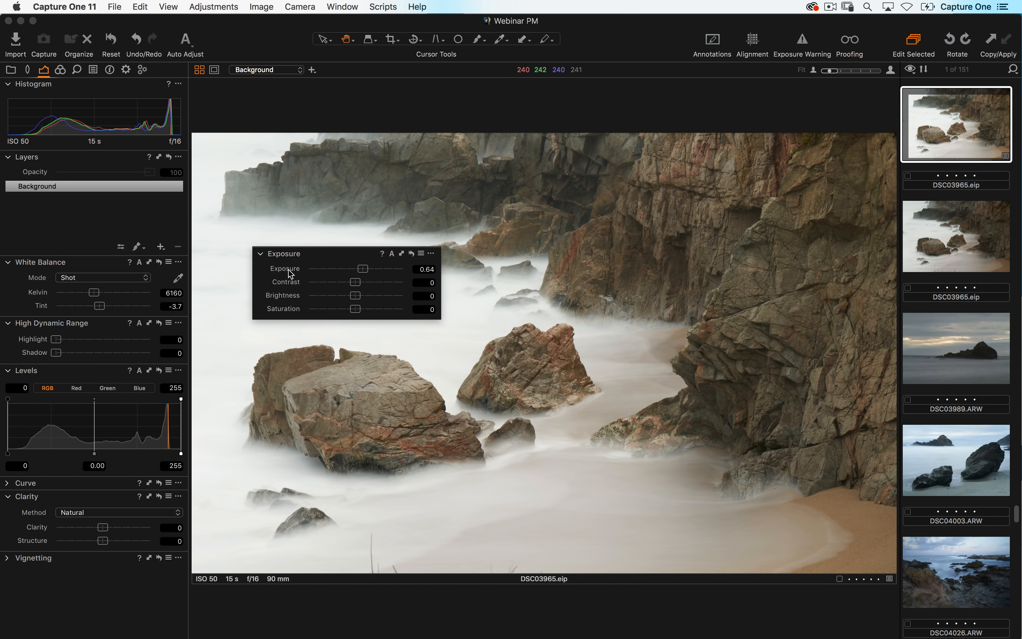
click(290, 270)
mouse_move(359, 280)
mouse_down()
mouse_move(369, 280)
mouse_move(357, 270)
mouse_up()
click(294, 283)
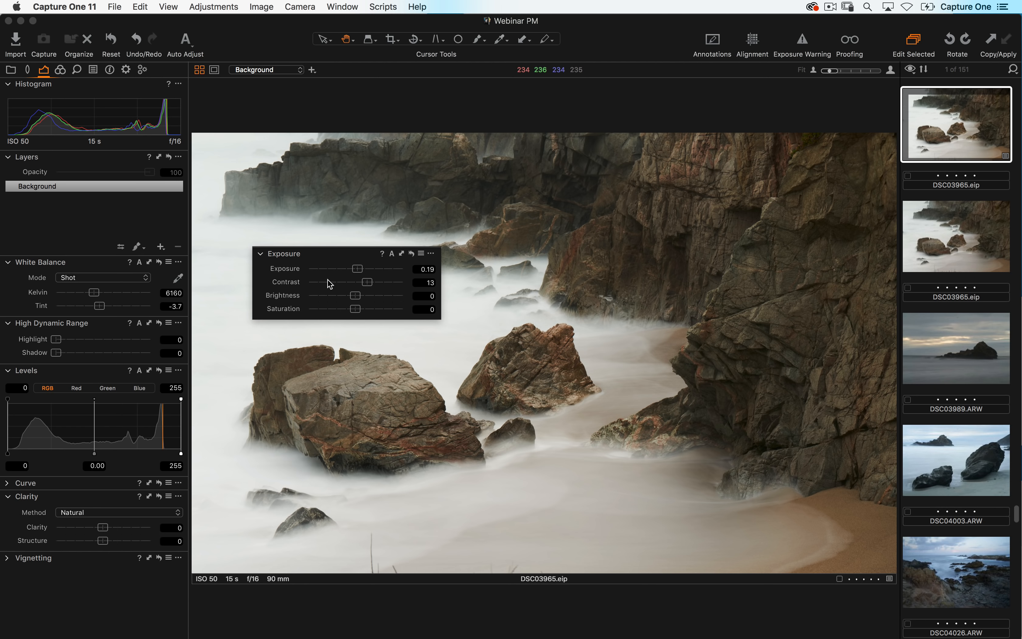
drag(361, 294, 342, 309)
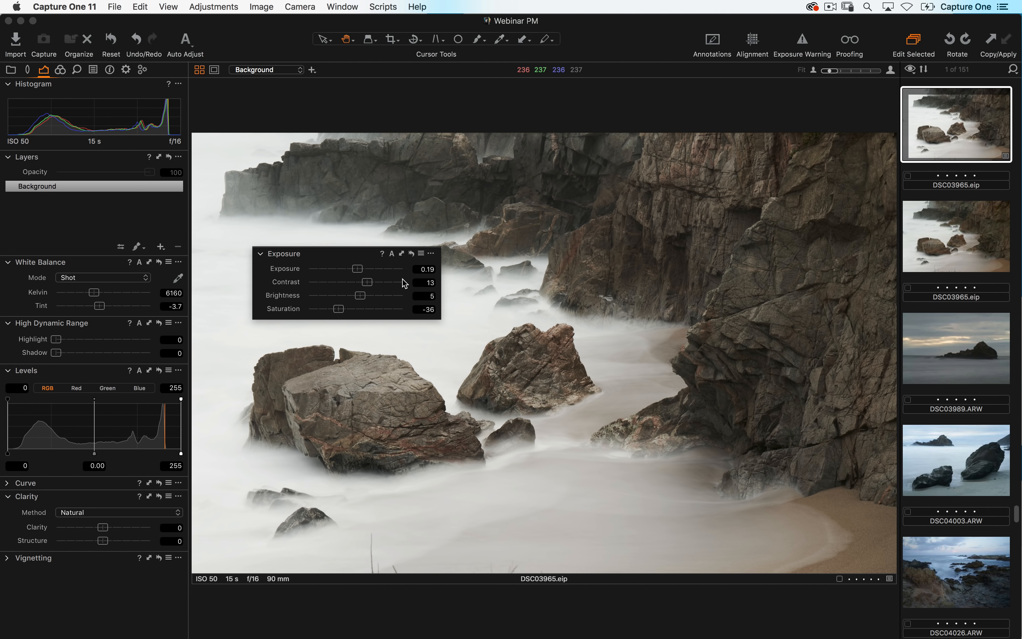
click(412, 255)
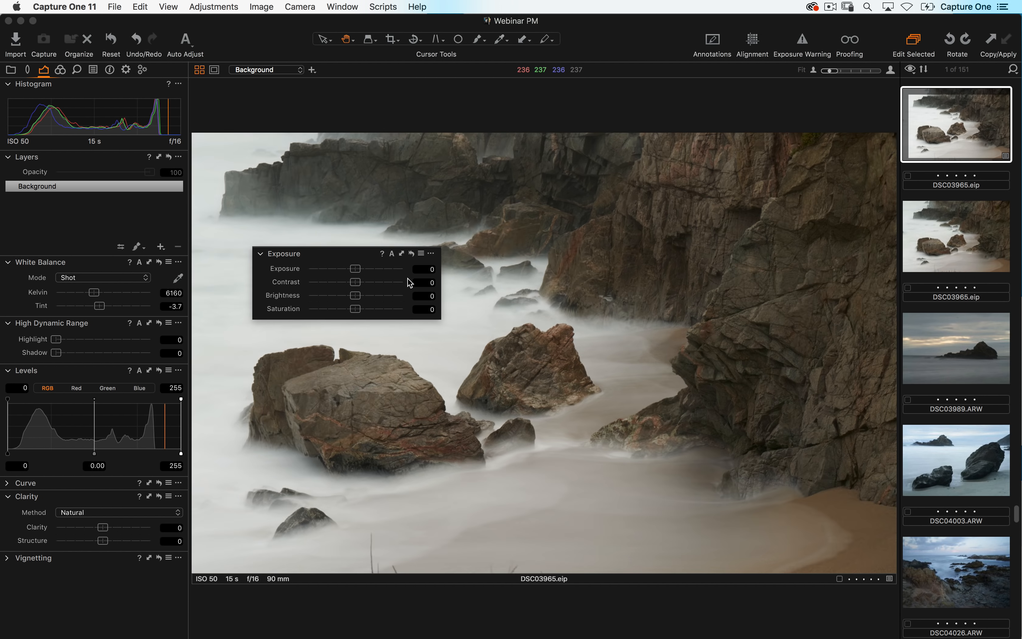
- Adjust Exposure to 0.37 and Saturation to -29 in the floating Exposure tool
drag(356, 269, 345, 311)
click(359, 296)
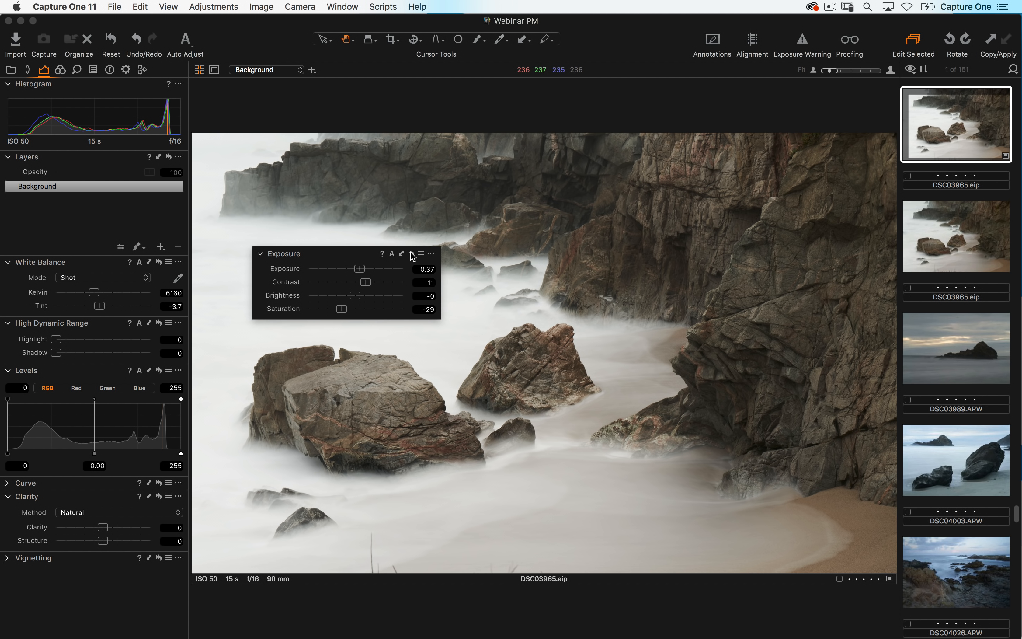
drag(412, 255, 414, 258)
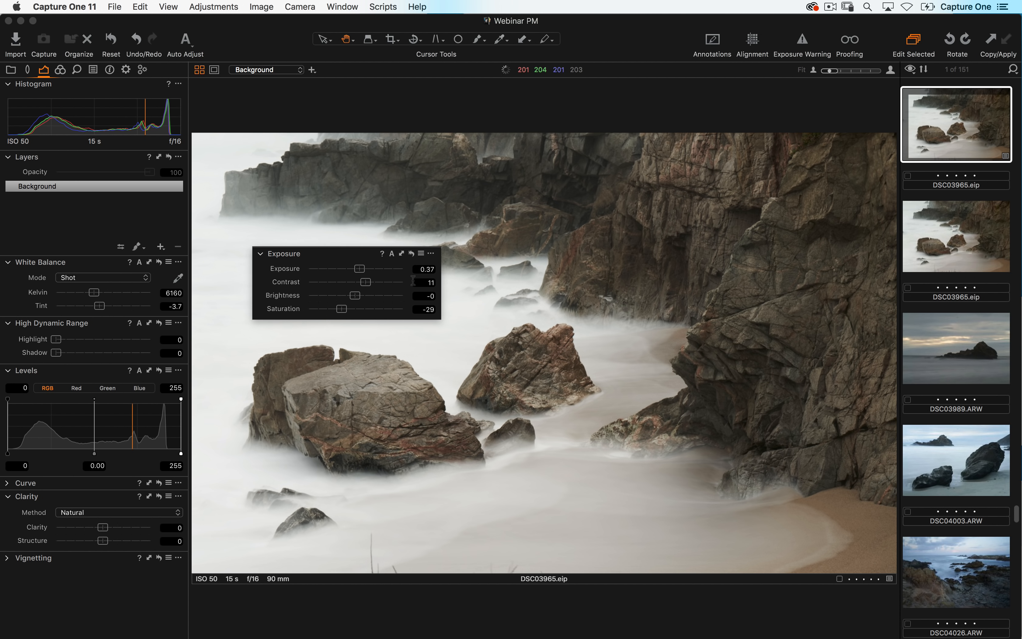
click(412, 254)
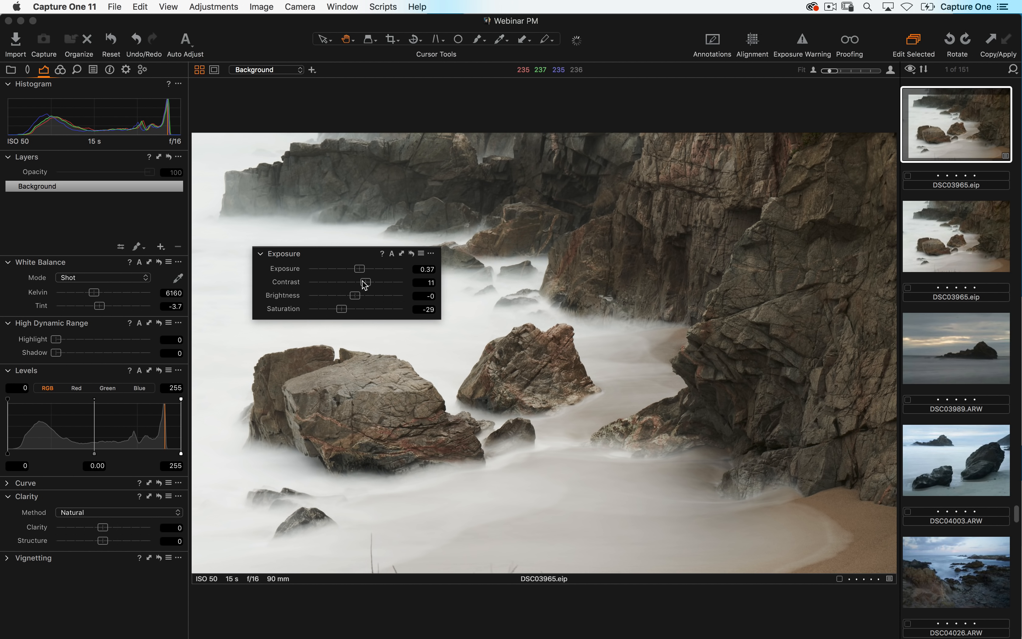
click(317, 259)
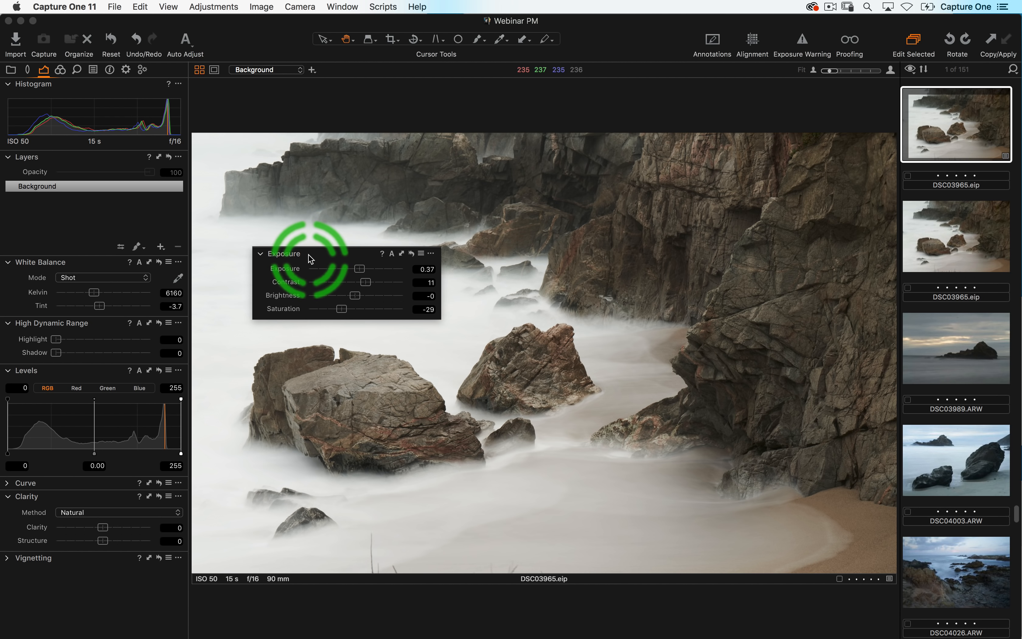
click(412, 256)
click(412, 255)
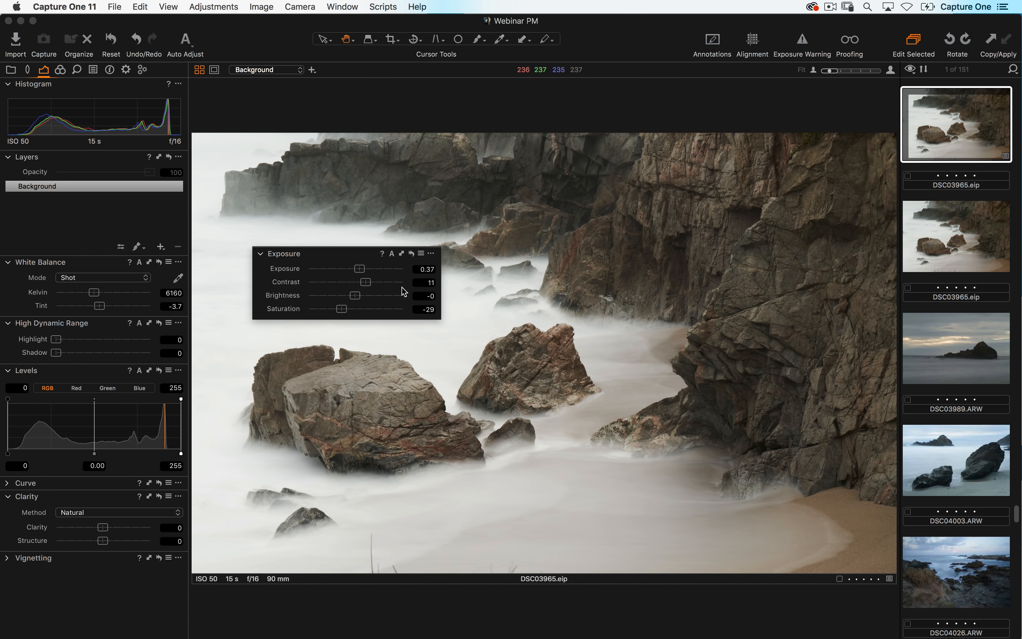
- Reset the Exposure, Contrast, Brightness and Saturation sliders one at a time to 0
double_click(385, 269)
click(382, 282)
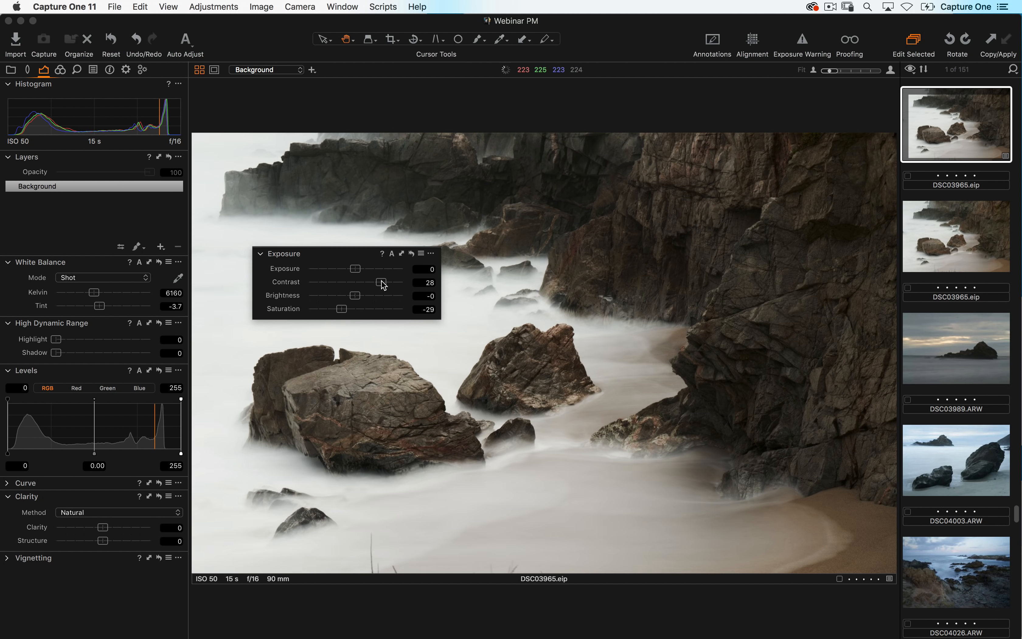
double_click(382, 282)
double_click(384, 295)
double_click(382, 309)
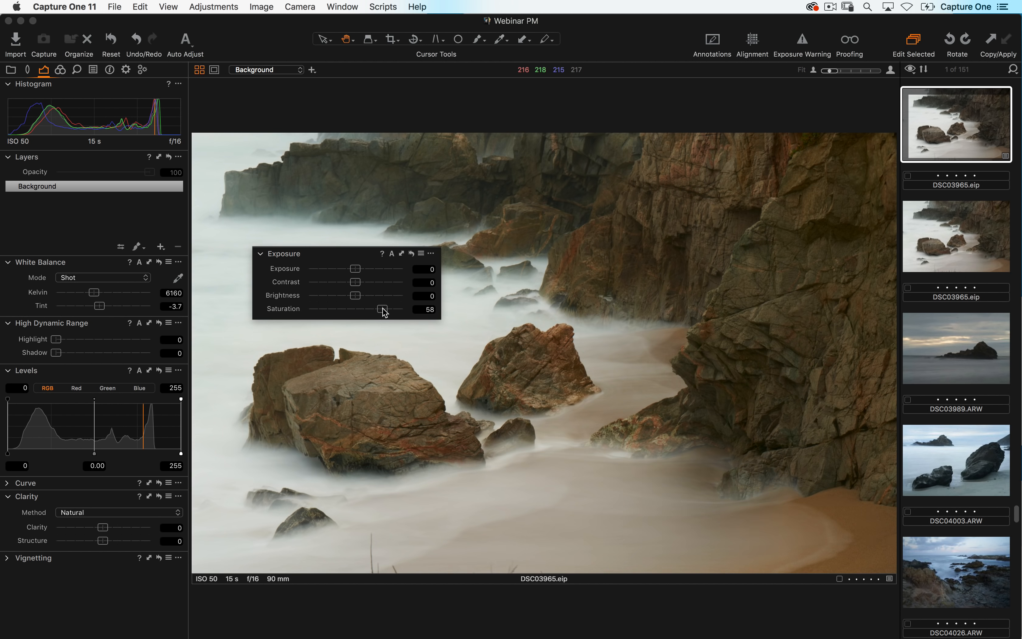
click(376, 270)
double_click(335, 269)
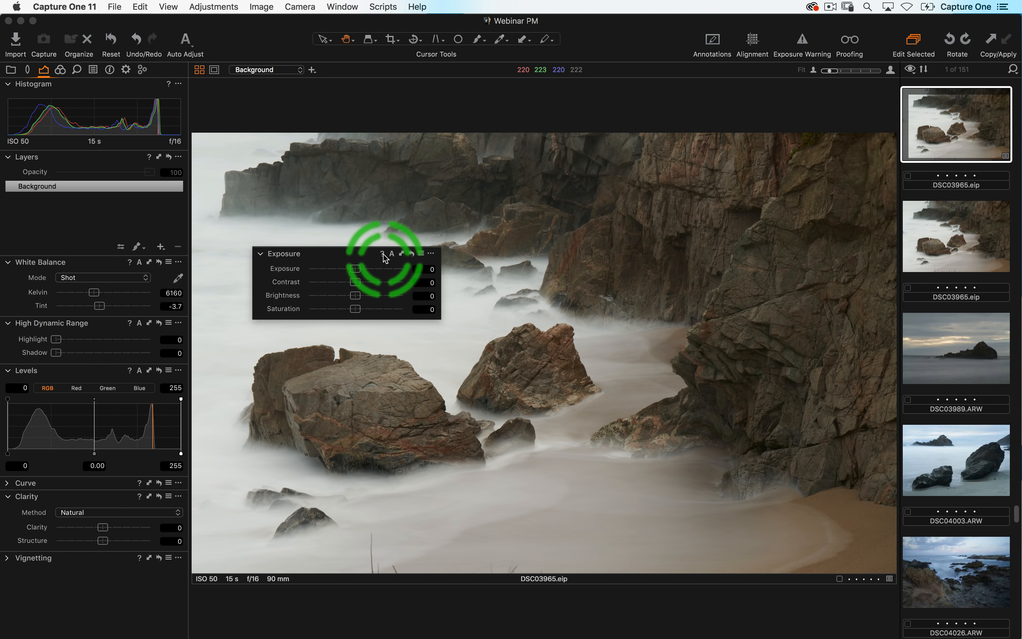
- Switch to the browser's Capture One help page for the Exposure tool, then close it
key(super+Tab)
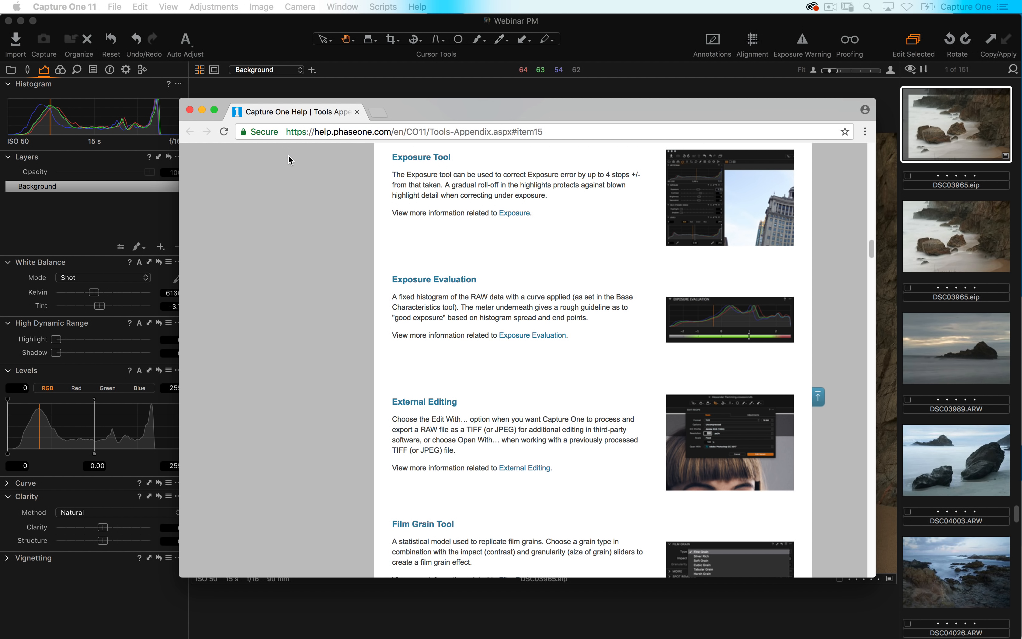
click(189, 111)
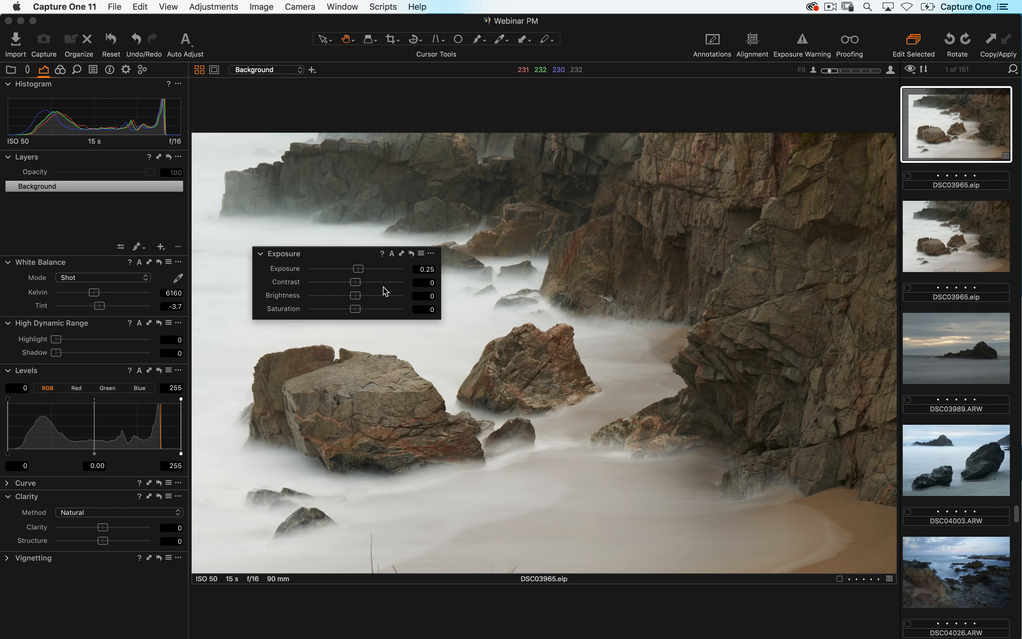
- Reset the floating Exposure tool's adjustments to zero
click(401, 253)
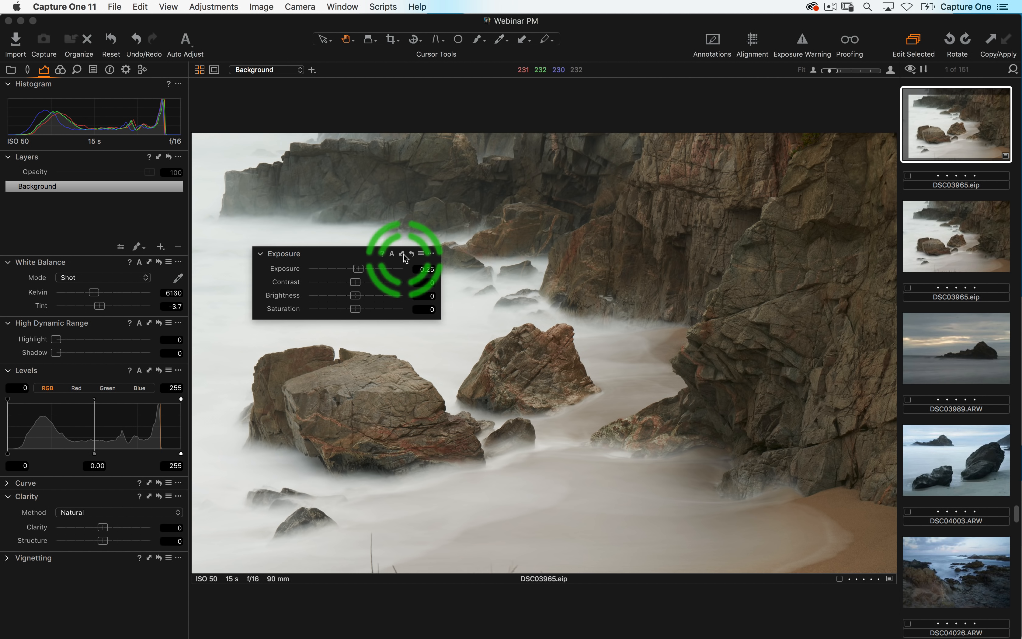
click(412, 254)
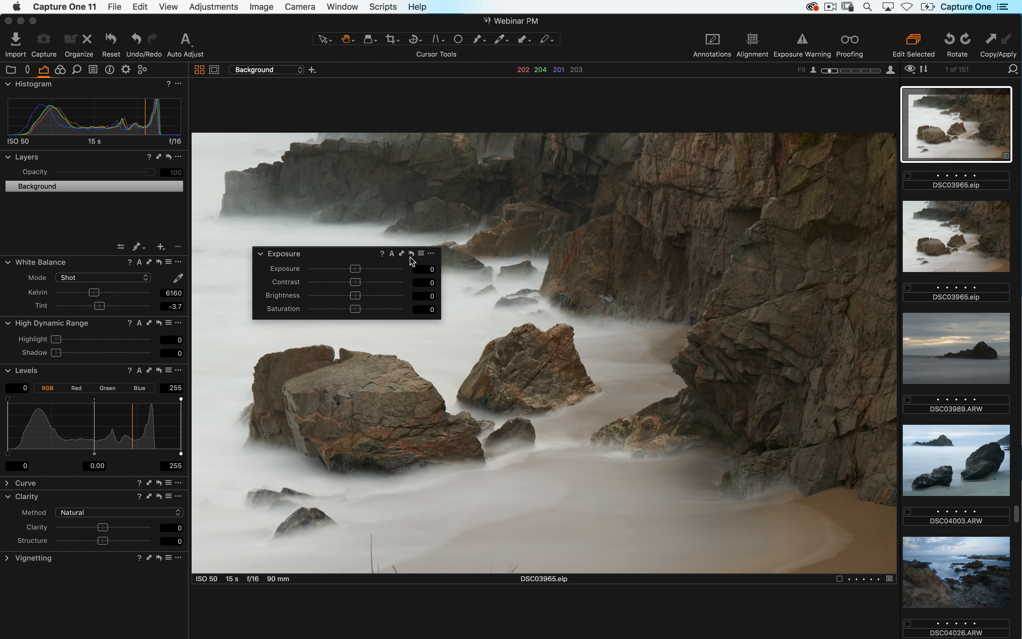
- Open the Exposure tool's presets list and preview the Vivid 1 preset without applying it
click(420, 254)
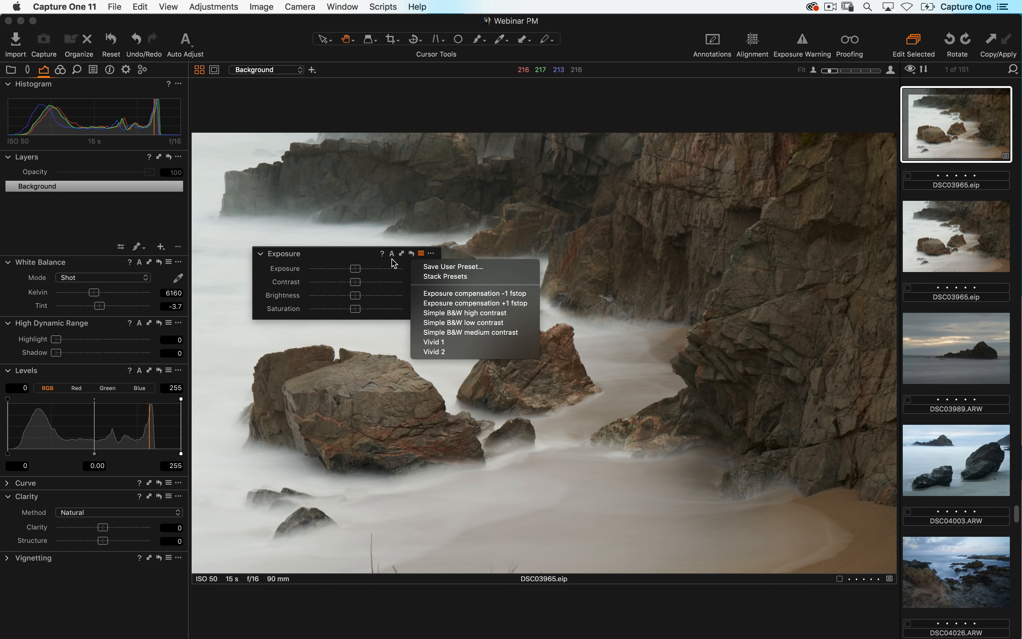
click(391, 262)
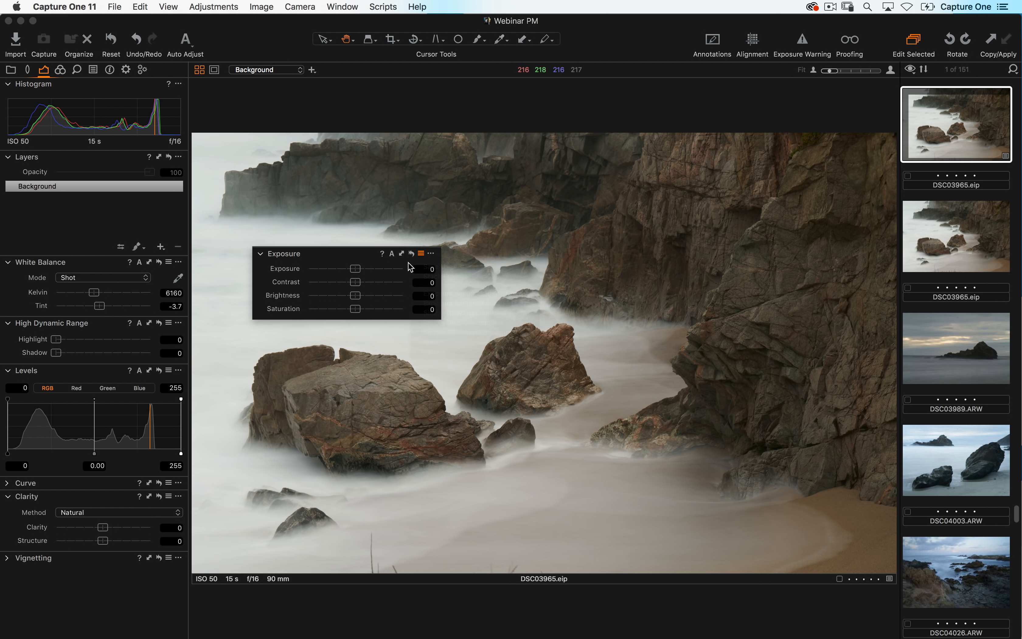
- Set Contrast to 10 and save the Exposure tool settings as defaults for Sony A7RM3
click(430, 253)
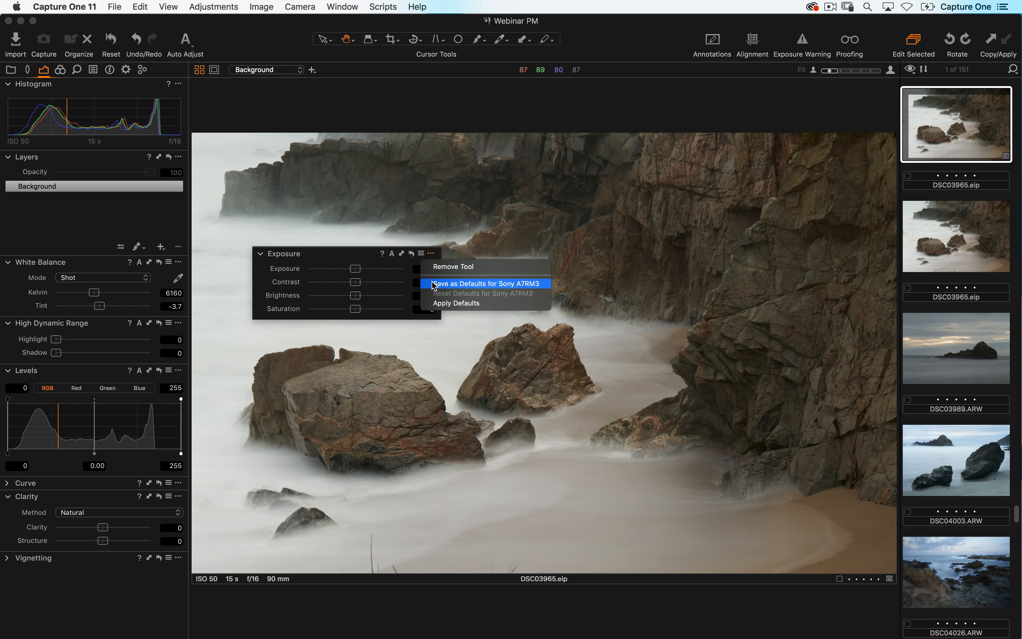
click(362, 254)
drag(355, 283, 366, 285)
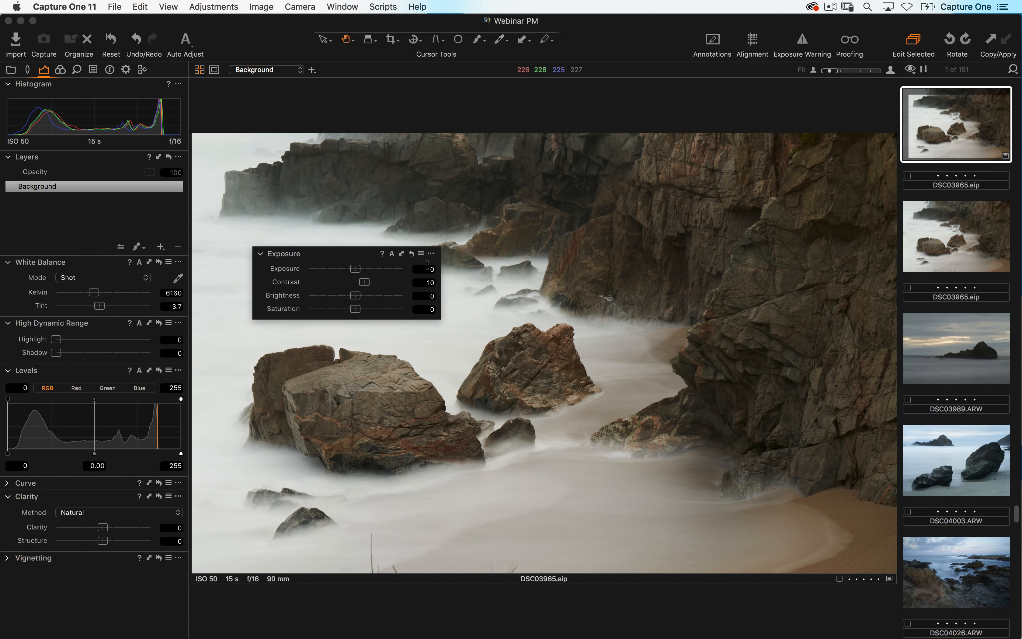
click(431, 254)
drag(440, 269, 483, 286)
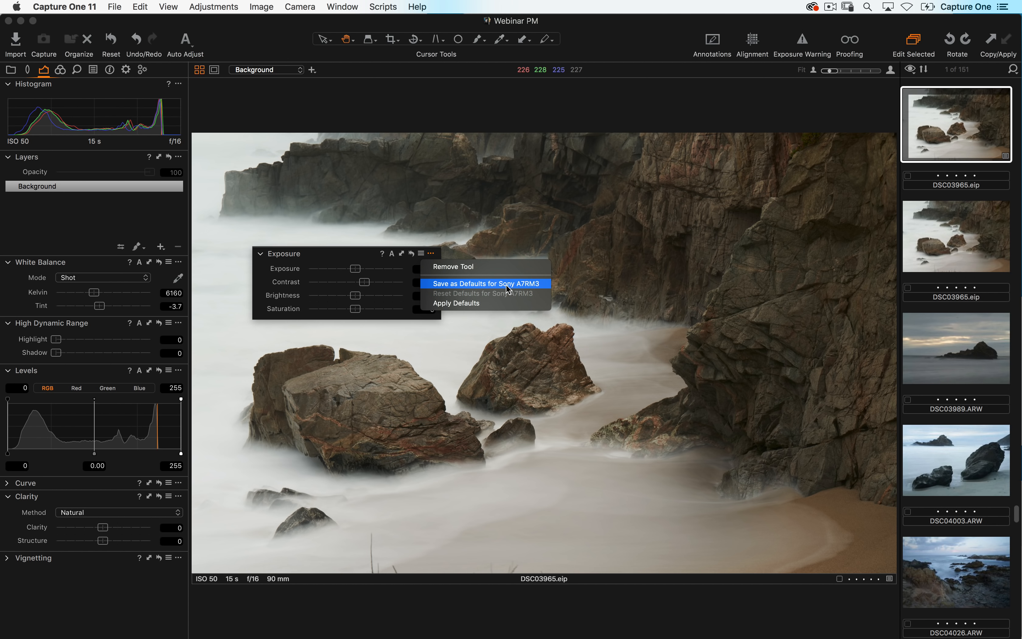
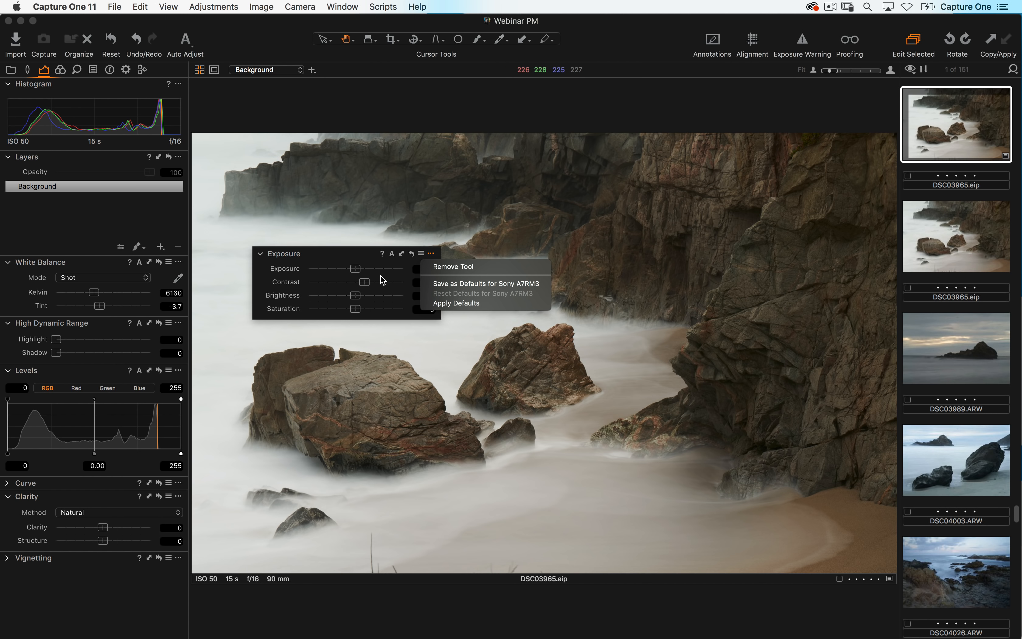
- Save the Exposure settings as defaults for Sony A7RM3 and reset the floating Exposure tool's sliders
click(386, 286)
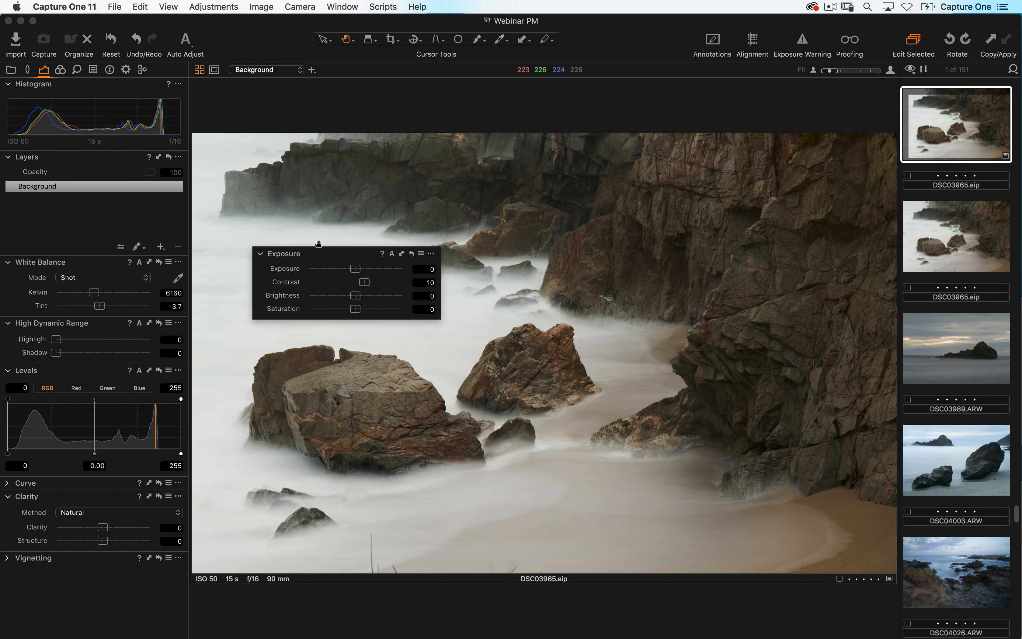
click(411, 253)
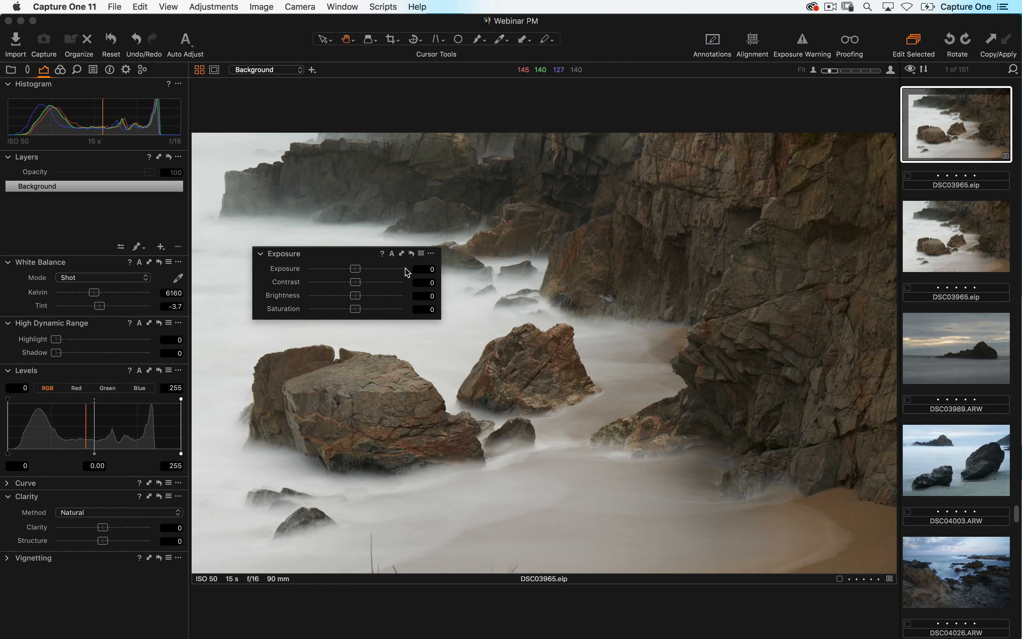
- Set Exposure to 0.36, Contrast to 2, Clarity to 35 and Saturation to about -9
click(360, 270)
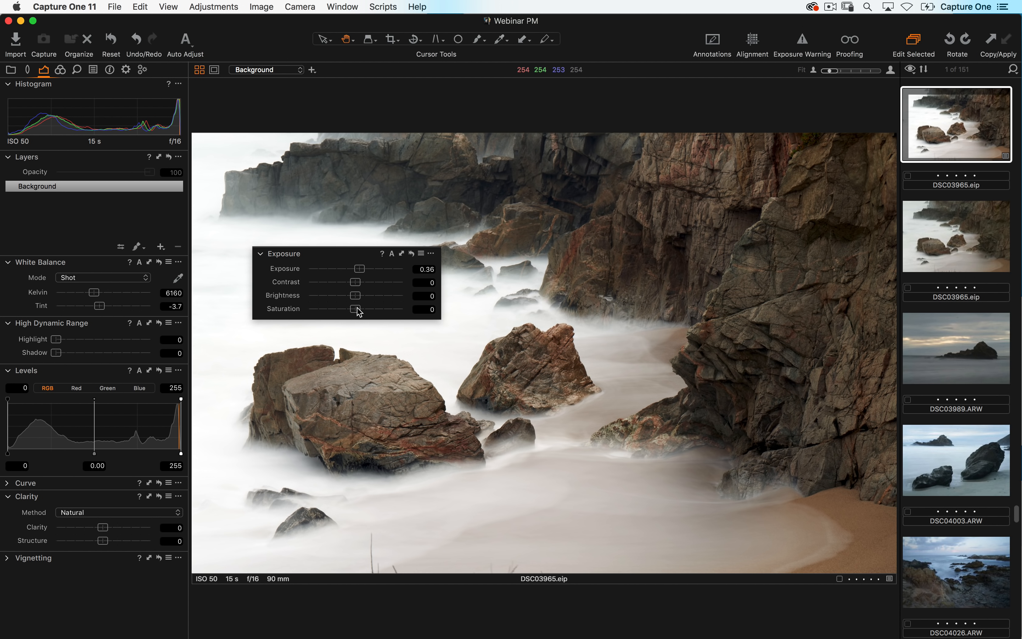
drag(356, 289, 358, 289)
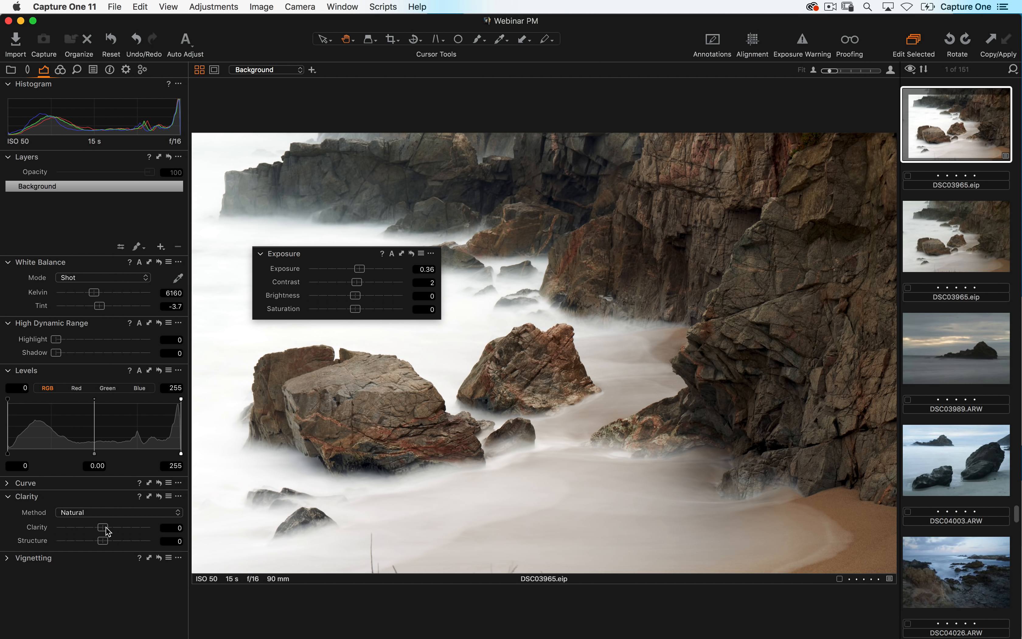
drag(104, 528, 125, 532)
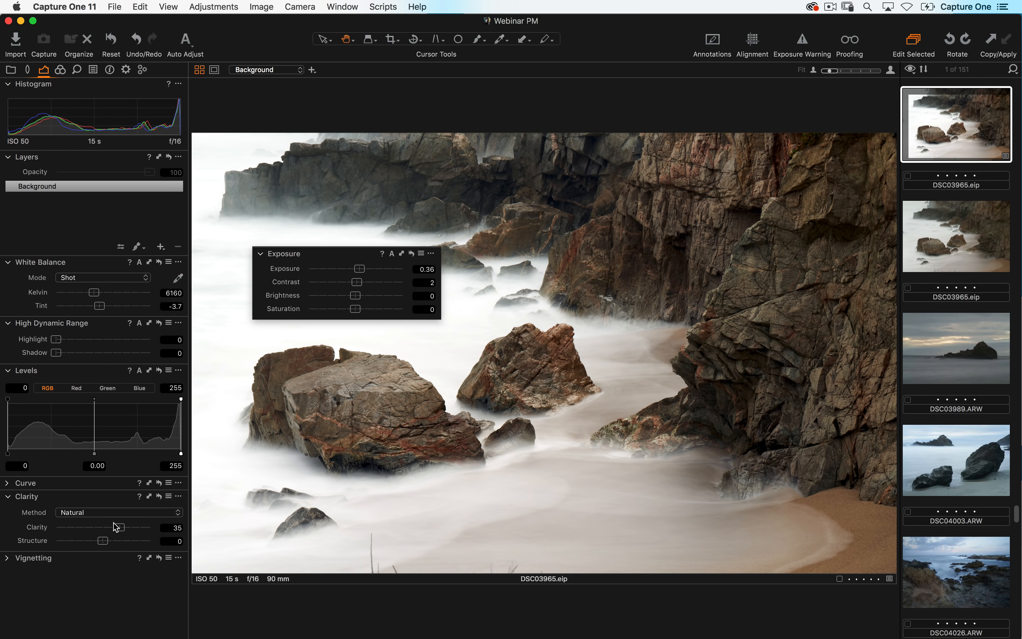
drag(354, 308, 347, 310)
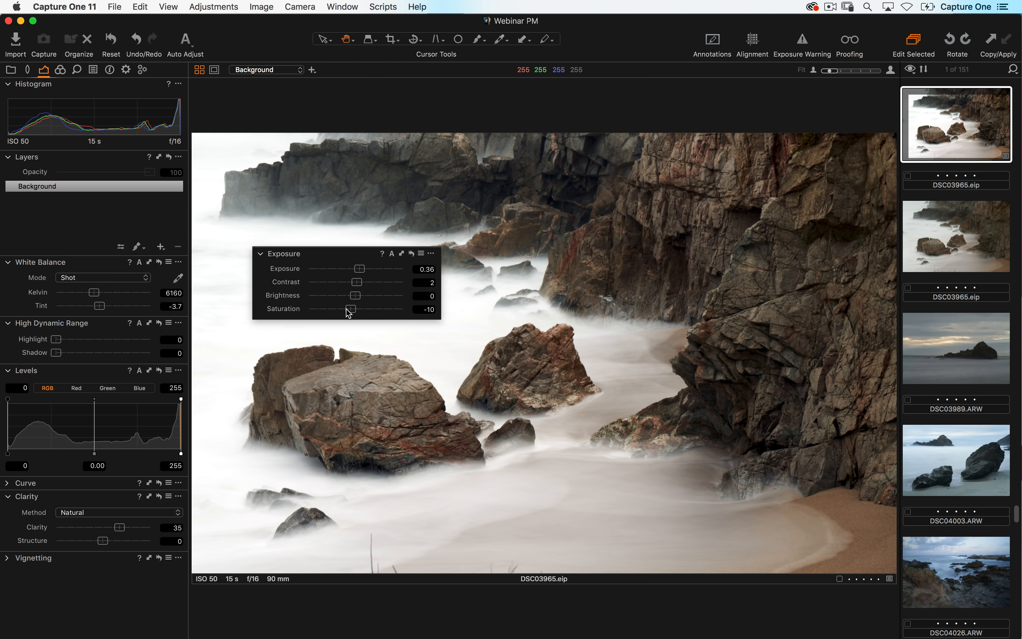
- Set the High Dynamic Range Shadow to 14 and, in the expanded Vignetting tool, Amount to -1.08
drag(57, 353, 71, 357)
click(8, 557)
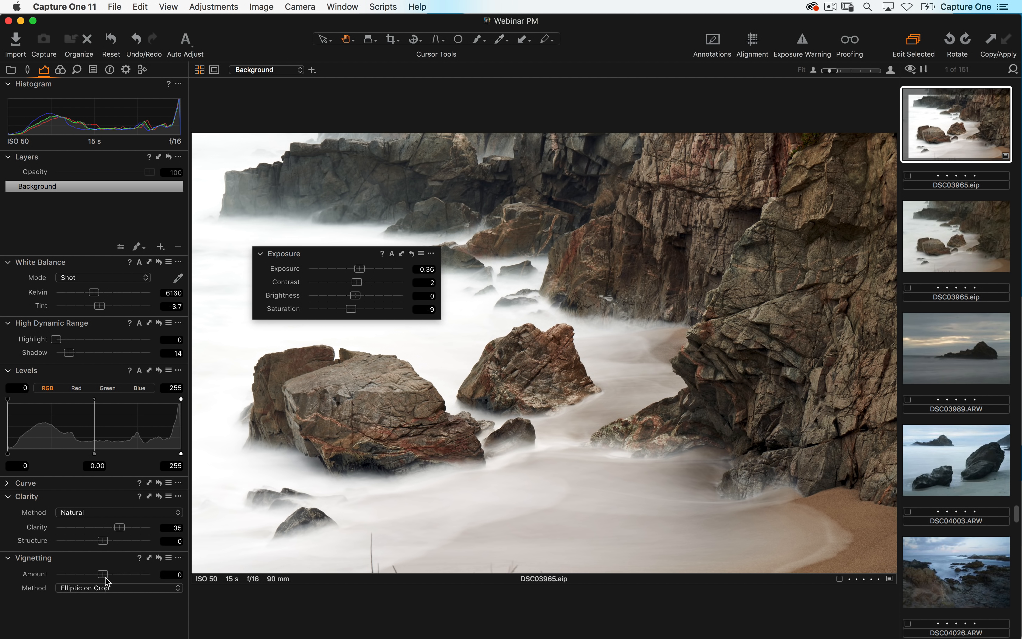
drag(104, 574, 90, 577)
- Crop the image to about 2000 × 1193 px with the Crop tool and return to the Pan tool
key(c)
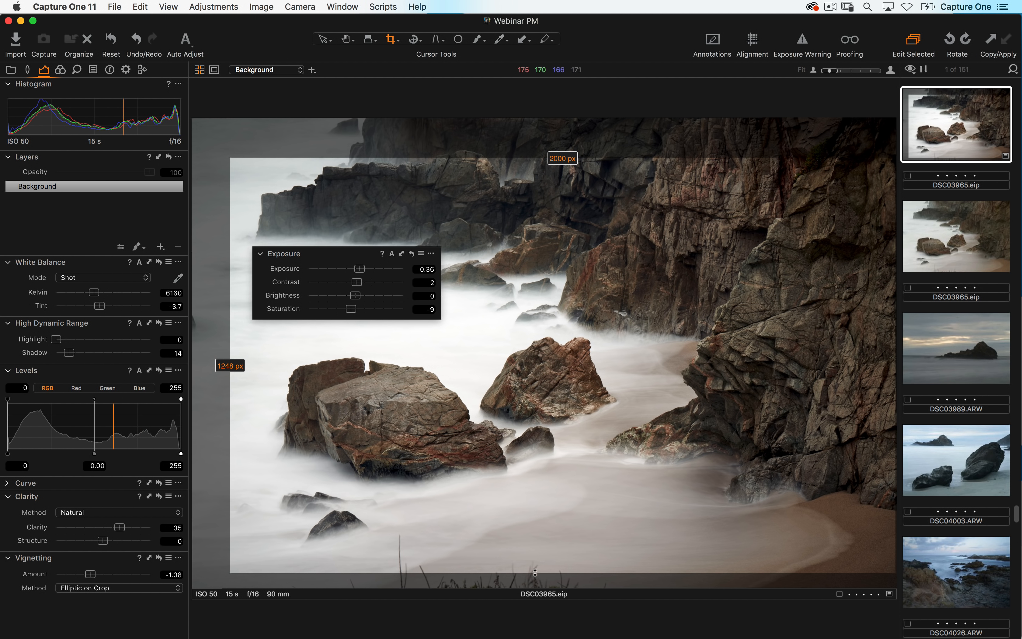
drag(532, 573, 532, 554)
drag(547, 443, 531, 444)
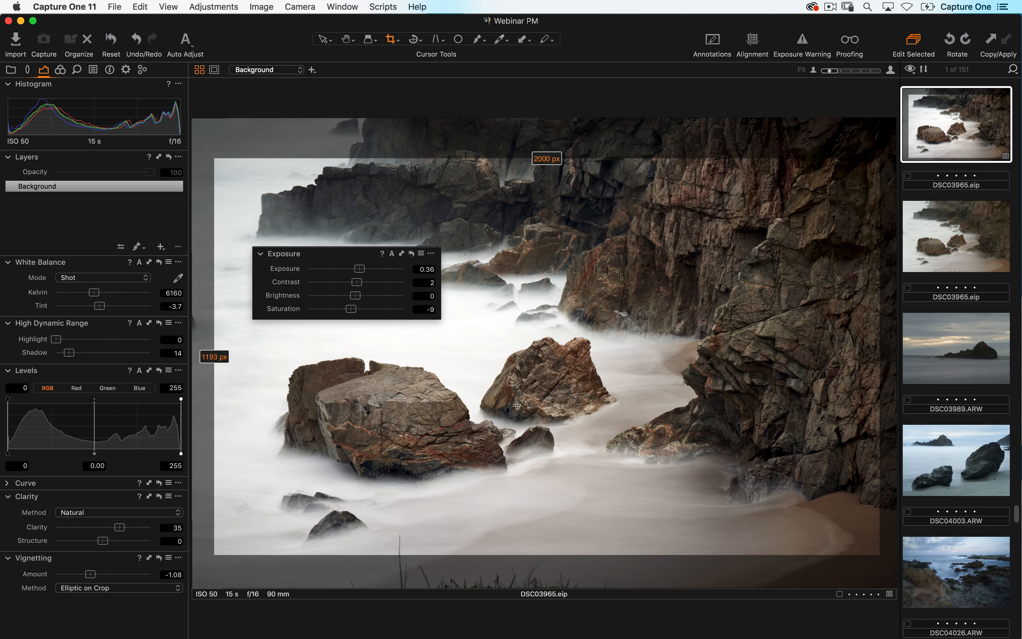
key(h)
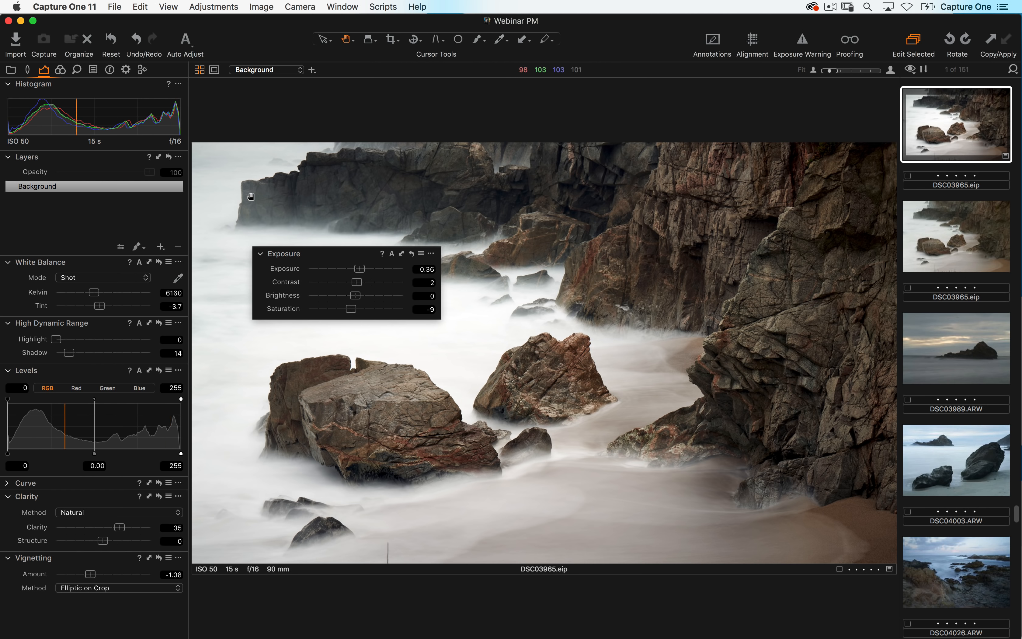
- Reset all adjustments on the image and undo the reset, repeating the toggle several times
click(112, 44)
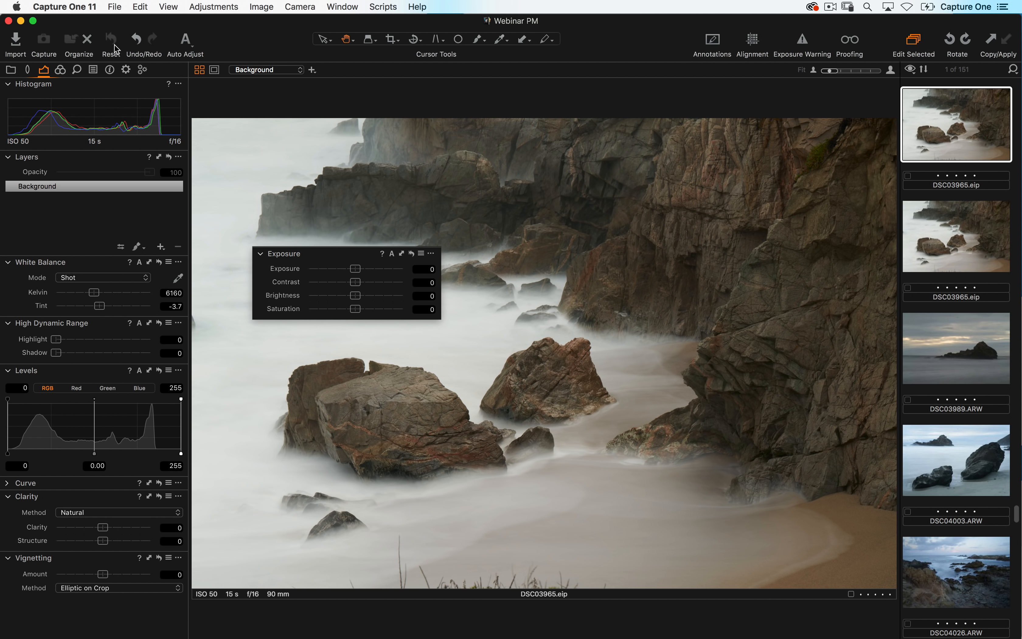
click(142, 6)
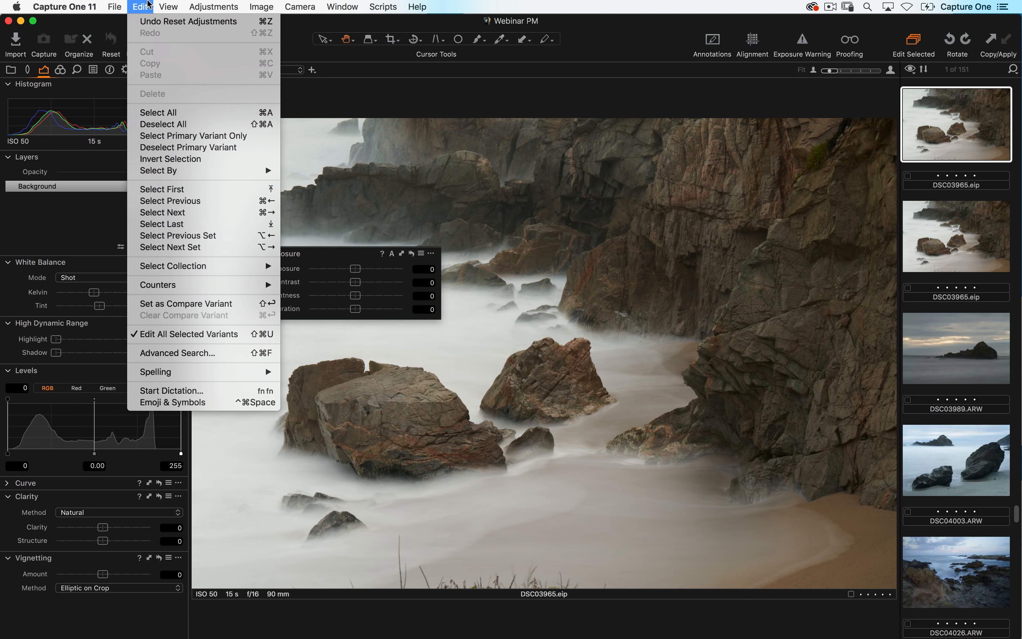
click(149, 22)
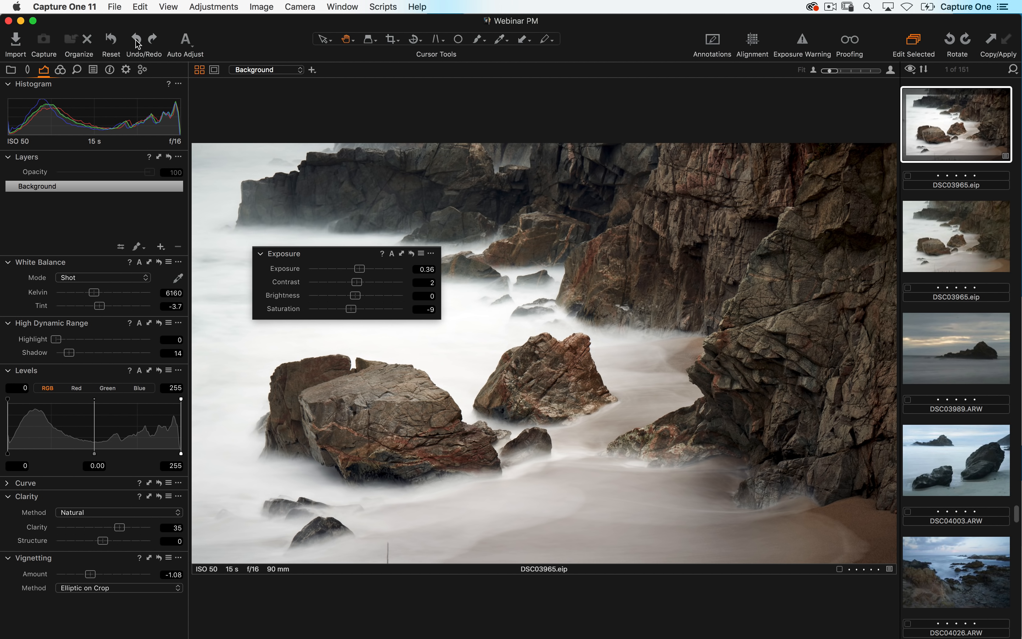
click(112, 39)
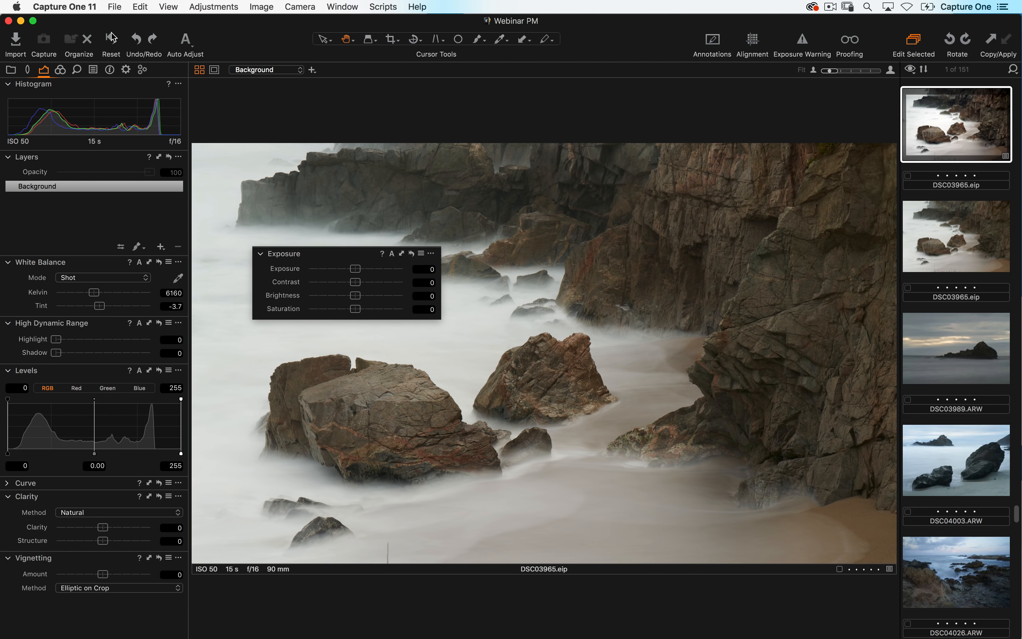
alt+click(116, 42)
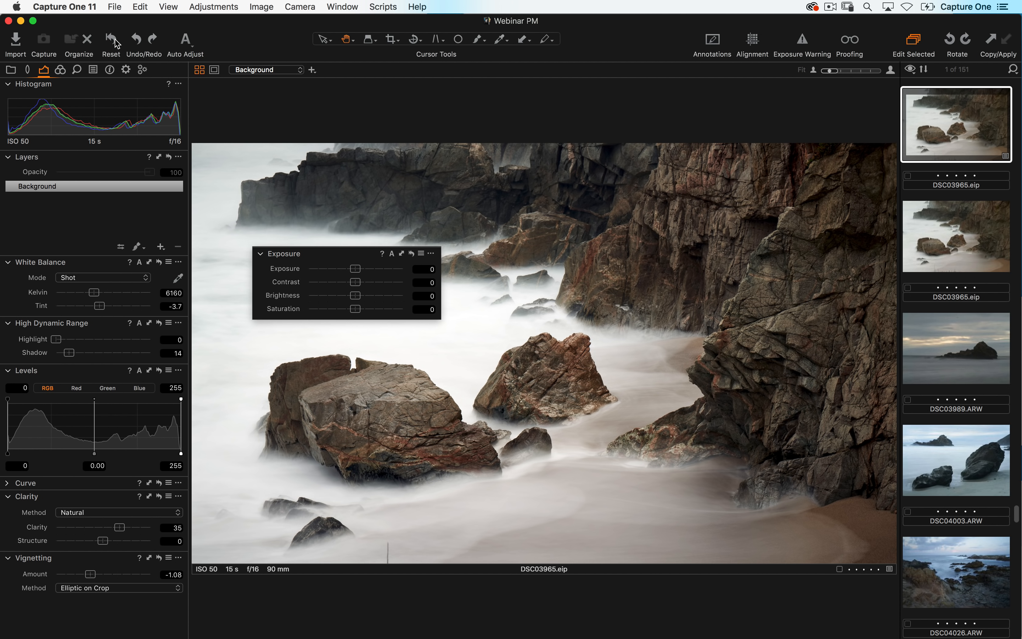
alt+click(117, 44)
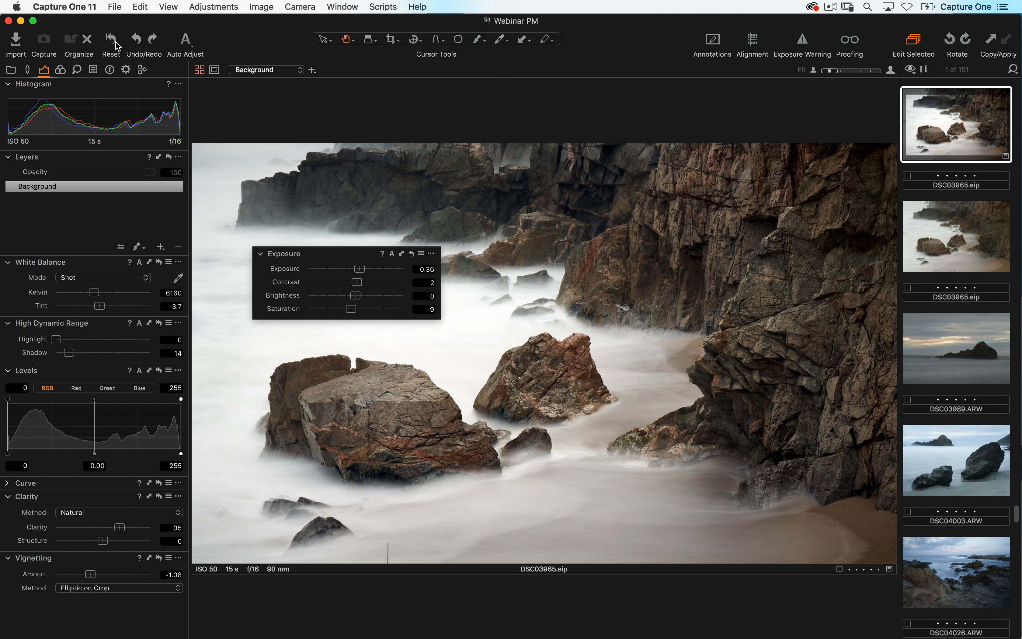
alt+click(117, 43)
click(117, 43)
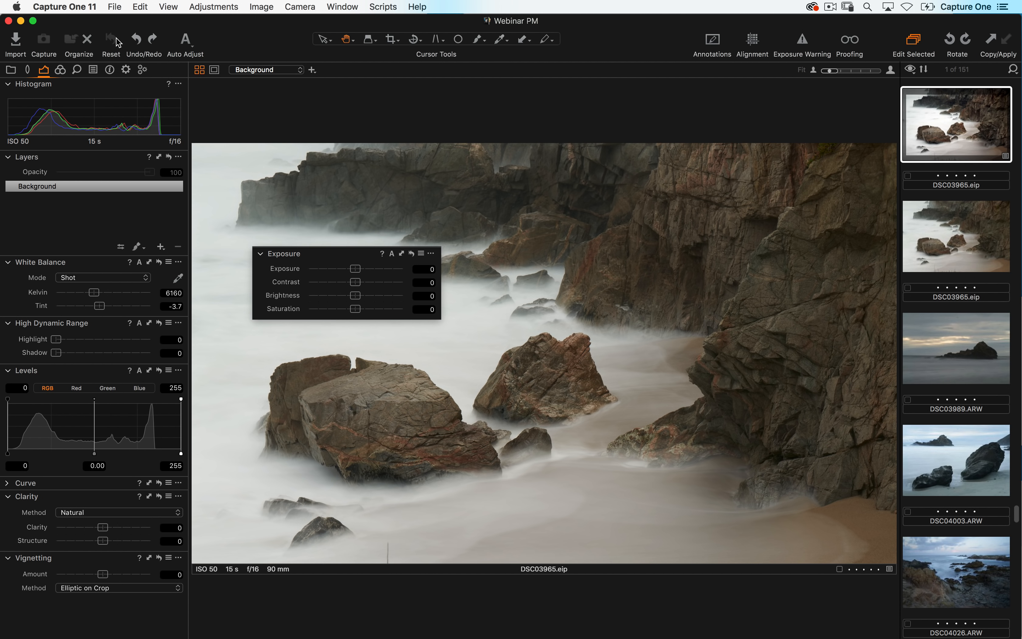
key(super+z)
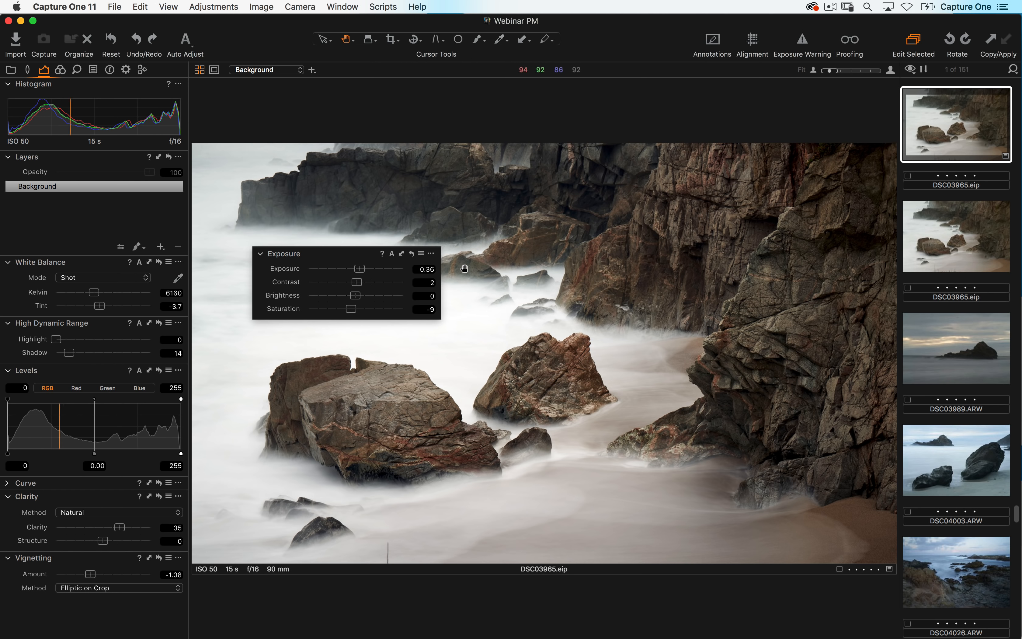
- Undo the crop and redo it
click(144, 5)
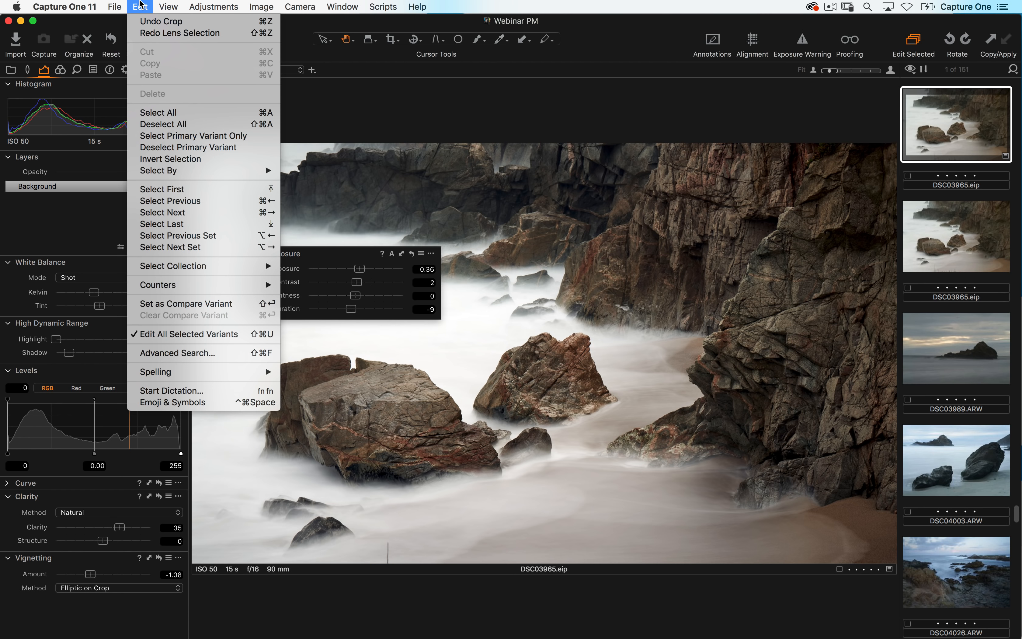
click(144, 21)
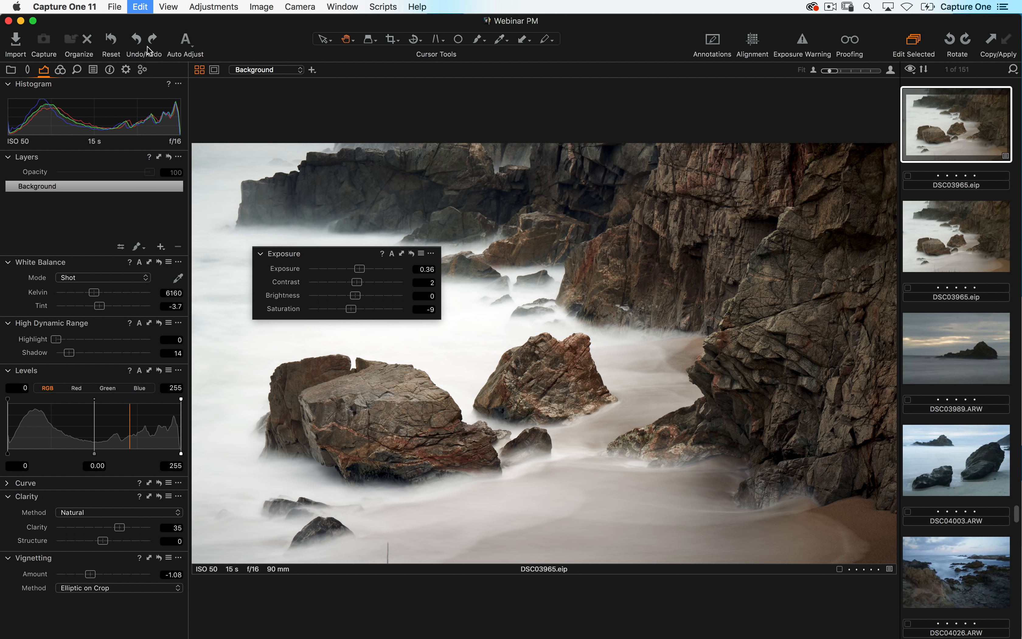
click(145, 5)
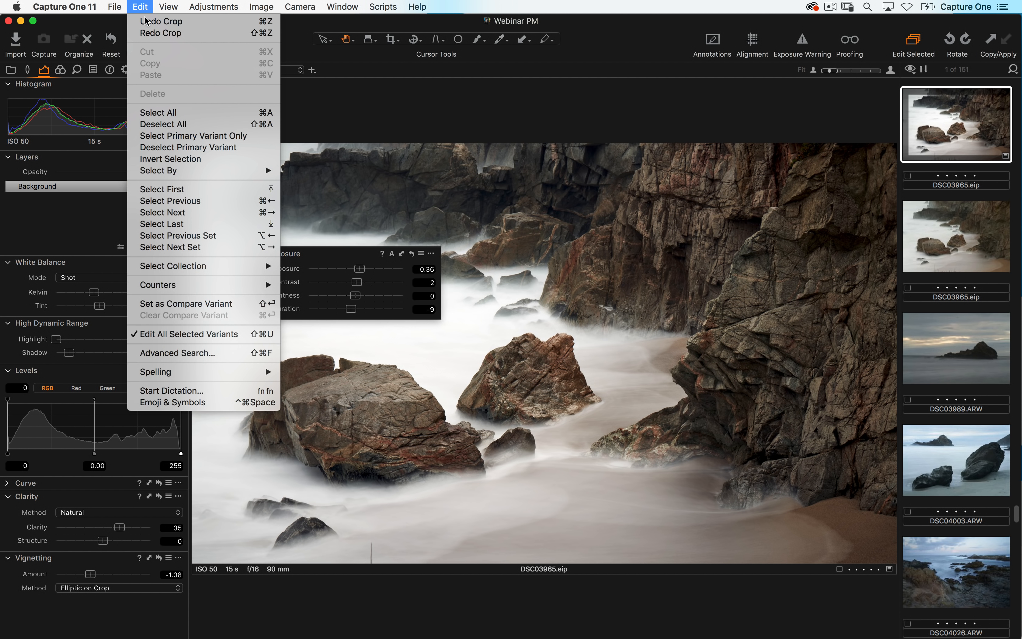
click(152, 31)
- Select DSC03989.ARW in the browser and undo the selection
click(963, 357)
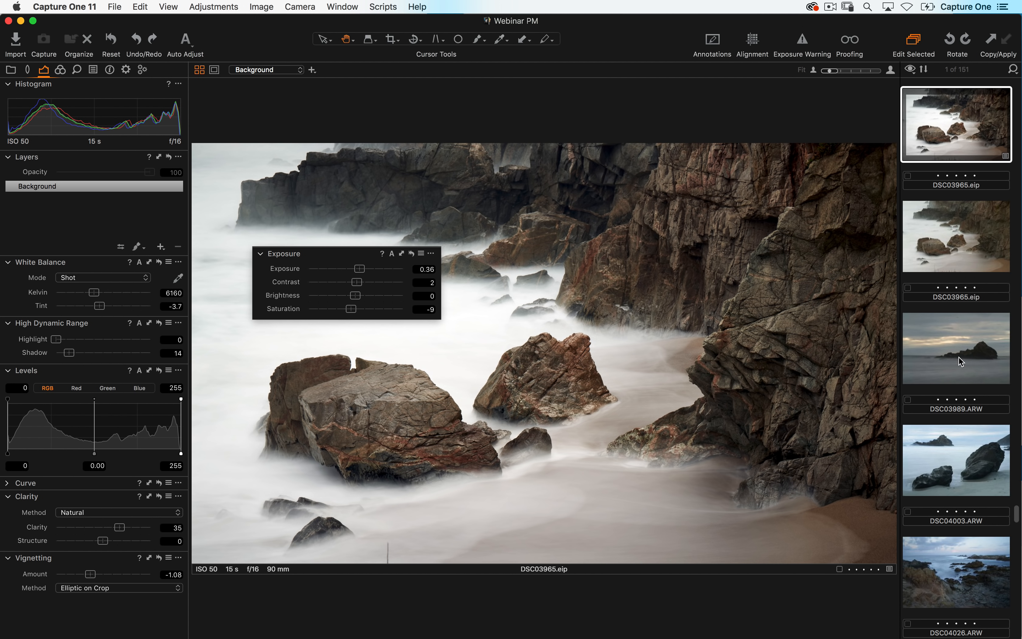
click(140, 5)
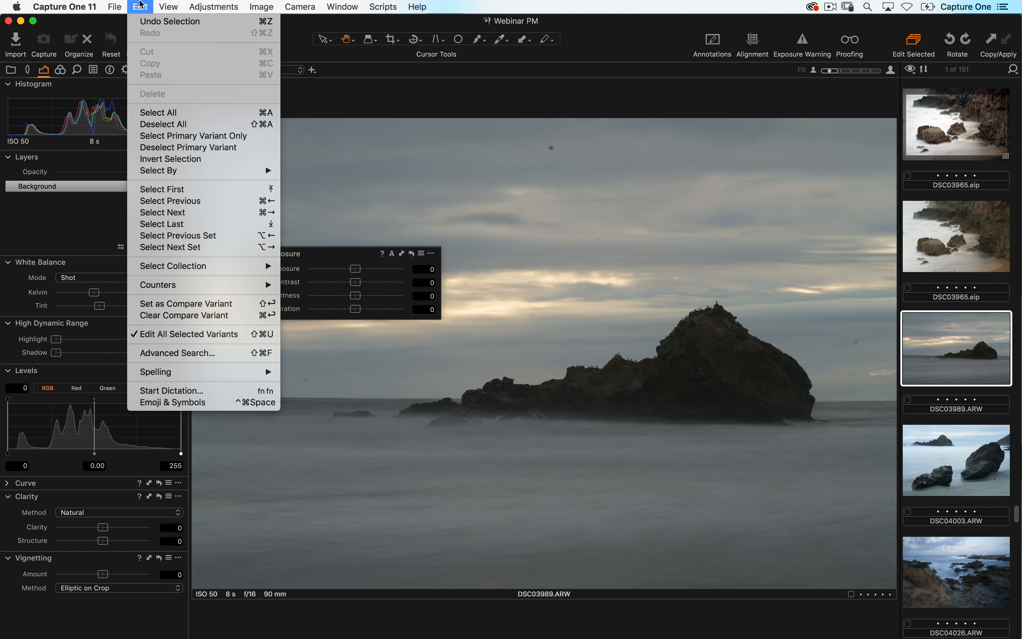
click(144, 21)
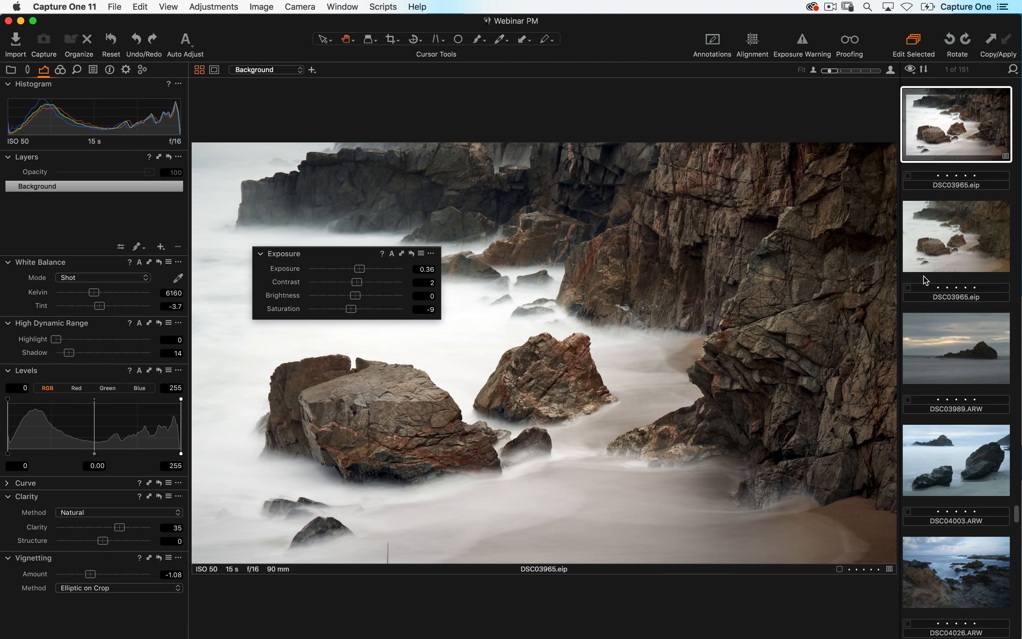
- Select DSC03989.ARW and set its Shadow to 39 and Clarity to 46
click(956, 351)
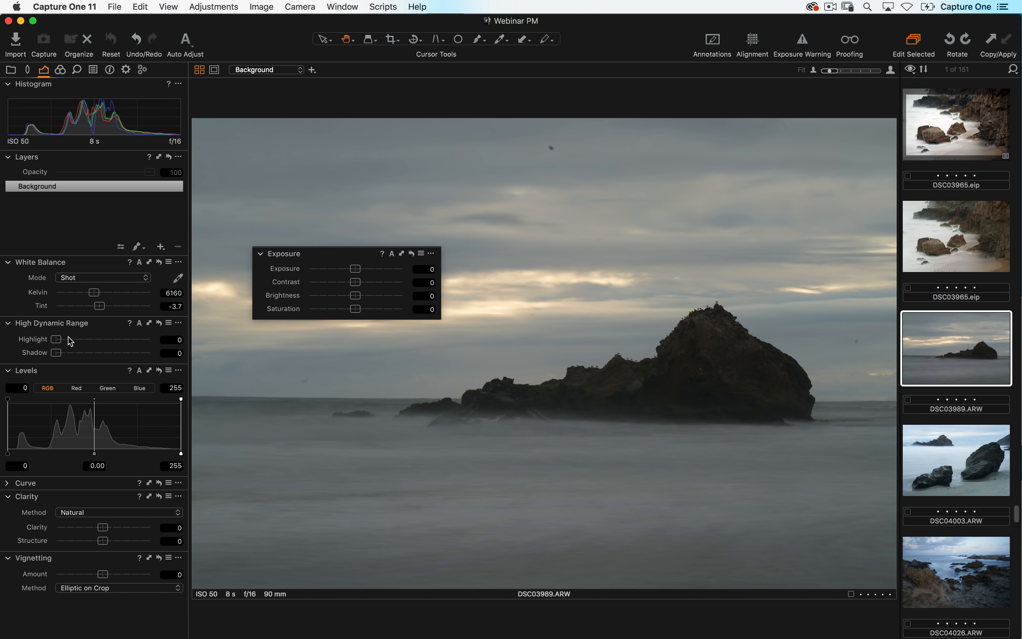
drag(58, 355, 95, 355)
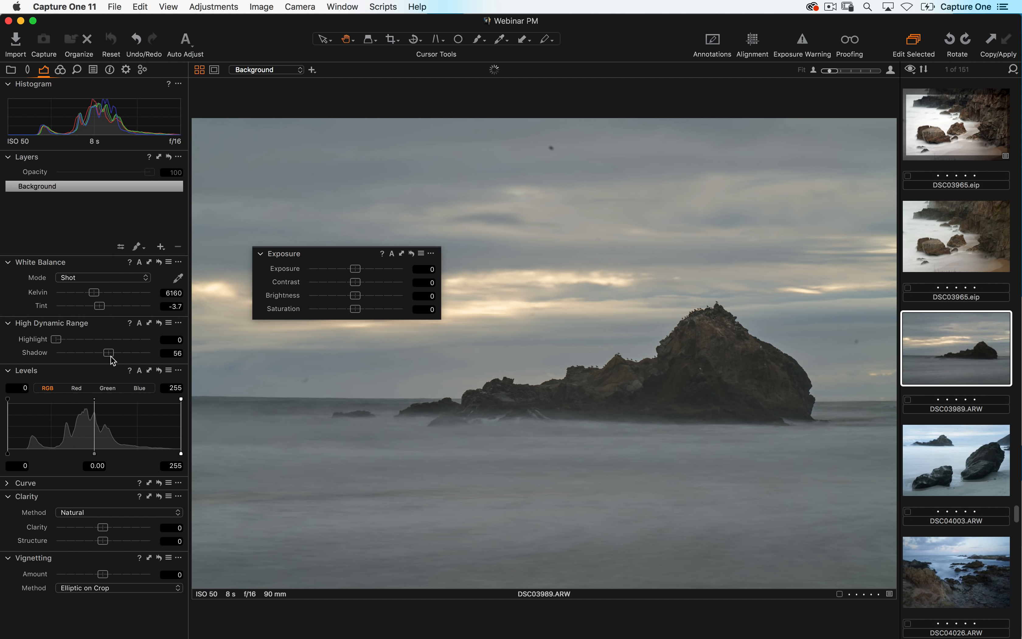
drag(112, 527, 133, 528)
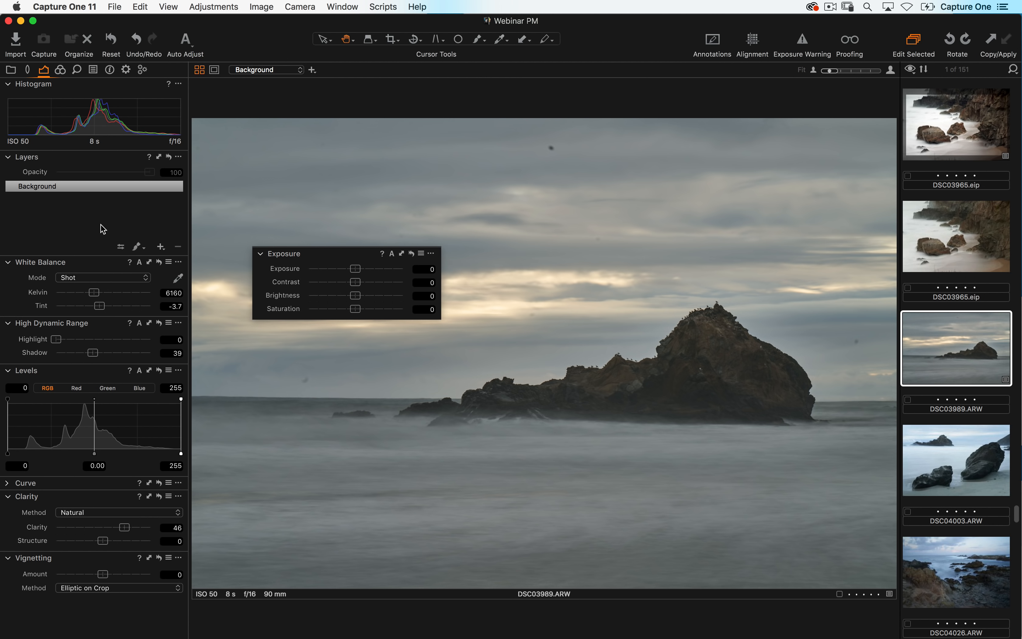
- Select DSC03965.elp, undo that selection, and redo it
click(946, 122)
click(140, 6)
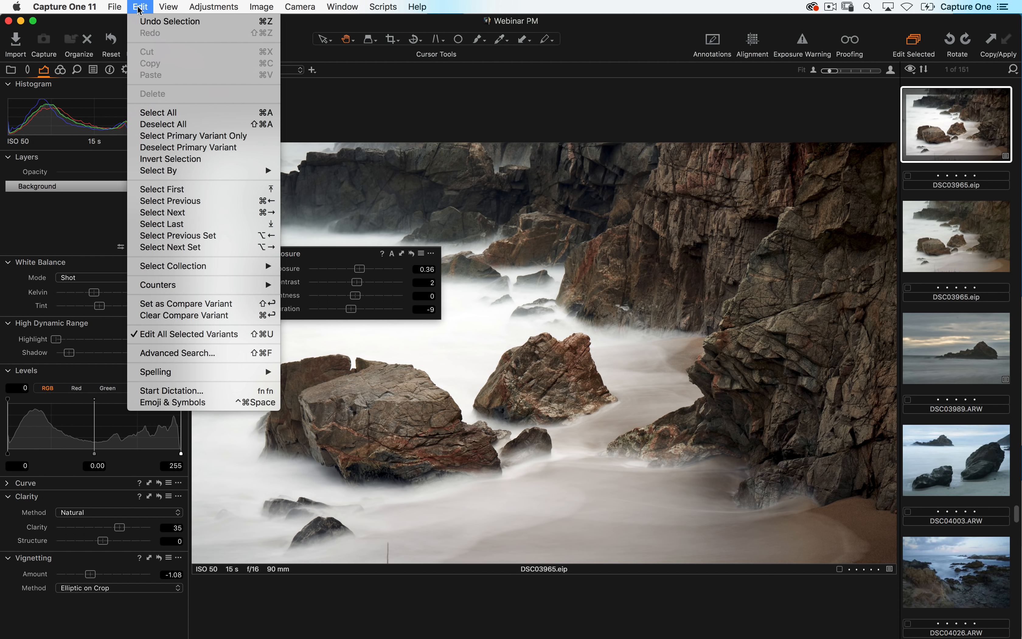
click(143, 22)
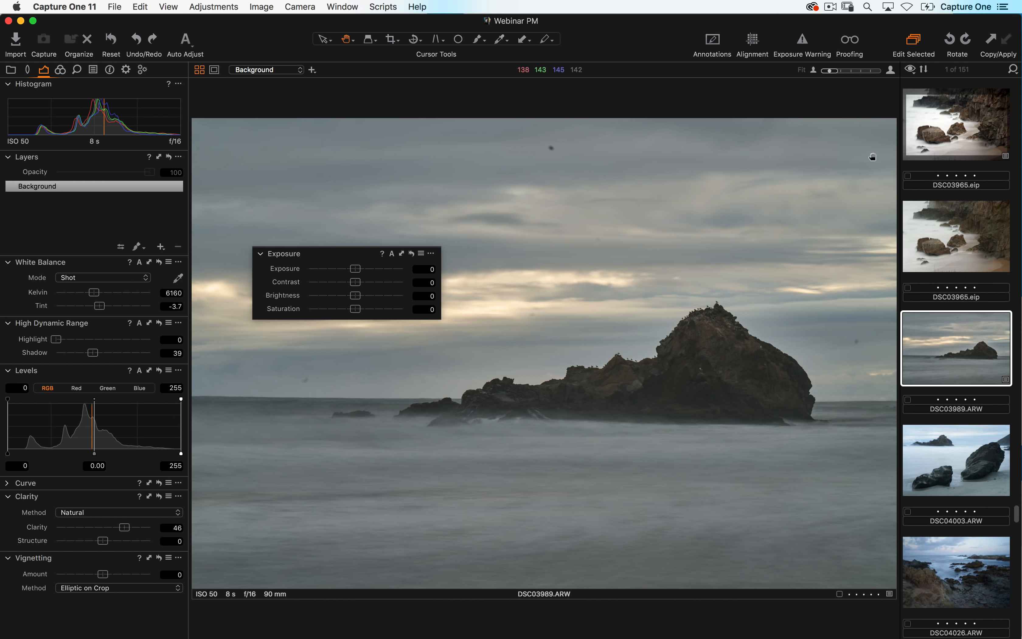
key(super+shift+z)
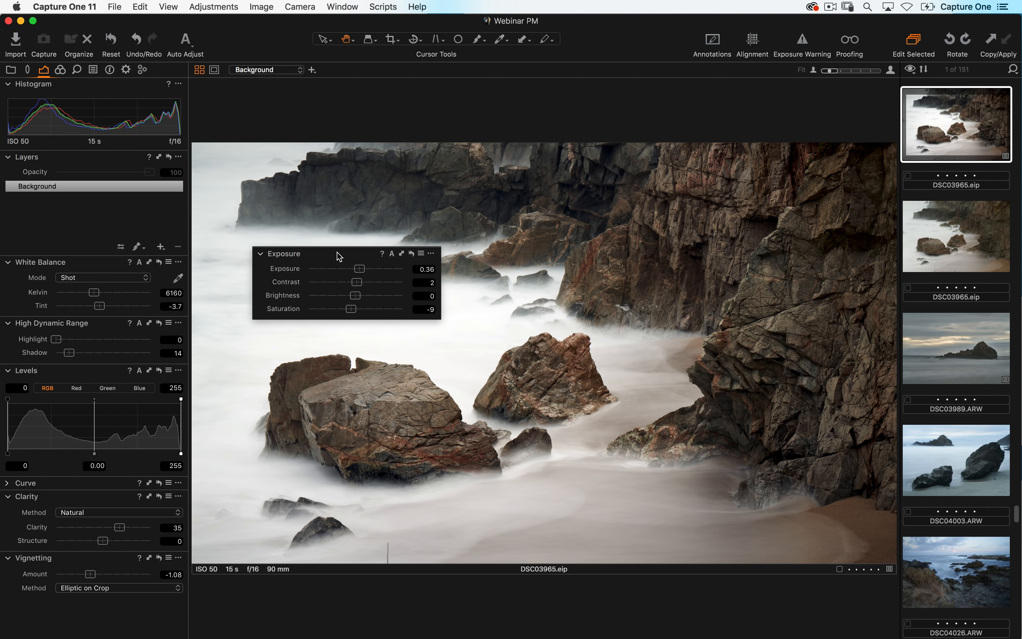
- Dock the floating Exposure tool back into the tool tab above White Balance and expand it
drag(339, 256, 93, 272)
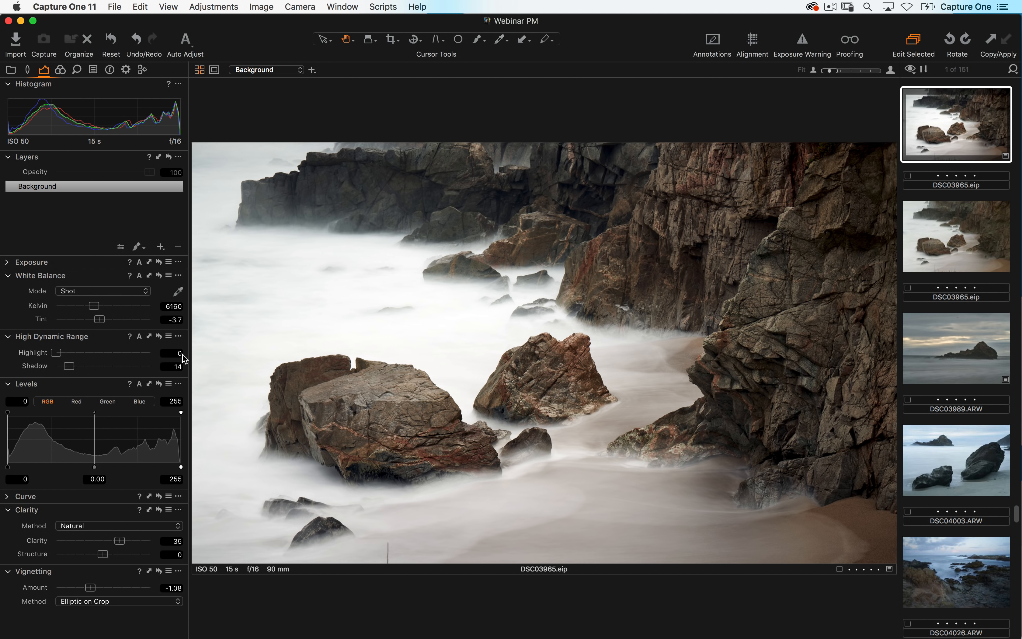
click(8, 263)
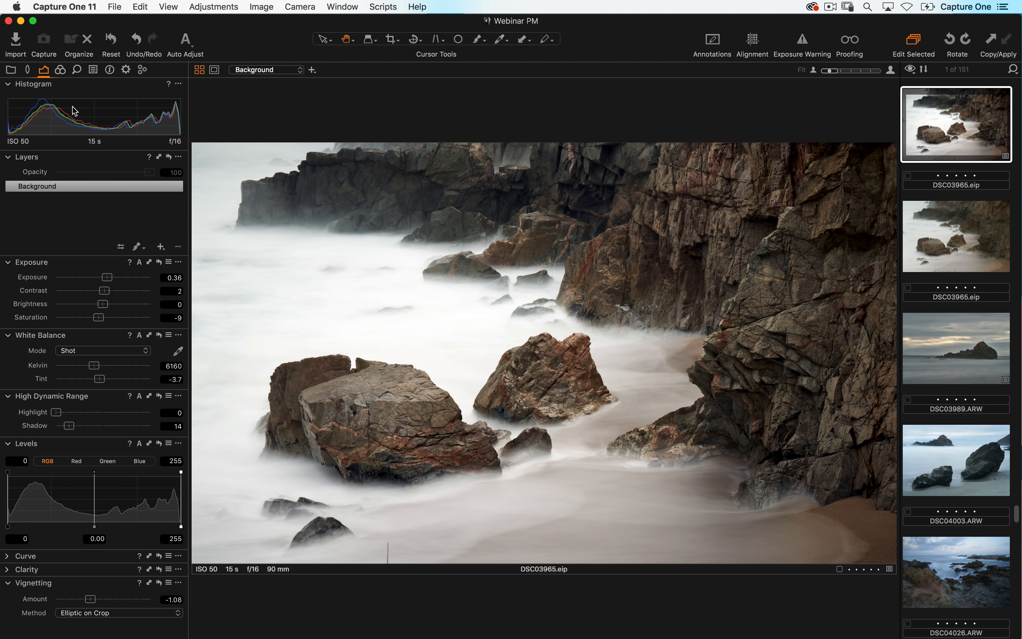
- Switch to the Library tool tab and open the File menu, closing it without choosing a command
click(11, 70)
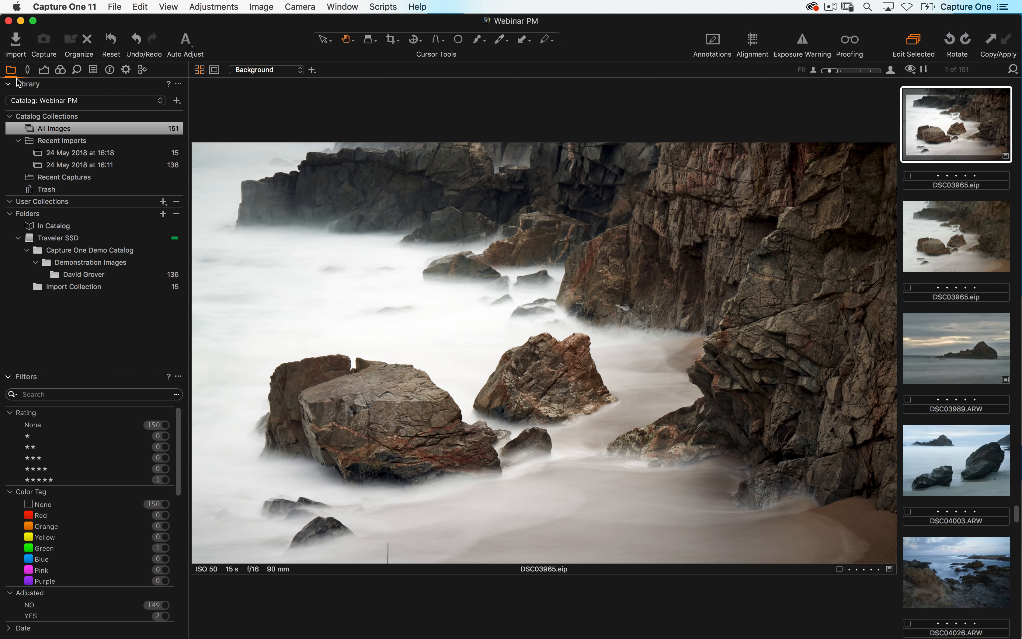
click(114, 7)
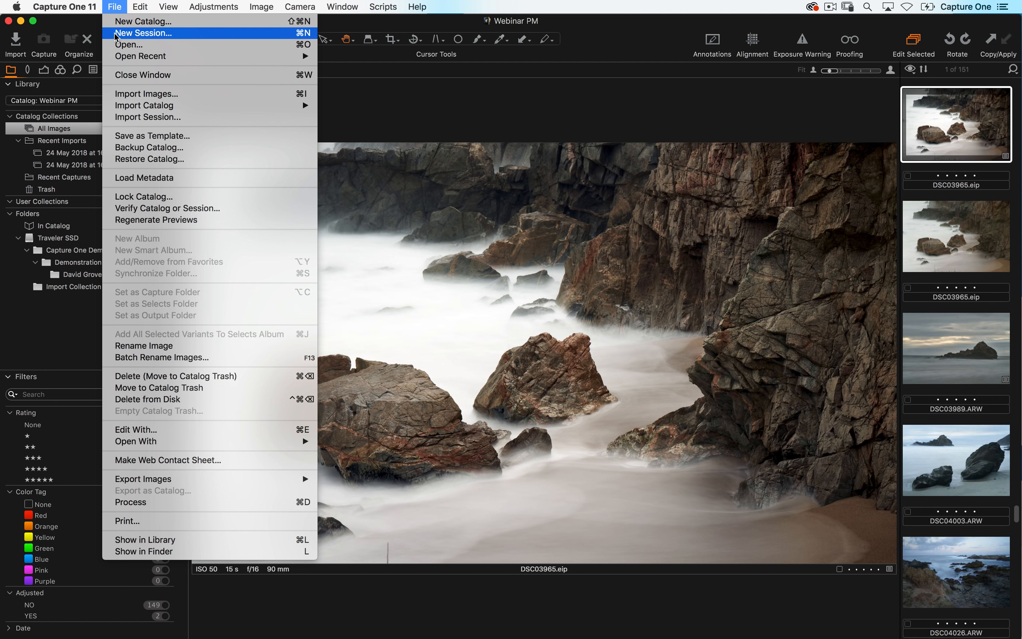
mouse_move(139, 56)
click(372, 70)
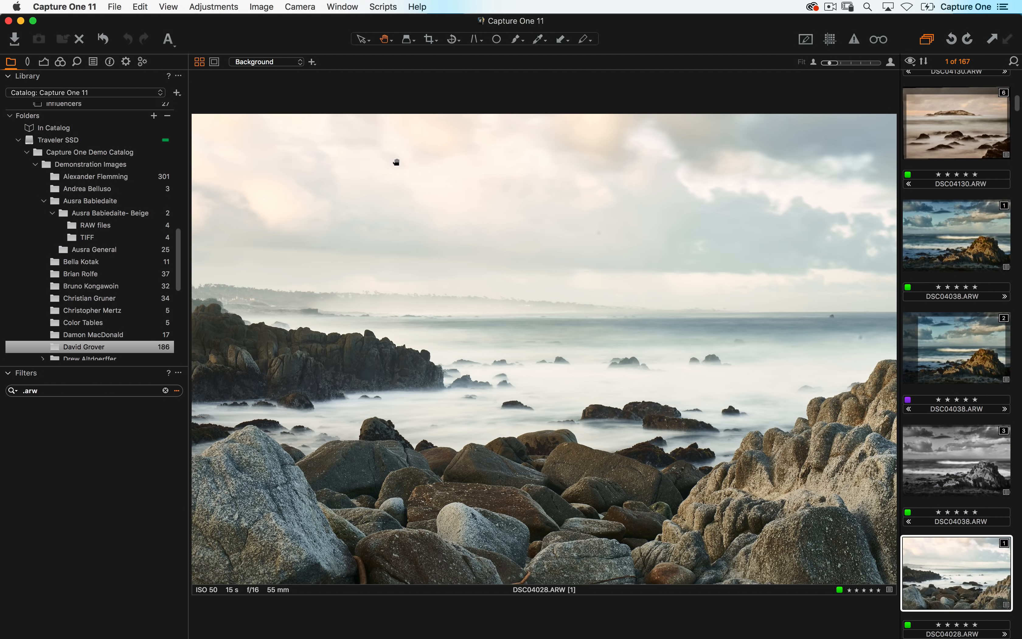
- Move the catalog window aside to reveal the other open catalog window, then move it back into place
drag(278, 28, 324, 88)
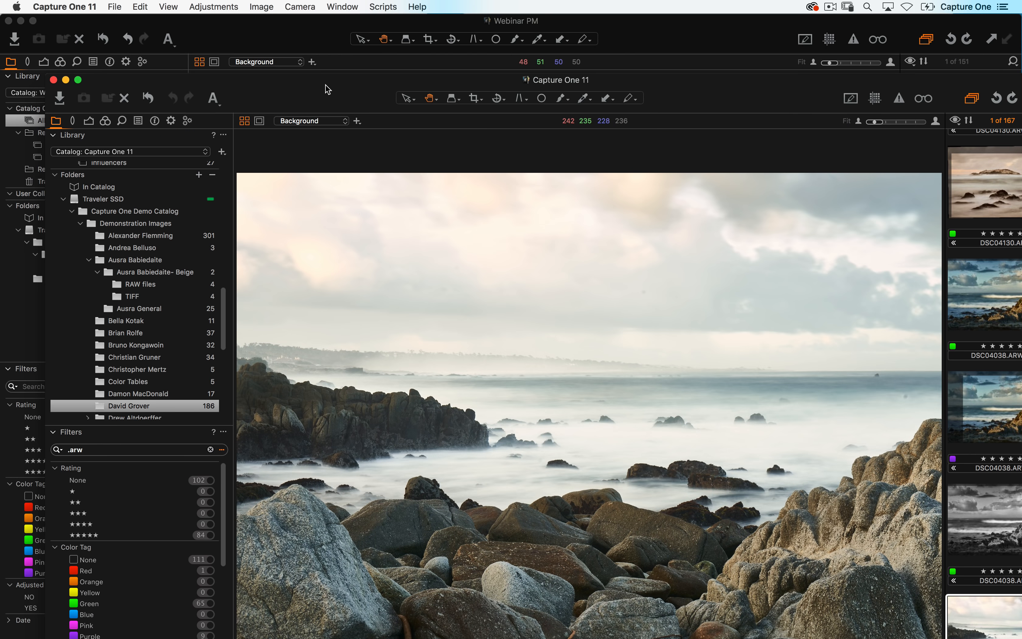
click(437, 22)
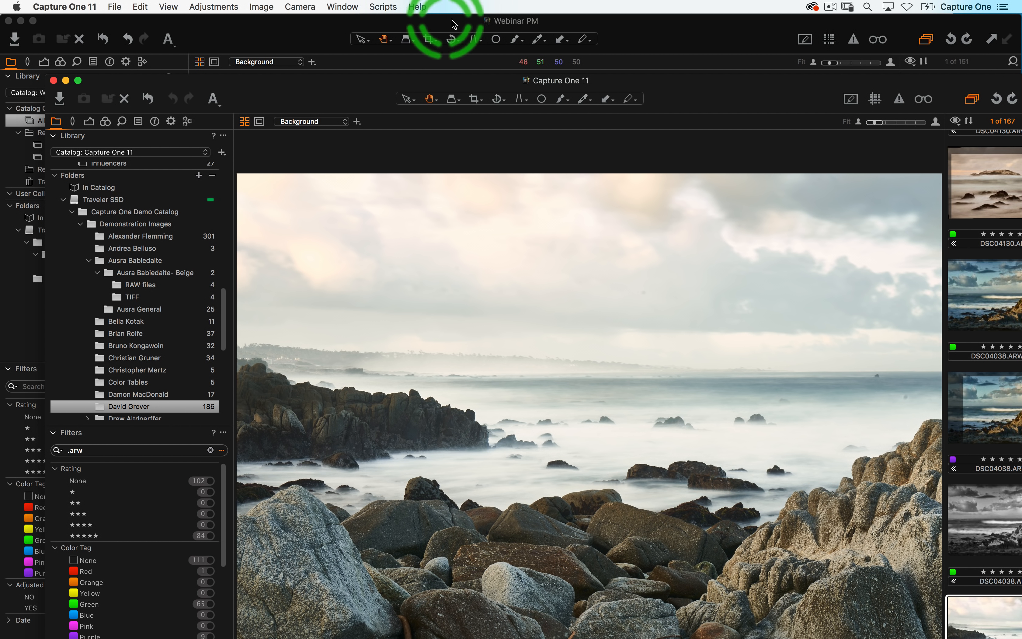
click(453, 119)
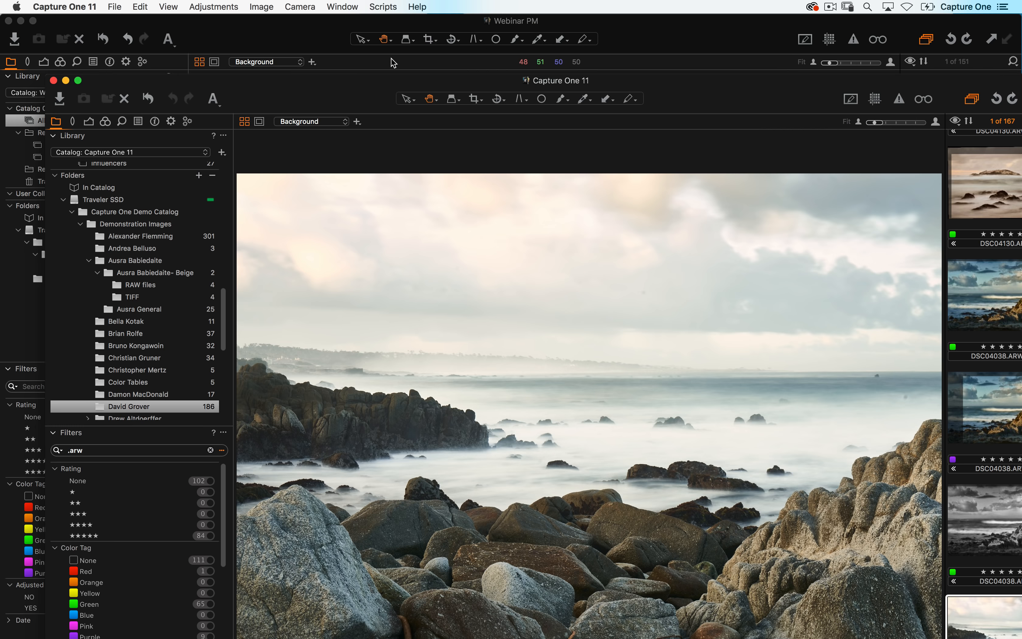
drag(334, 89, 289, 22)
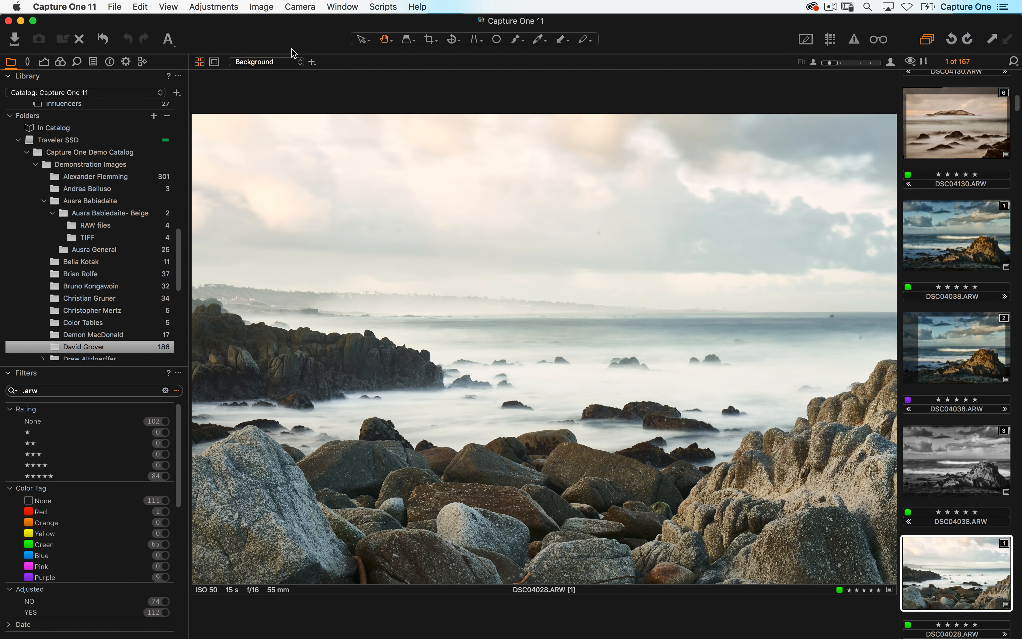
- Open the Zach Sutton folder and select IMG_0760.CR2, hiding the viewer and showing it again
scroll(115, 260, down, 10)
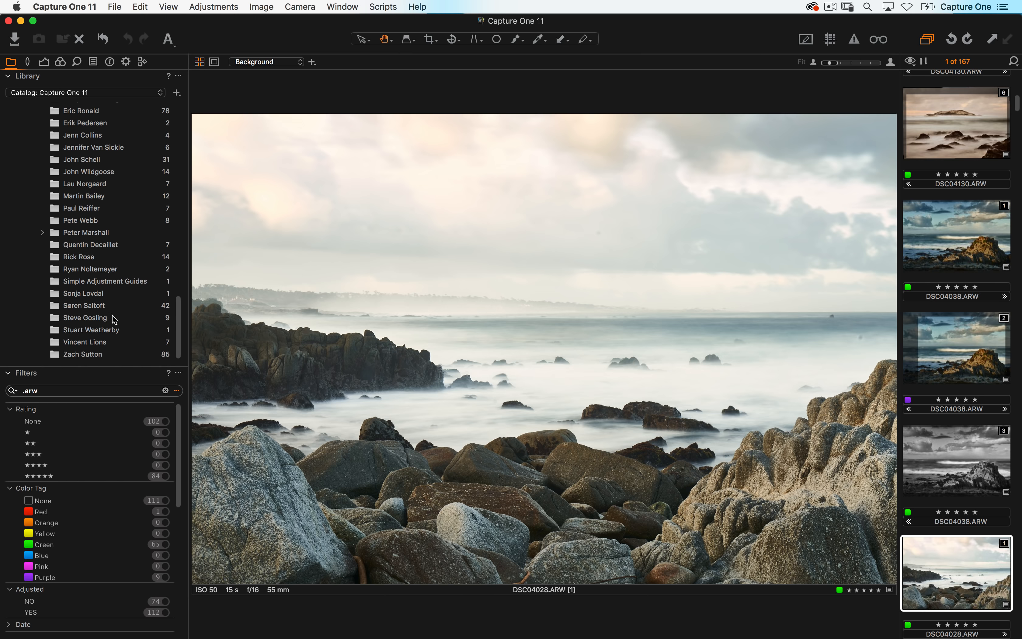
click(100, 355)
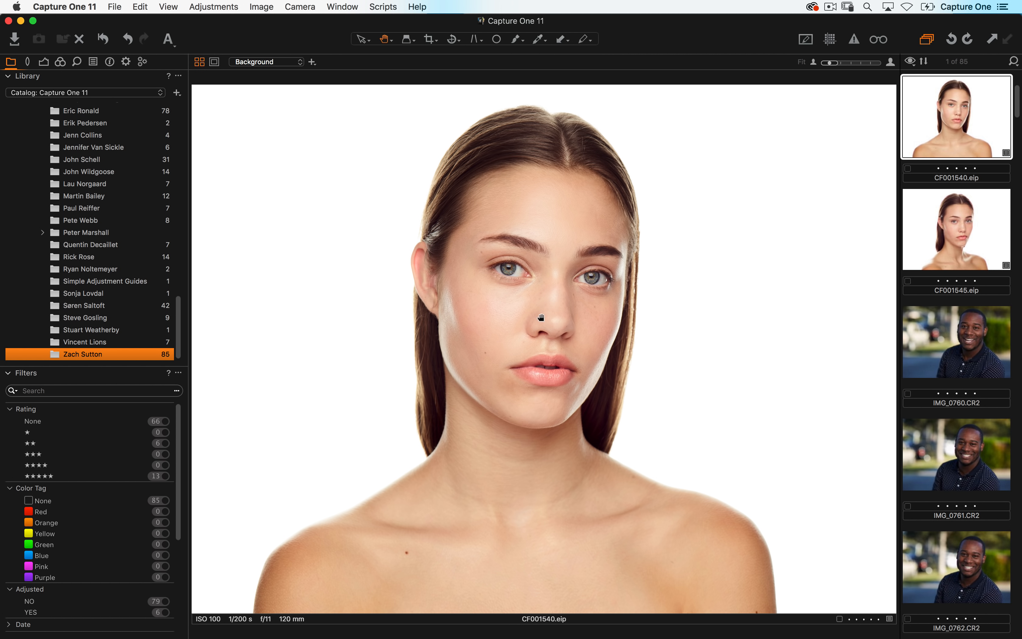
key(super+alt+v)
scroll(516, 271, down, 5)
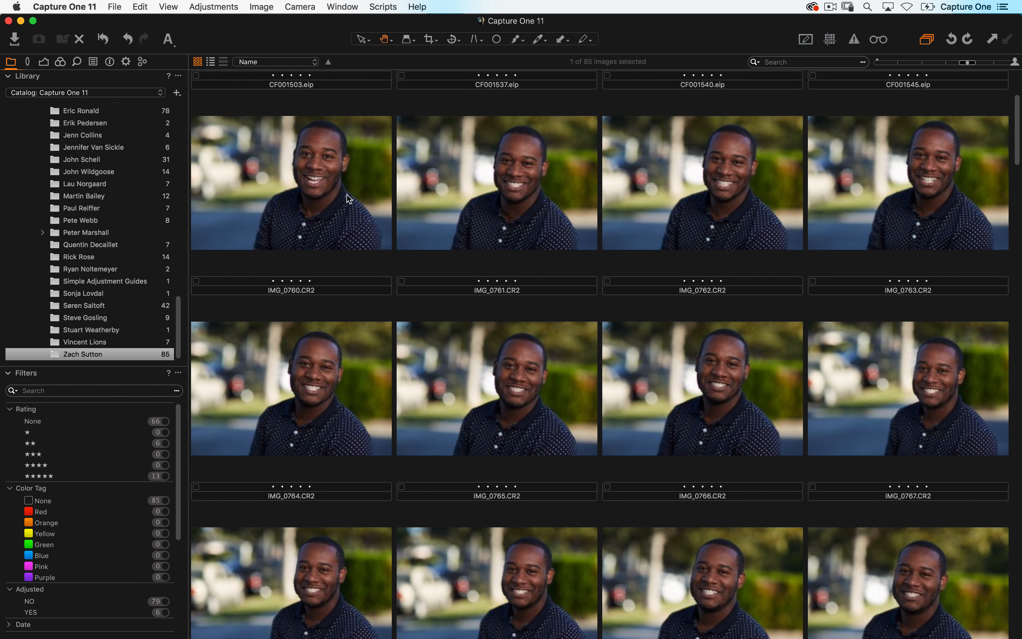
click(362, 218)
scroll(434, 231, down, 1)
key(super+alt+v)
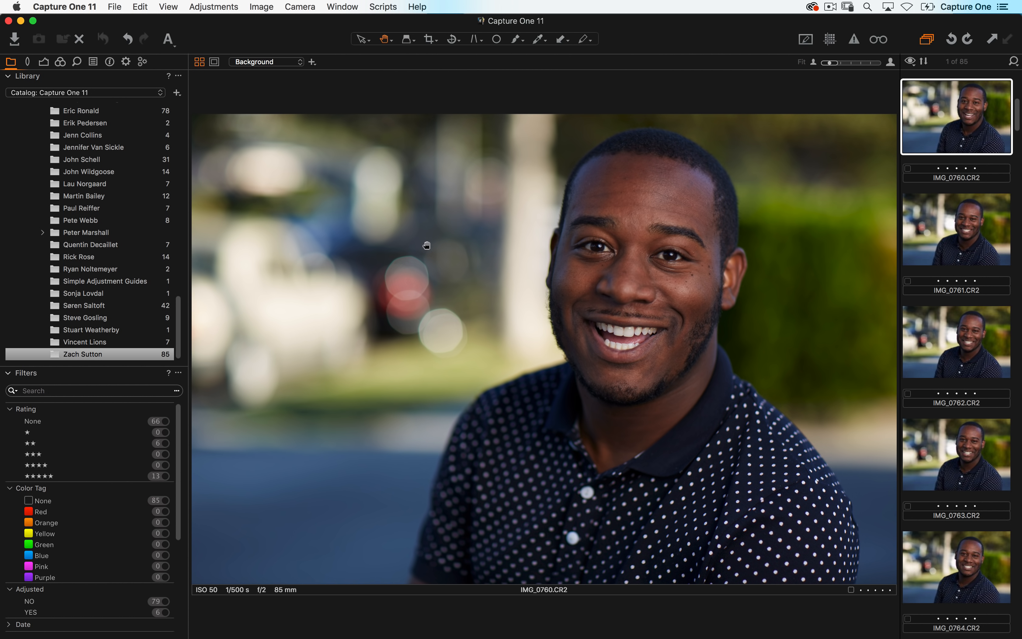
- Switch to the Exposure tool tab and show text labels under the toolbar icons
click(44, 62)
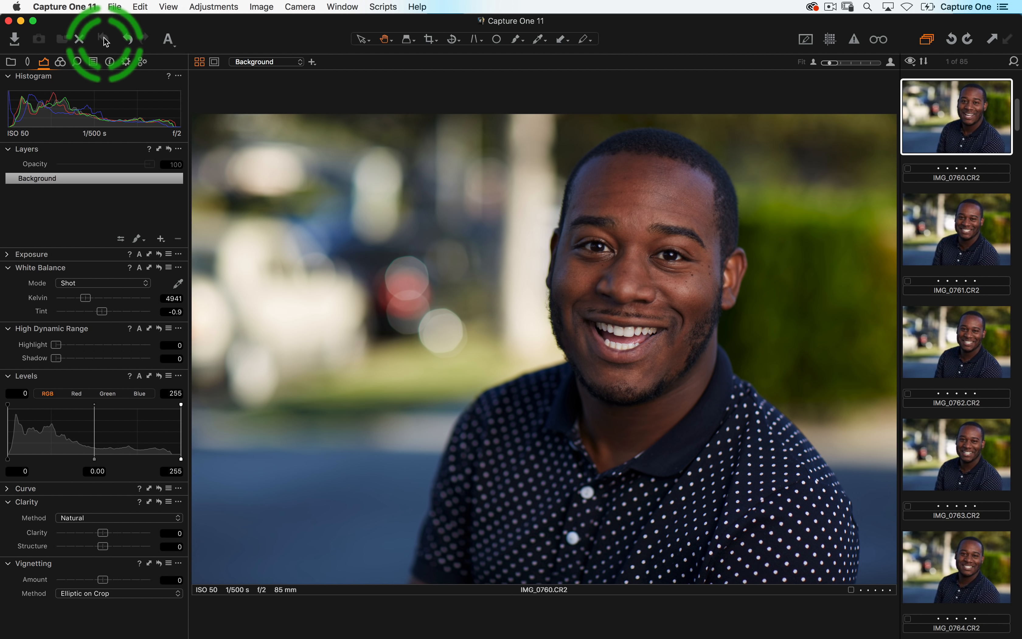
right_click(274, 35)
click(310, 40)
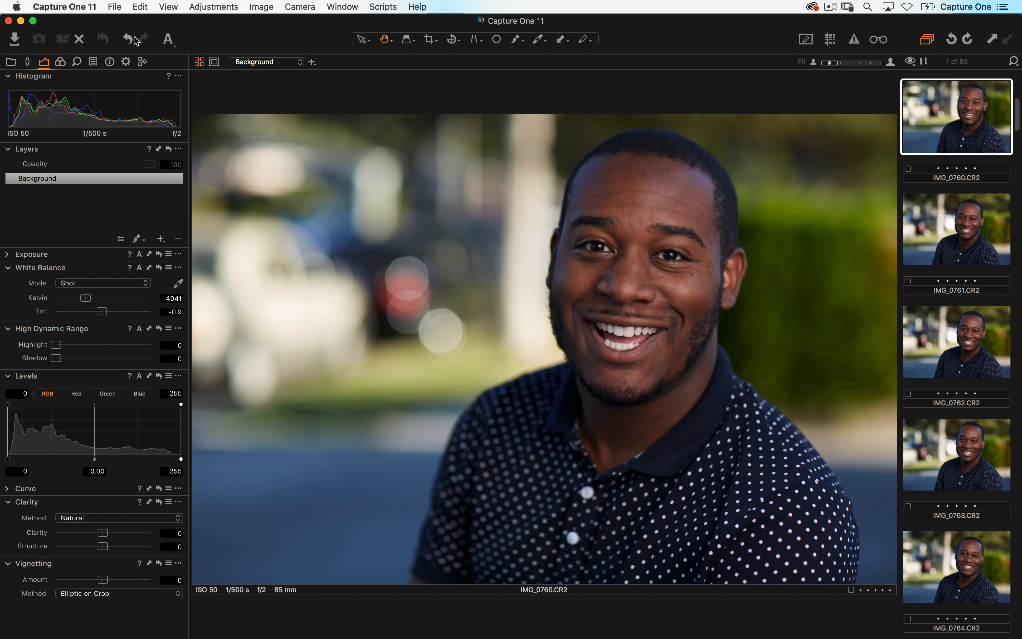
click(114, 41)
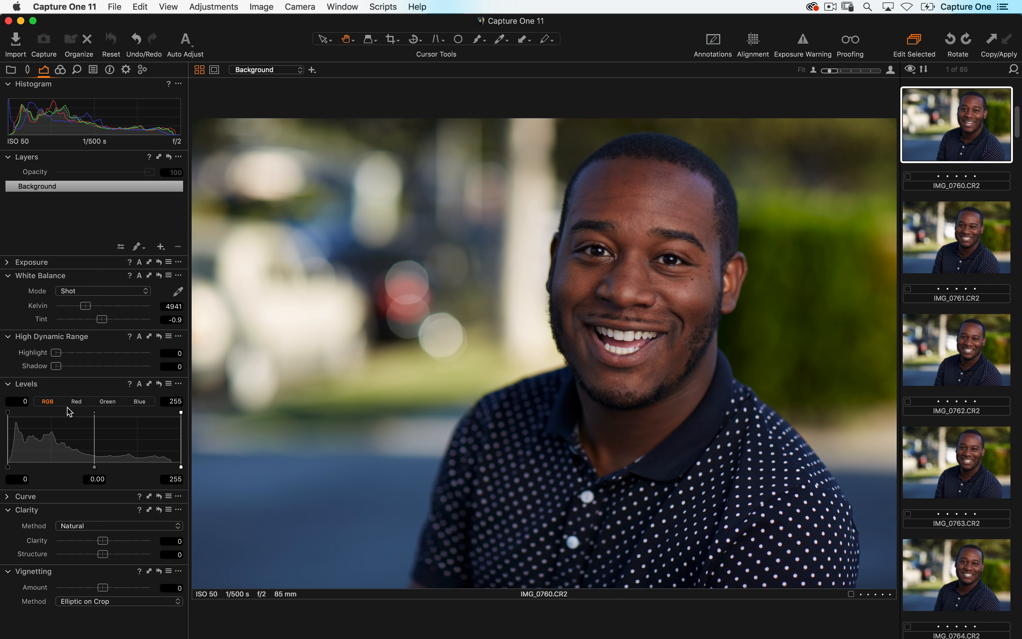
- Expand the Exposure tool and adjust its sliders to Exposure 0.26 and Contrast 11
click(8, 262)
drag(108, 282, 113, 296)
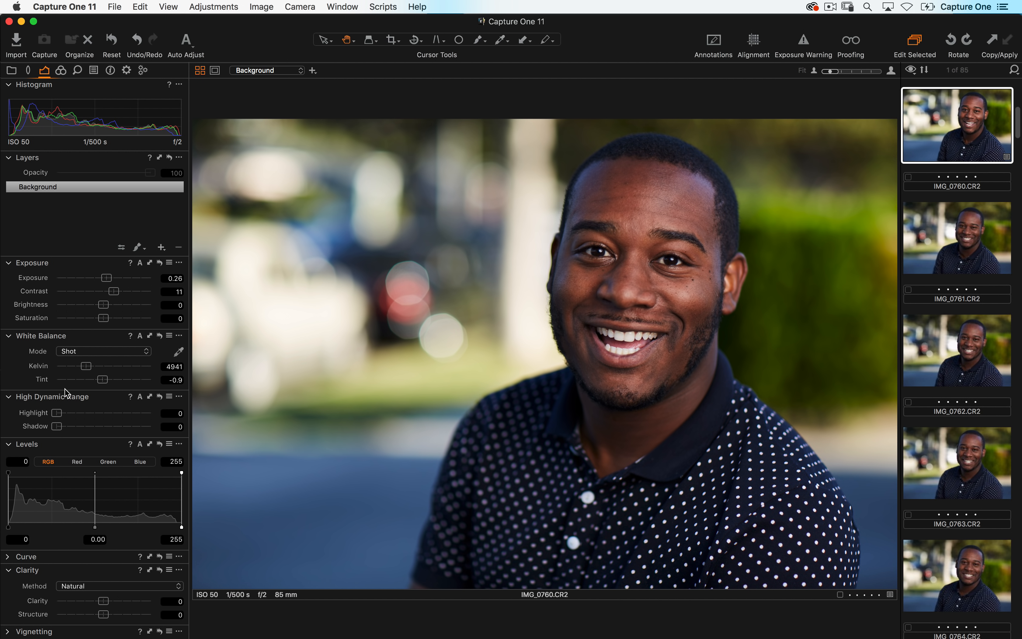
- Raise the High Dynamic Range Shadow to 21 and expand Vignetting, setting its Amount to -1.1
drag(59, 426, 79, 429)
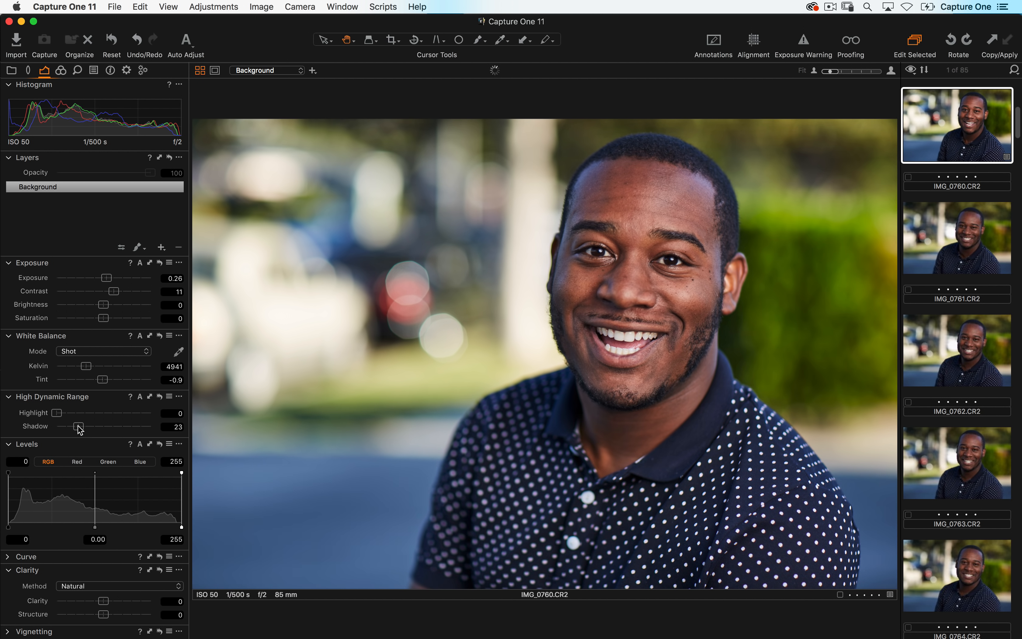
click(20, 631)
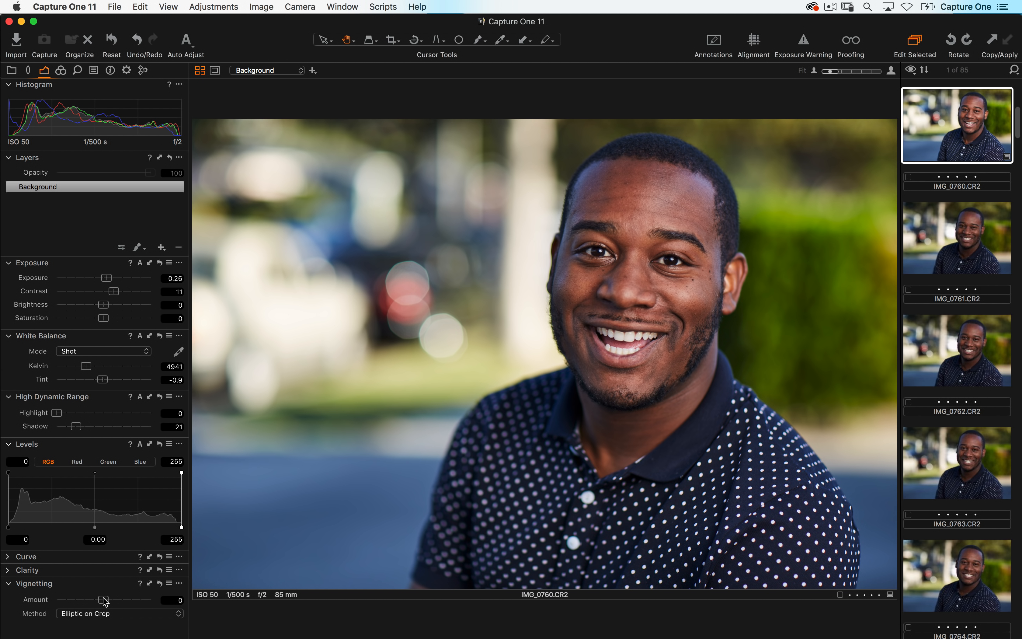
drag(104, 601, 85, 597)
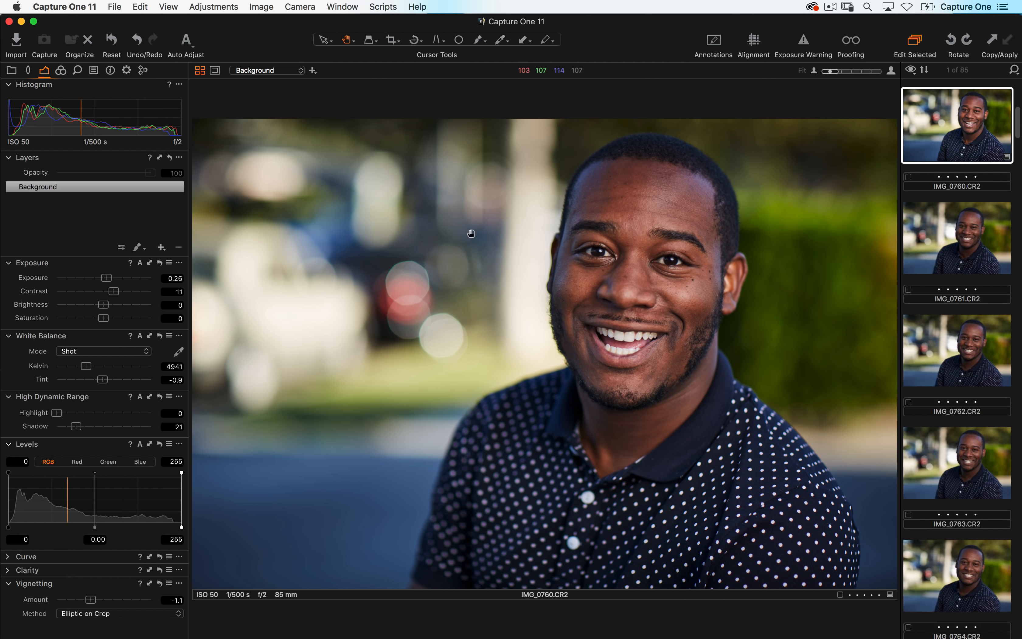
- Copy the adjustments from IMG_0760.CR2 and select IMG_0760 through IMG_0765 together
click(702, 245)
click(964, 239)
click(989, 42)
shift+click(962, 589)
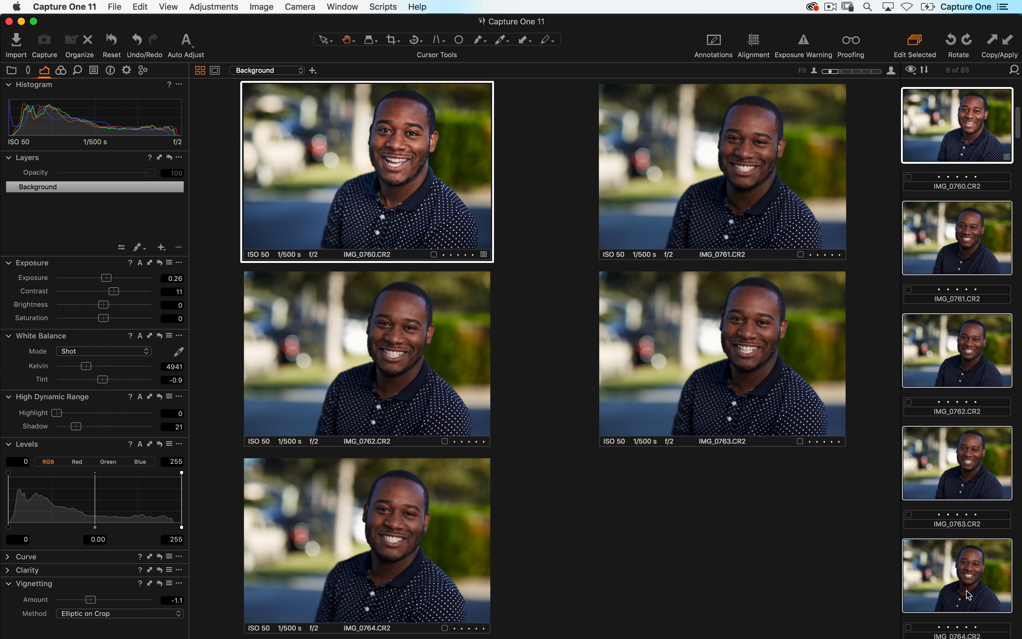
scroll(920, 522, down, 3)
shift+click(940, 574)
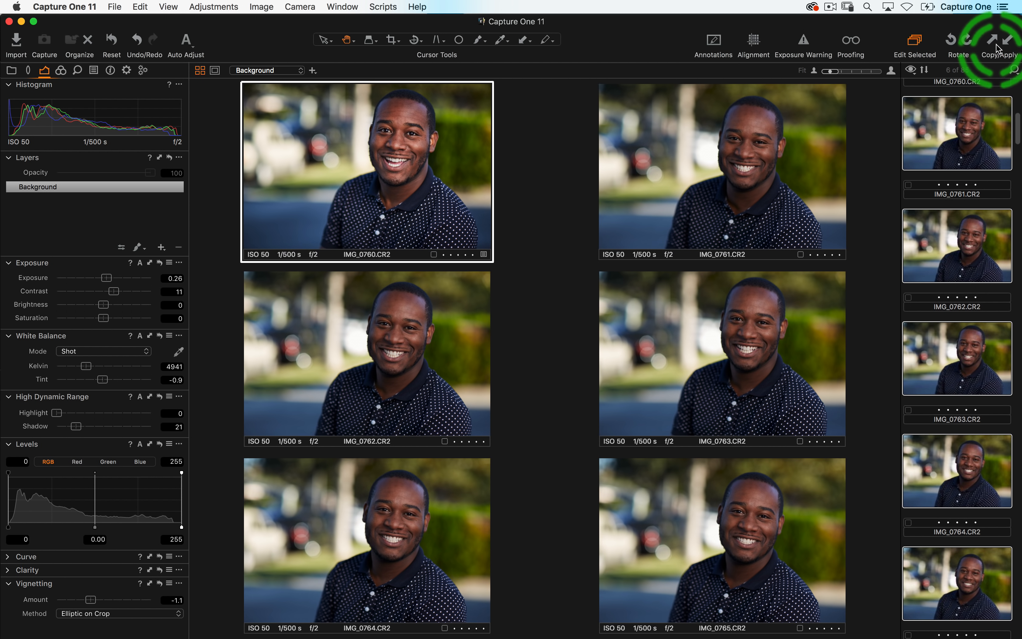
- Apply the copied adjustments to the selected images, then undo the application
click(1007, 42)
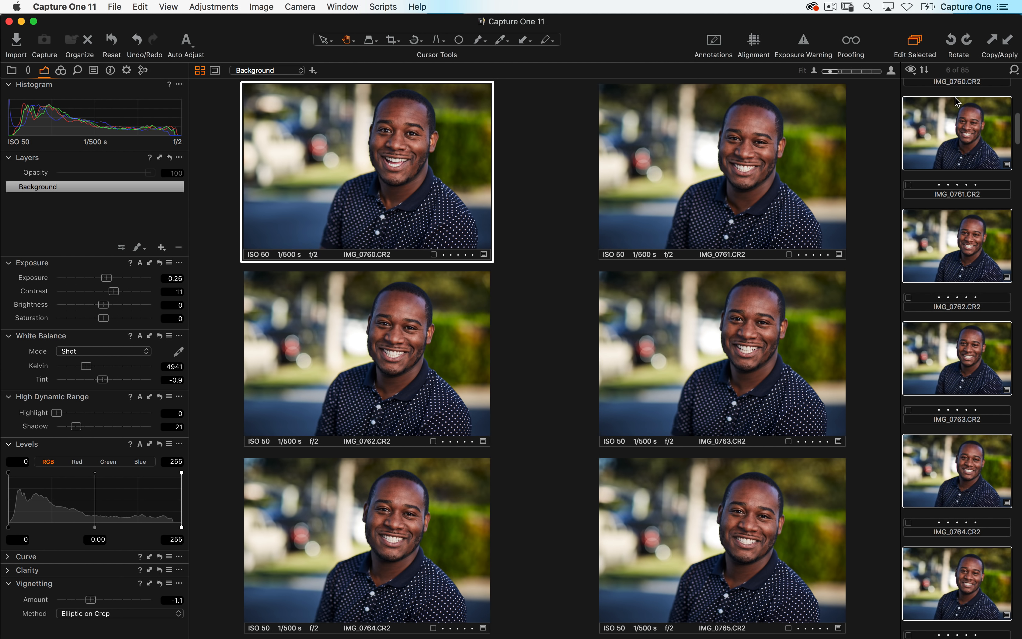
key(super+z)
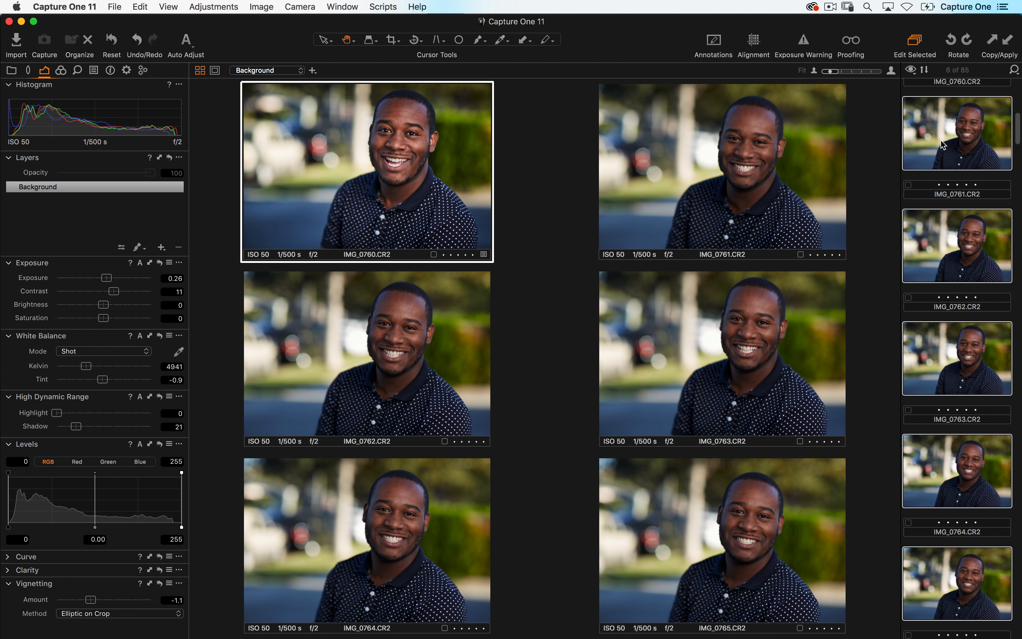
- Select only IMG_0760.CR2 and draw a crop of about 2000 × 1708 px on it
scroll(943, 197, up, 2)
scroll(943, 203, up, 1)
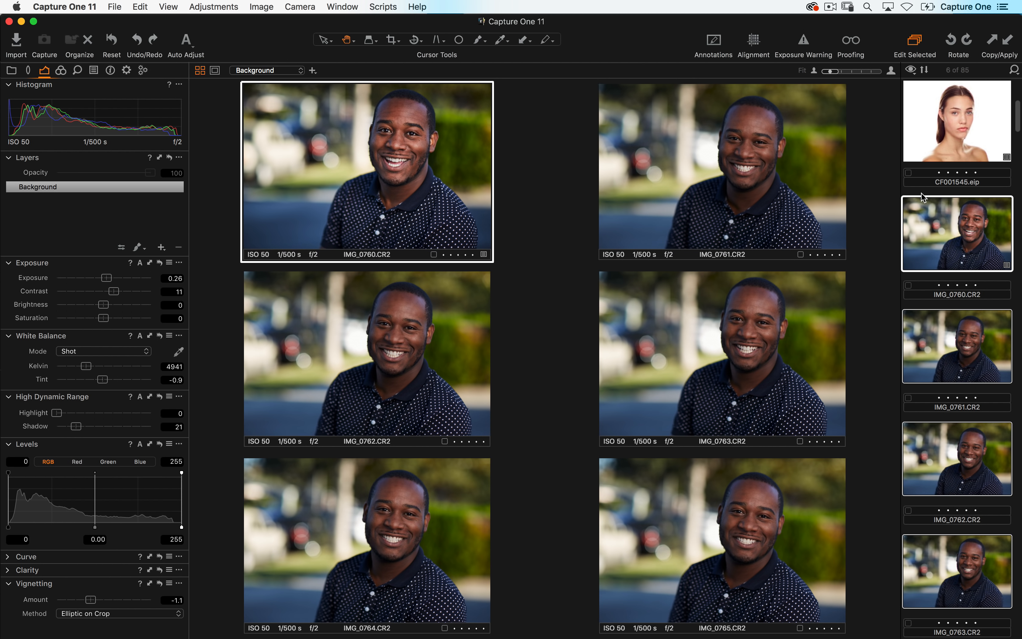
click(925, 213)
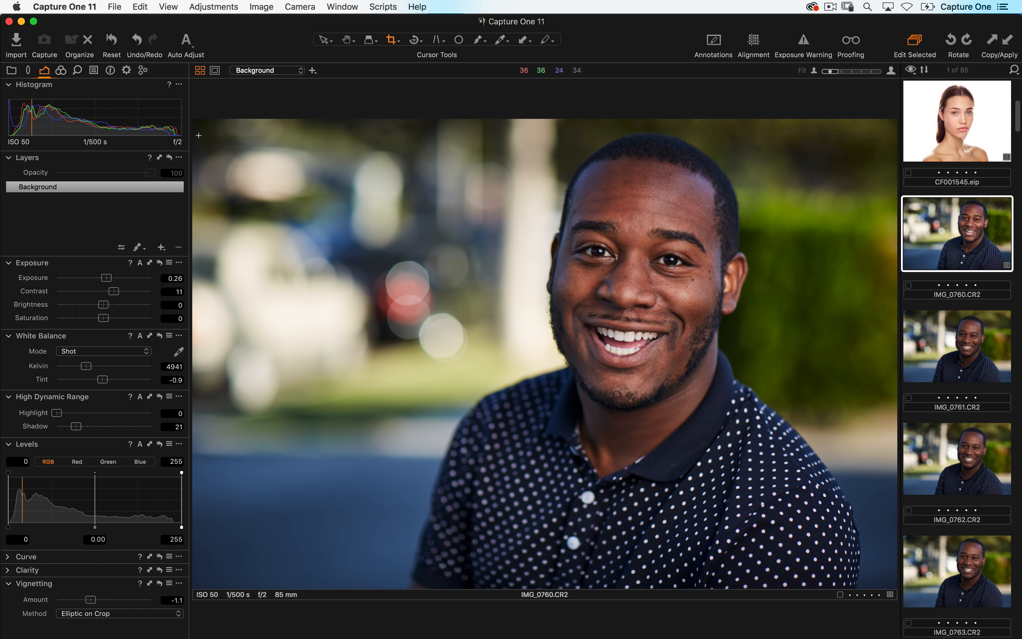
drag(342, 131, 870, 573)
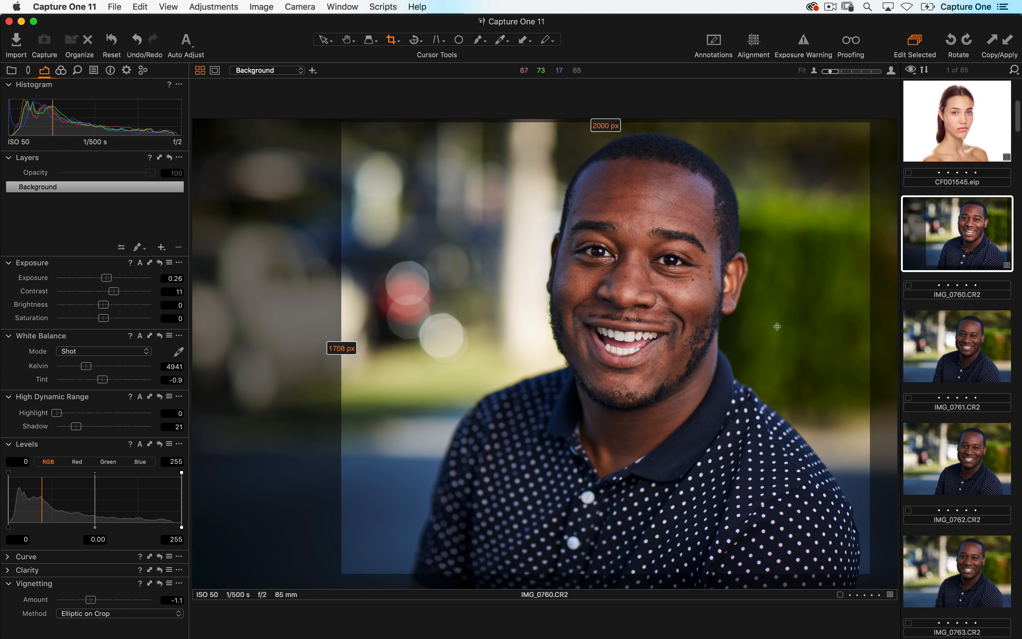
- Copy IMG_0760's adjustments and uncheck Crop in the Adjustments Clipboard on the Adjustments tool tab
click(994, 42)
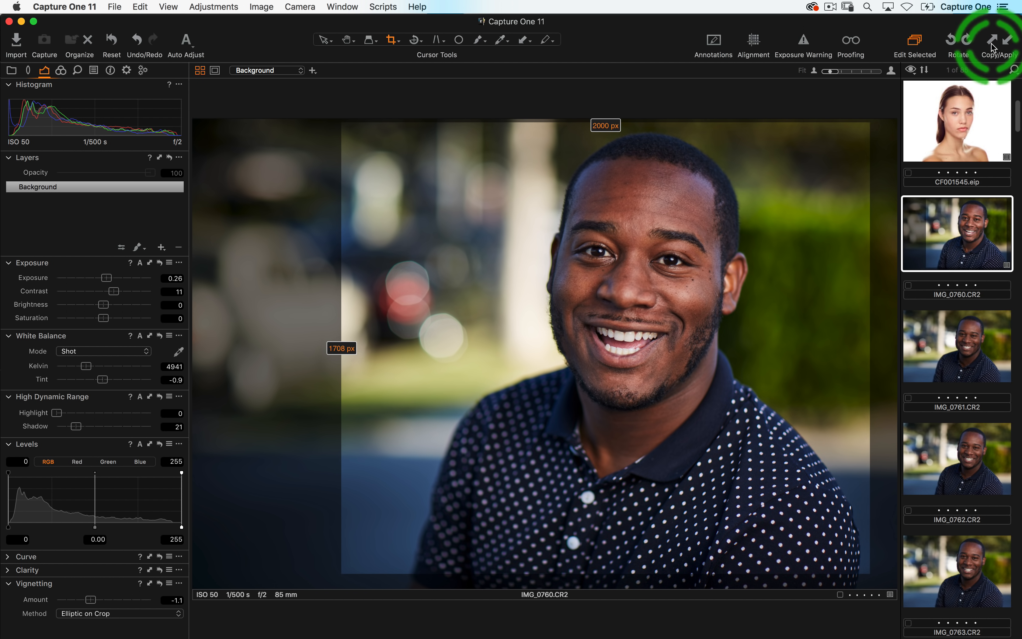
click(94, 71)
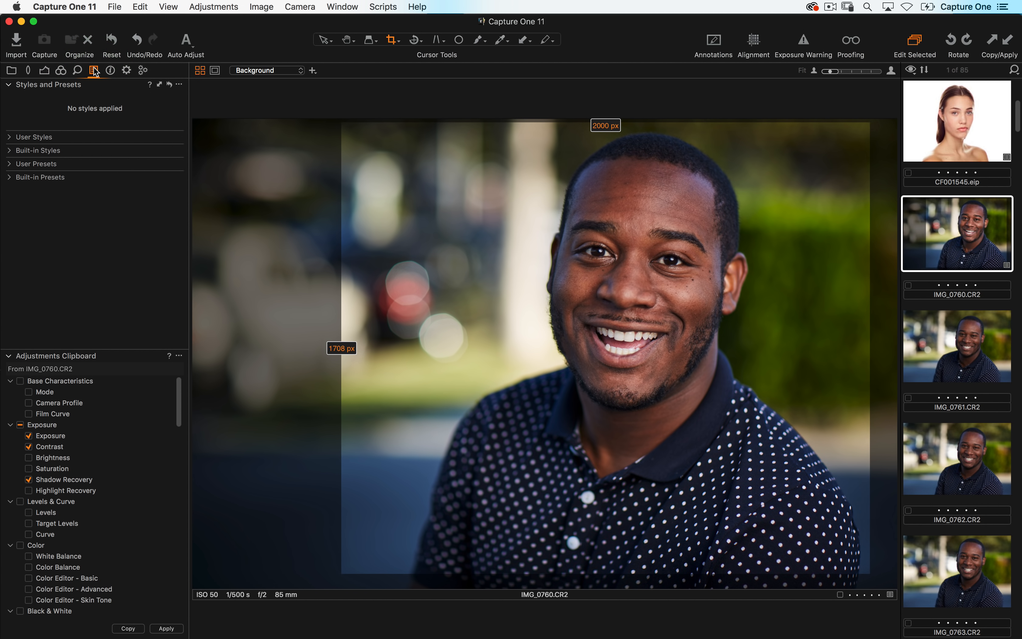
click(8, 85)
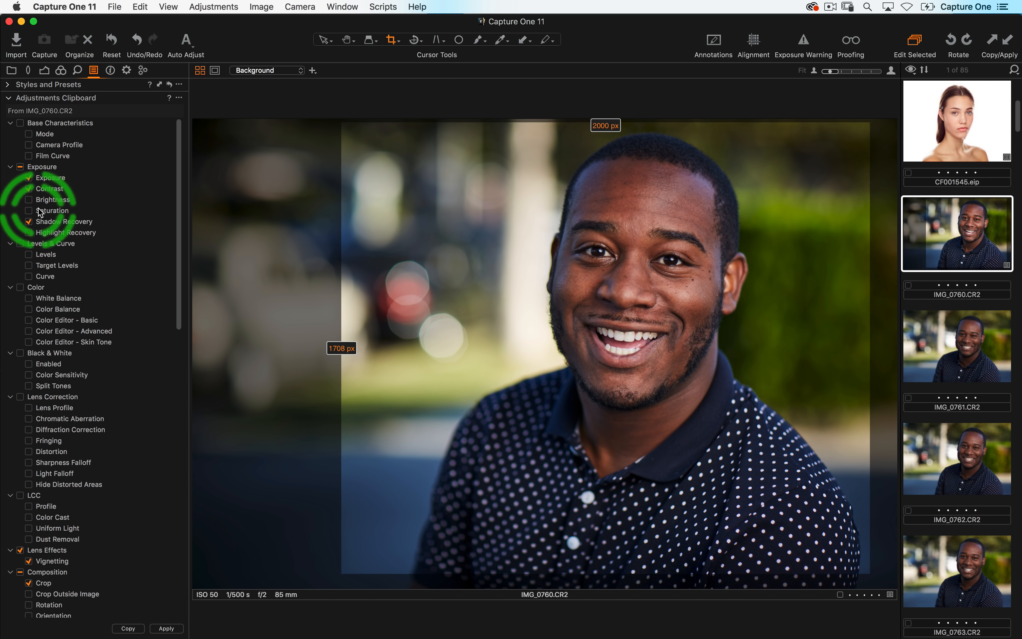
scroll(56, 464, down, 10)
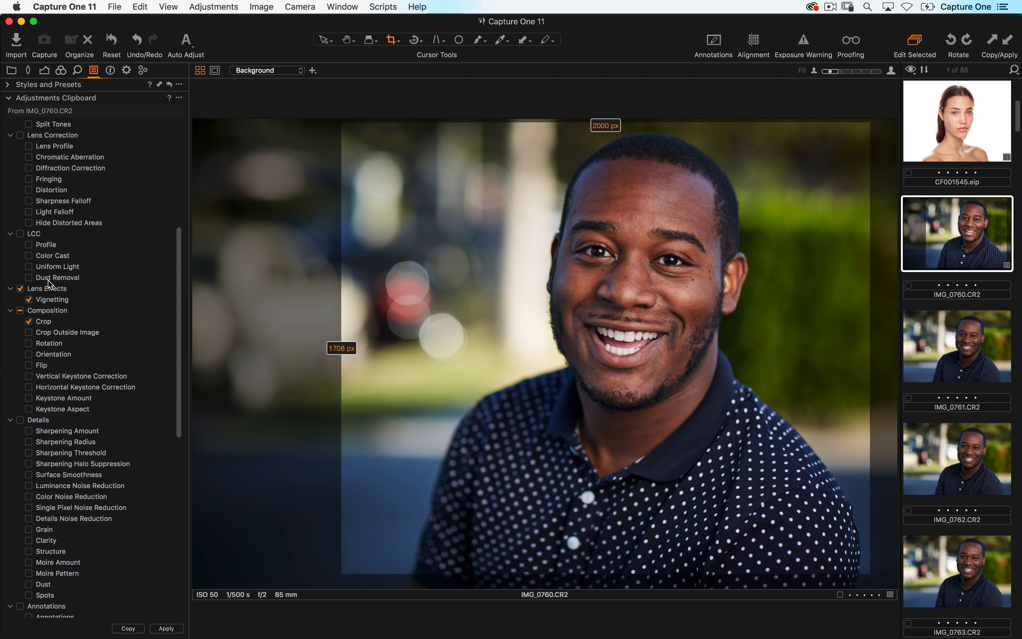
click(28, 321)
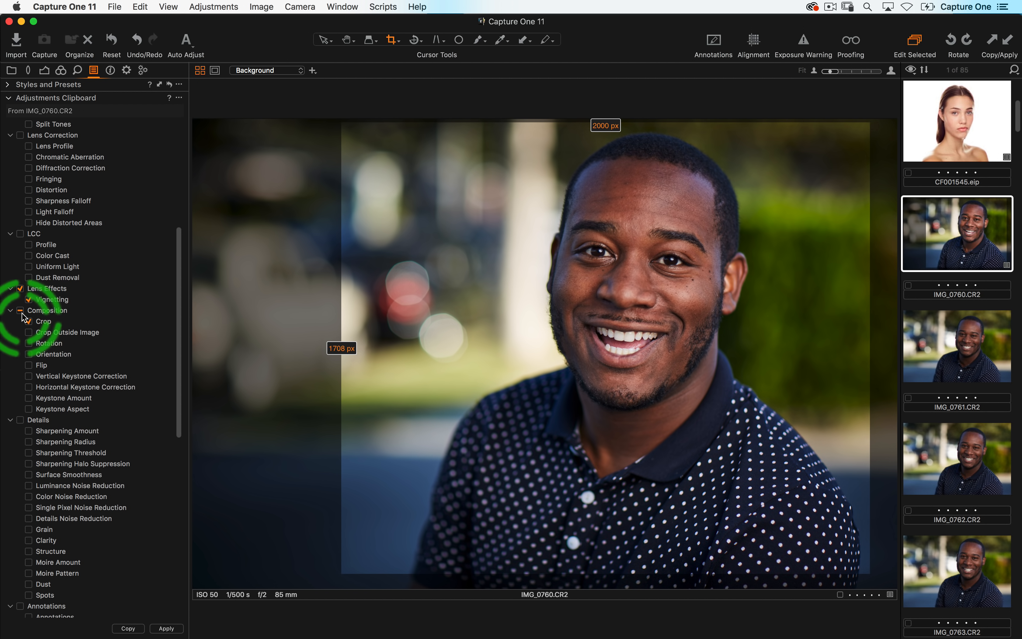
- Select IMG_0760 through IMG_0765 and apply the copied adjustments to them
scroll(961, 298, down, 5)
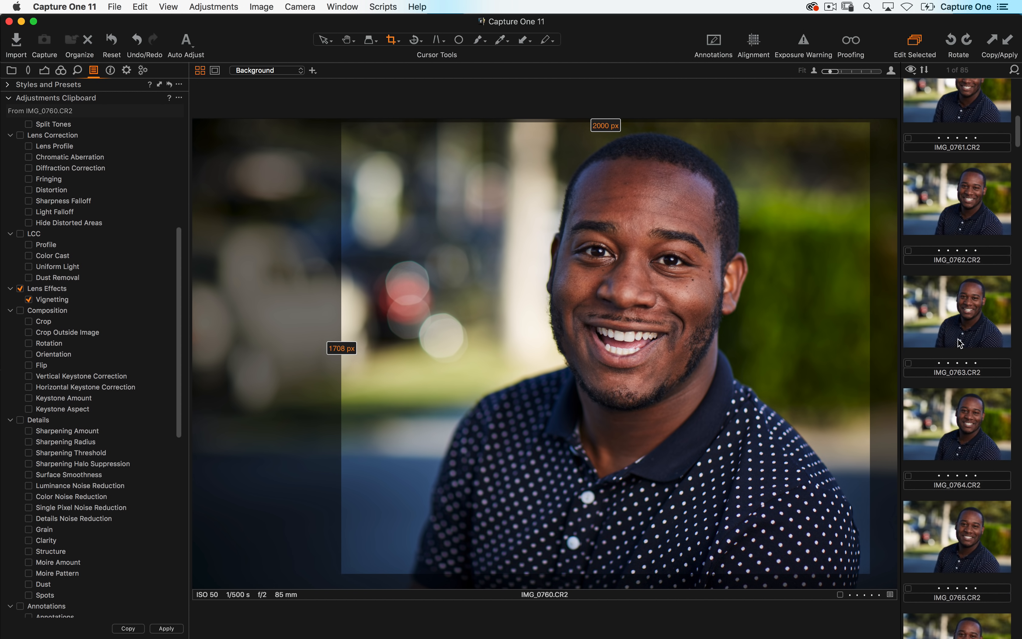
shift+click(970, 454)
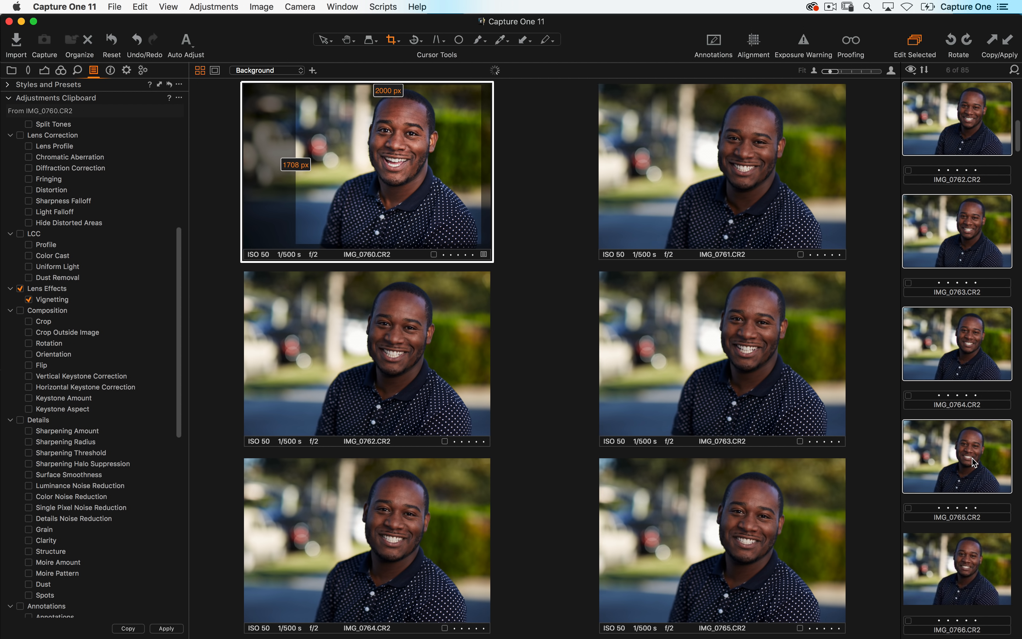
click(1009, 42)
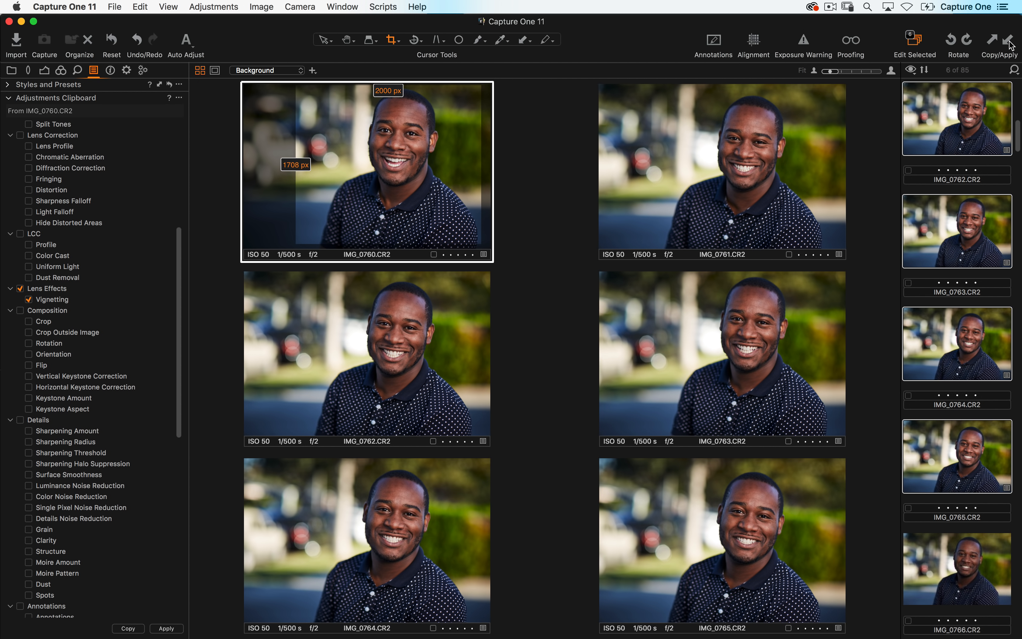
click(1009, 42)
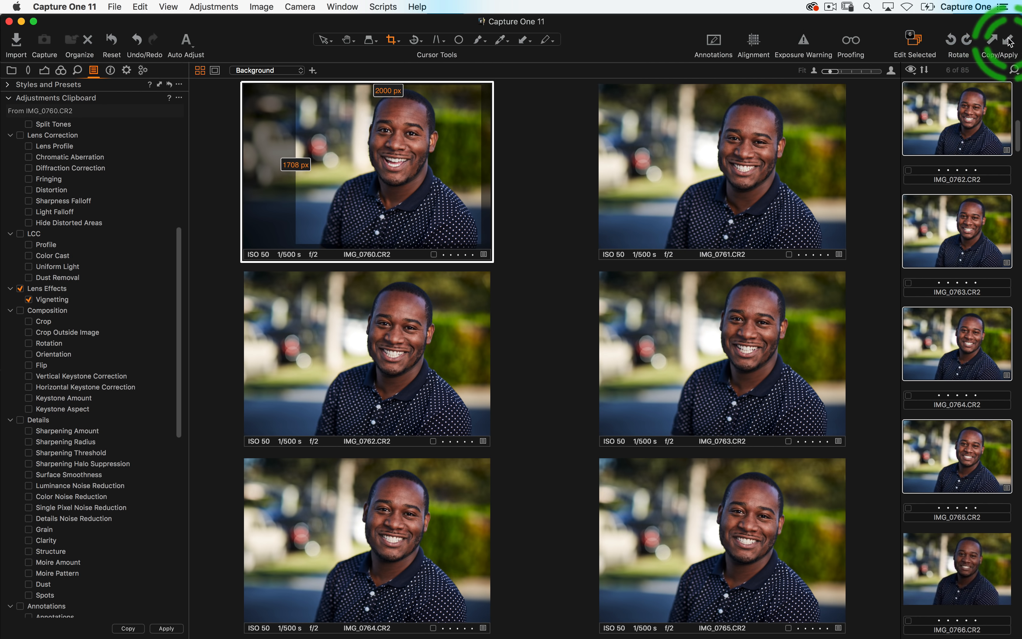
- Open the Adjustments menu to review its copy and apply commands, closing it without choosing one
click(203, 5)
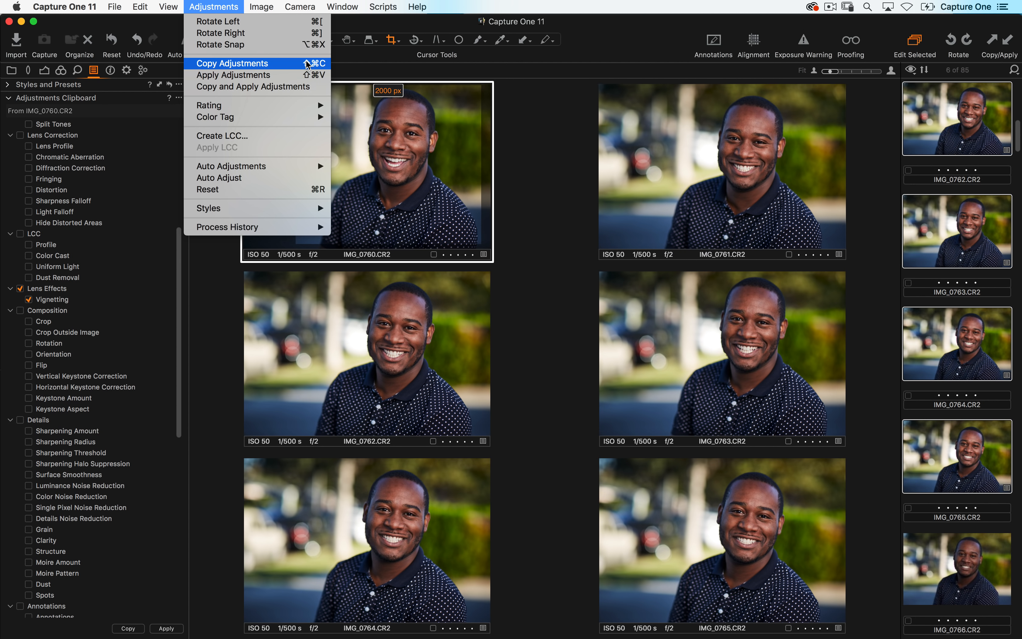
click(962, 168)
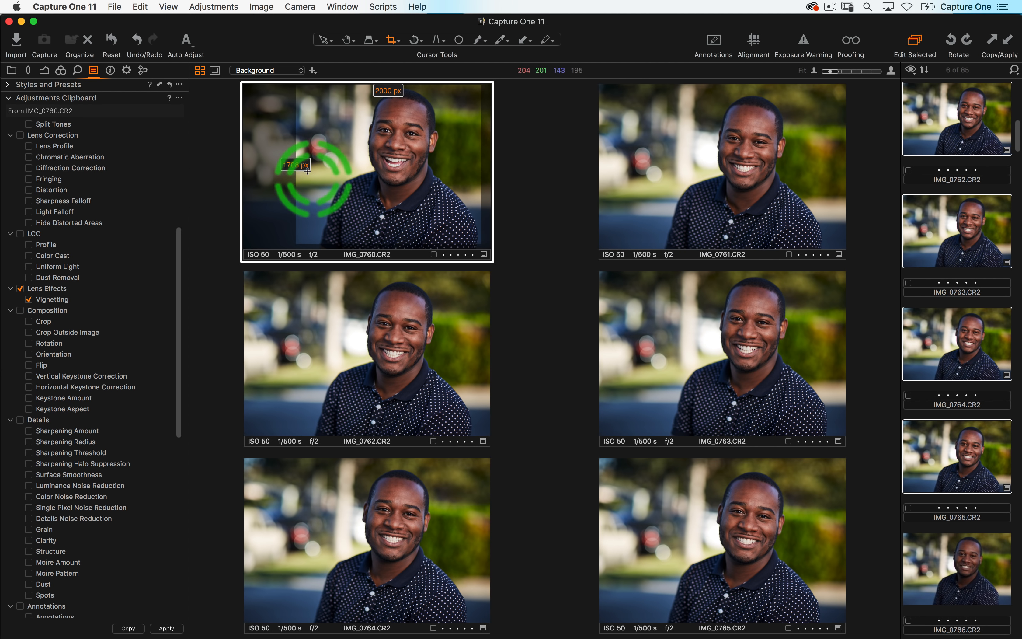
- Switch to the Lens tool tab to view the lens correction and crop tools
click(28, 70)
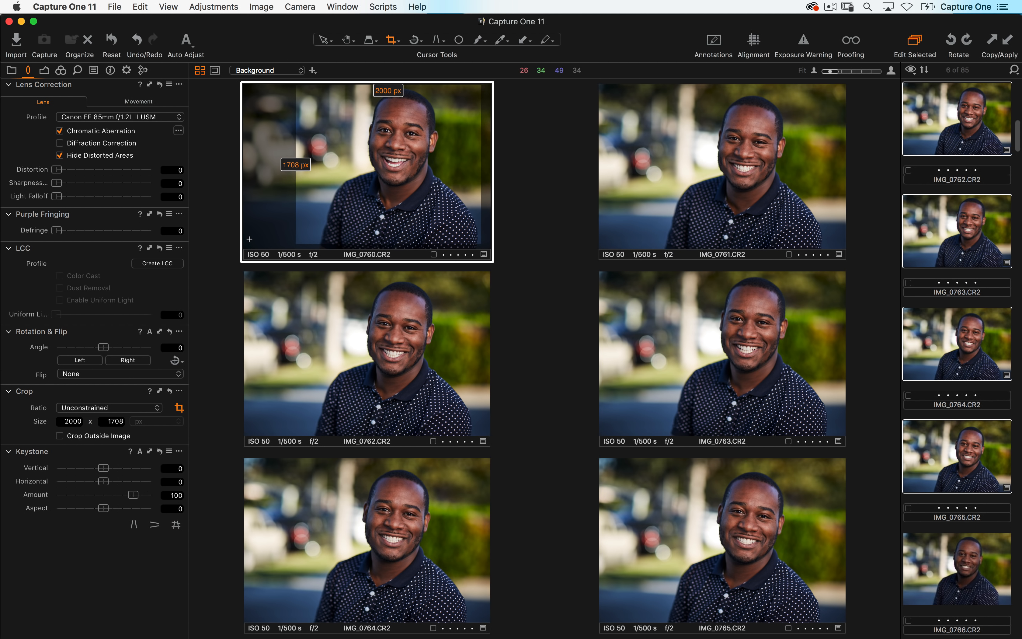
scroll(946, 412, up, 5)
scroll(953, 412, up, 2)
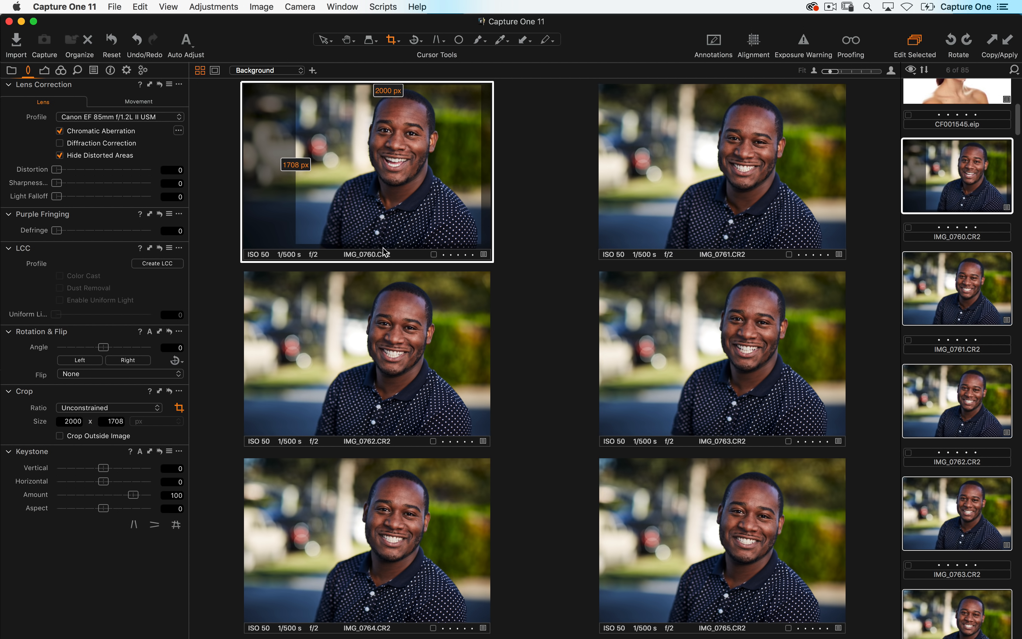
- Copy IMG_0760's crop and apply it to the other selected images
click(150, 451)
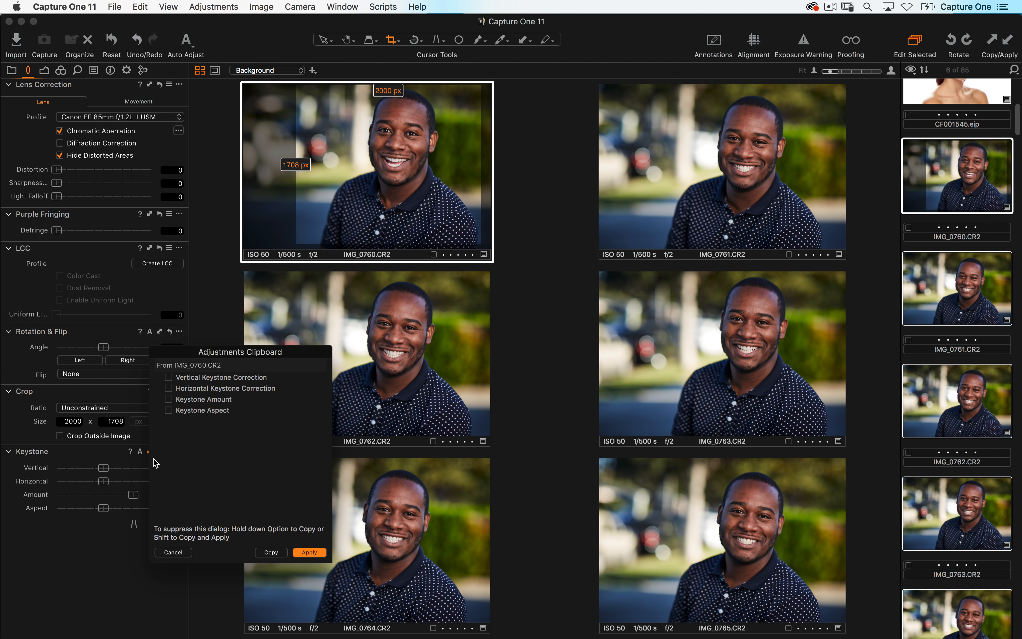
click(173, 552)
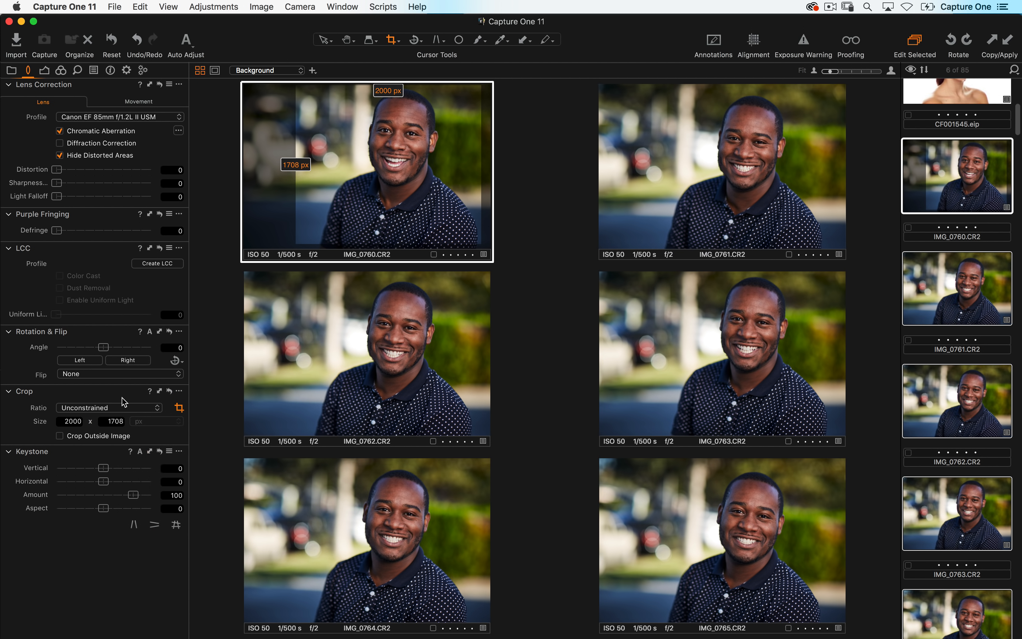
click(160, 391)
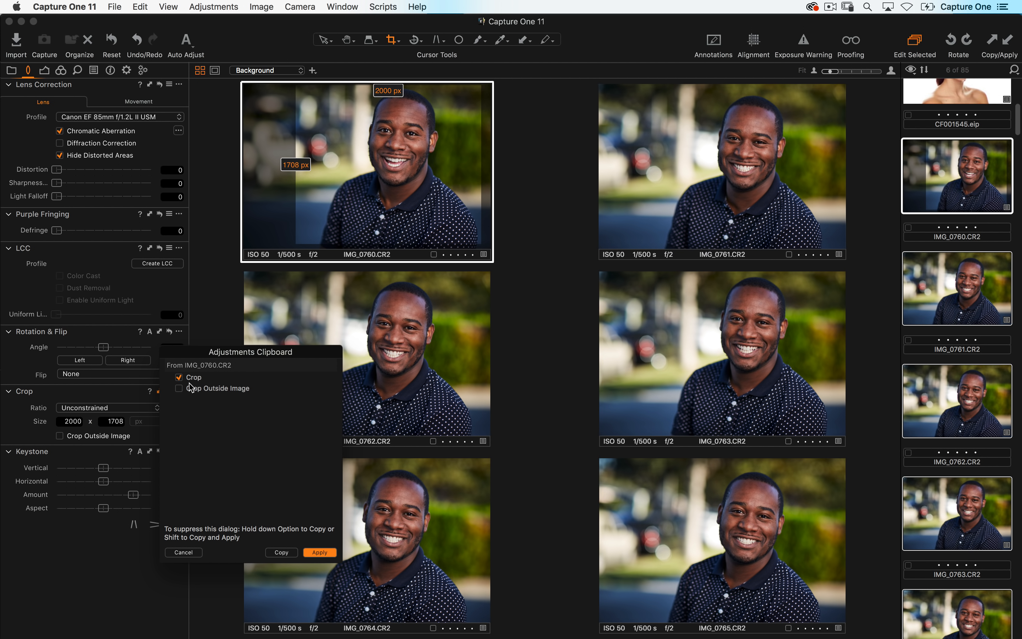
click(324, 553)
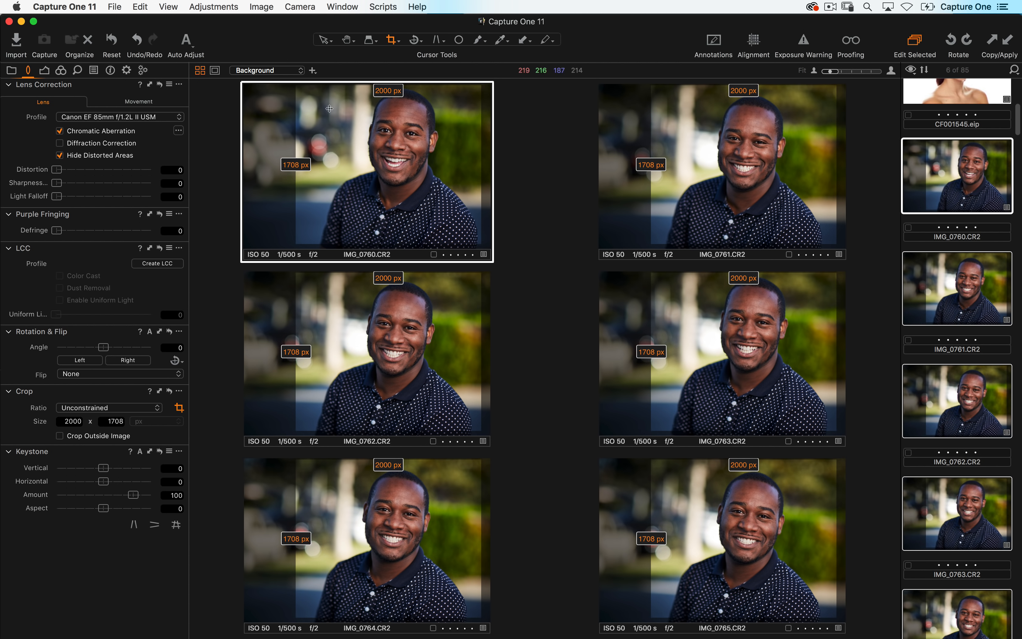
- Adjust IMG_0760's crop to about 2000 x 1914 px and apply the crop to all selected images
drag(301, 115, 434, 129)
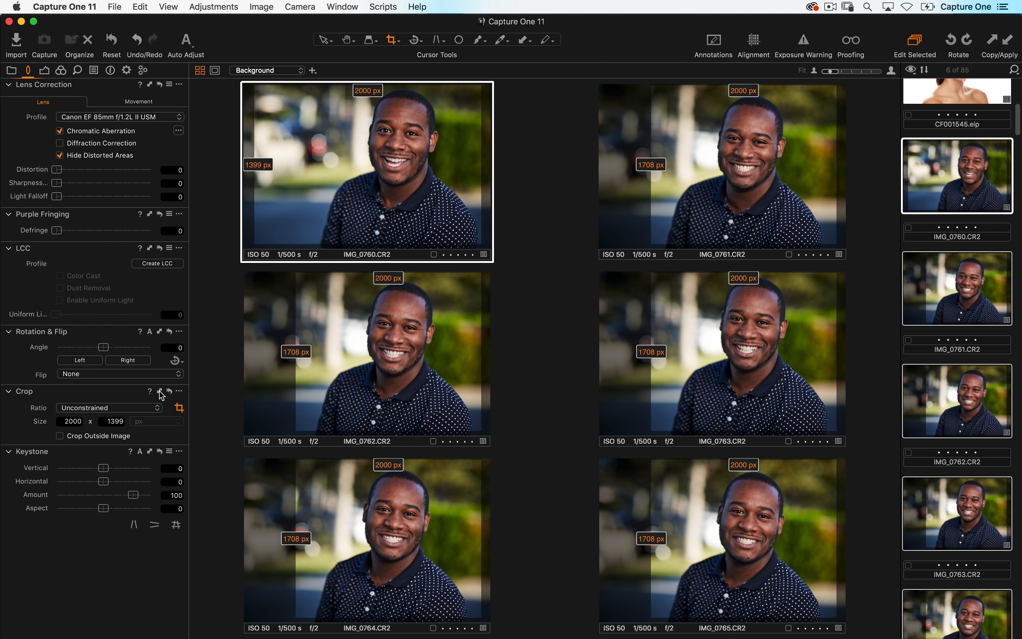
click(160, 391)
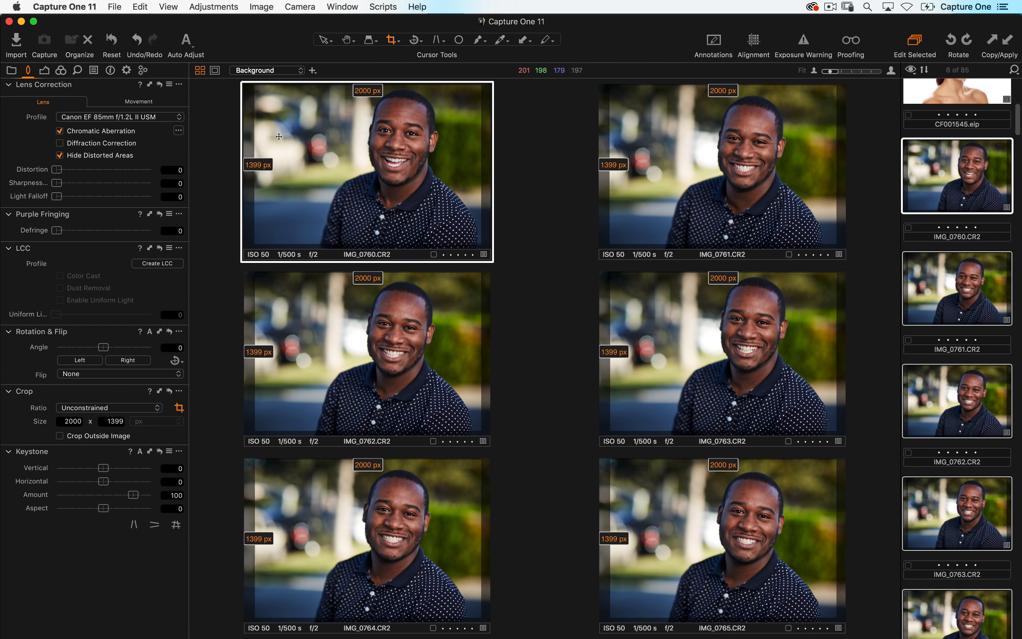
drag(254, 164, 315, 165)
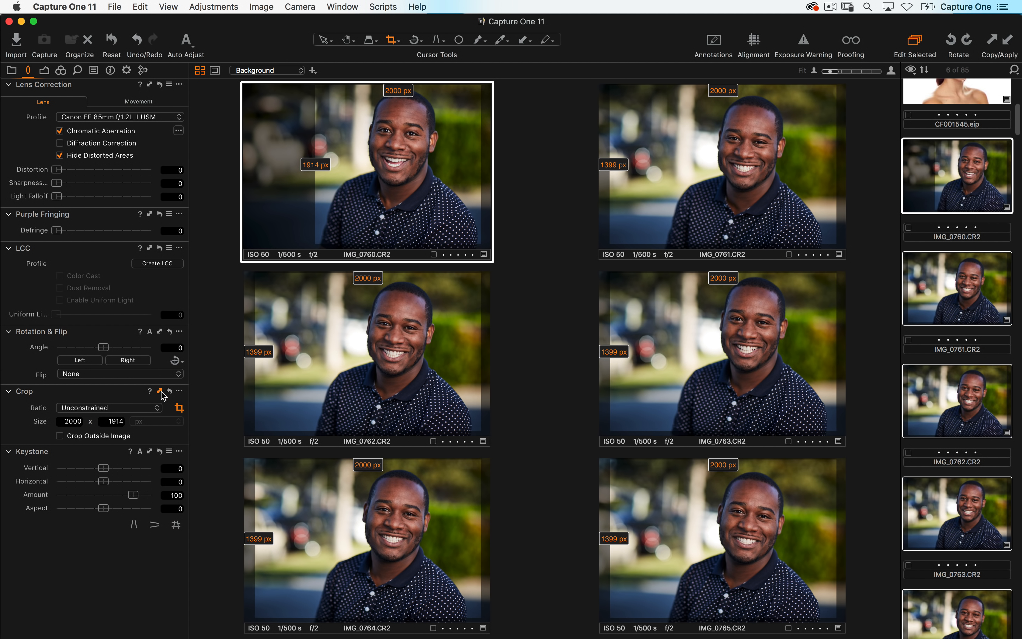
click(160, 391)
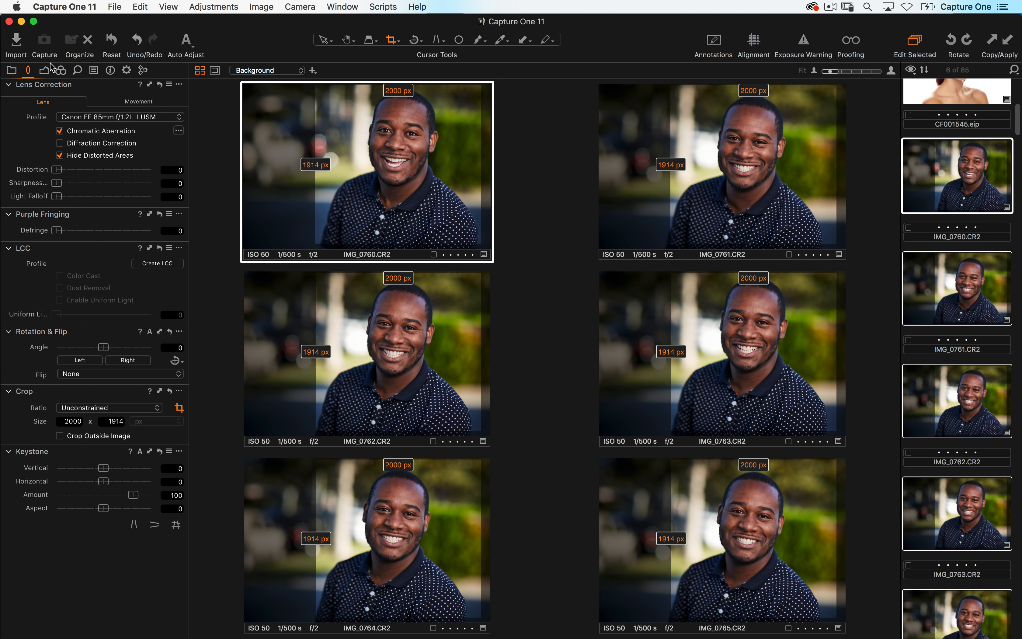
- Set IMG_0760's exposure to 0.56 on the Exposure tool tab and apply the exposure to the selected images
click(45, 70)
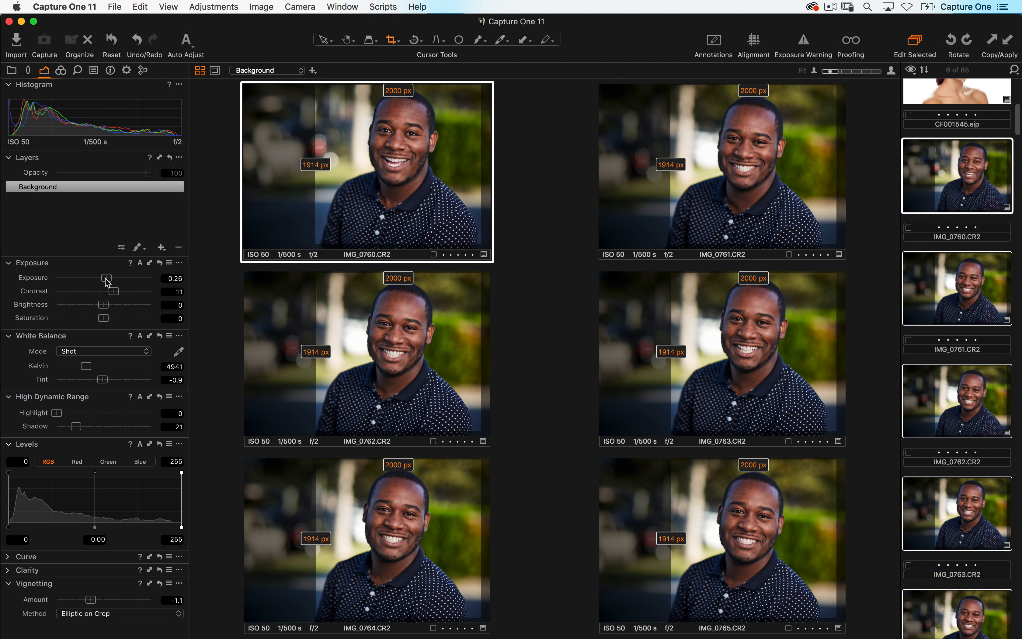
drag(106, 278, 105, 277)
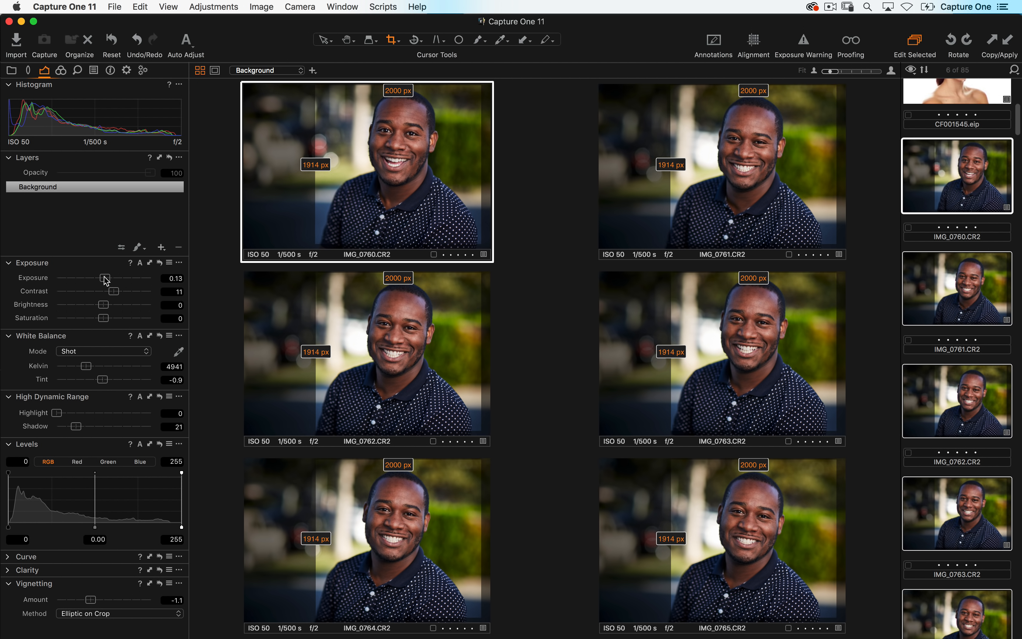
click(149, 264)
mouse_move(108, 280)
mouse_down()
mouse_move(81, 283)
mouse_move(122, 279)
mouse_move(110, 278)
mouse_up()
click(152, 263)
click(151, 264)
click(150, 262)
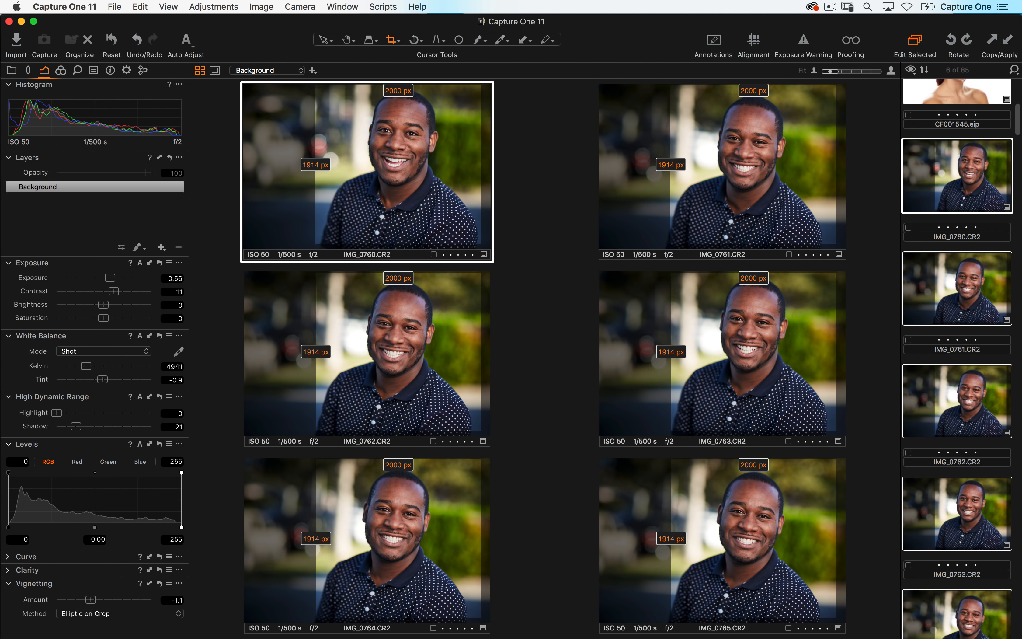
- Open the Metadata tool tab and browse the Keyword Library's create-library options without choosing one
click(110, 70)
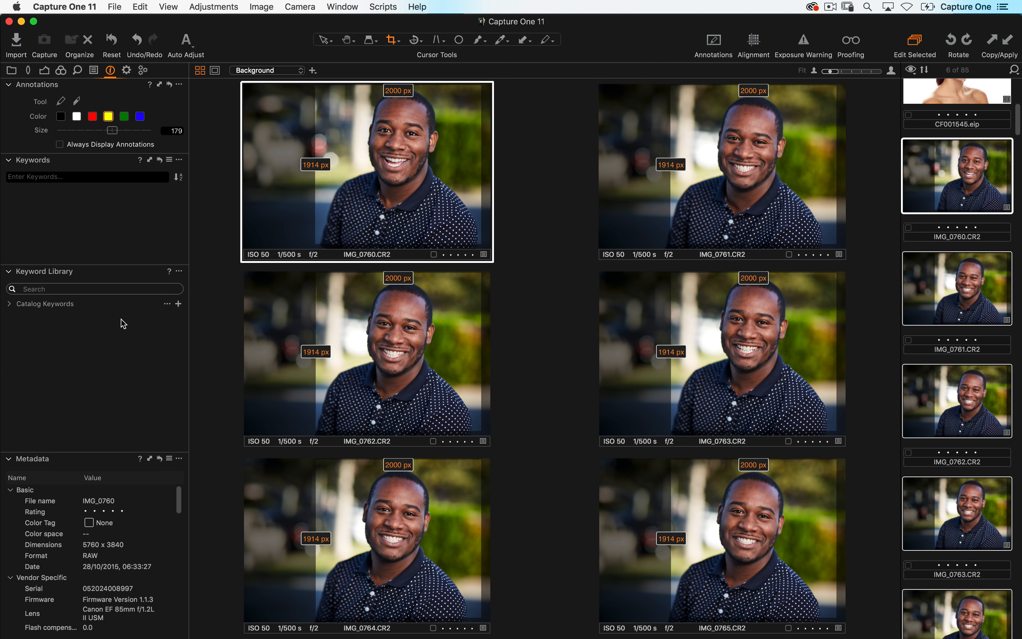
click(179, 271)
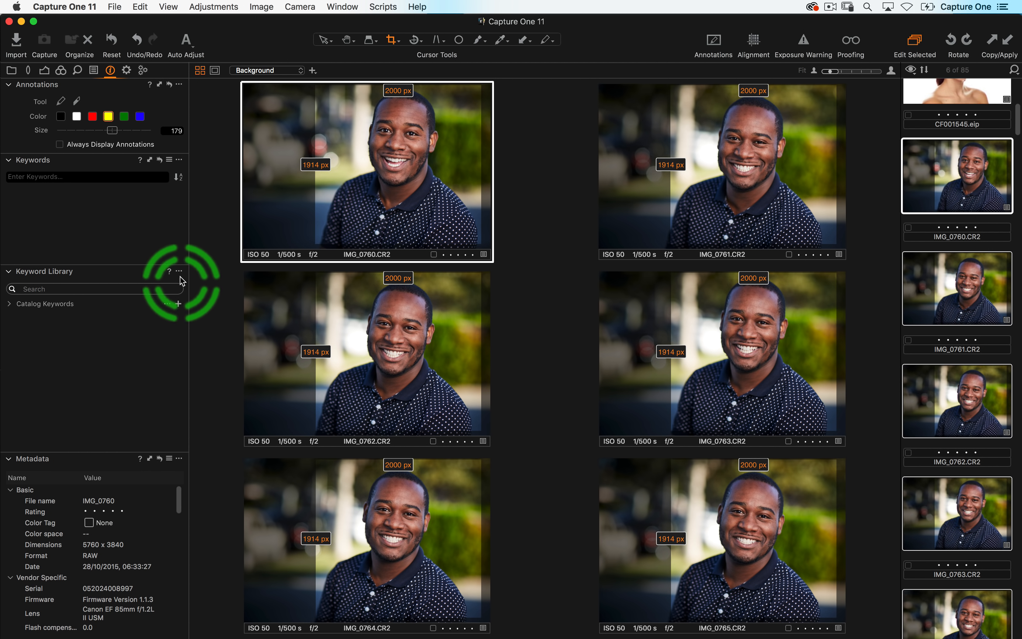
mouse_move(190, 300)
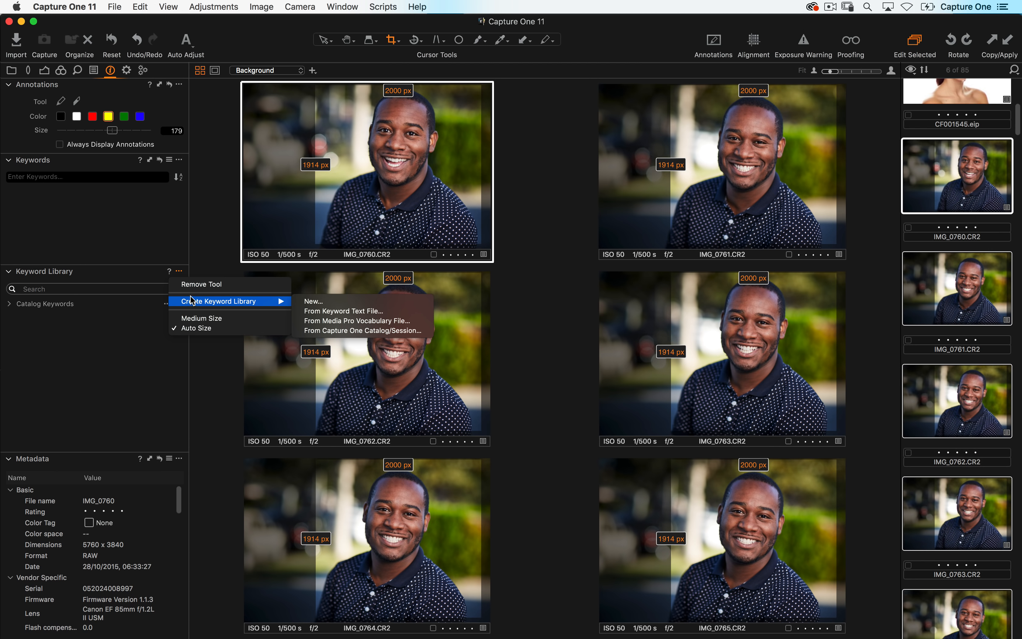
click(157, 295)
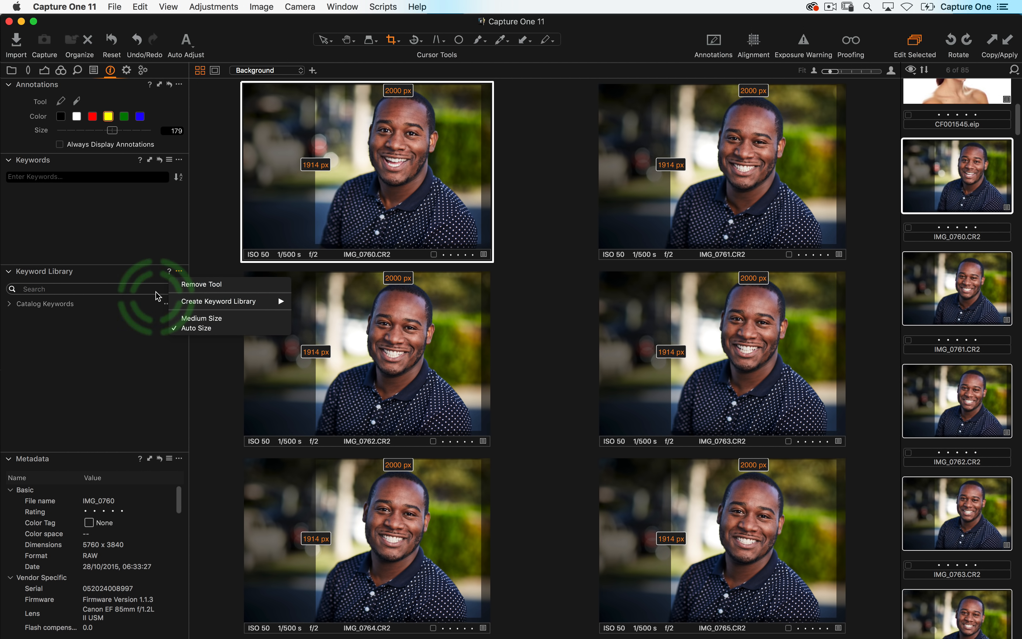
click(179, 271)
mouse_move(192, 306)
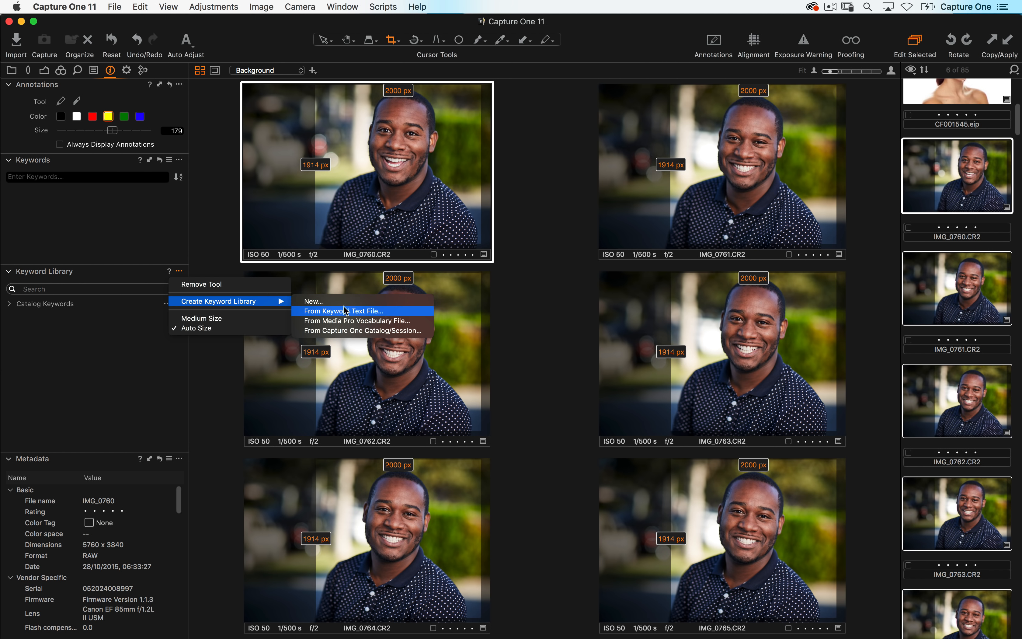
click(109, 418)
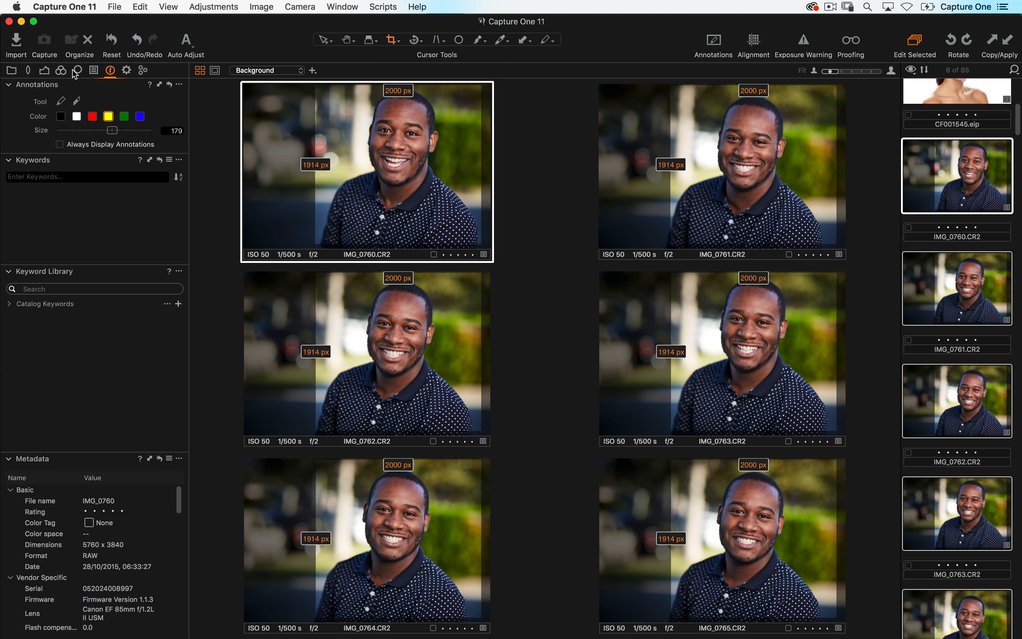
- Return to the Exposure tool tab and view IMG_0760 on its own in the viewer
click(44, 70)
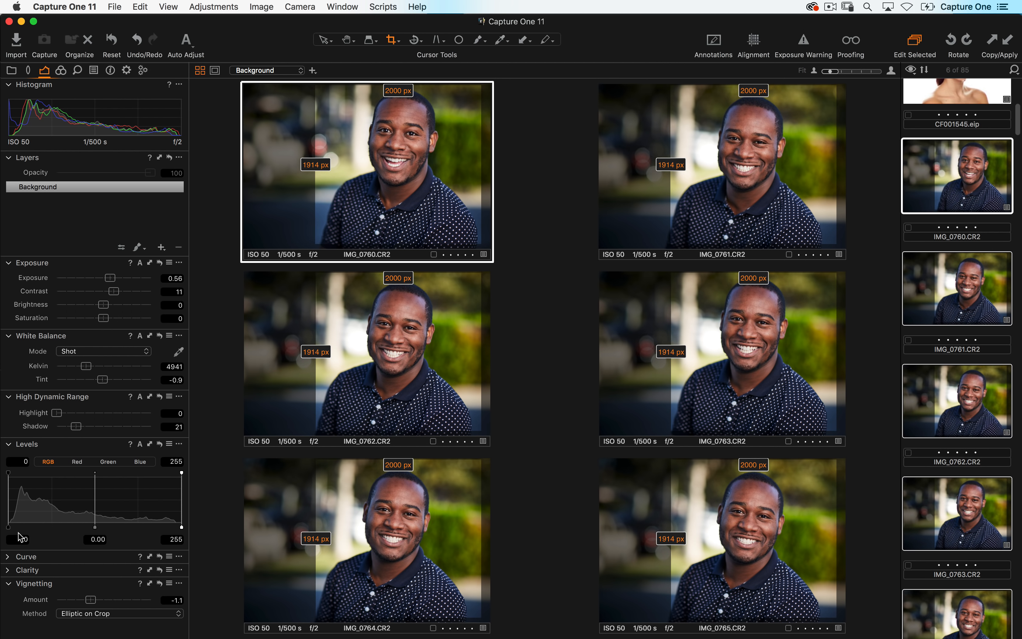
click(922, 243)
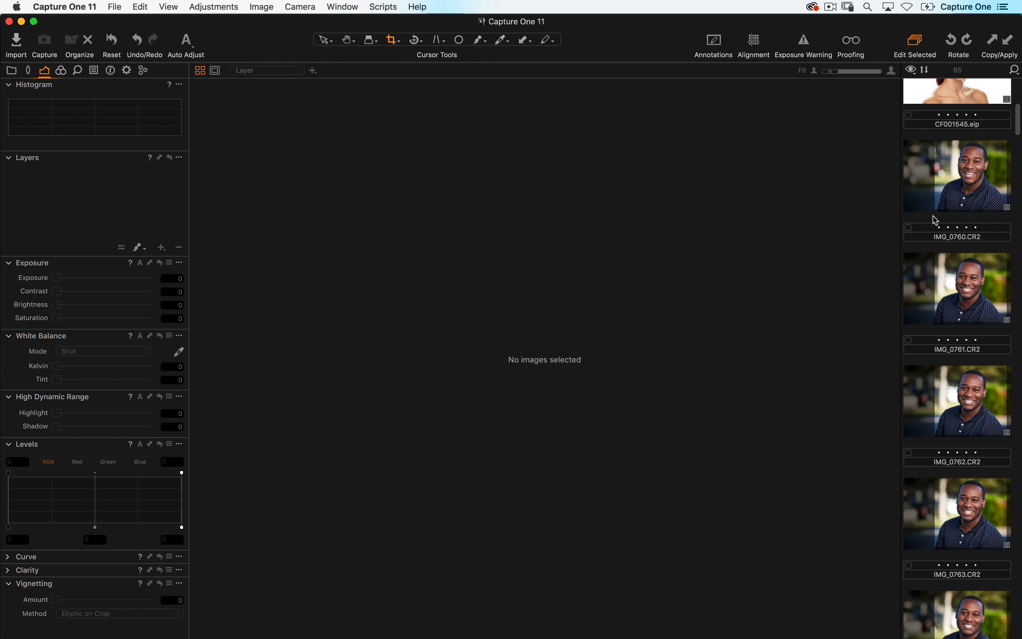
click(920, 229)
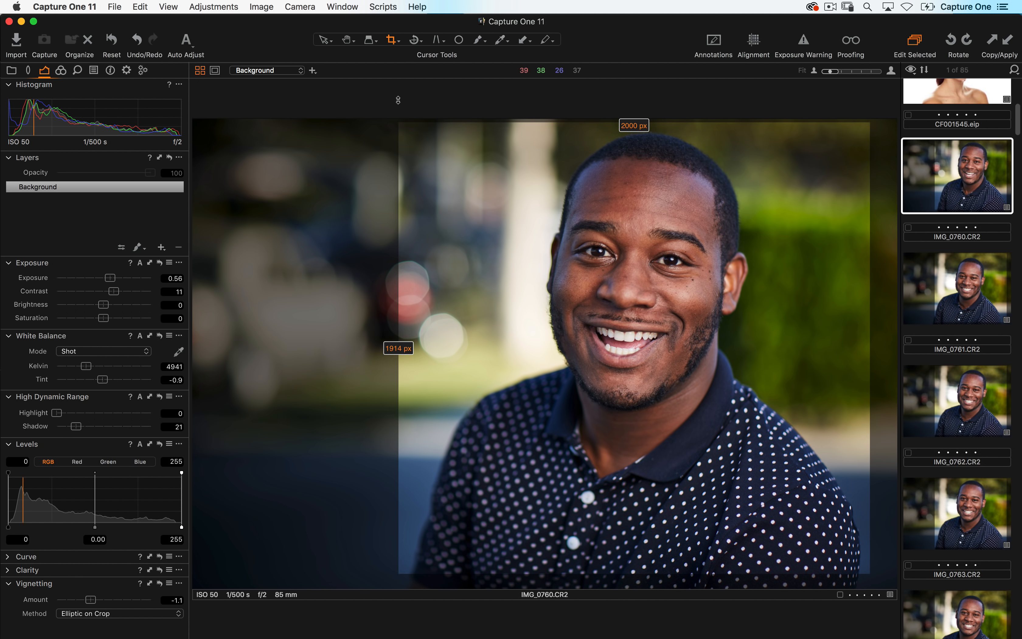
key(h)
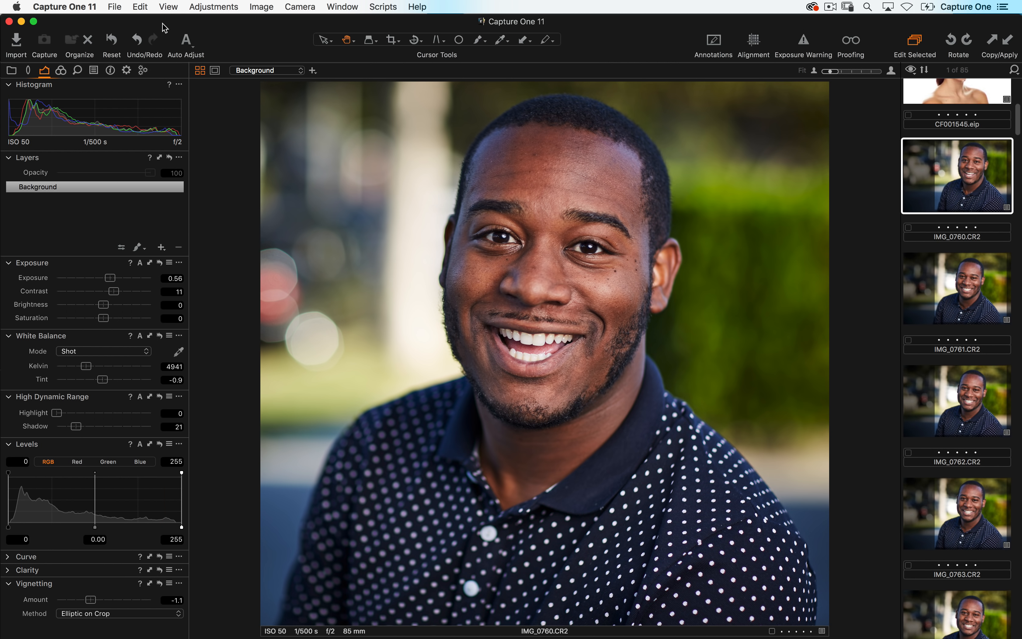
- Open Export Variants for IMG_0760 and choose the Pictures folder as the export destination
click(115, 6)
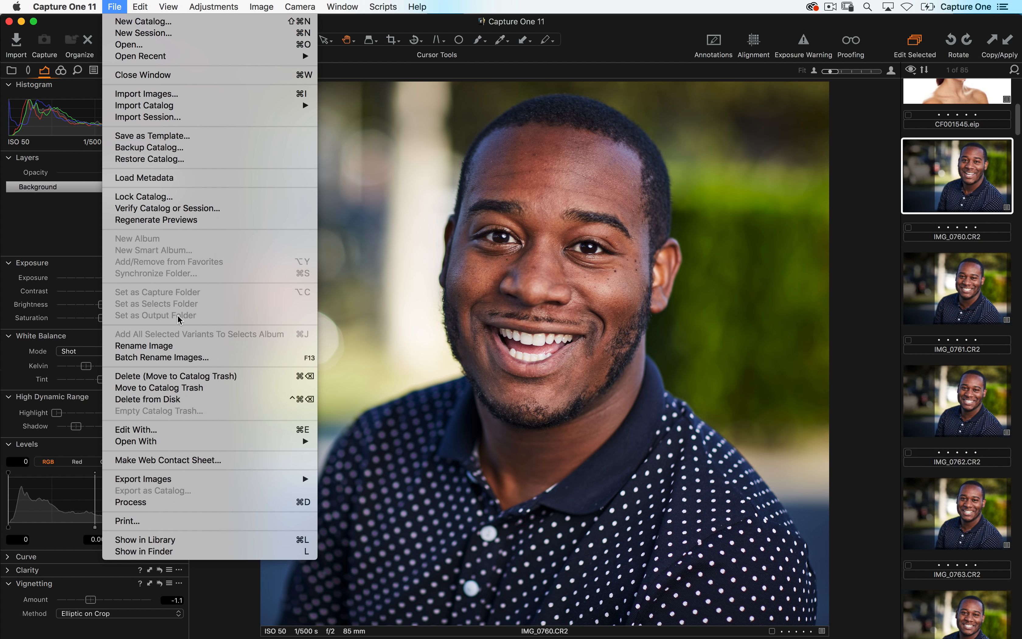
mouse_move(207, 477)
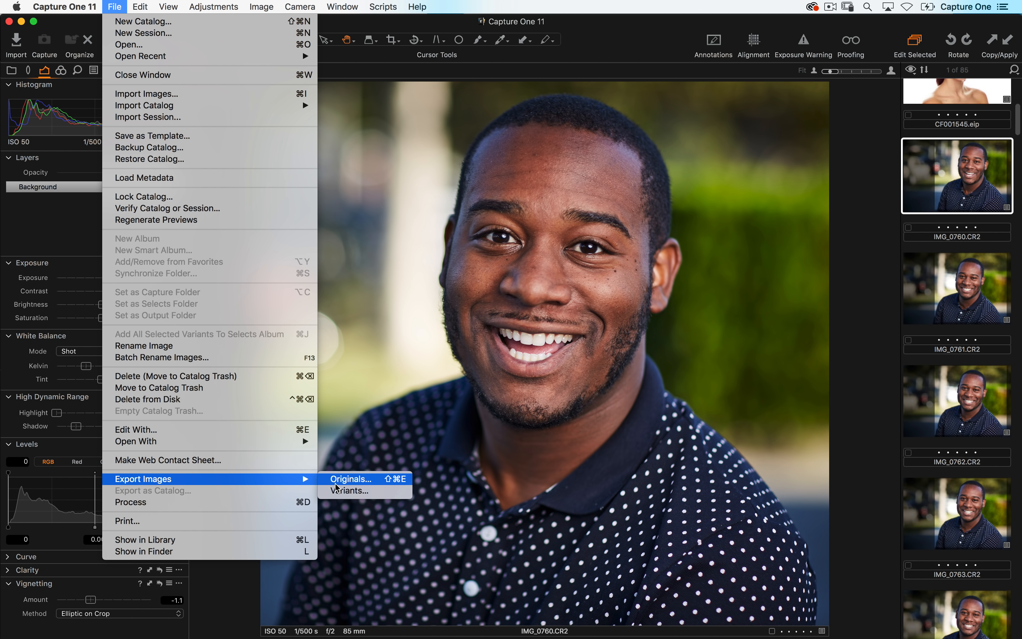
click(390, 496)
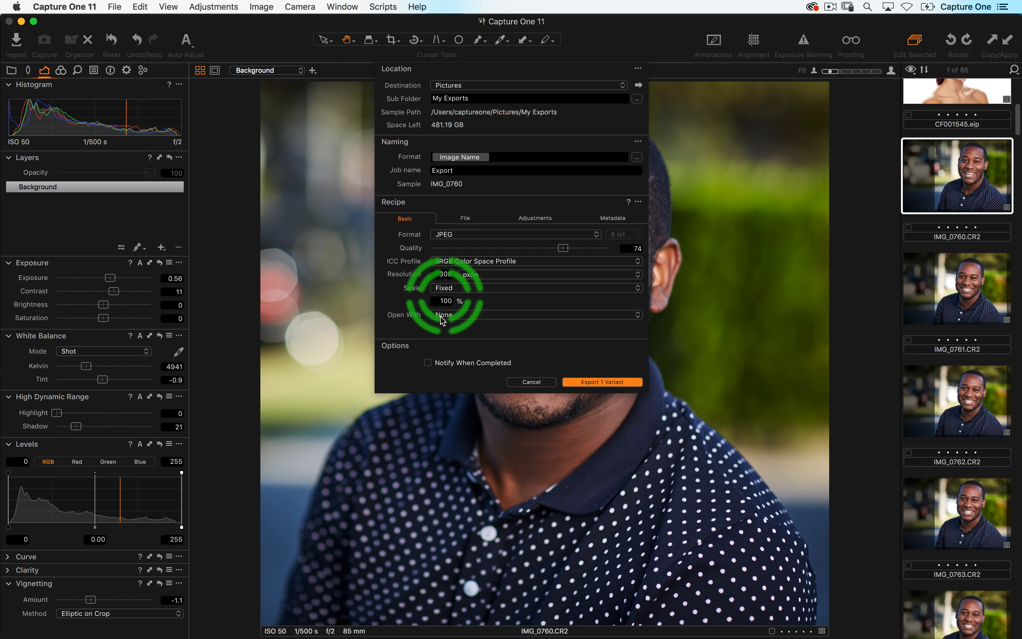
click(459, 86)
click(470, 109)
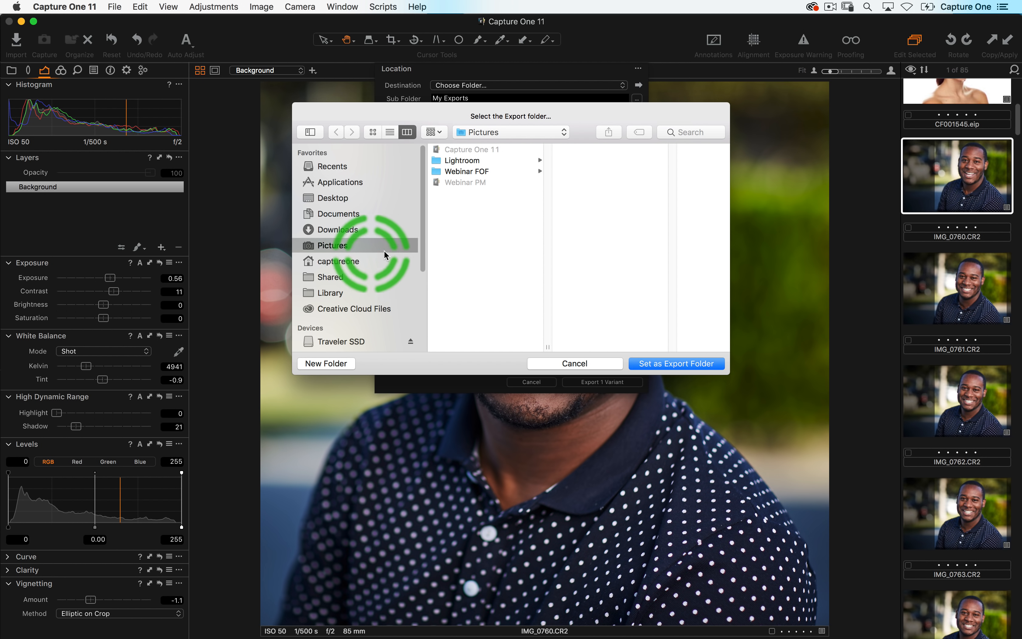
click(657, 364)
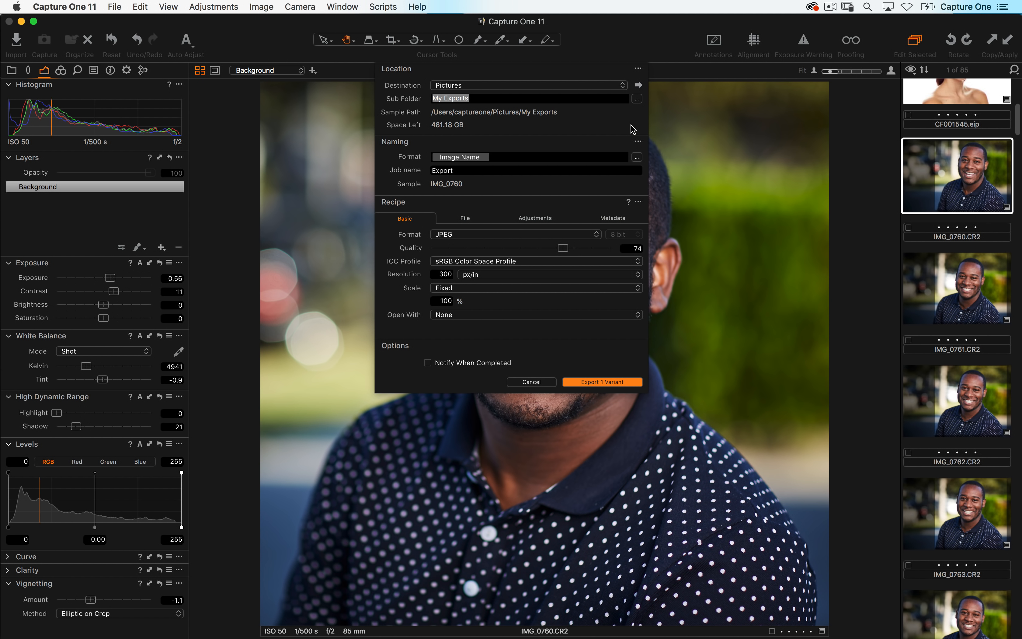
- Open the sub folder token editor and browse the available tokens, closing it without changes
click(637, 99)
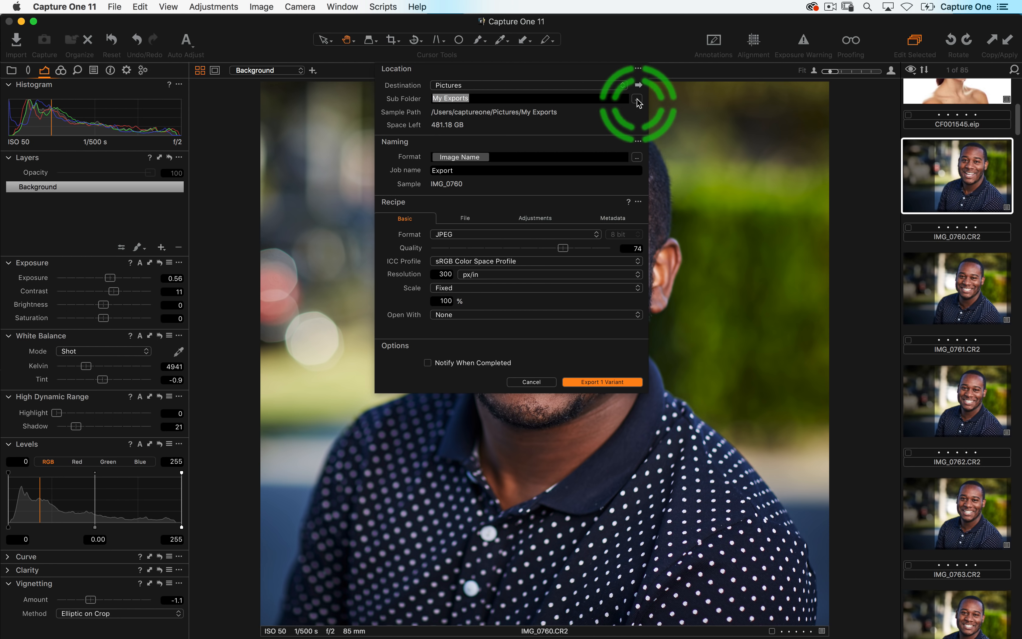
scroll(464, 266, down, 15)
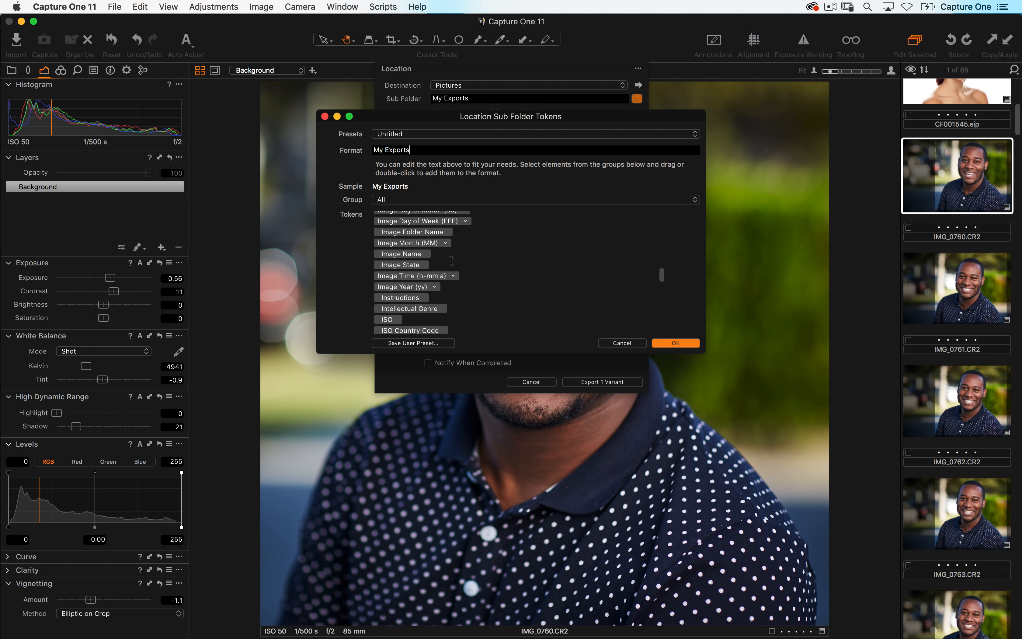
scroll(451, 261, up, 15)
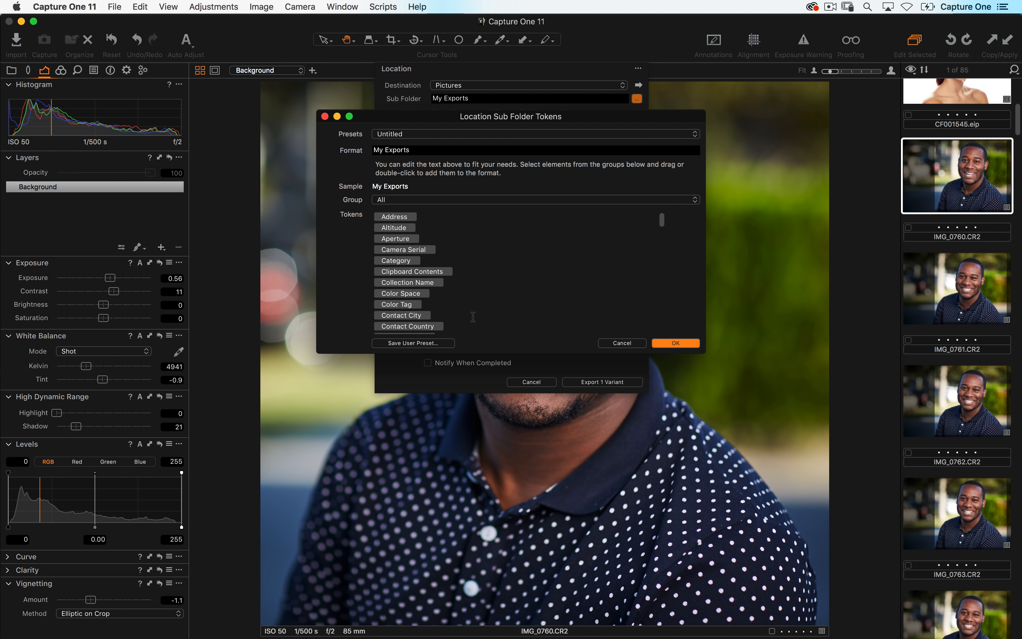
scroll(465, 291, down, 4)
click(411, 265)
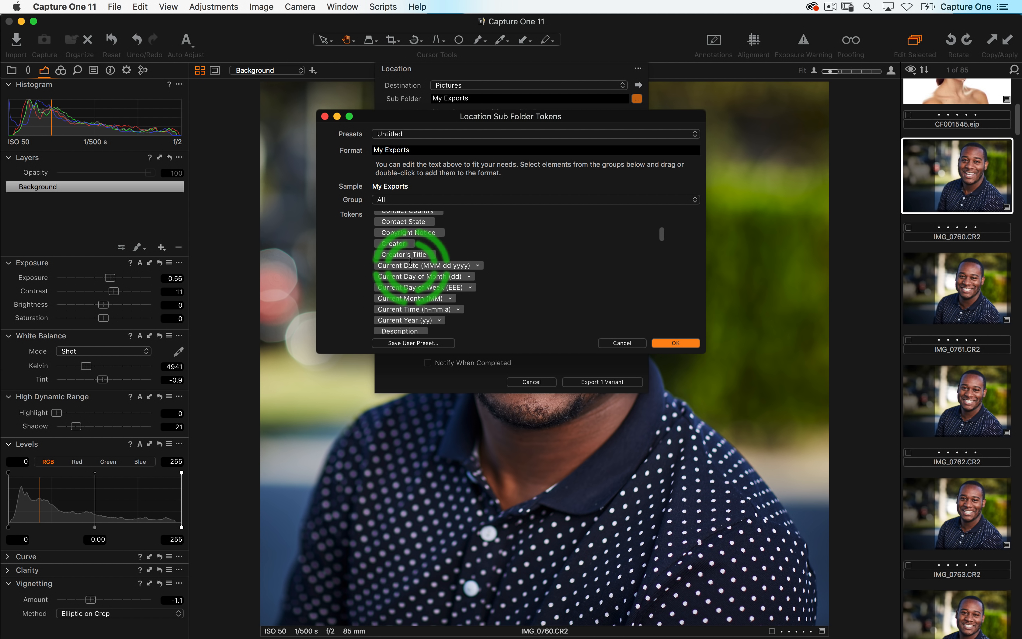
click(619, 343)
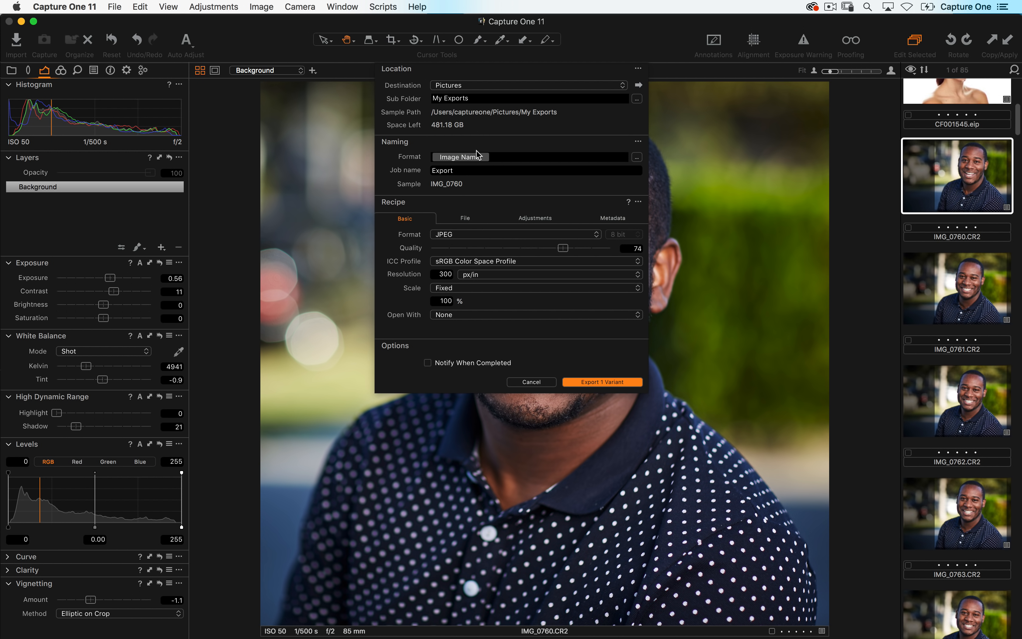
- Set the export JPEG quality to 76, then cancel the export dialog
click(479, 143)
drag(569, 247, 573, 248)
click(453, 320)
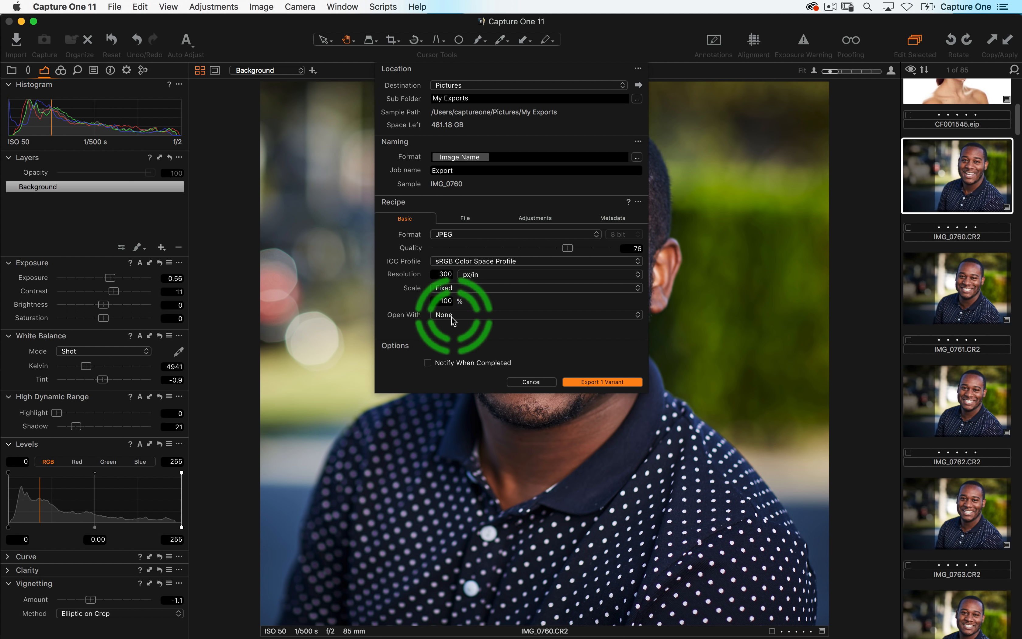
click(524, 382)
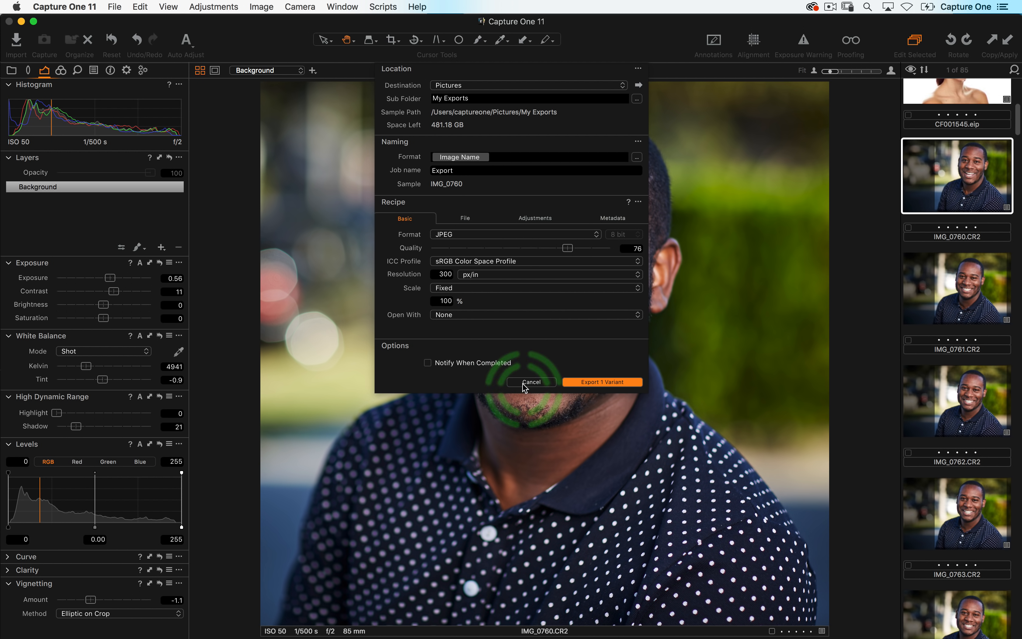
- Select IMG_0760 through IMG_0763 in the browser and open Export Variants for them
scroll(946, 397, down, 2)
shift+click(946, 398)
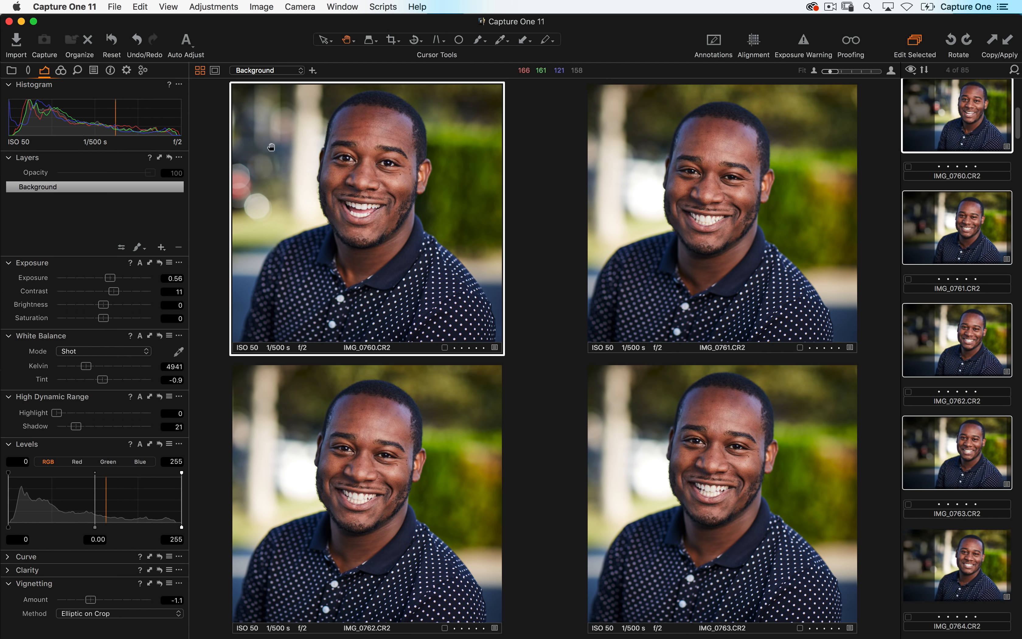
click(114, 6)
mouse_move(268, 479)
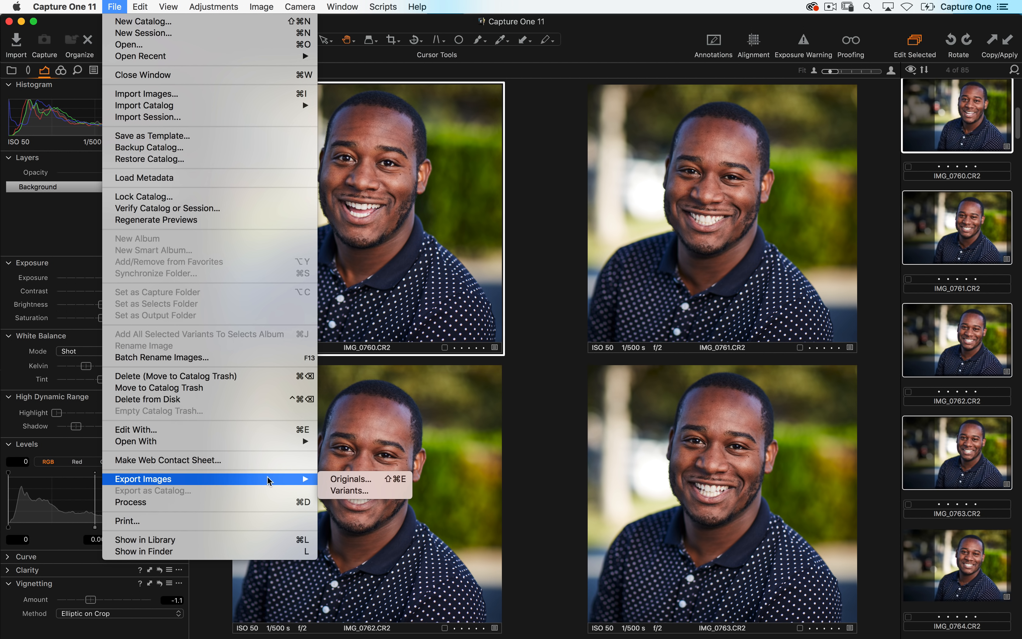
click(350, 490)
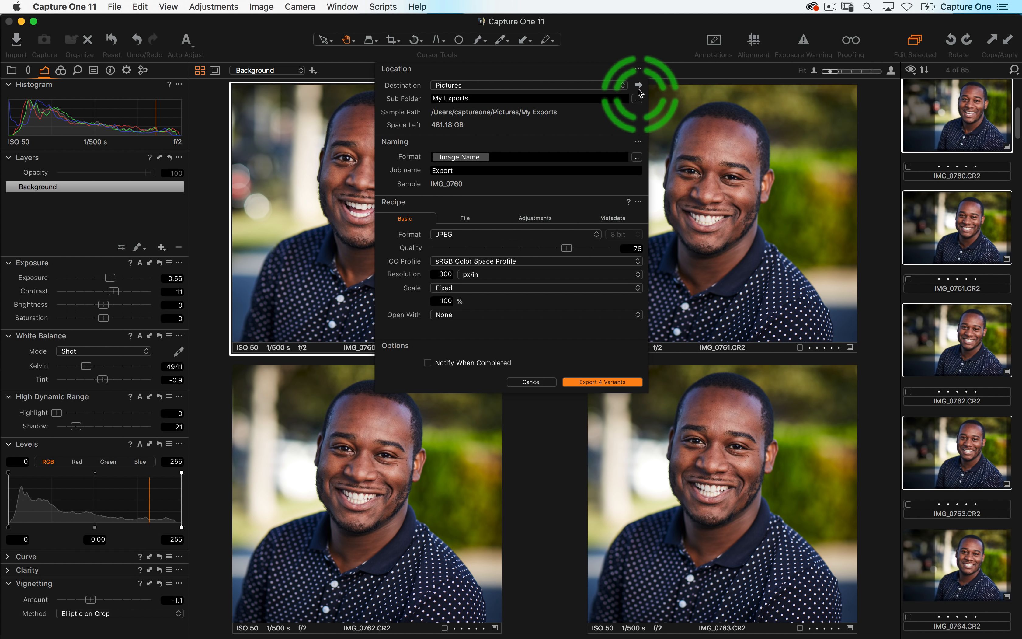
- Reveal the Pictures export destination folder in Finder and return to the export dialog
click(639, 86)
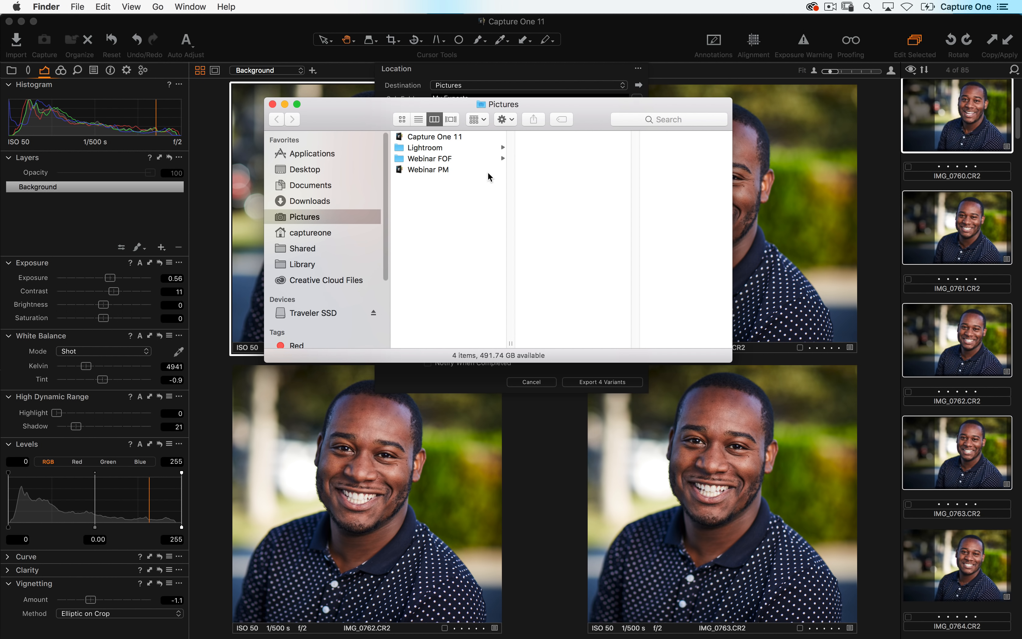
key(super+Tab)
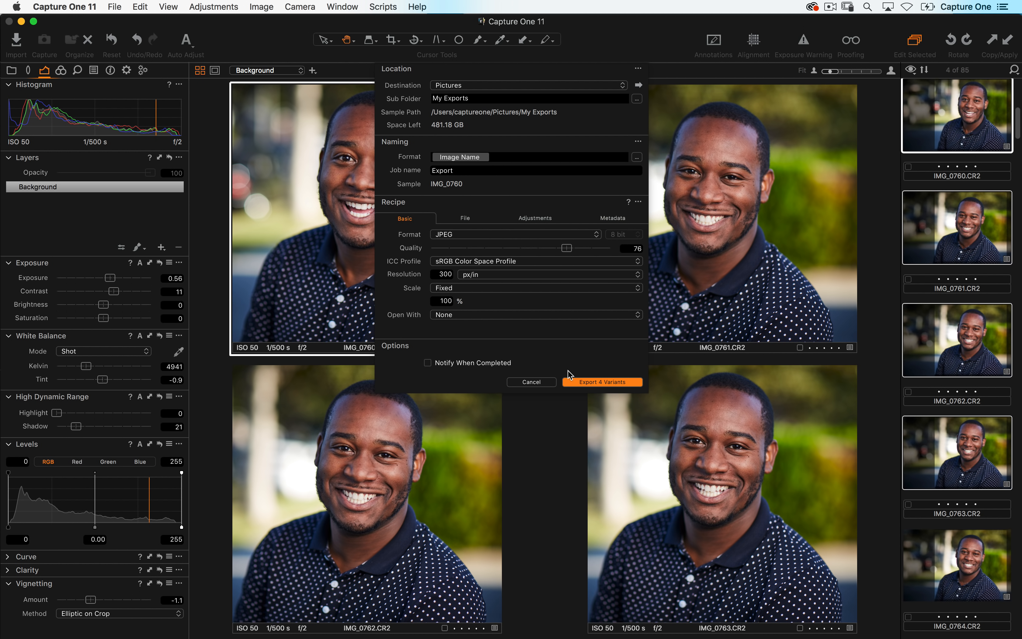
- Enable Notify When Completed and export the four variants
click(579, 382)
click(490, 363)
click(602, 382)
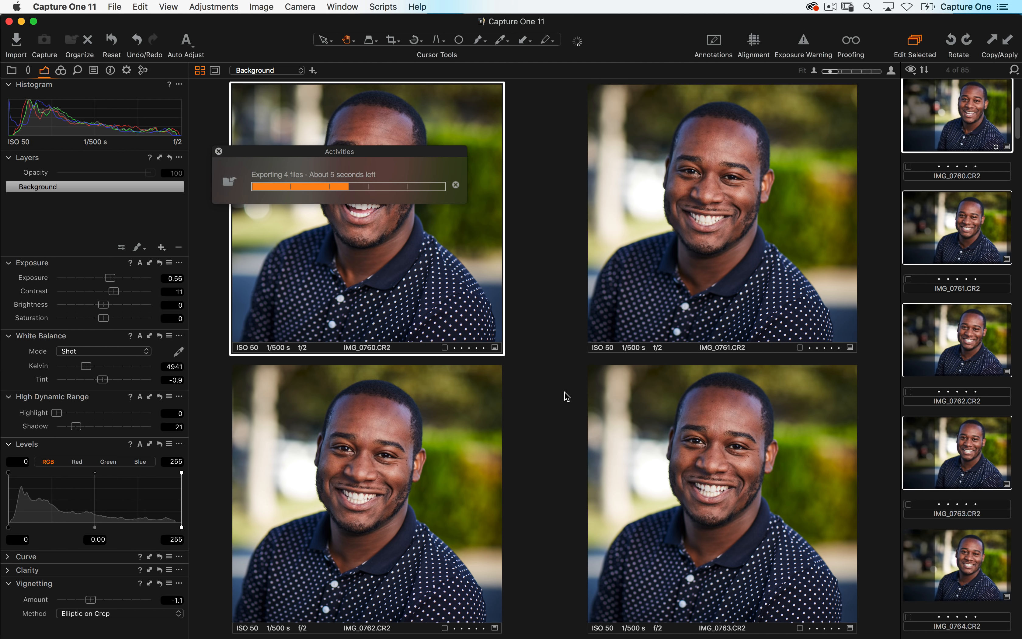
- Open the My Exports folder in Finder and preview the exported JPEGs with Quick Look
click(350, 173)
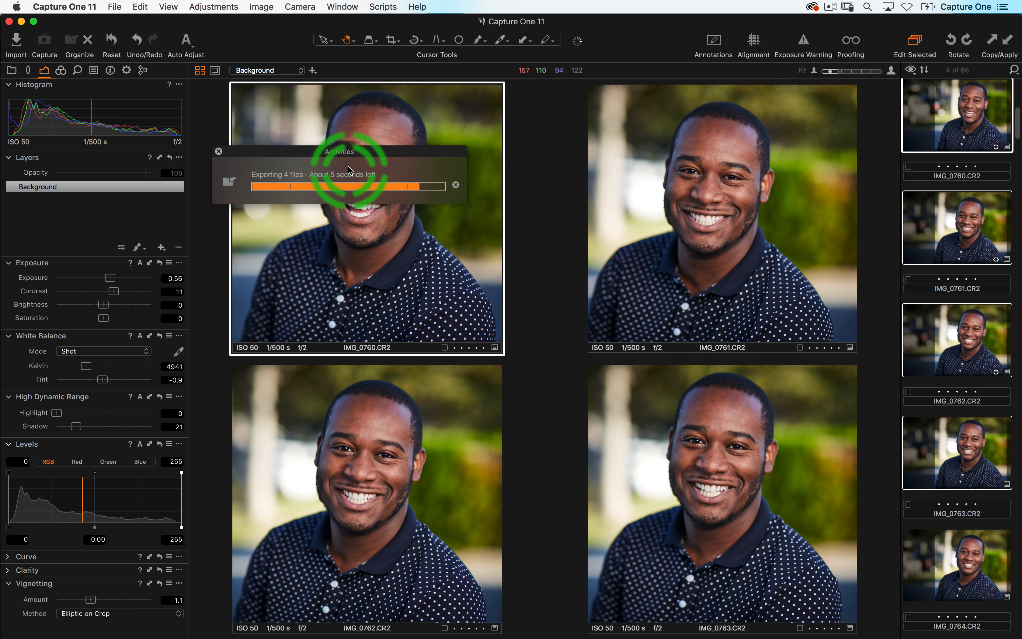
click(602, 223)
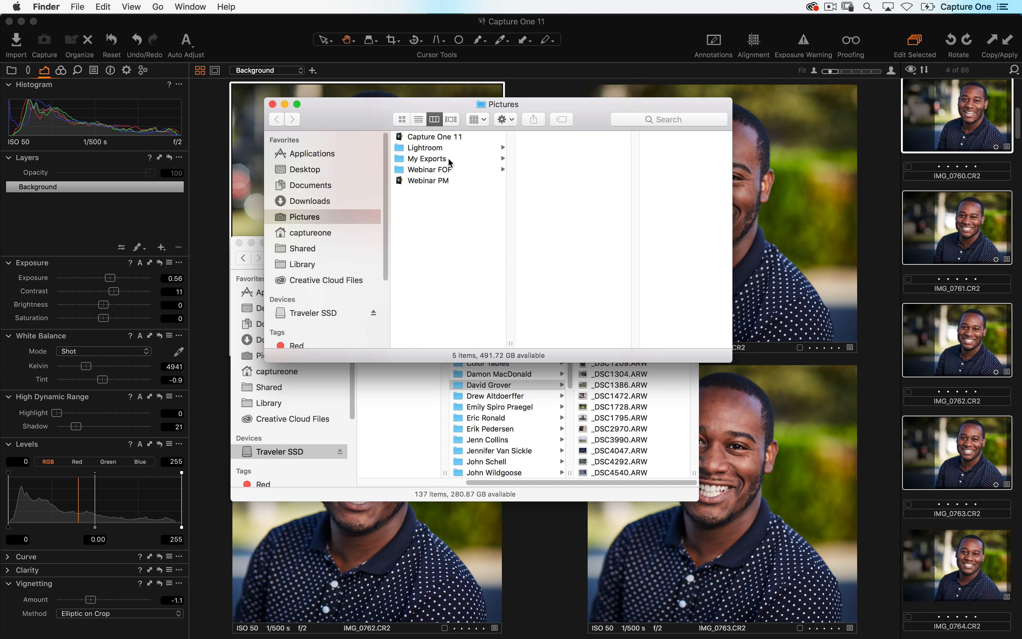
click(450, 163)
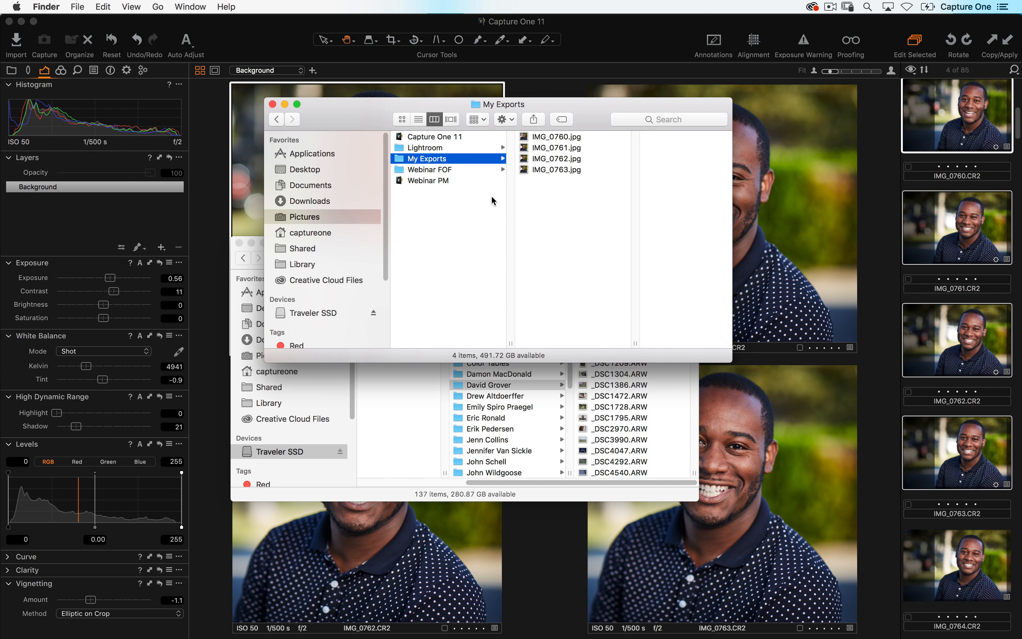
drag(578, 201, 575, 113)
key(space)
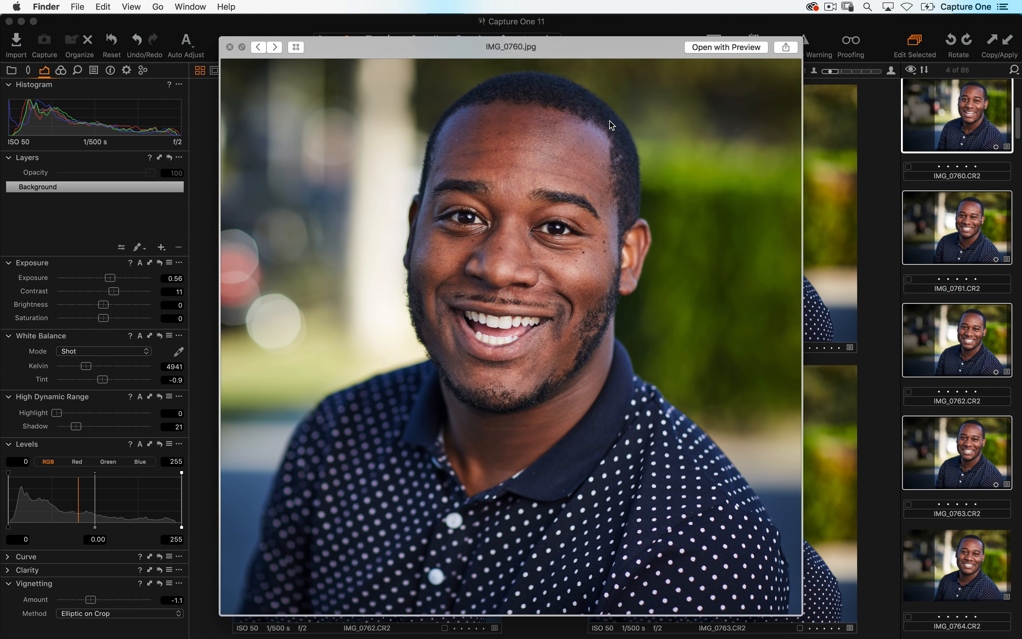
key(Down)
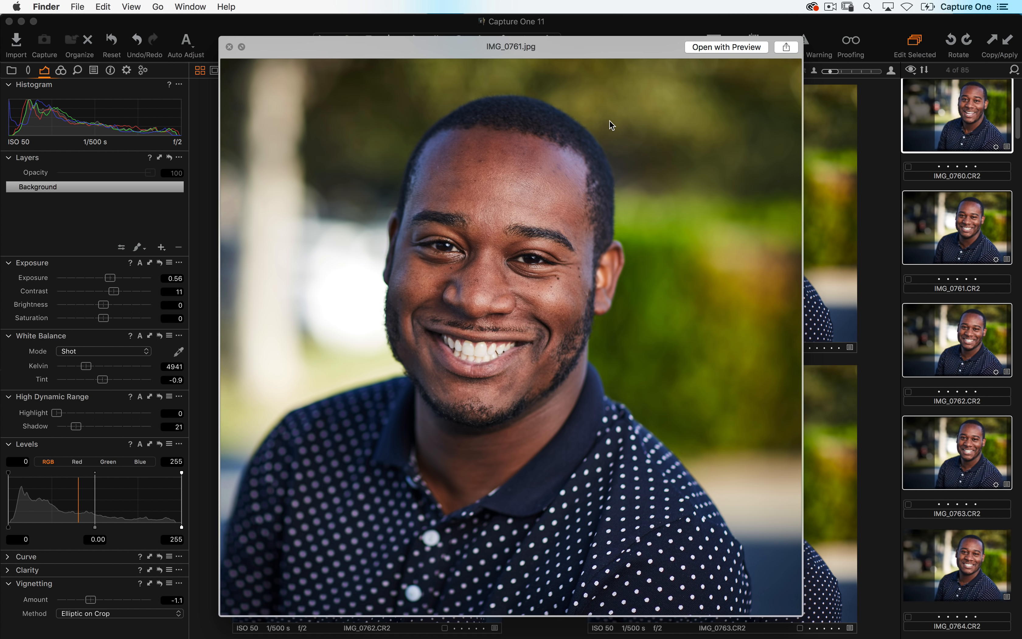
key(Down)
key(Down)
key(space)
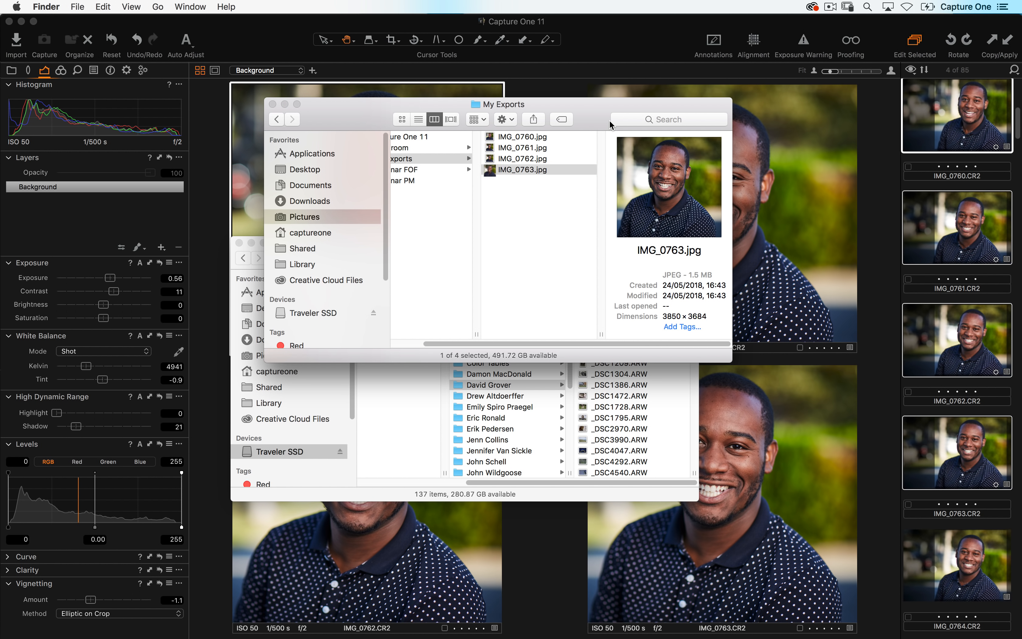
click(244, 229)
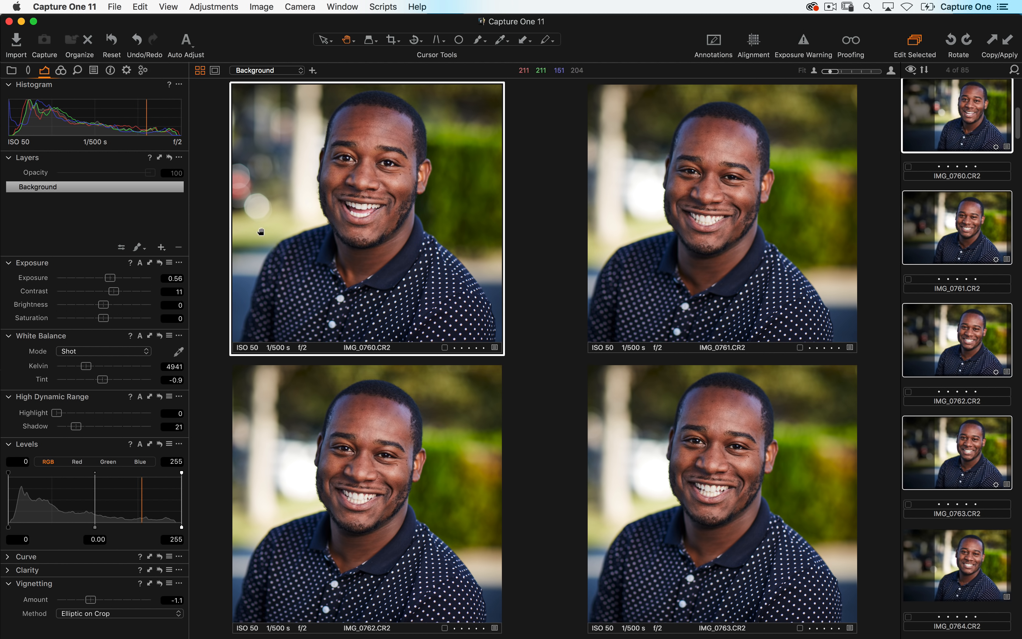
- Open Export Variants again, switch the format to TIFF, and cancel the dialog
click(115, 8)
mouse_move(266, 481)
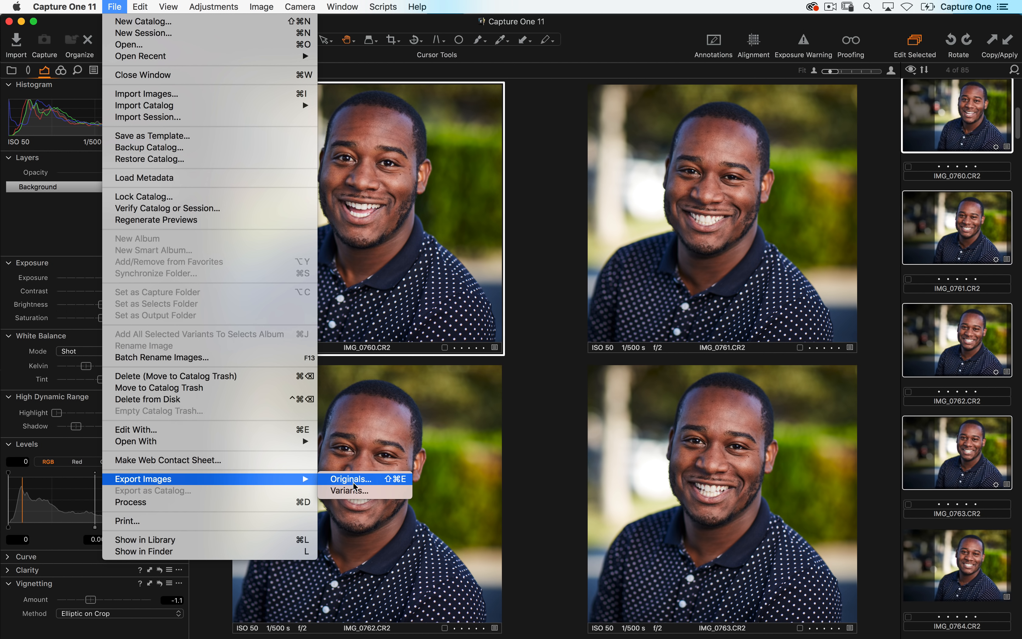
click(367, 493)
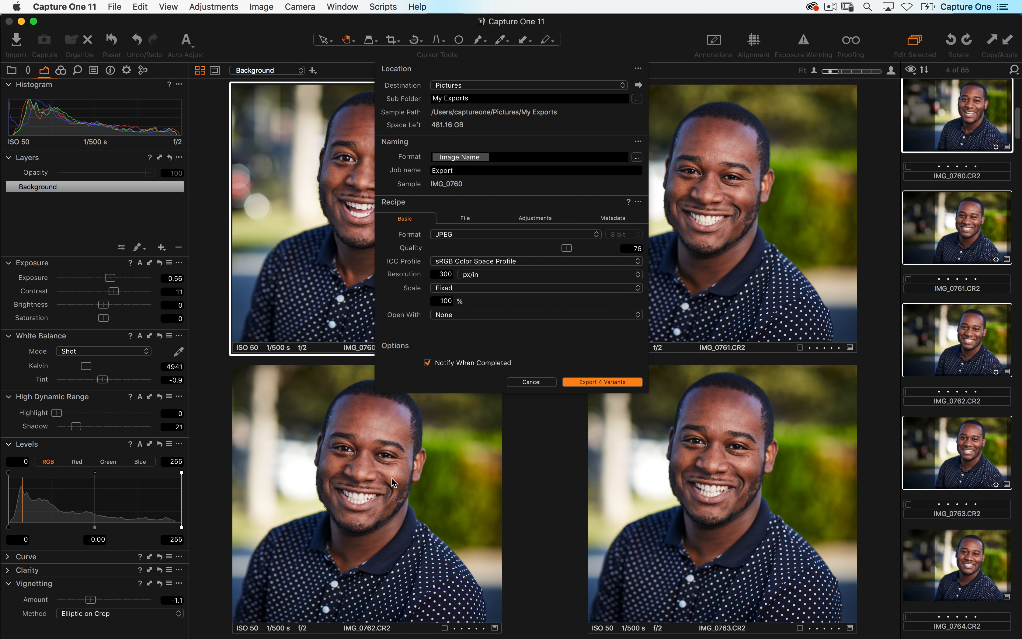
click(474, 234)
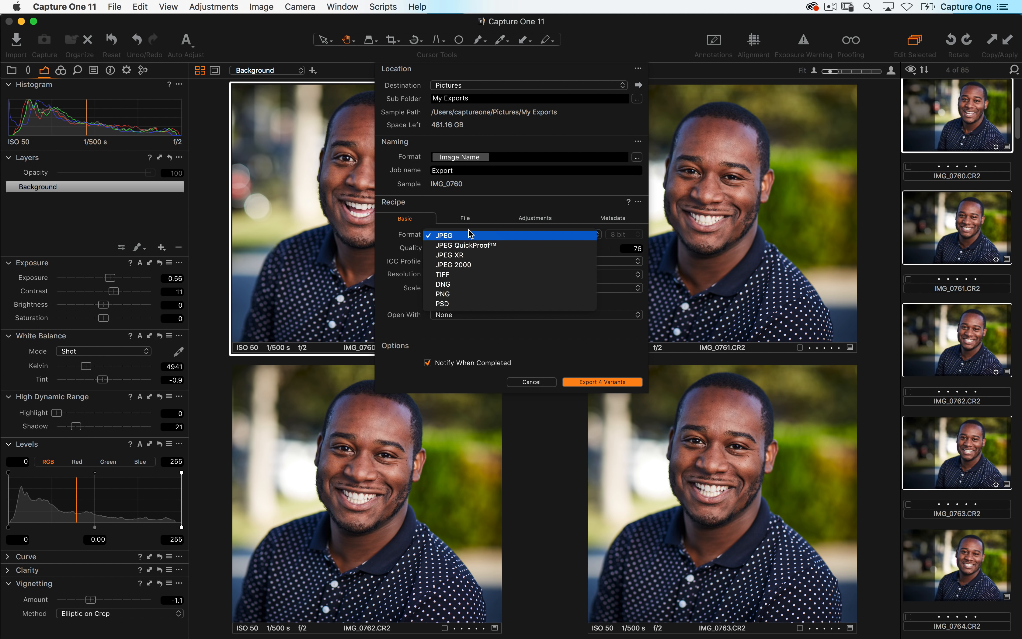
click(458, 275)
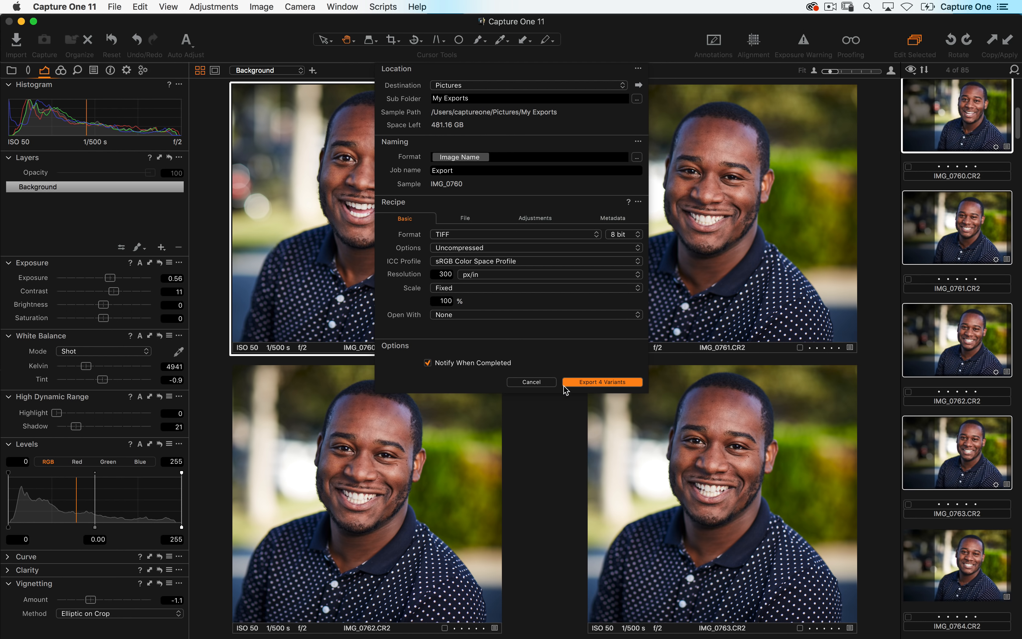
click(531, 382)
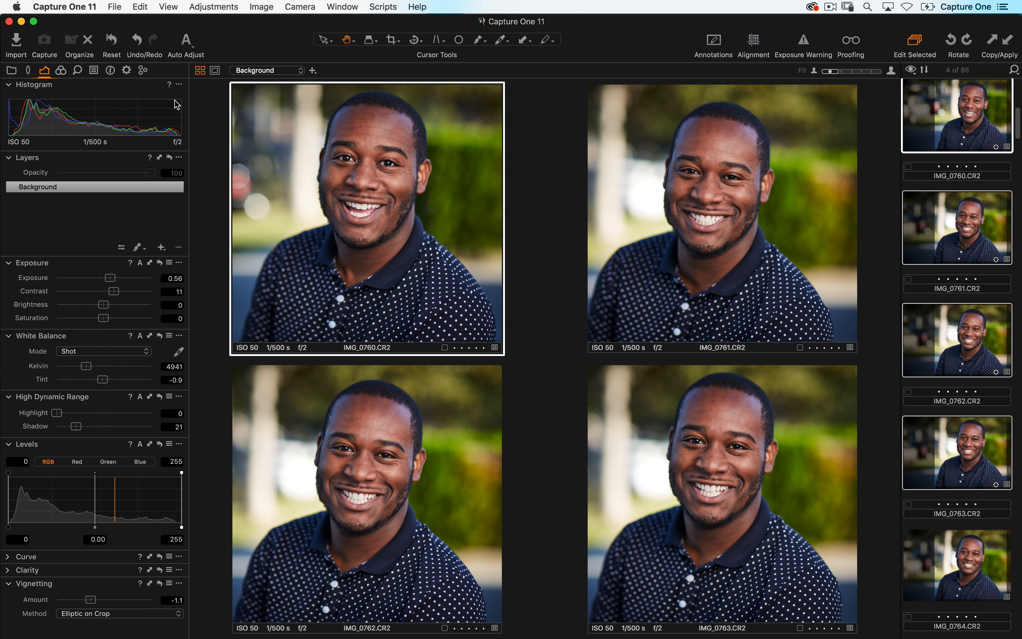
- Add a new process recipe in the output tool tab named Jpeg 2000Pix Wide
click(126, 70)
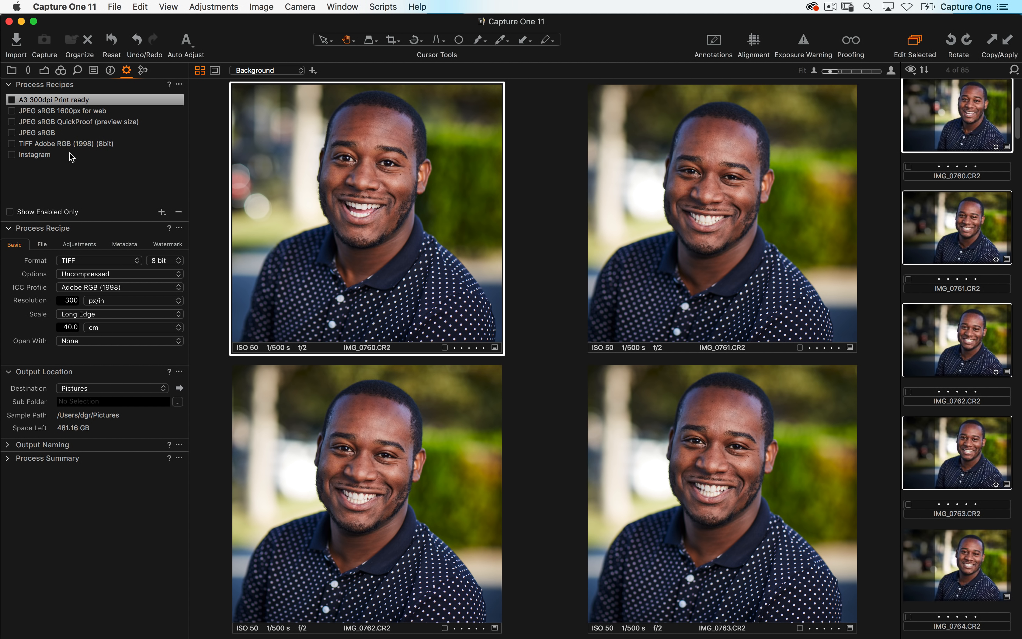
click(162, 212)
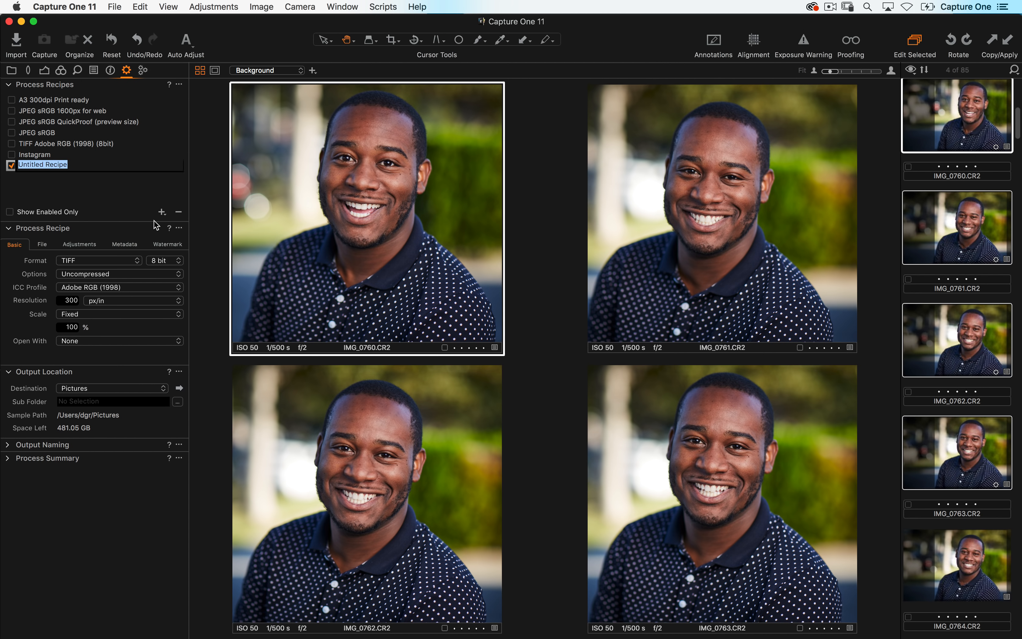
text(Jpeg 2000Pix Wide)
key(Return)
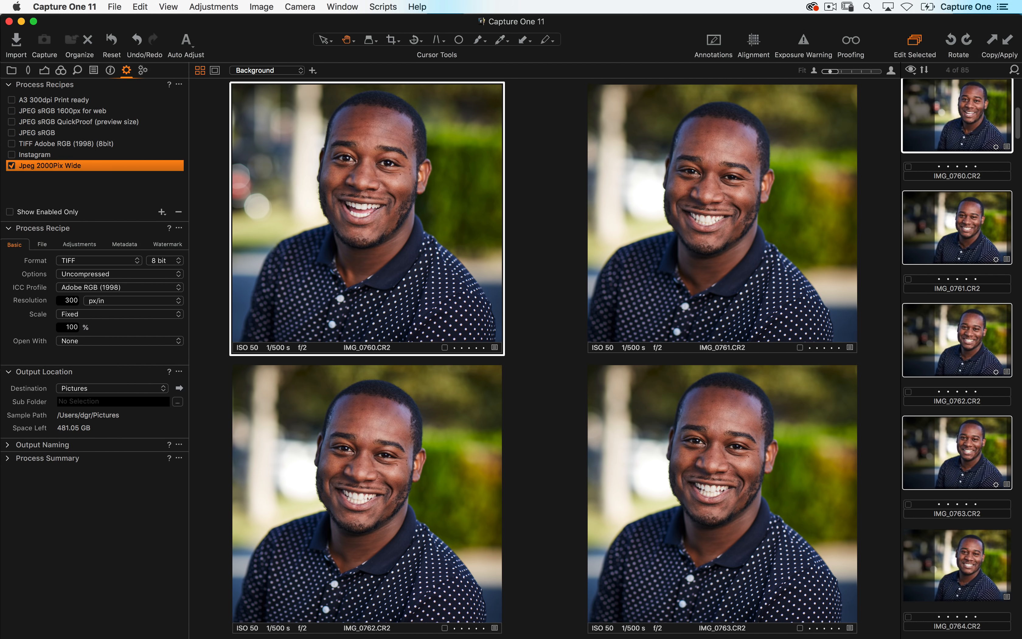
- Set the recipe's format to JPEG and its ICC profile to sRGB Color Space Profile
click(80, 260)
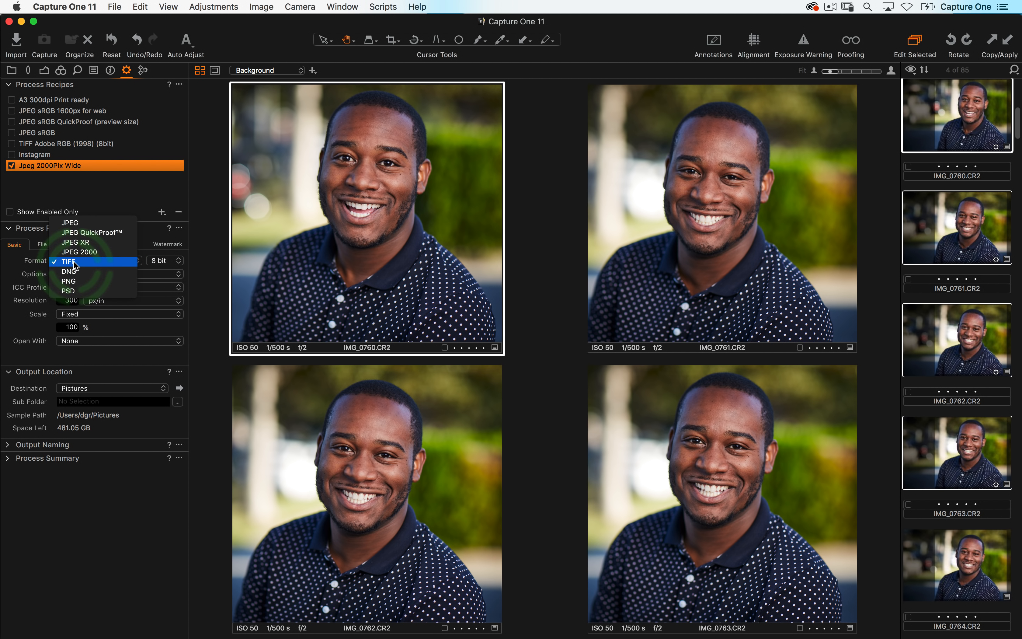
click(78, 229)
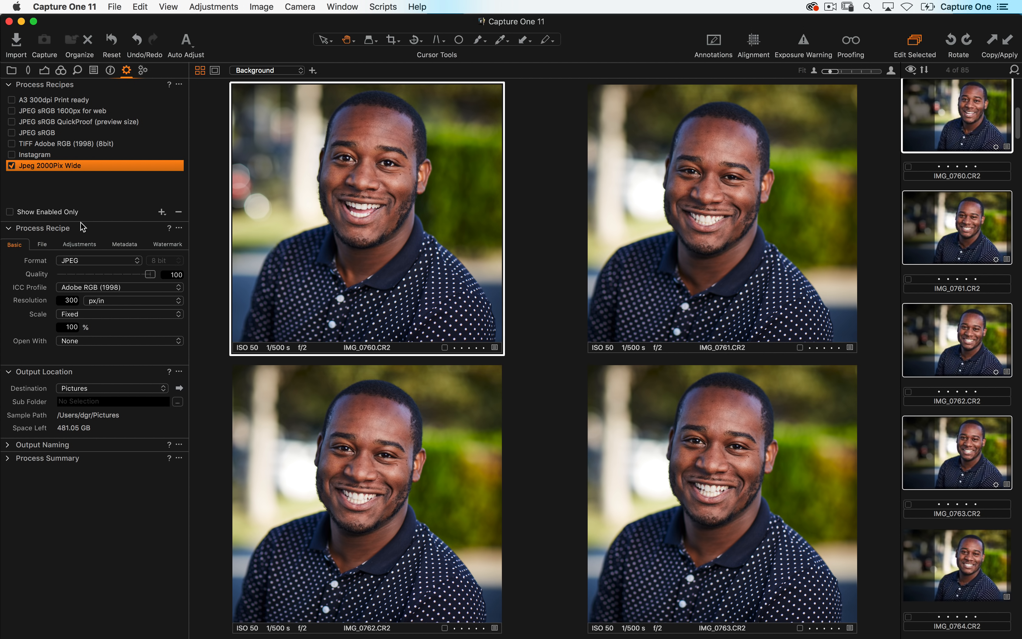
click(86, 288)
click(85, 299)
- Set the recipe's scale to Width at 2000 px
click(84, 315)
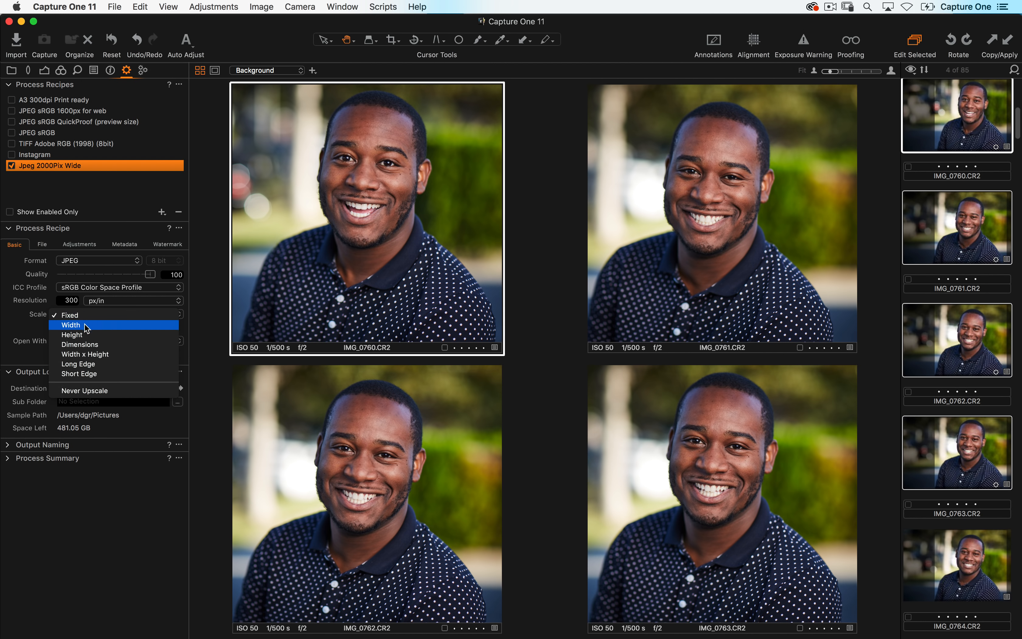
click(95, 326)
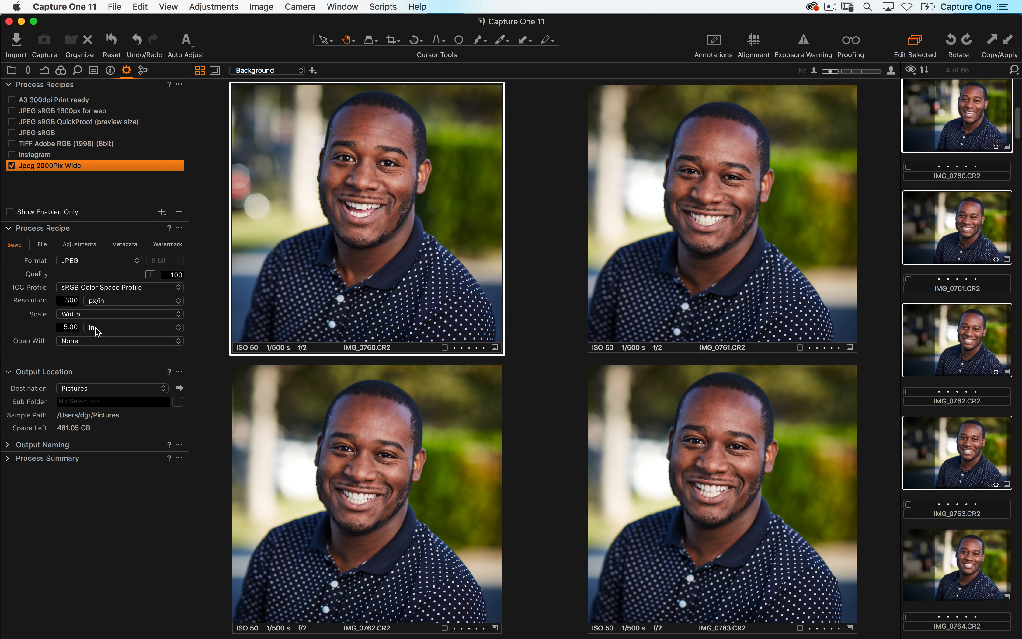
click(97, 332)
click(86, 327)
click(64, 326)
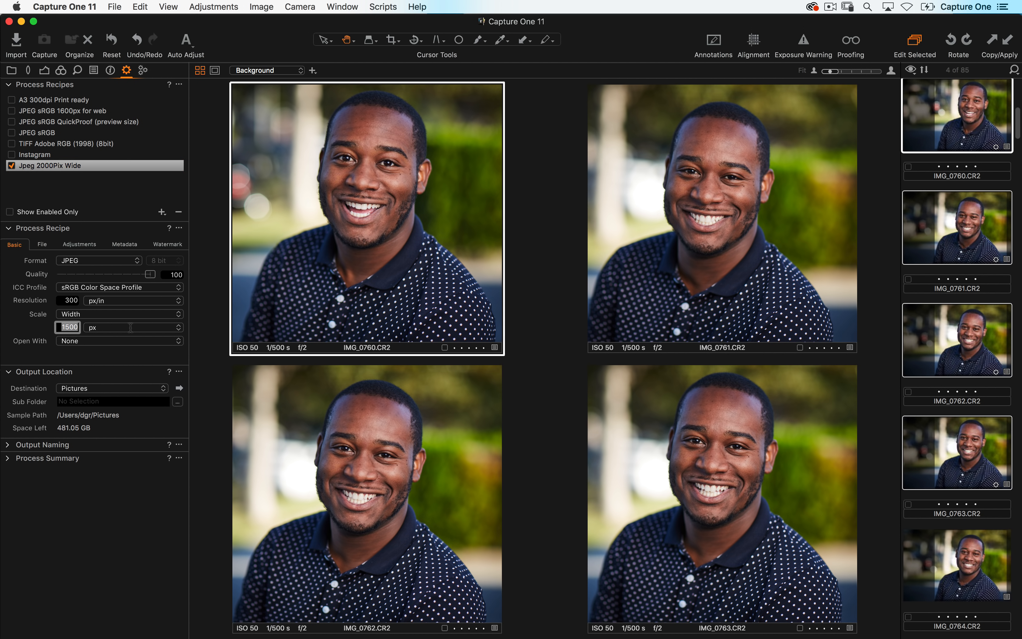
text(2000)
key(Tab)
- Select IMG_0760 and set the recipe's JPEG quality to 89
click(951, 187)
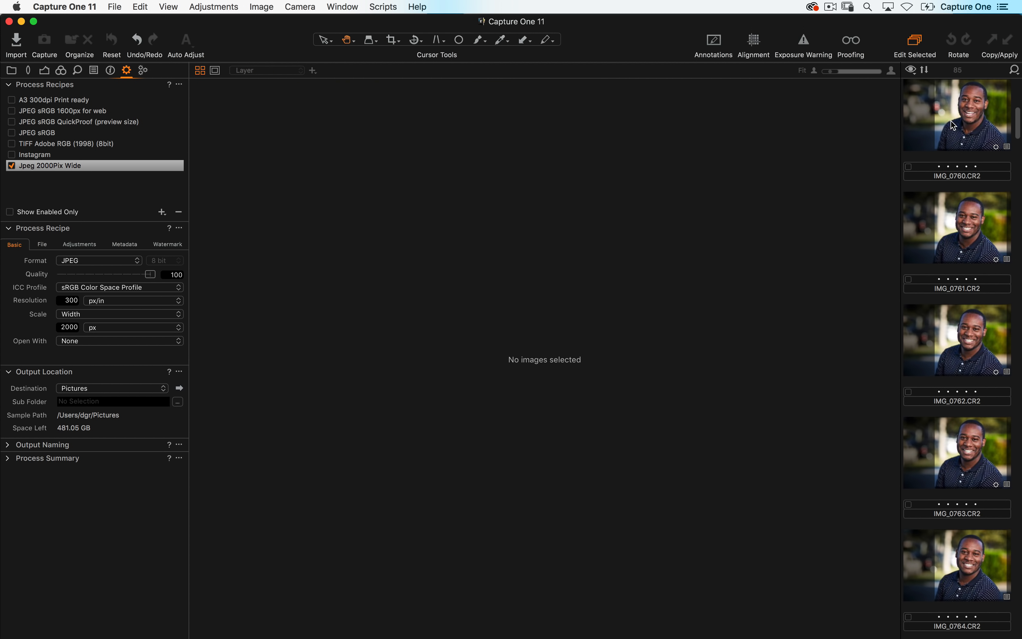
click(954, 126)
mouse_move(150, 274)
mouse_down()
mouse_move(115, 277)
mouse_move(146, 277)
mouse_up()
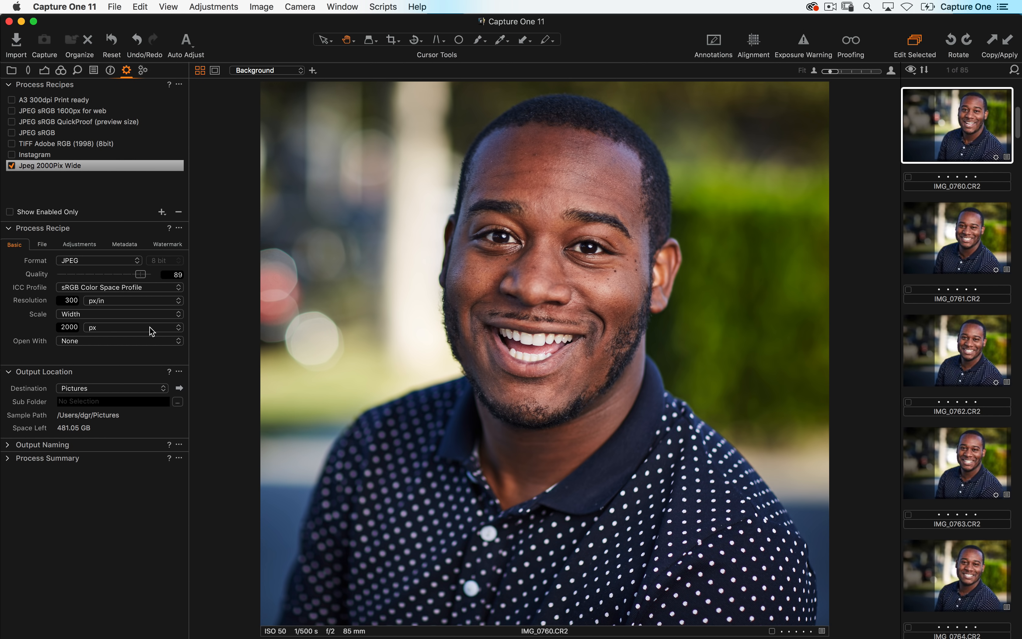
- Turn on proofing to preview IMG_0760 as the recipe will output it
click(891, 72)
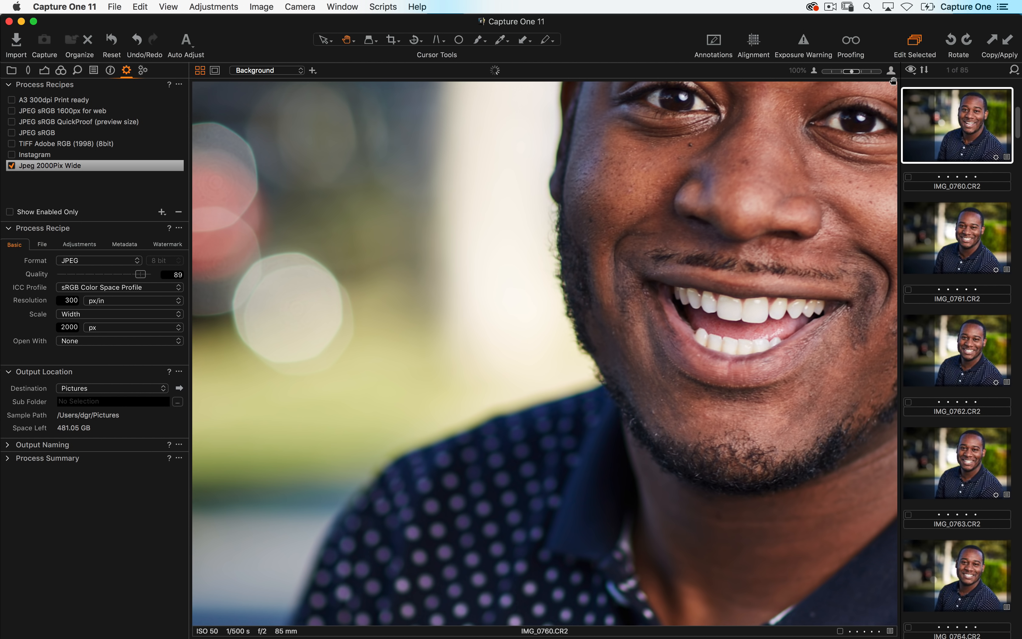
drag(697, 146, 553, 290)
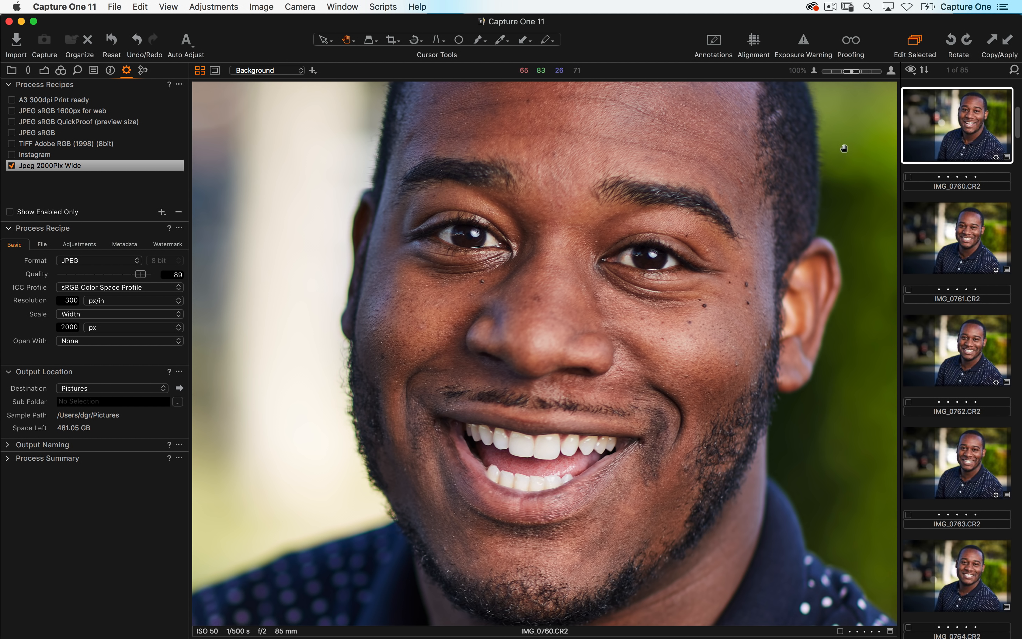
click(853, 43)
click(70, 171)
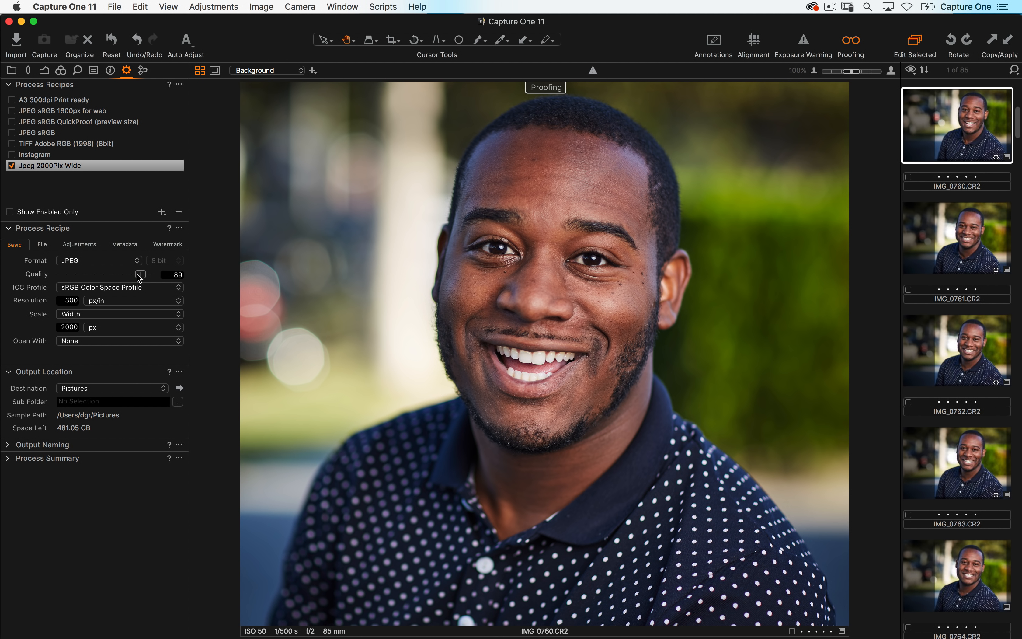
- Expand the Process Summary and set the recipe's JPEG quality to 75
drag(141, 275, 118, 277)
click(9, 458)
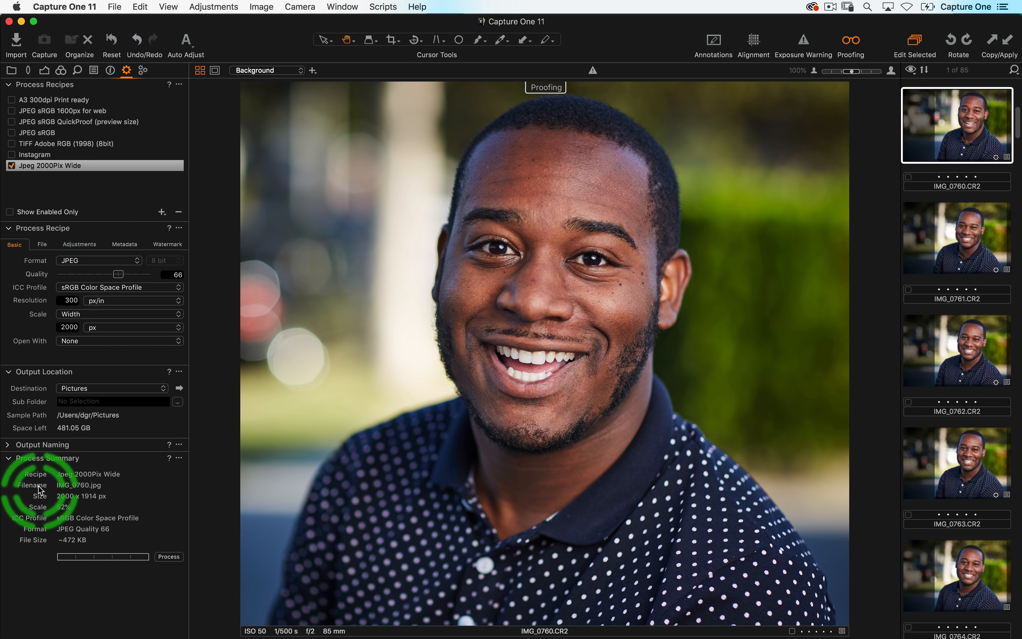
mouse_move(119, 275)
mouse_down()
mouse_move(79, 276)
mouse_move(128, 277)
mouse_up()
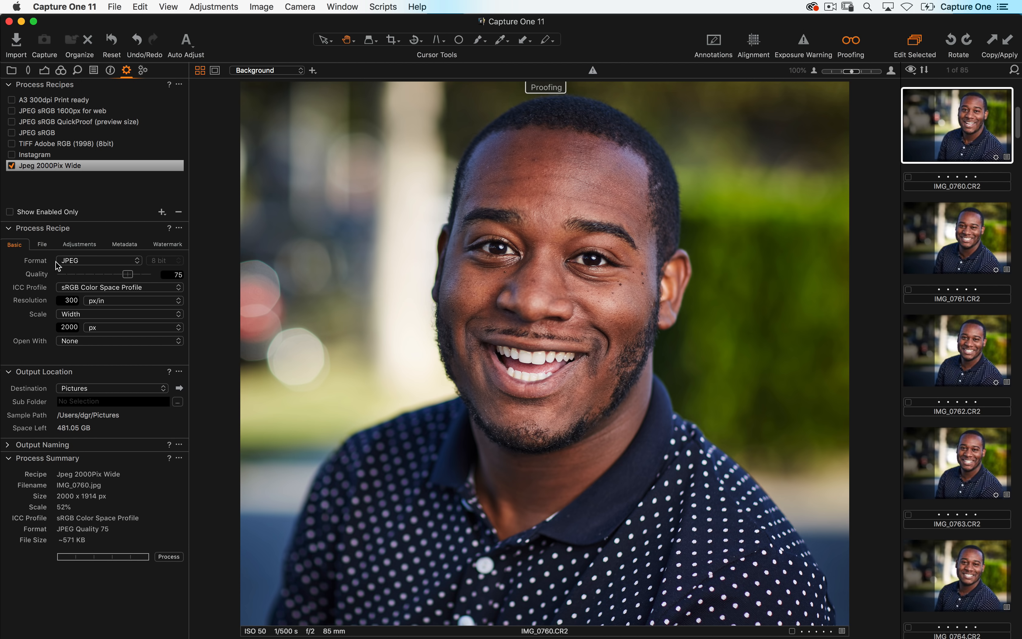
- Set the recipe's sharpening to Output Sharpening for Screen with an amount of 184
click(81, 245)
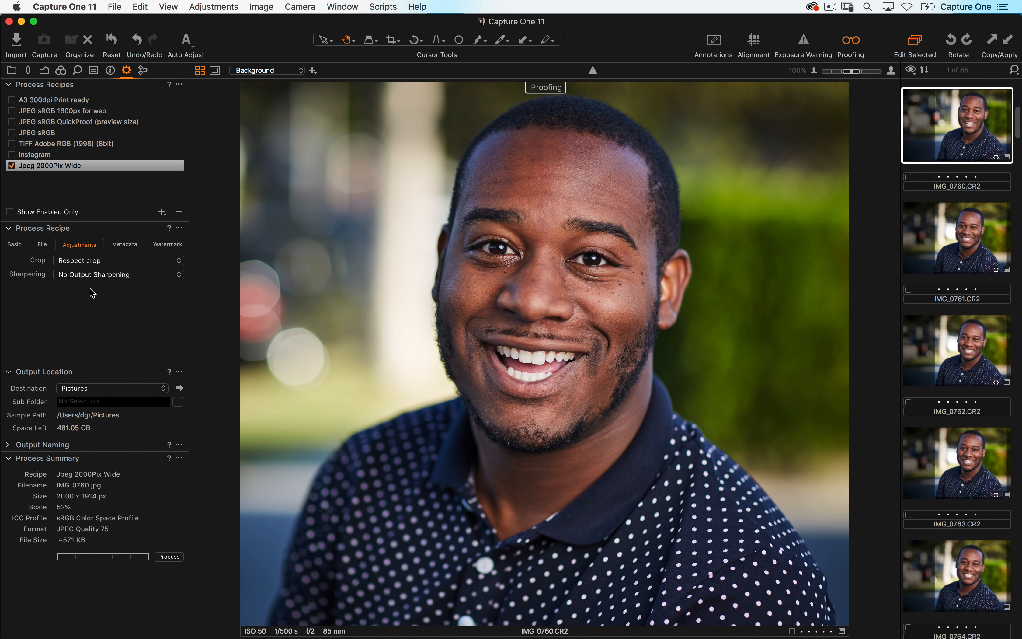
click(77, 276)
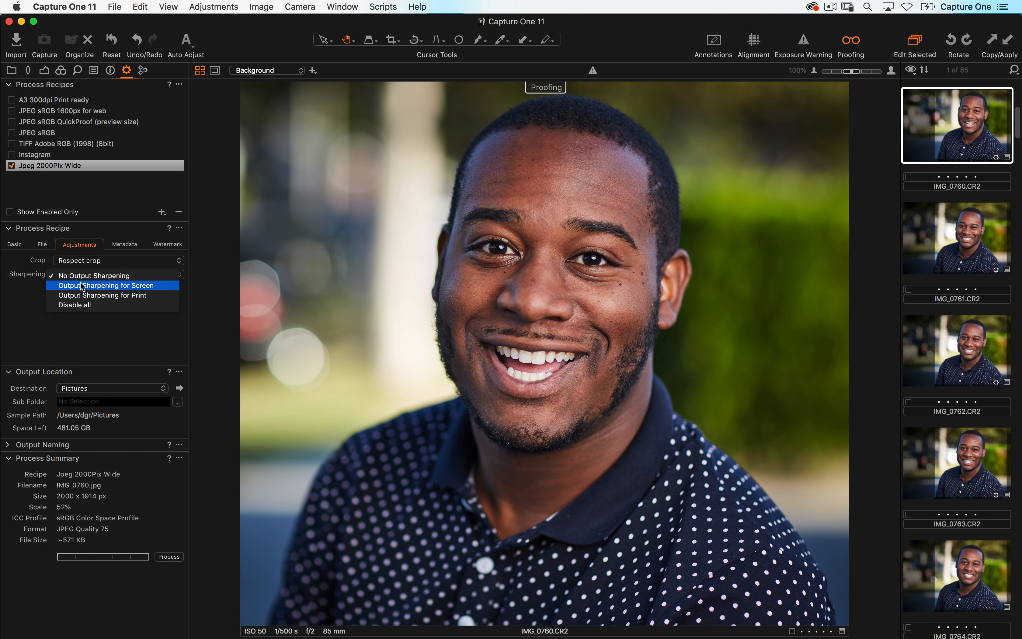
click(80, 282)
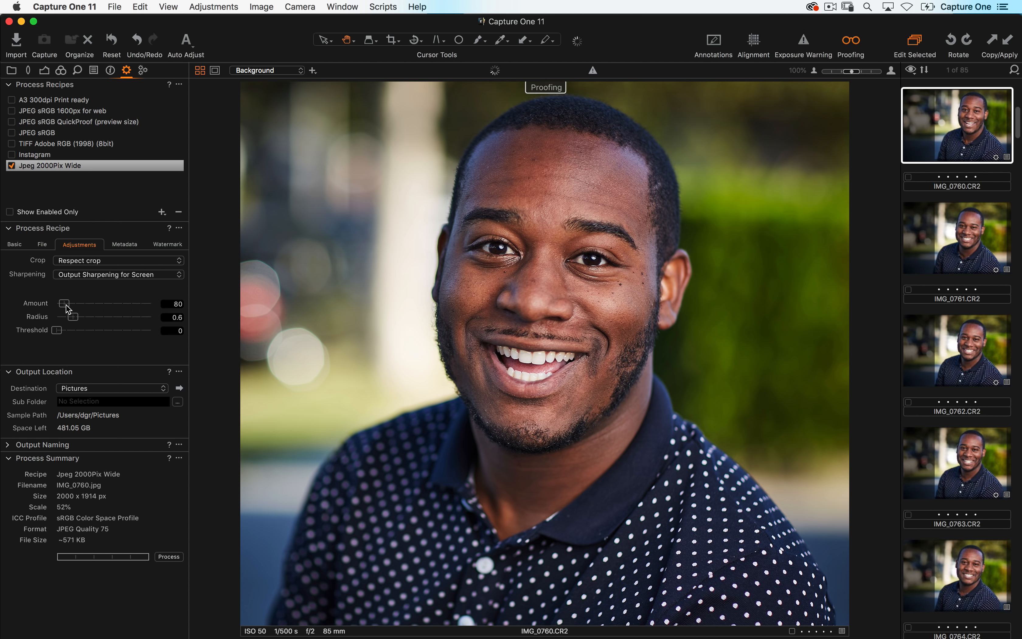
drag(64, 304, 75, 304)
- Turn off proofing and fit IMG_0760 to the viewer
click(15, 244)
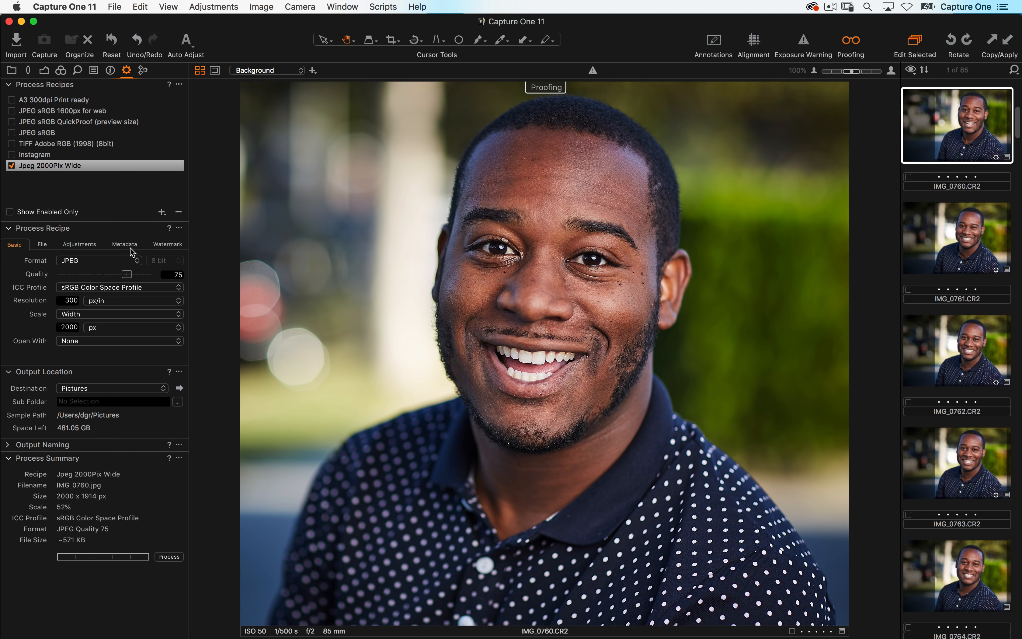
click(851, 40)
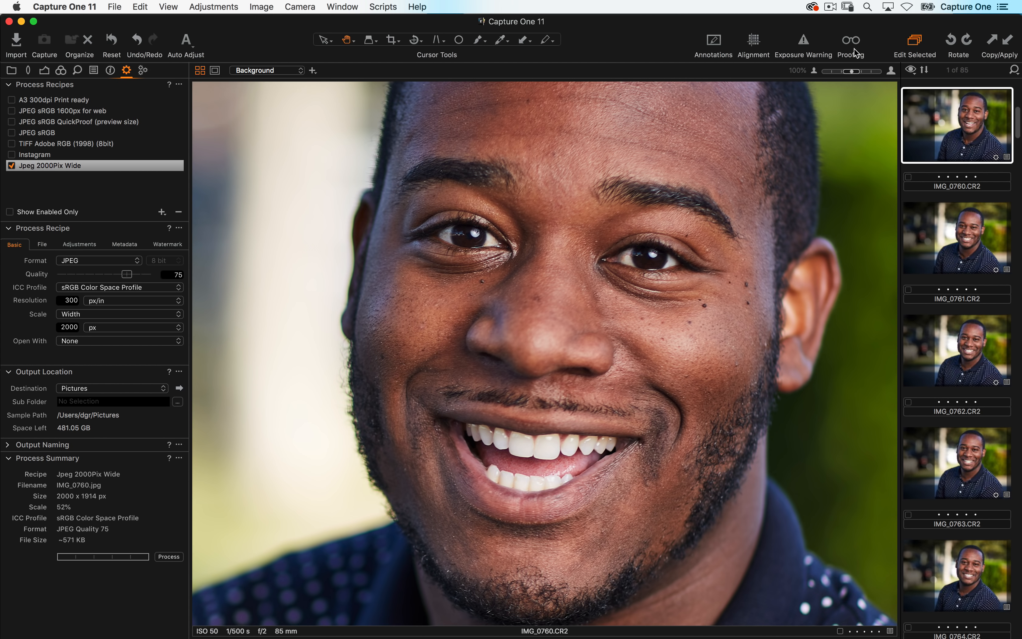
click(814, 71)
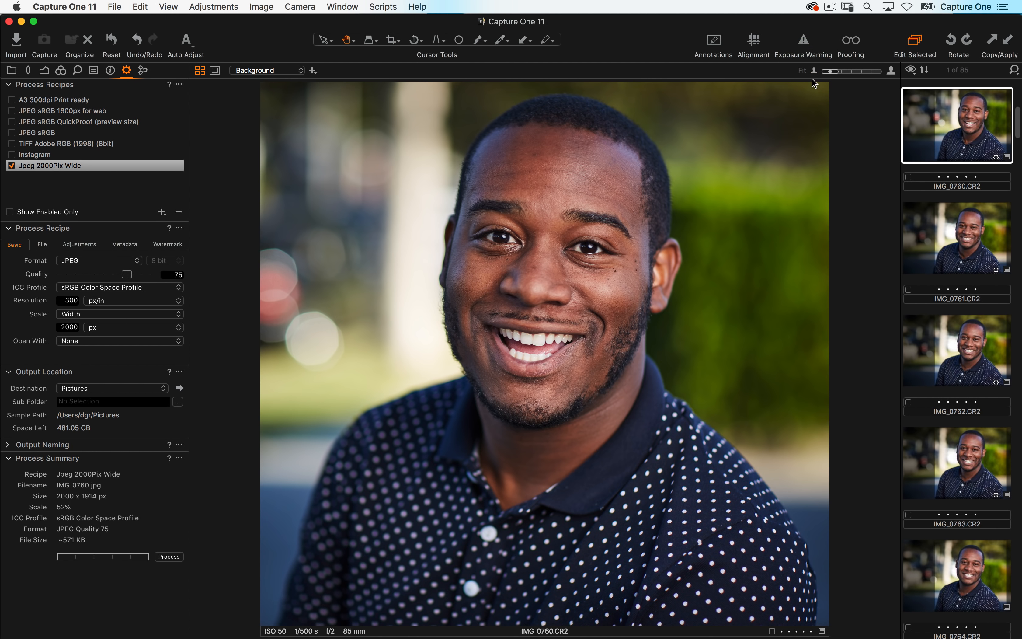
- Set the recipe's output destination to the Pictures folder
click(38, 170)
click(179, 390)
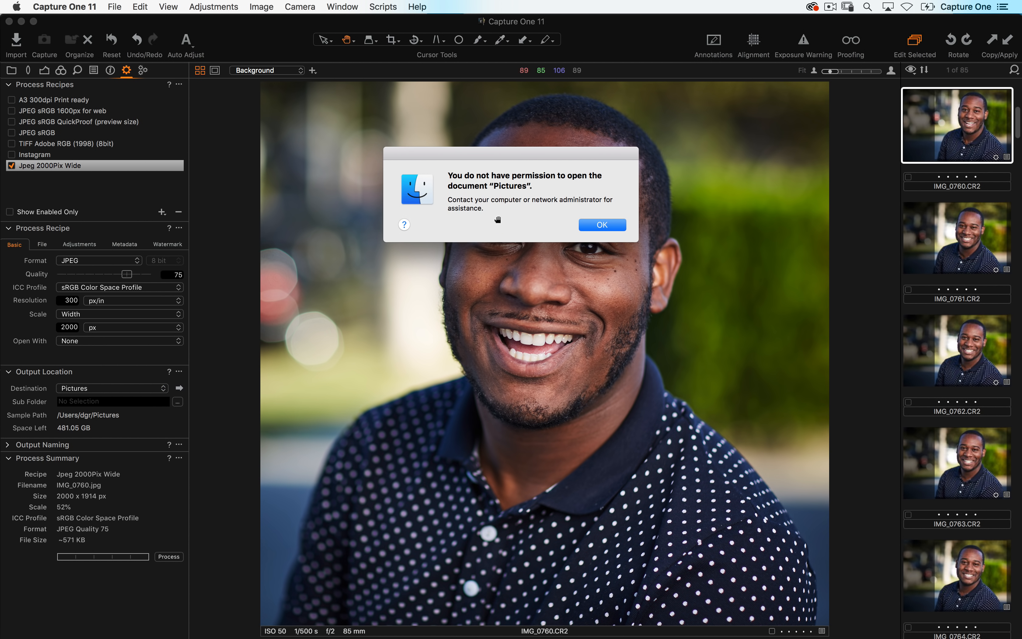
click(585, 223)
click(110, 389)
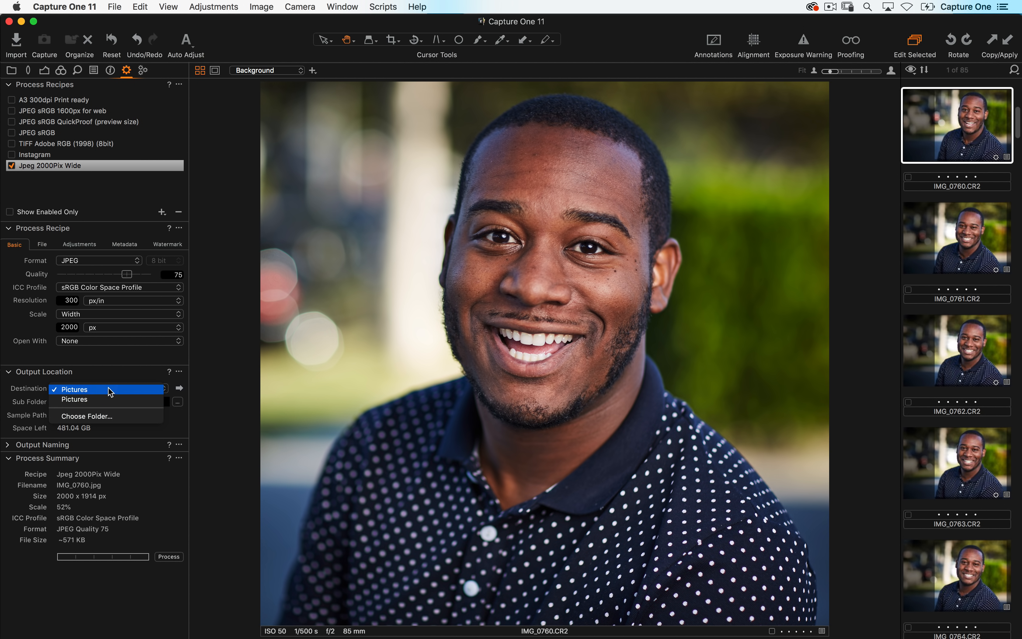
click(95, 416)
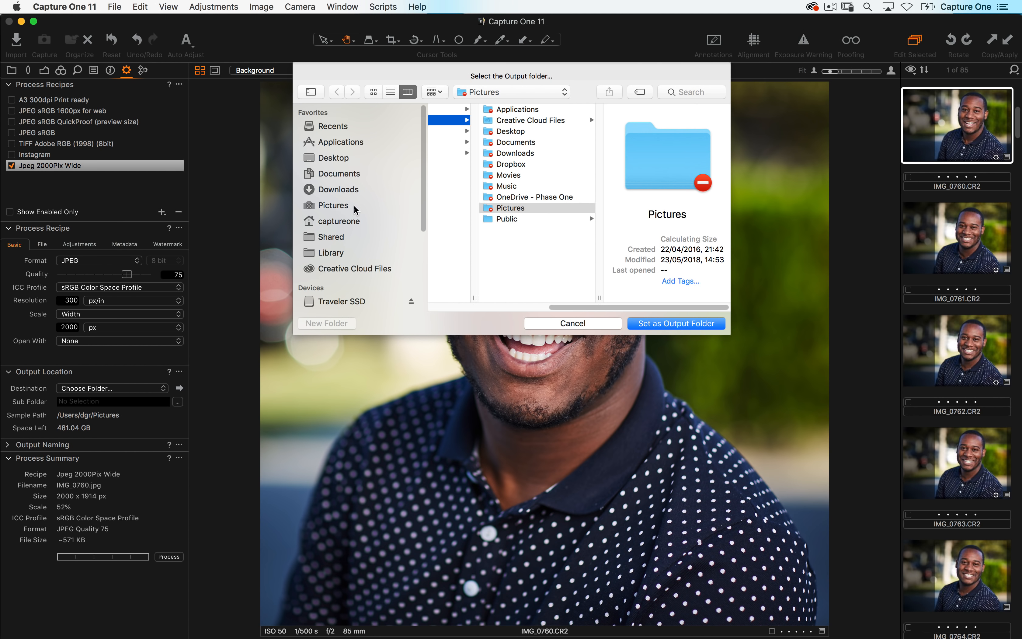
click(354, 207)
click(679, 322)
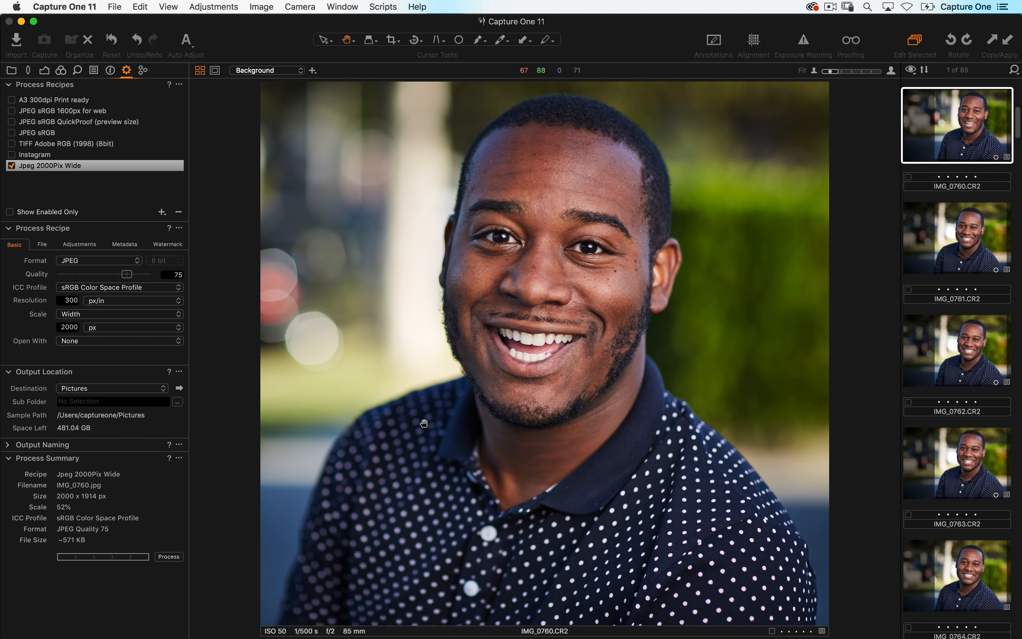
- Set the output subfolder to the Current Date (MMM dd yyyy) token
click(70, 401)
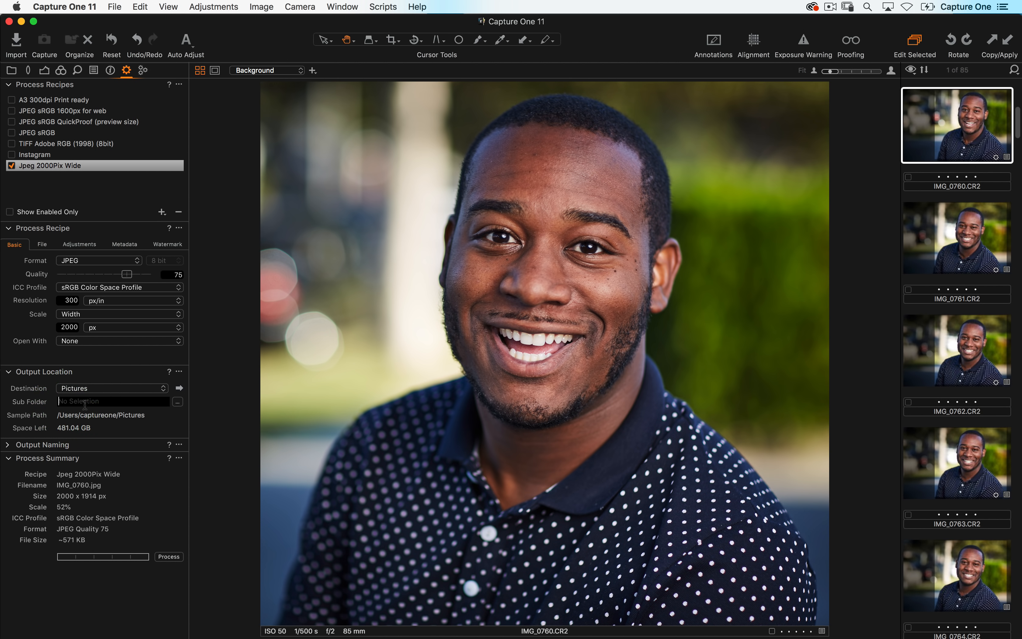
click(177, 401)
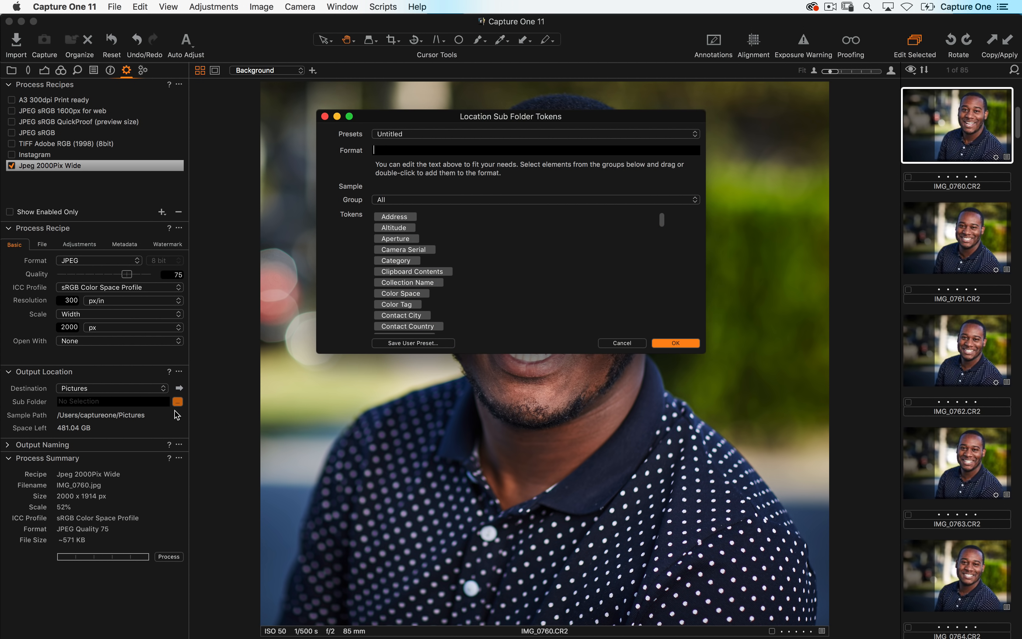
scroll(473, 266, down, 6)
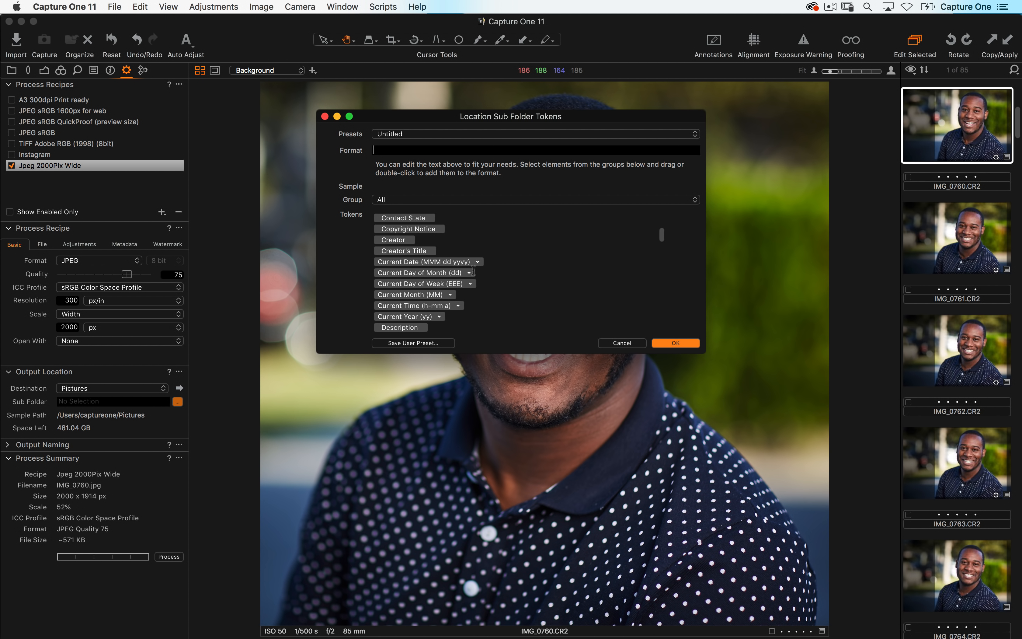
drag(435, 262, 485, 151)
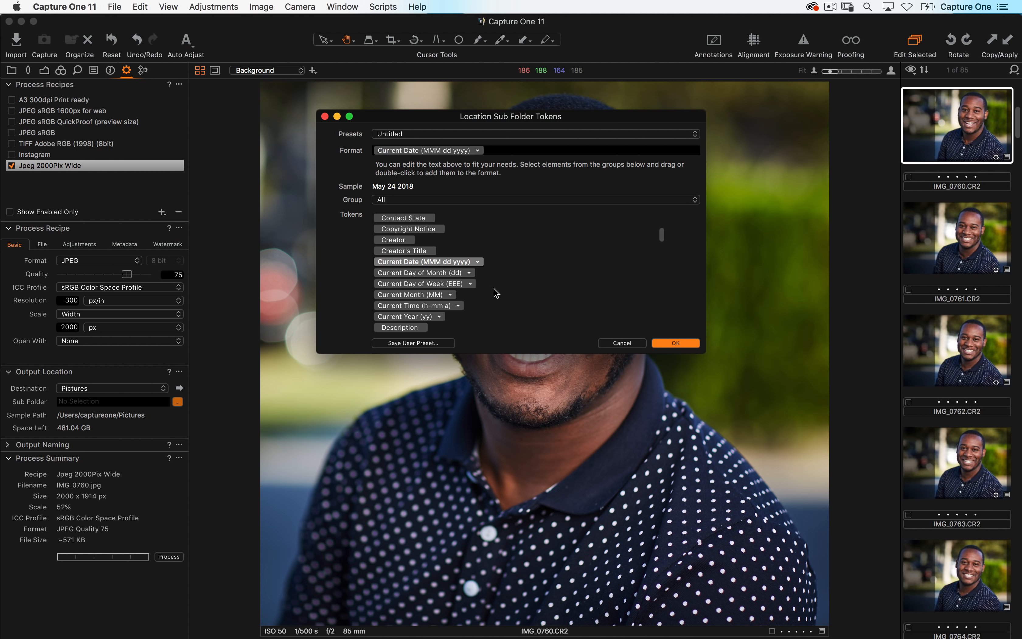
click(676, 343)
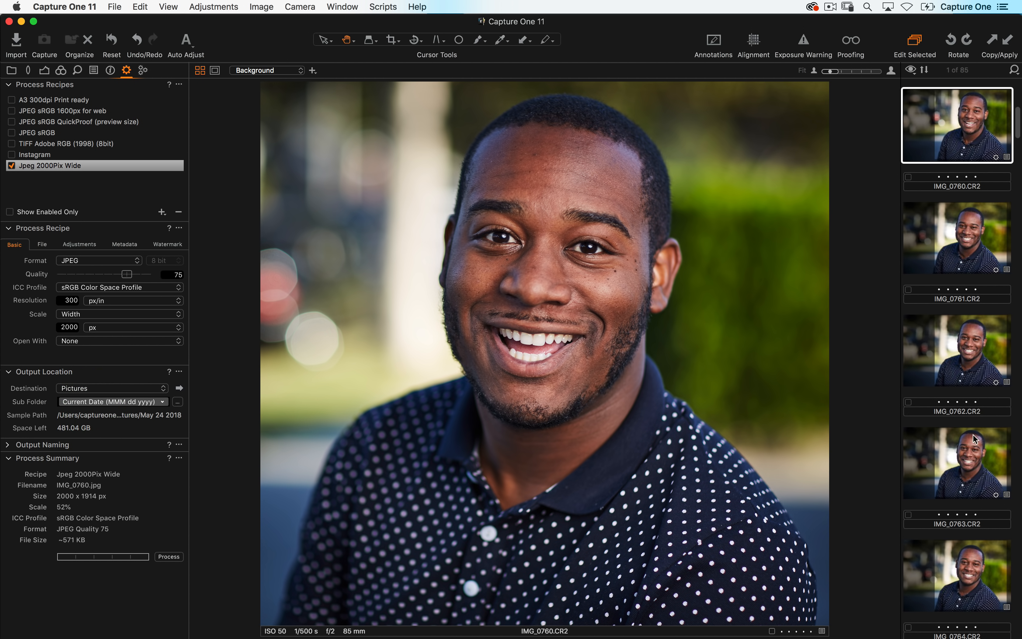
- Select IMG_0760 through IMG_0763 and process them with the Jpeg 2000Pix Wide recipe
shift+click(974, 461)
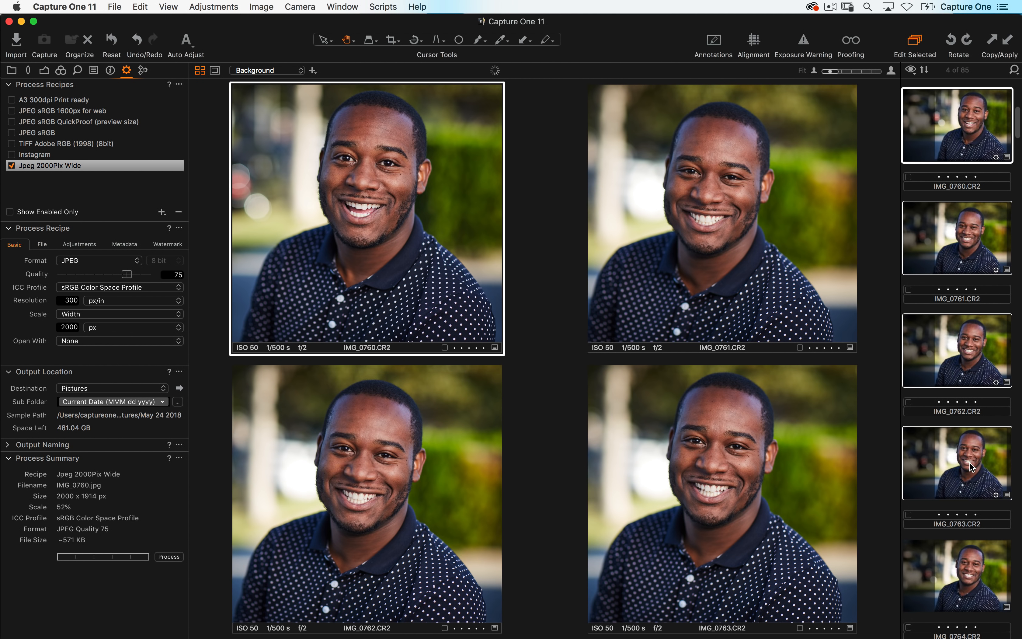
click(182, 555)
- Open the output folder and browse the exported JPEGs in the May 24 2018 subfolder
click(180, 389)
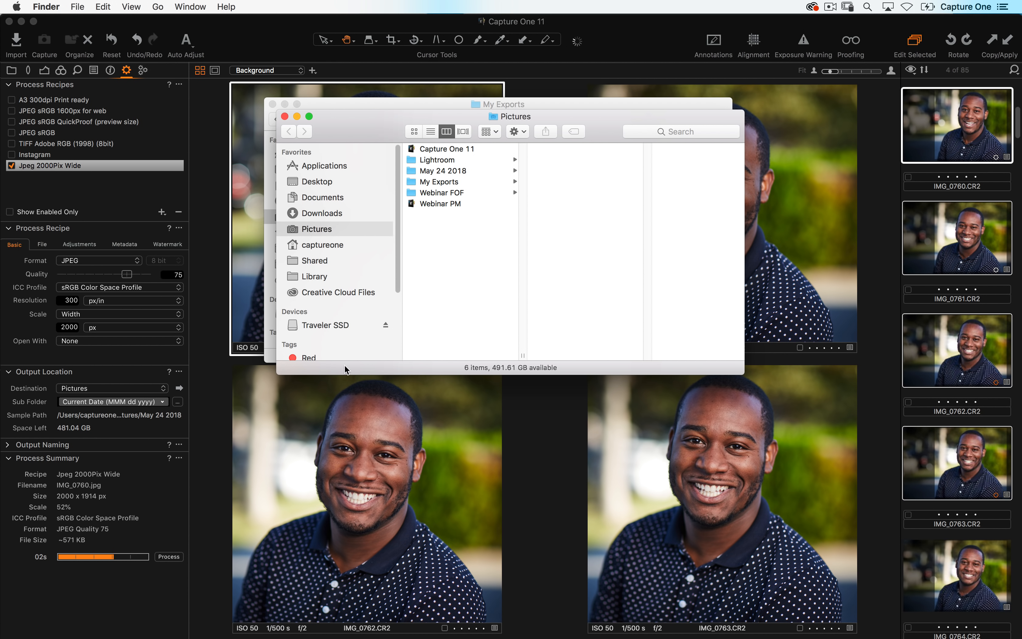
click(465, 173)
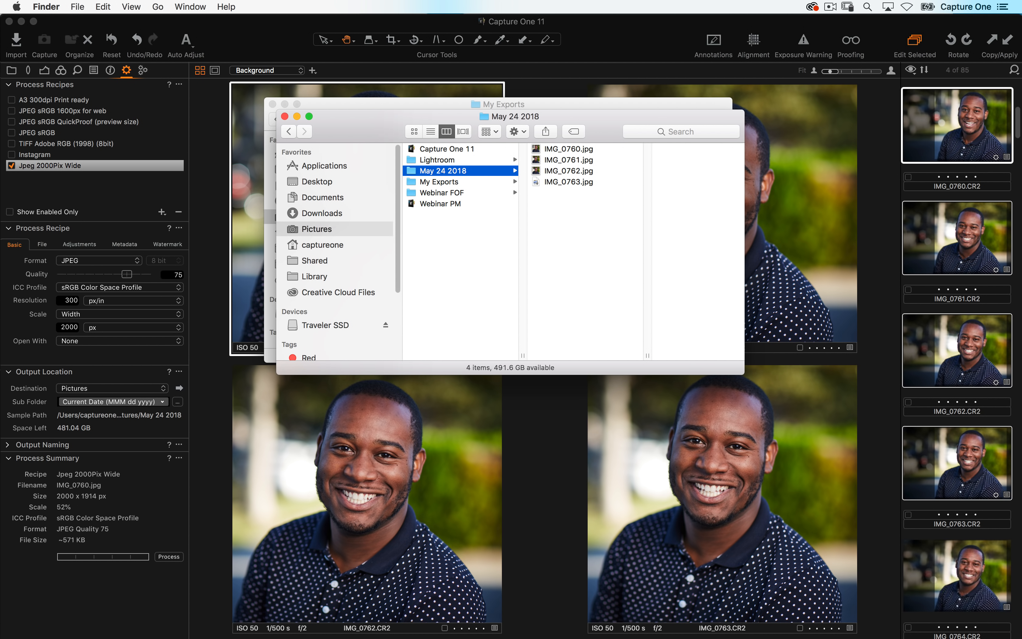
key(Right)
key(Down)
key(Down)
key(Down)
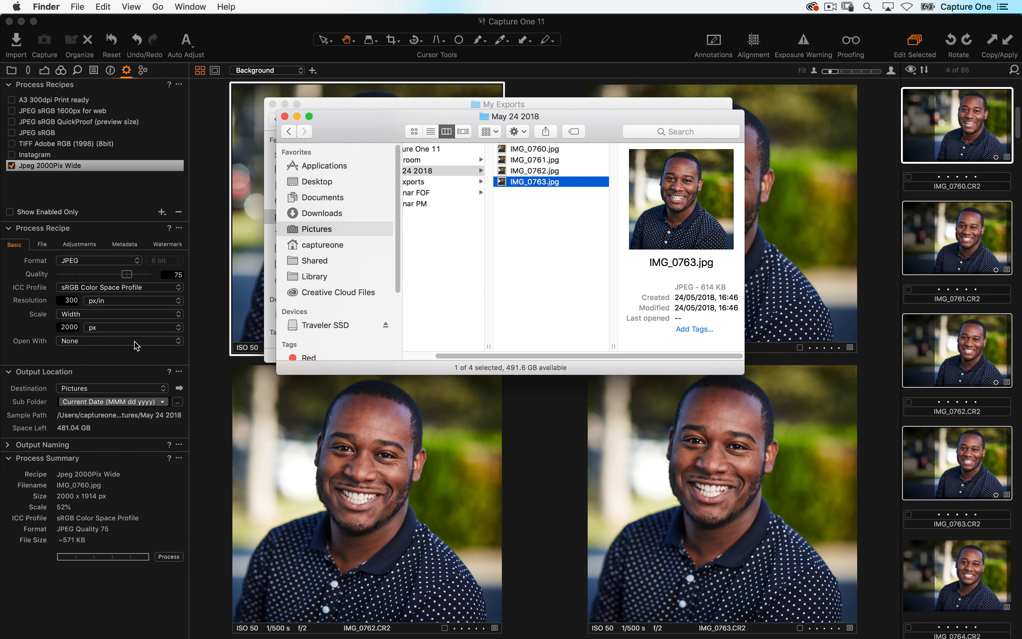
click(126, 607)
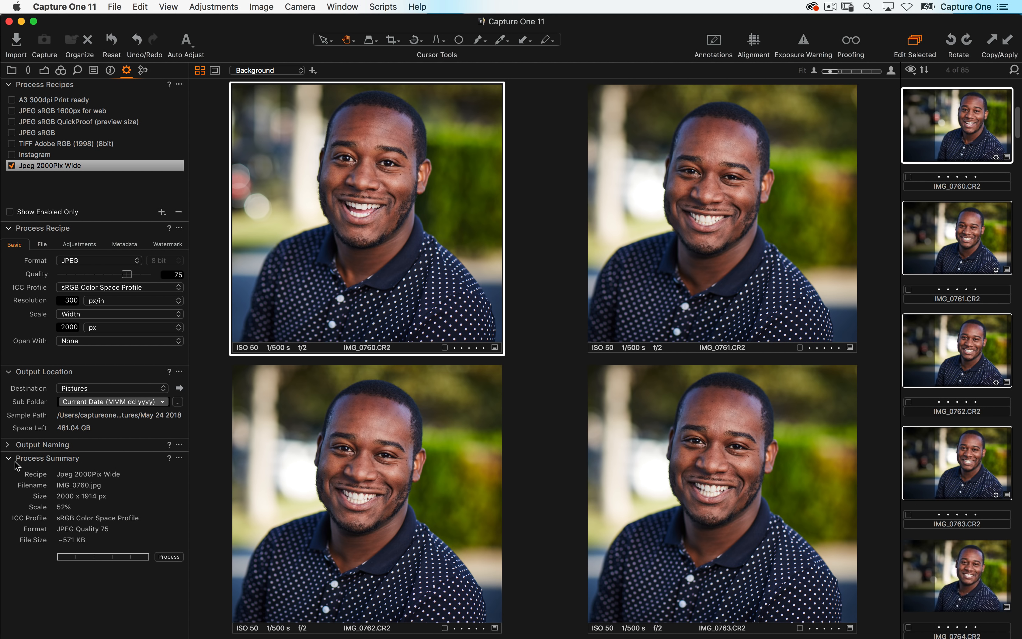
- Expand Output Naming and review the recipe's File and Basic settings
click(8, 446)
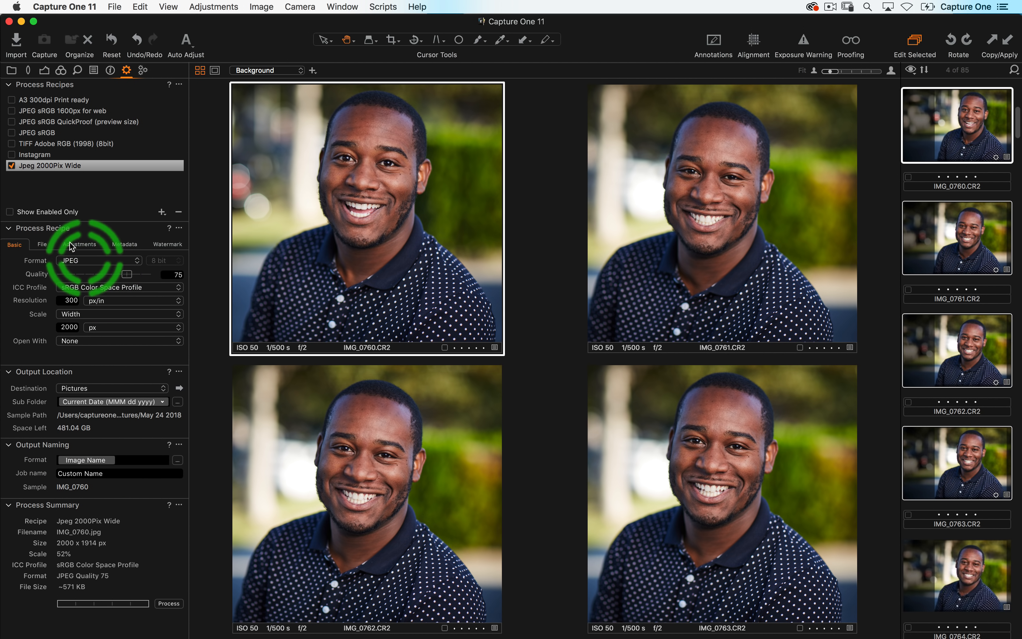
click(43, 245)
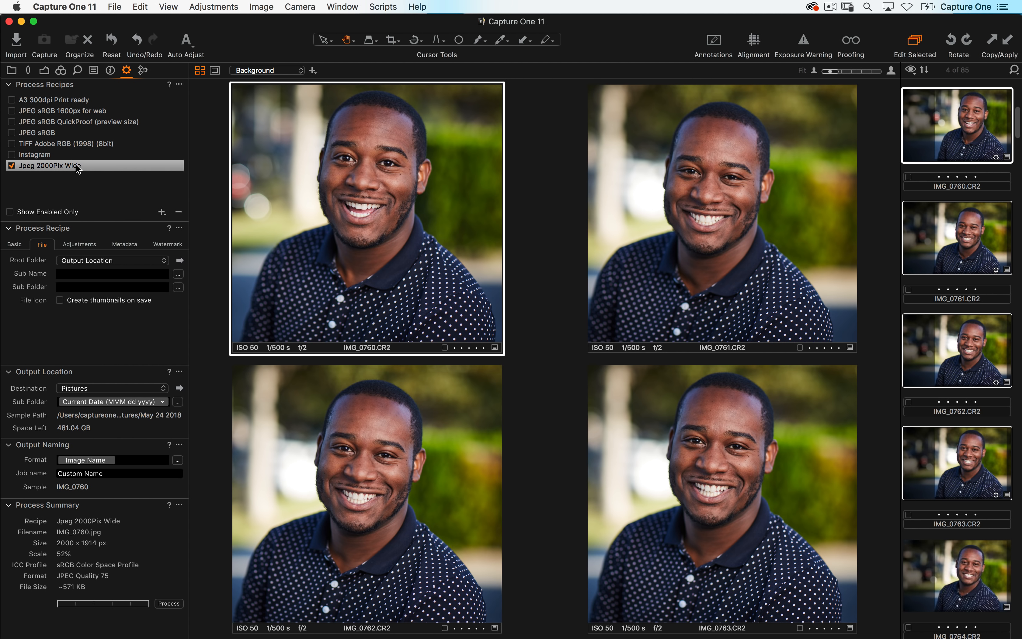
click(22, 245)
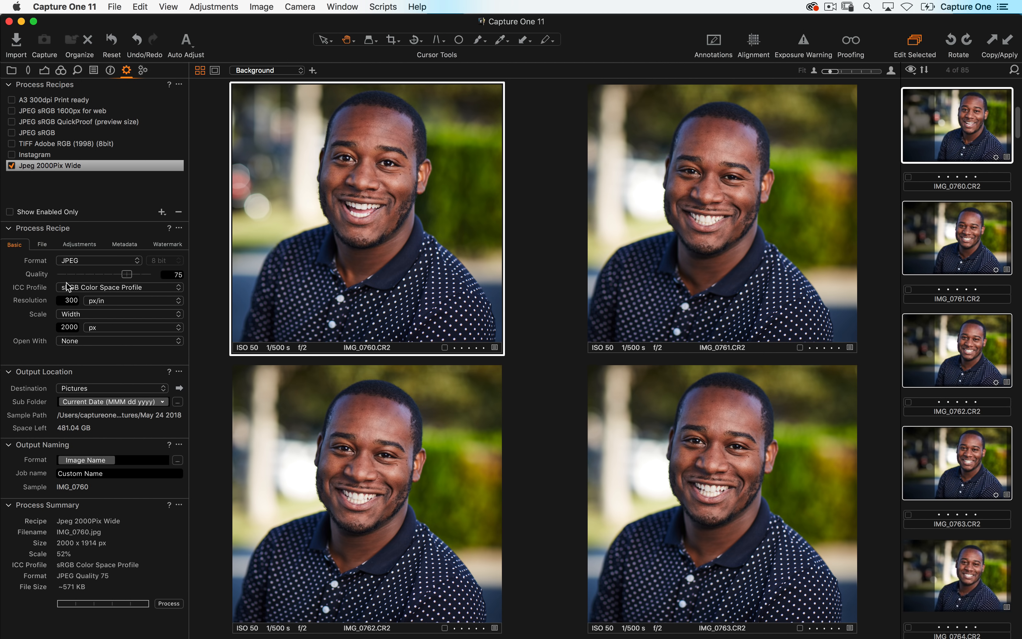
click(58, 185)
- Lower IMG_0760's exposure to -0.76 and apply the adjustments to the other selected images
click(914, 40)
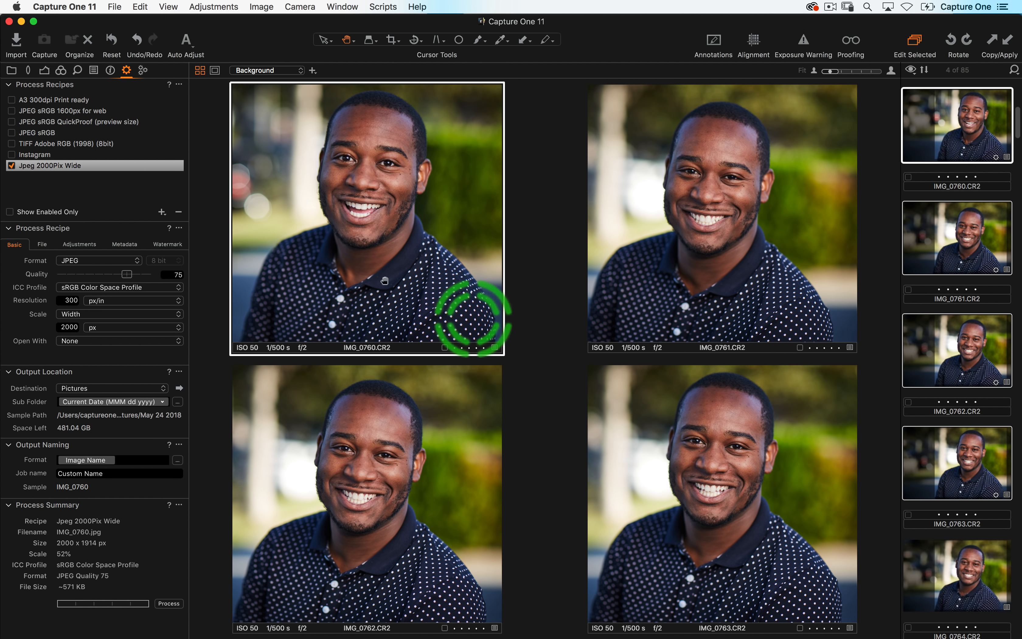
click(46, 72)
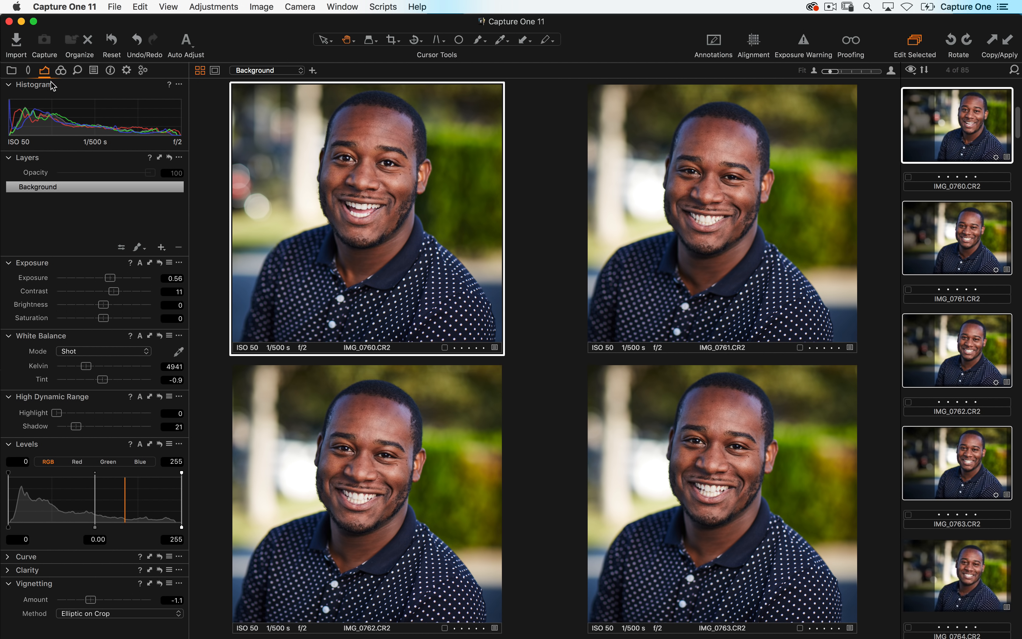
drag(108, 284, 92, 283)
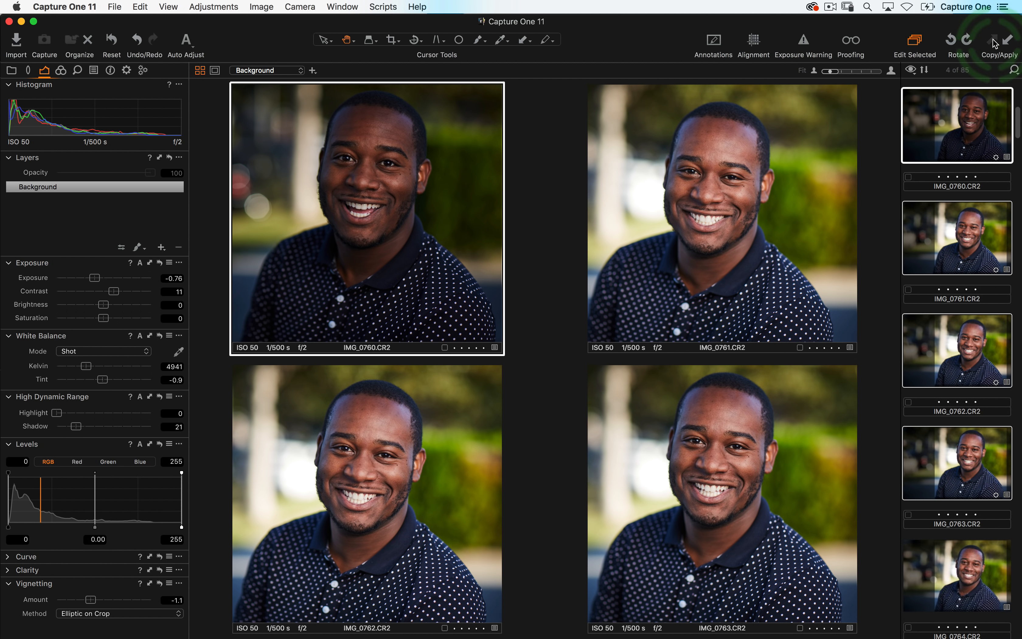
click(1008, 40)
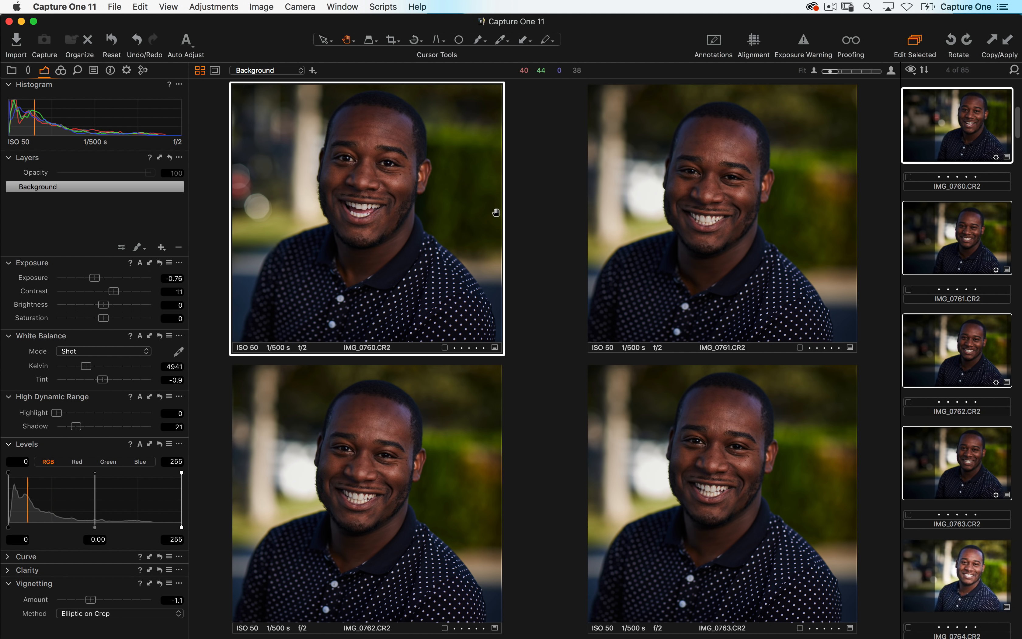
- Raise IMG_0760's exposure to 0.52, then copy and apply the adjustments to the other images
drag(99, 278, 109, 278)
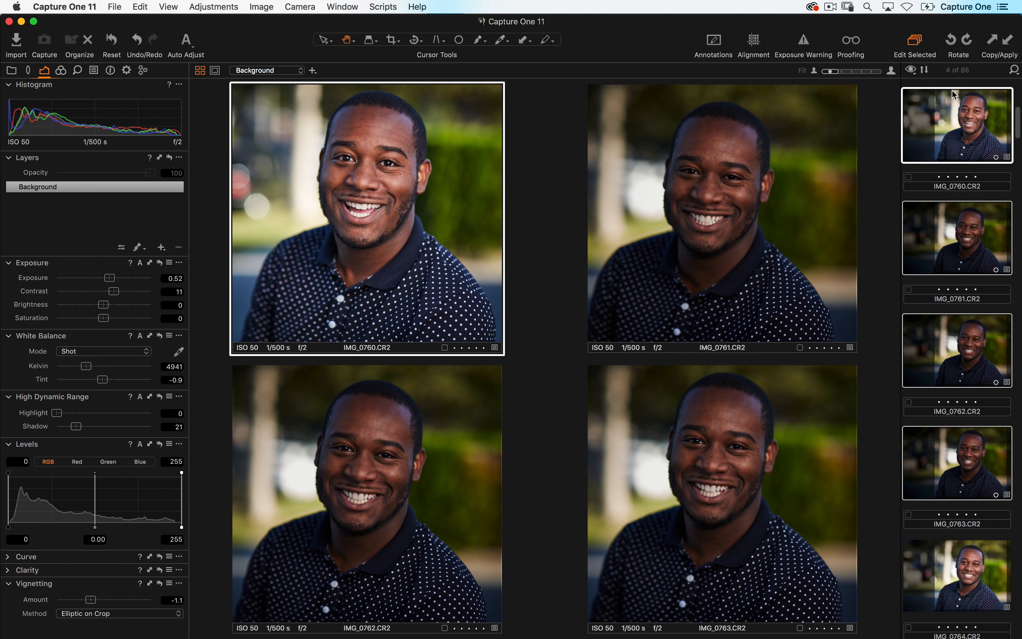
click(990, 41)
click(1007, 41)
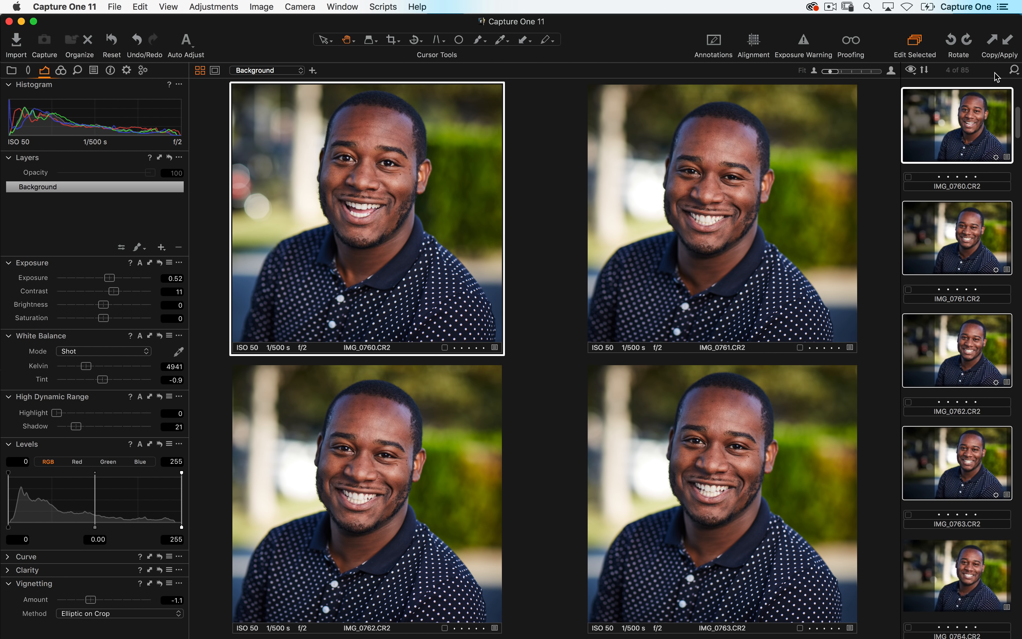
- Set IMG_0760's exposure to -0.61, then copy and apply the adjustments to the other images
drag(110, 278, 96, 278)
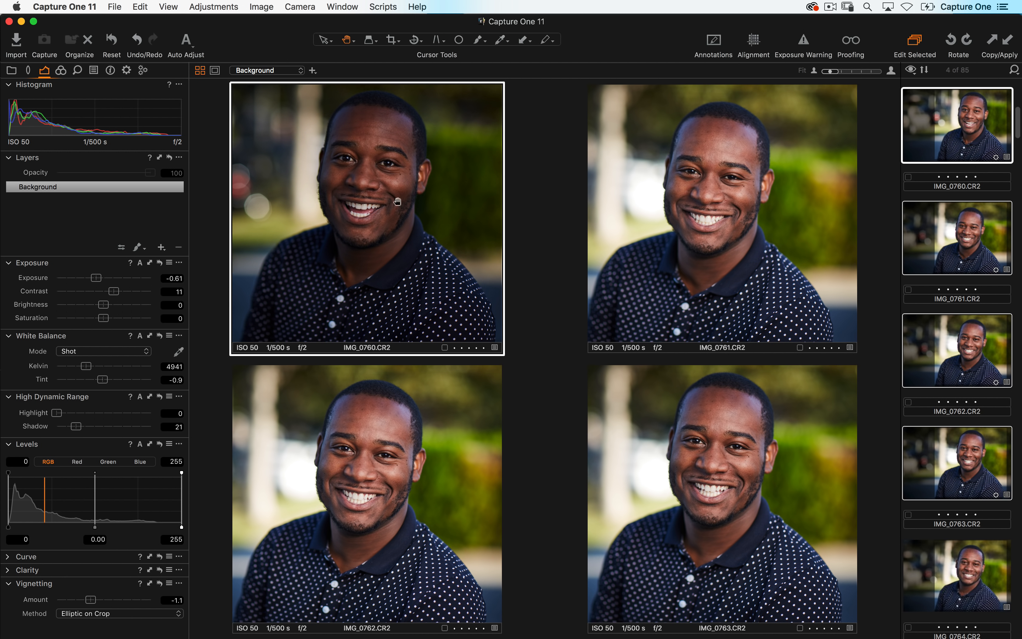
click(991, 38)
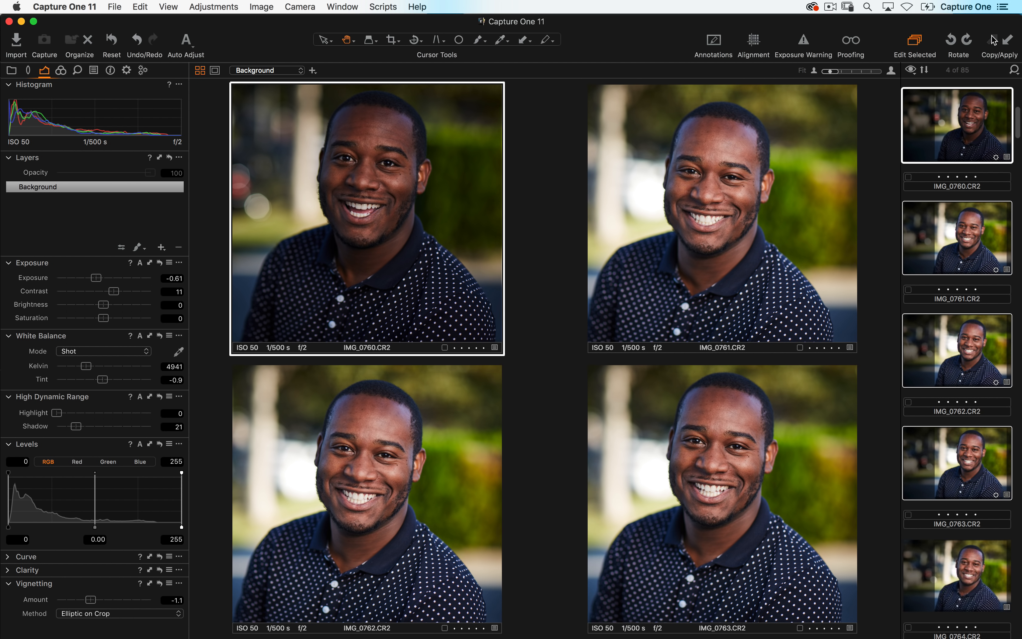
click(1006, 42)
click(1006, 39)
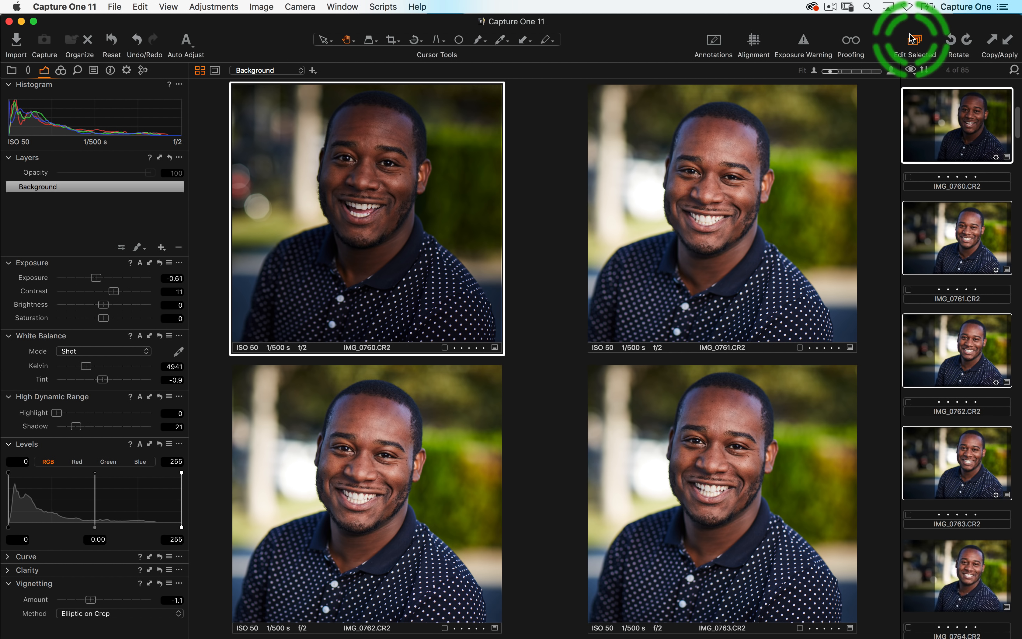
click(1008, 42)
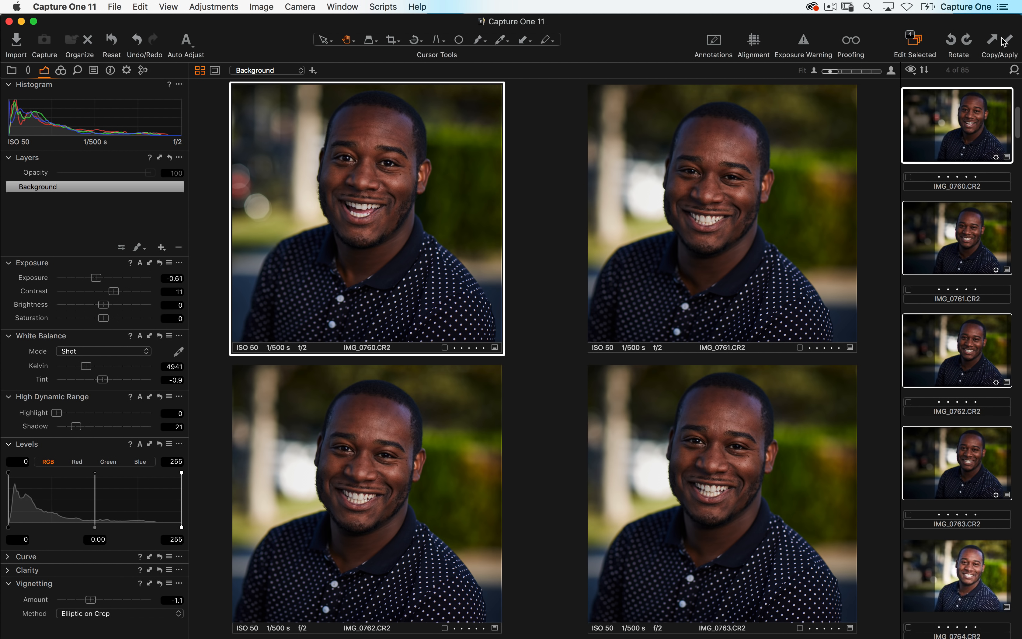
- Toggle Edit Selected and raise IMG_0760's exposure to 1.09
click(929, 47)
drag(97, 278, 116, 278)
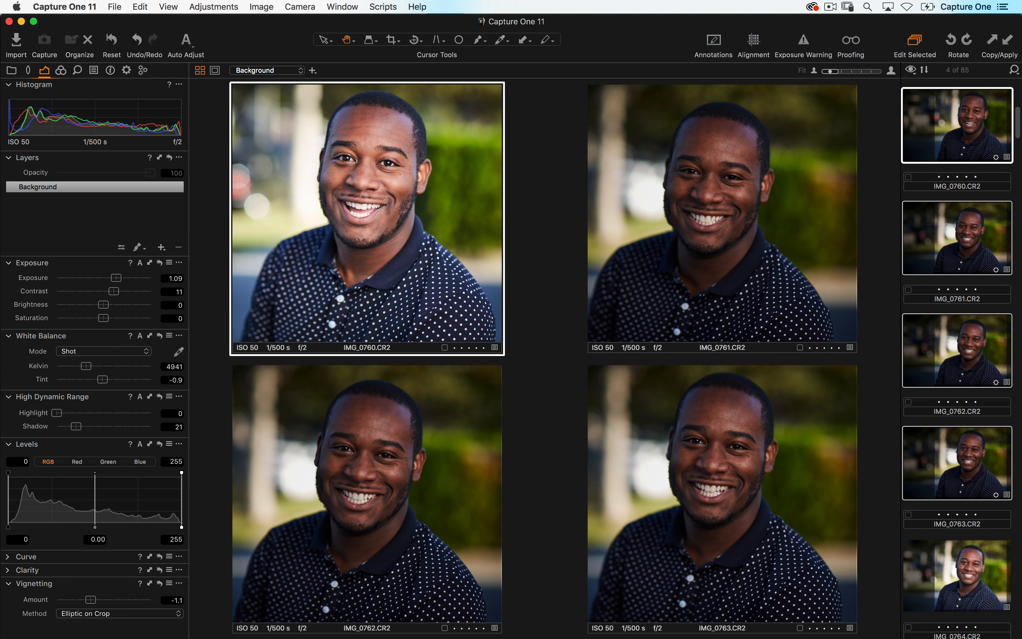
- Set IMG_0760's exposure to 0.05 and apply the adjustments to the other selected images
click(1007, 41)
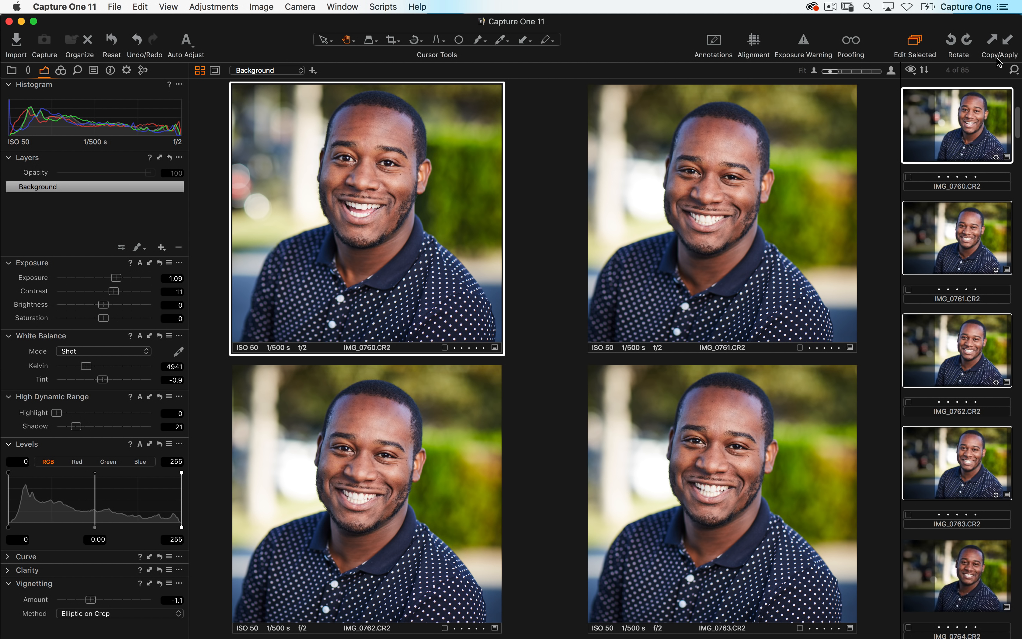
click(916, 42)
click(917, 42)
drag(116, 277, 105, 279)
click(1001, 46)
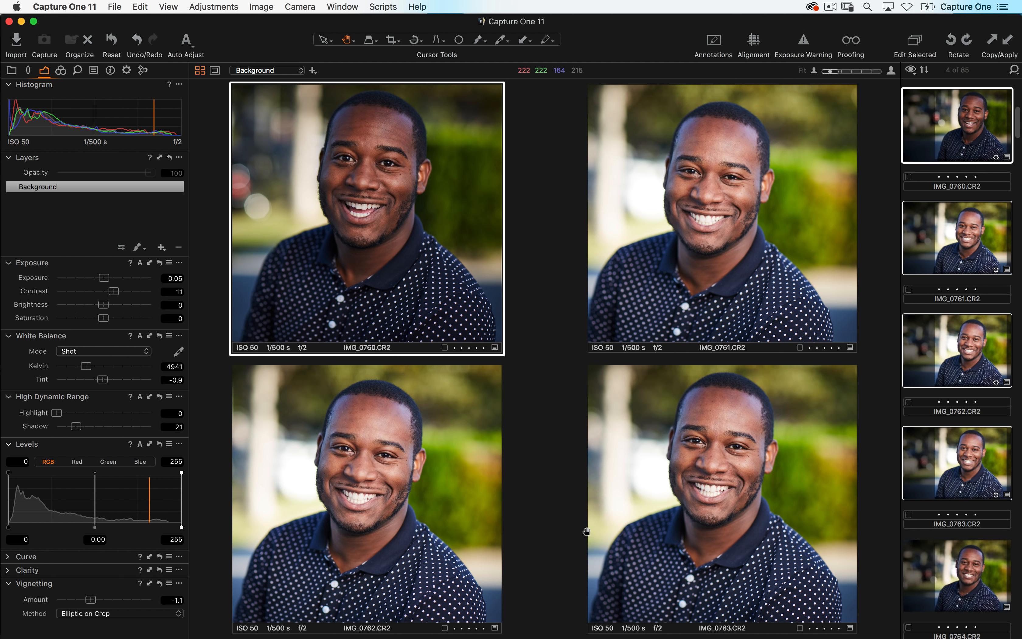
click(126, 70)
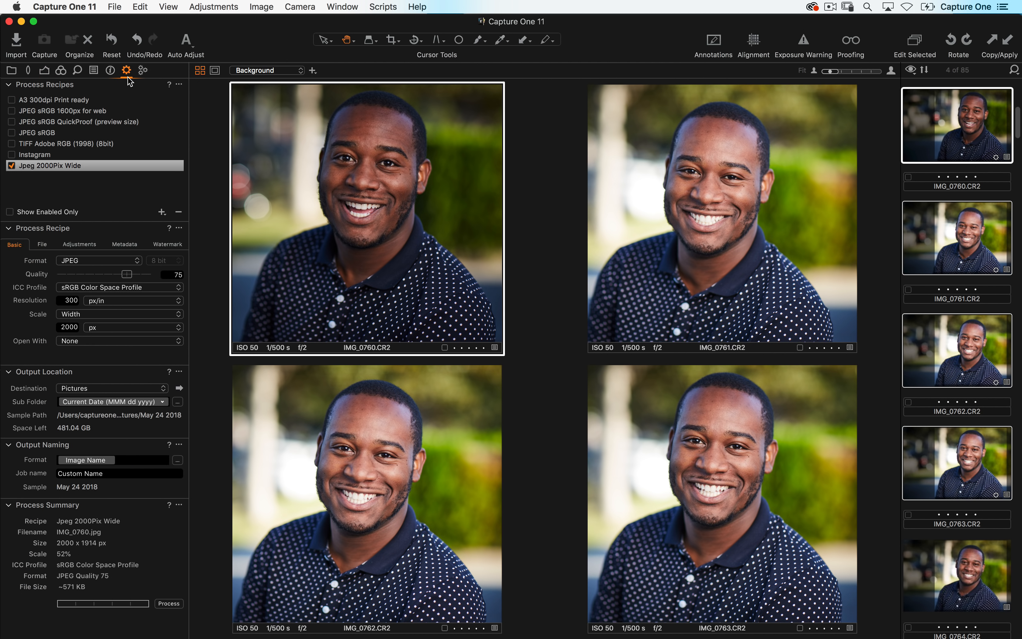
click(170, 603)
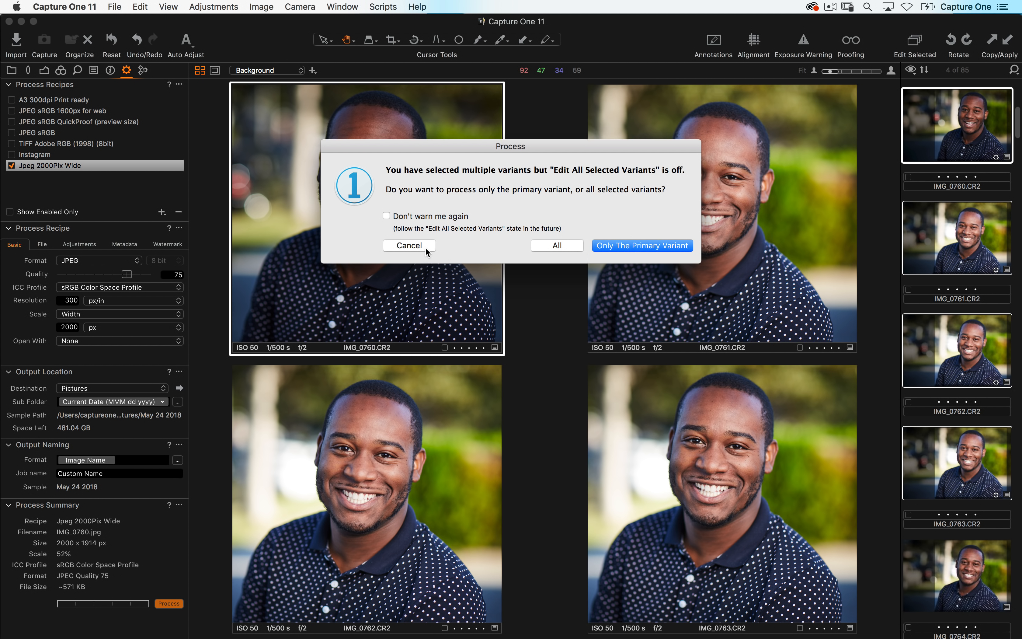
click(409, 245)
- Switch Edit Selected and step back and forth through the selected images to compare them
click(915, 42)
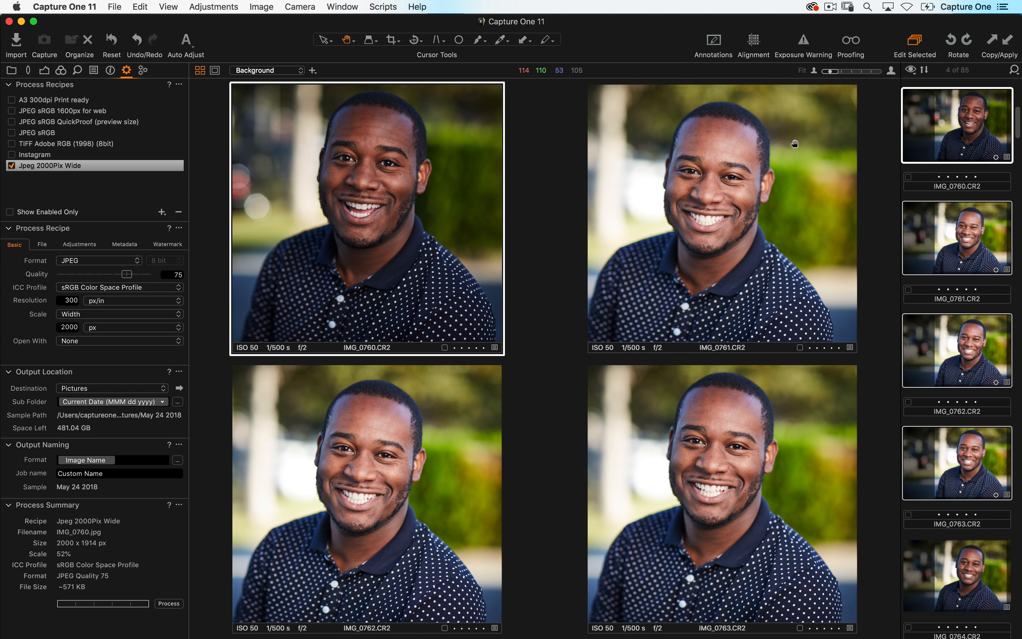
click(1006, 52)
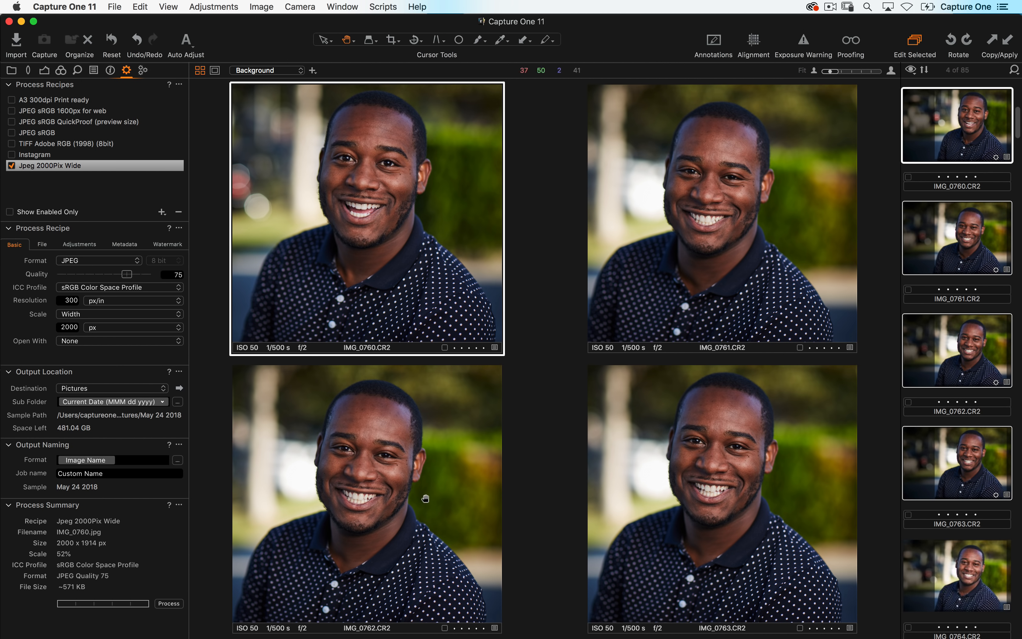
key(Right)
key(Right)
key(Right)
key(Left)
key(Left)
key(Right)
key(Right)
key(Right)
key(Left)
key(Left)
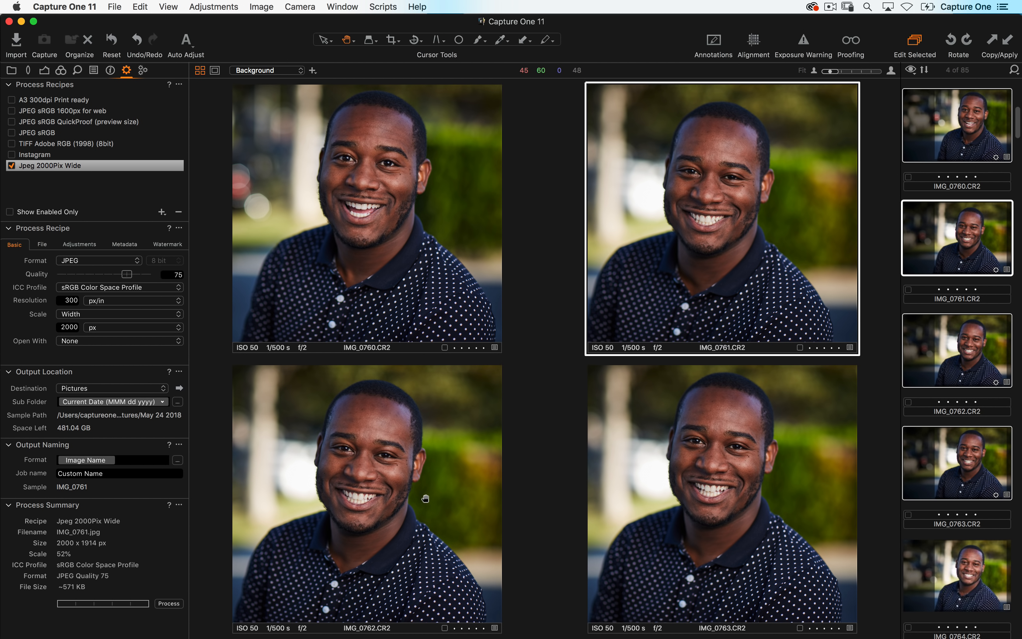
key(Left)
key(Right)
key(Right)
key(Right)
key(Left)
key(Left)
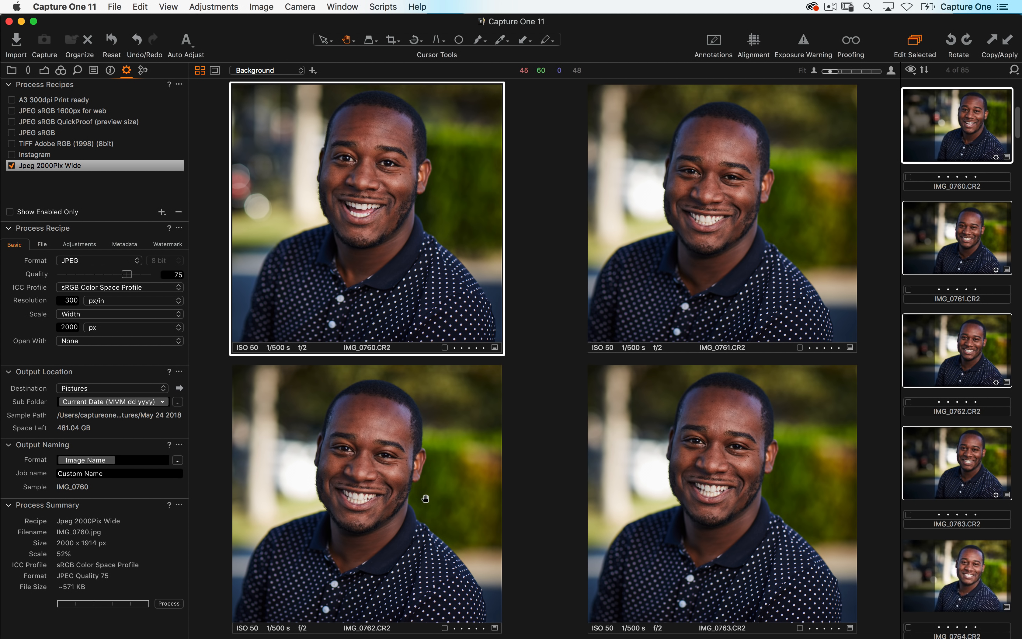
key(Right)
key(Right)
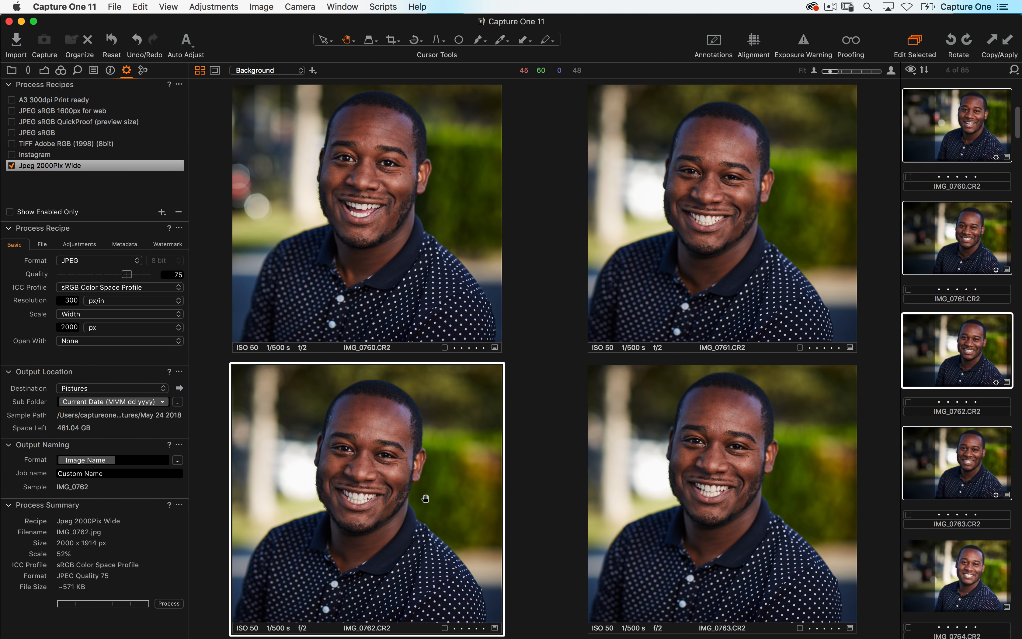
key(Left)
key(Left)
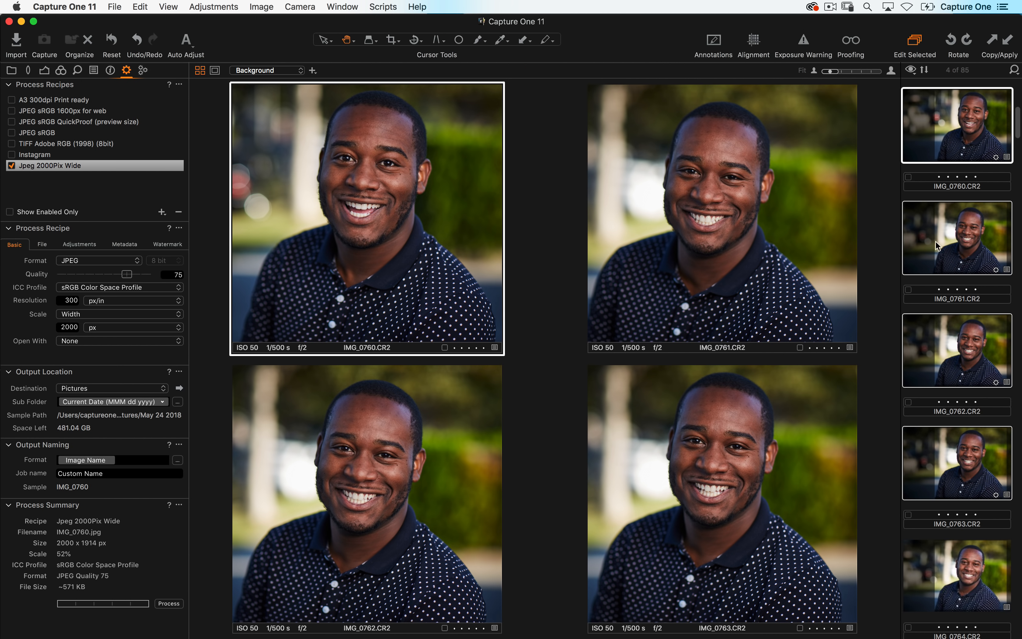
- Rate IMG_0760 five stars, then browse to the next set of images and back
click(914, 41)
click(453, 348)
key(shift+super+Right)
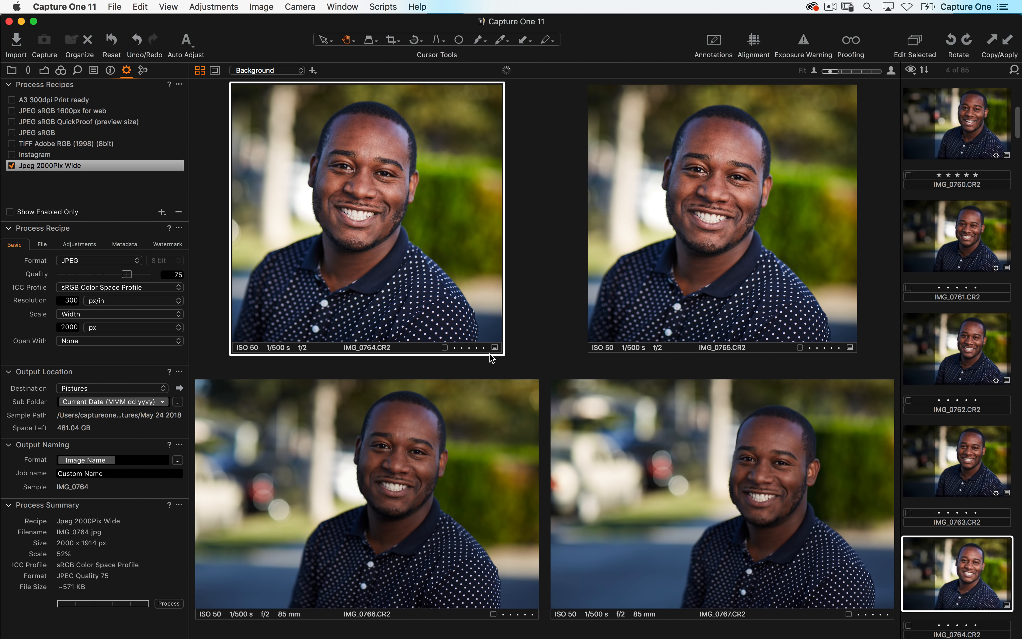
key(Down)
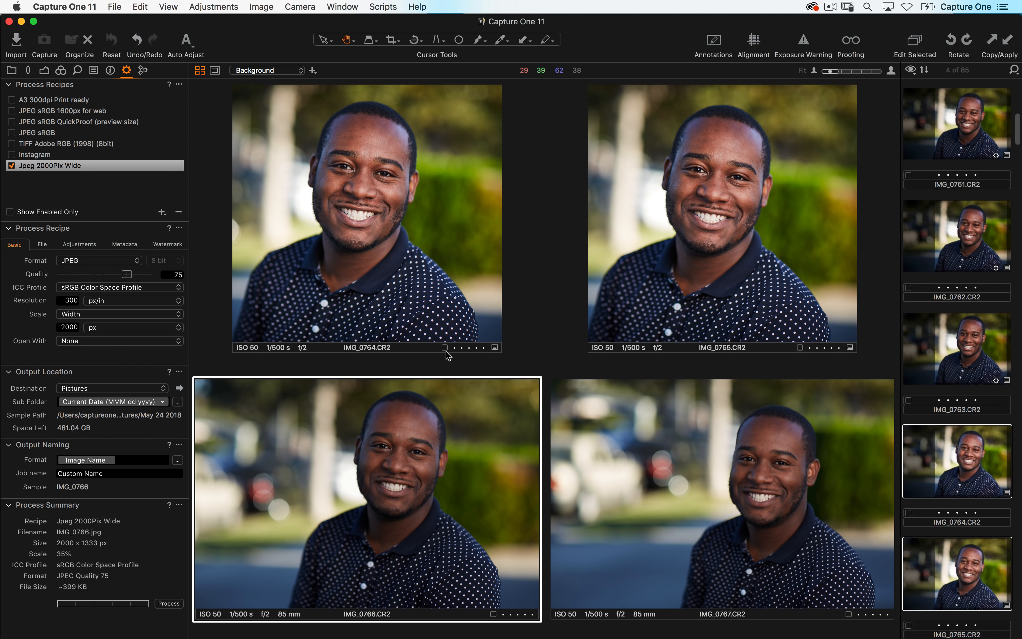
key(Right)
key(Up)
key(Left)
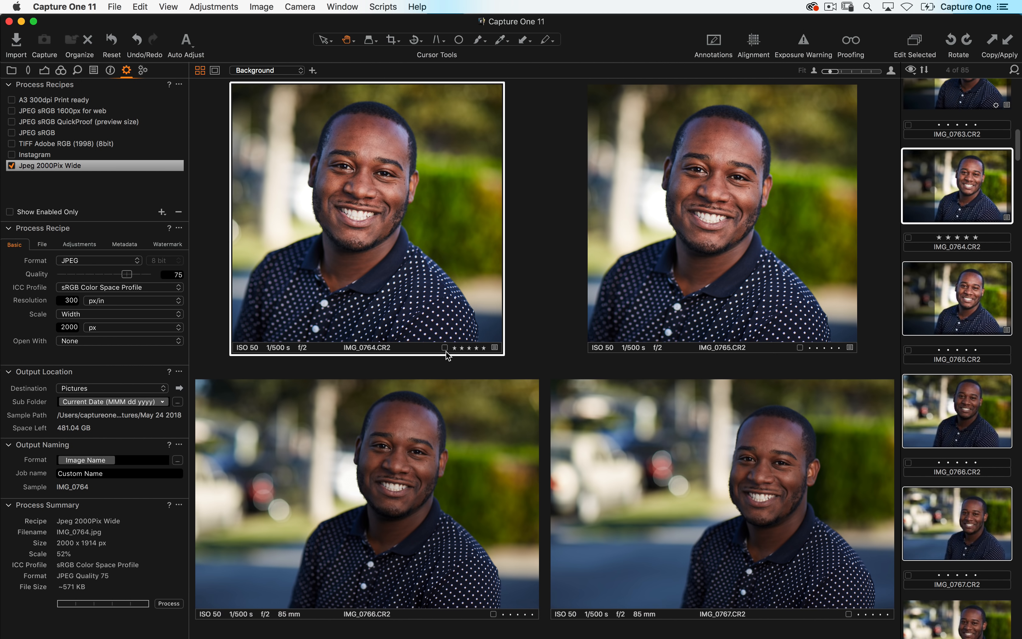
key(shift+super+Left)
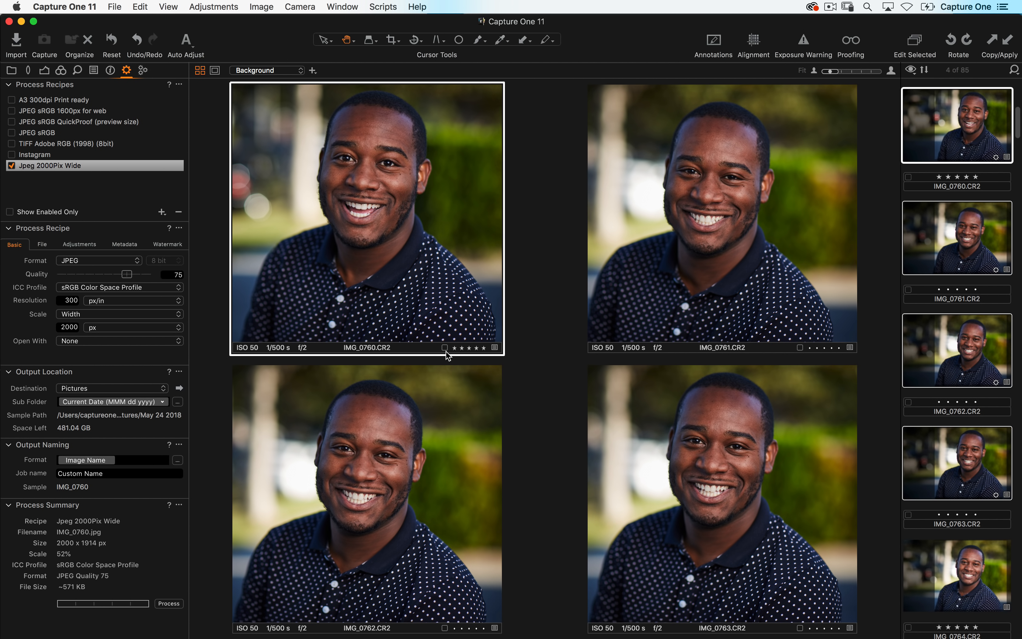
- Select only the three images IMG_0760, IMG_0761 and IMG_0762
click(914, 40)
click(140, 6)
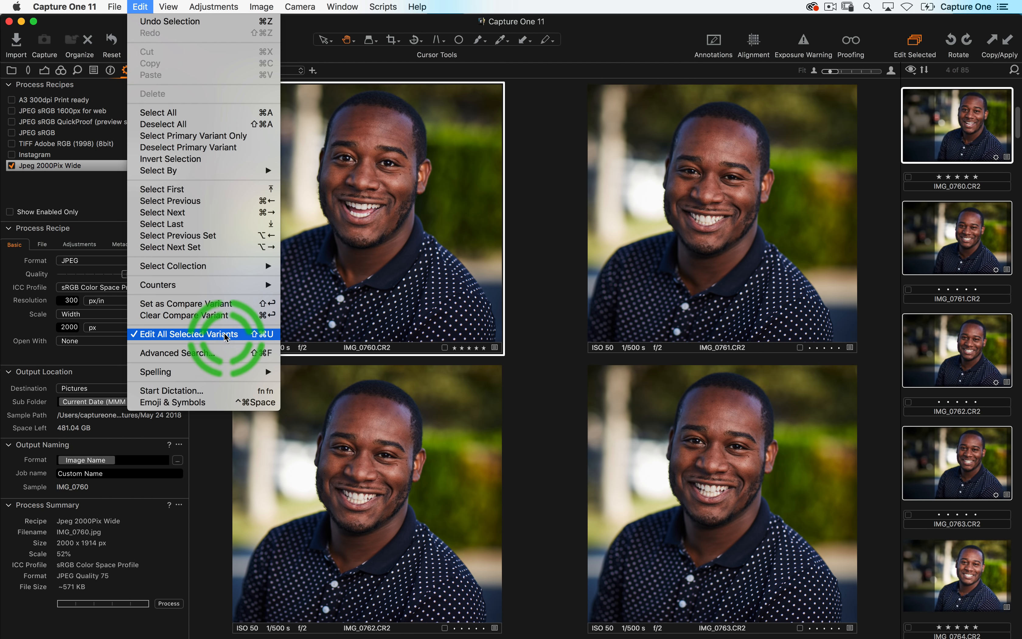
click(915, 38)
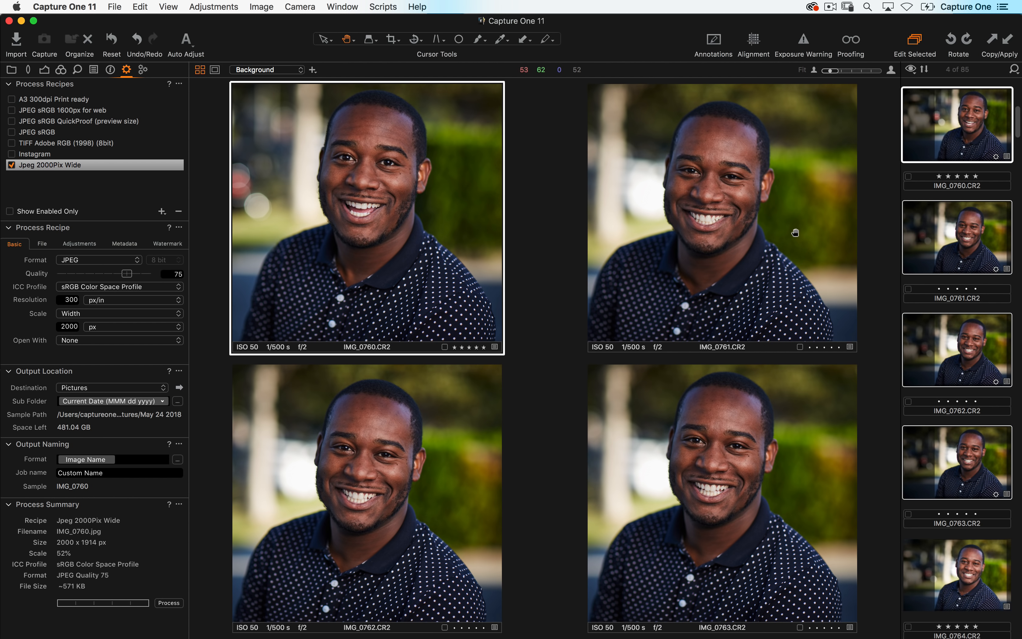
click(916, 197)
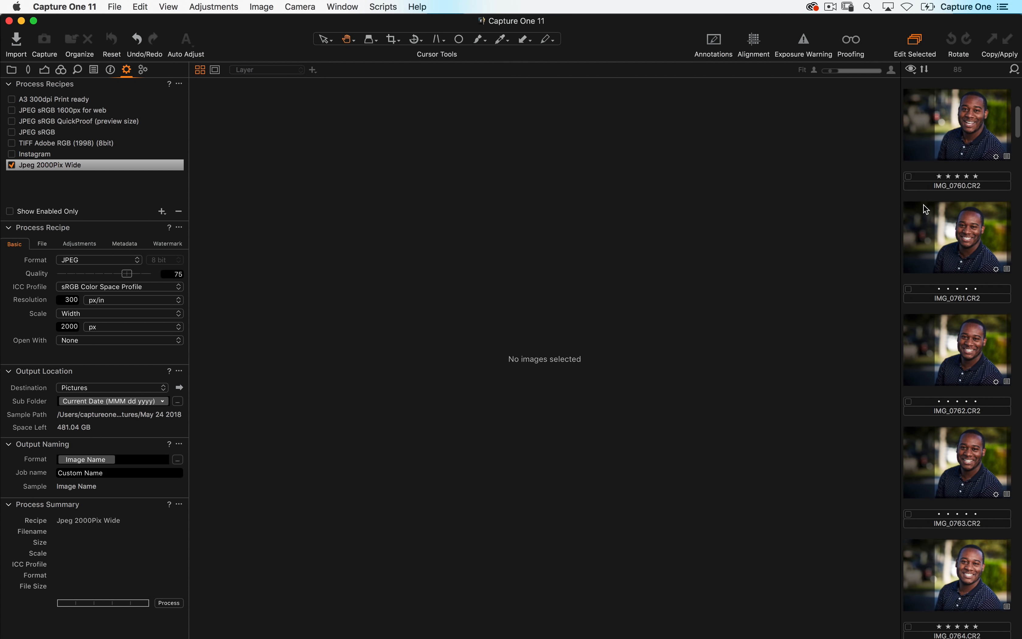
click(944, 159)
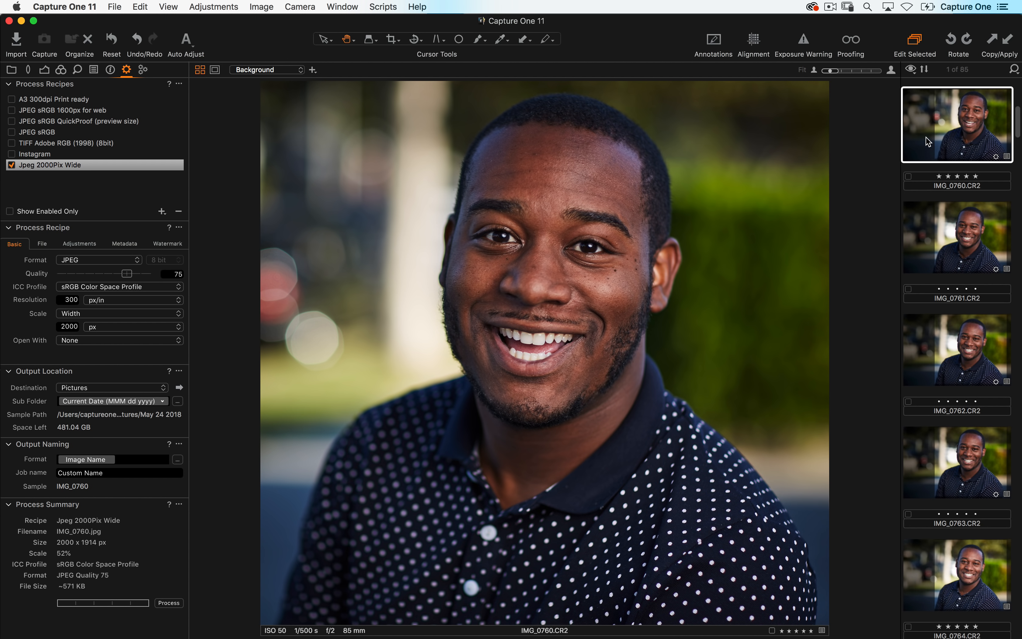
right_click(924, 116)
click(978, 244)
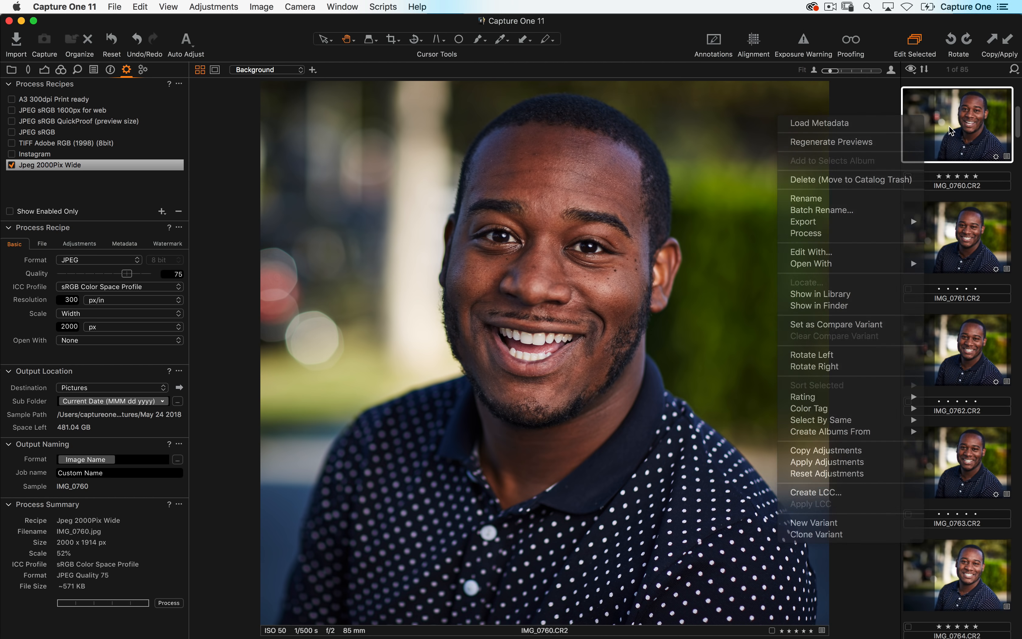
shift+click(976, 340)
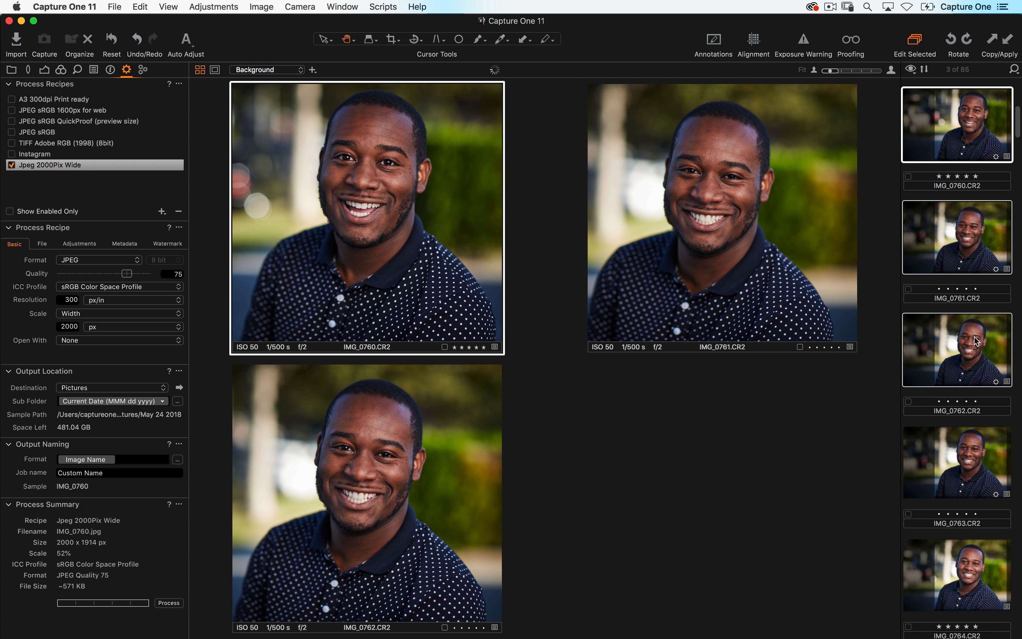
- Edit the three images with Adobe Photoshop CC 2018 as 16-bit Adobe RGB (1998) PSD files
right_click(941, 129)
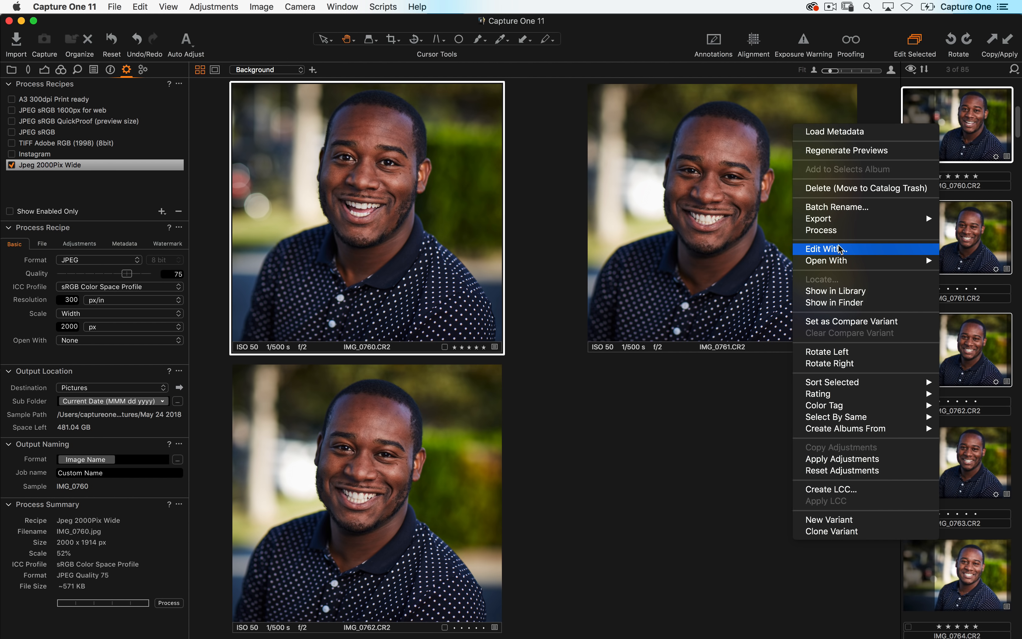
click(840, 253)
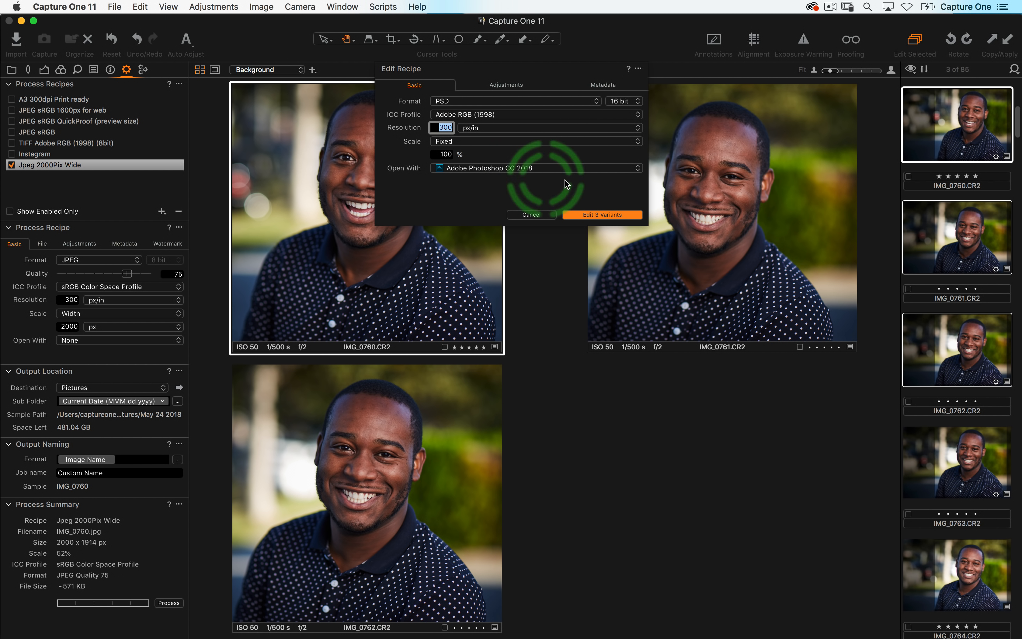
click(604, 218)
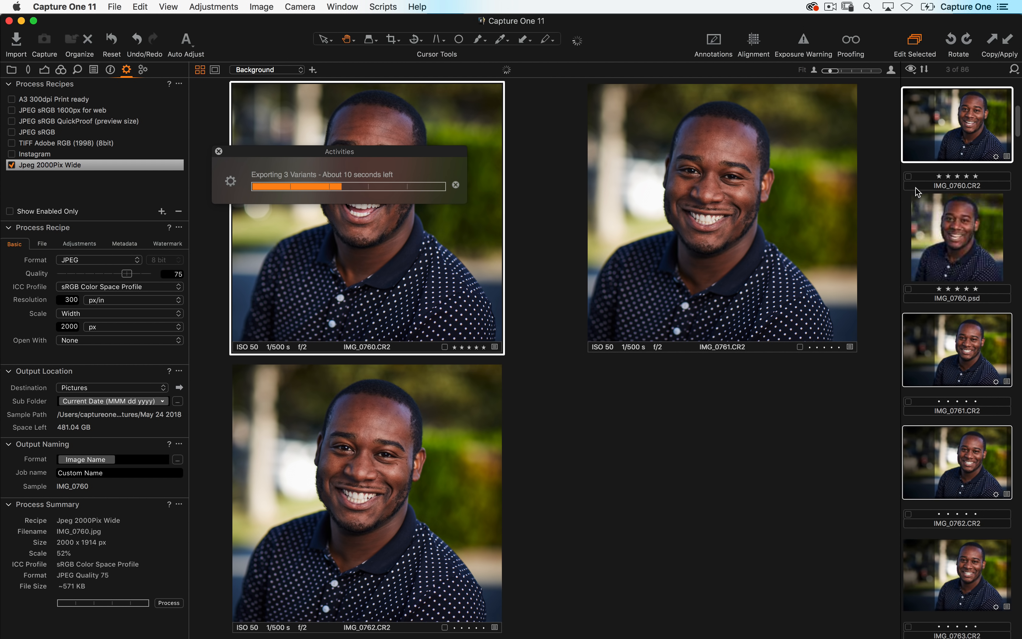
click(960, 258)
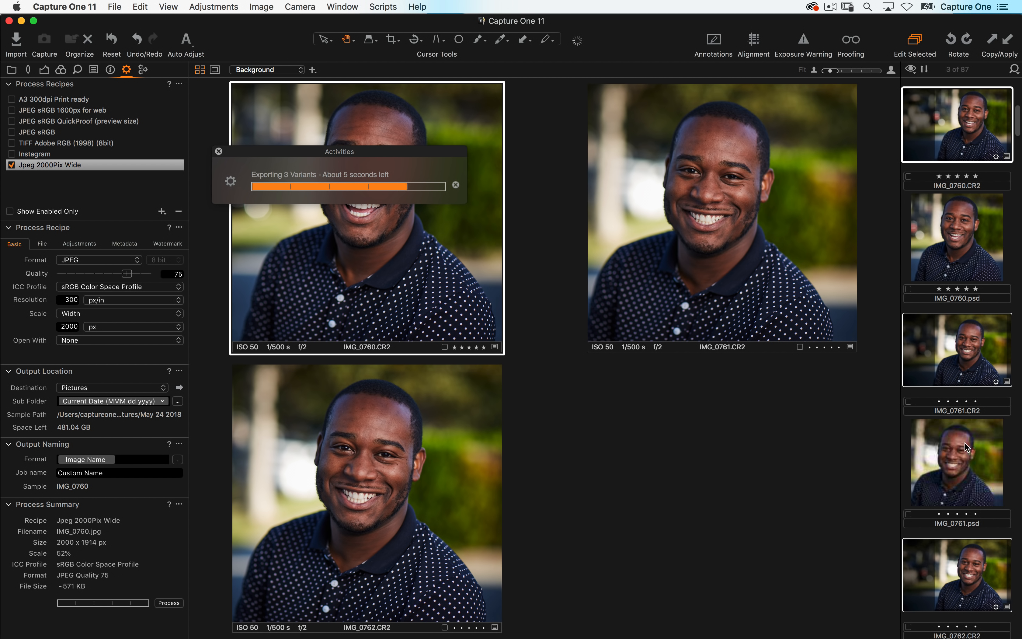
scroll(967, 465, down, 3)
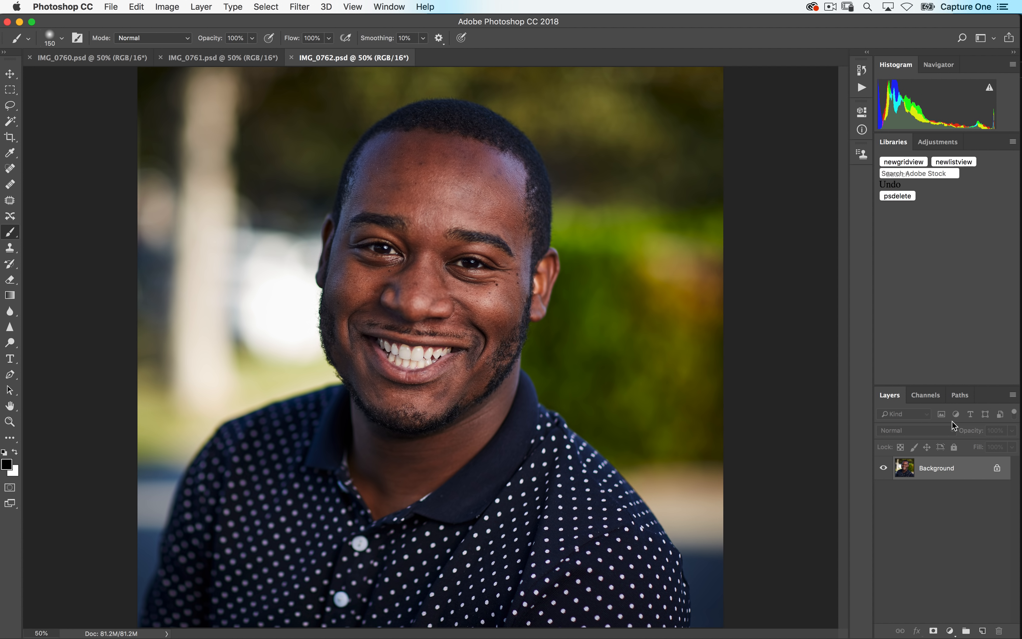
- In Photoshop, paint a brush scribble on a new layer in IMG_0760.psd, then save and close it
click(89, 59)
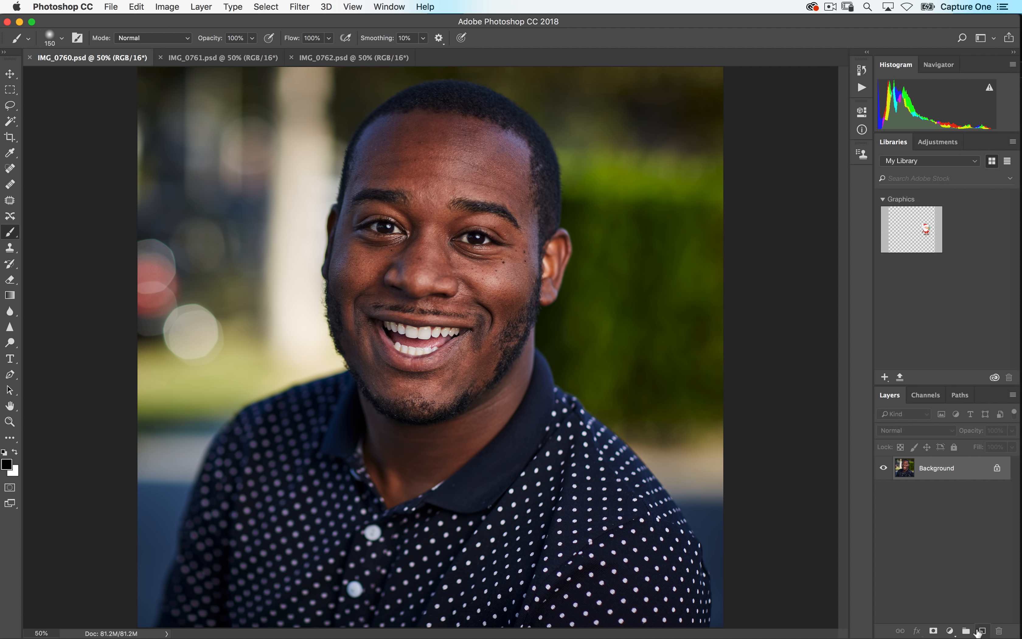
click(981, 630)
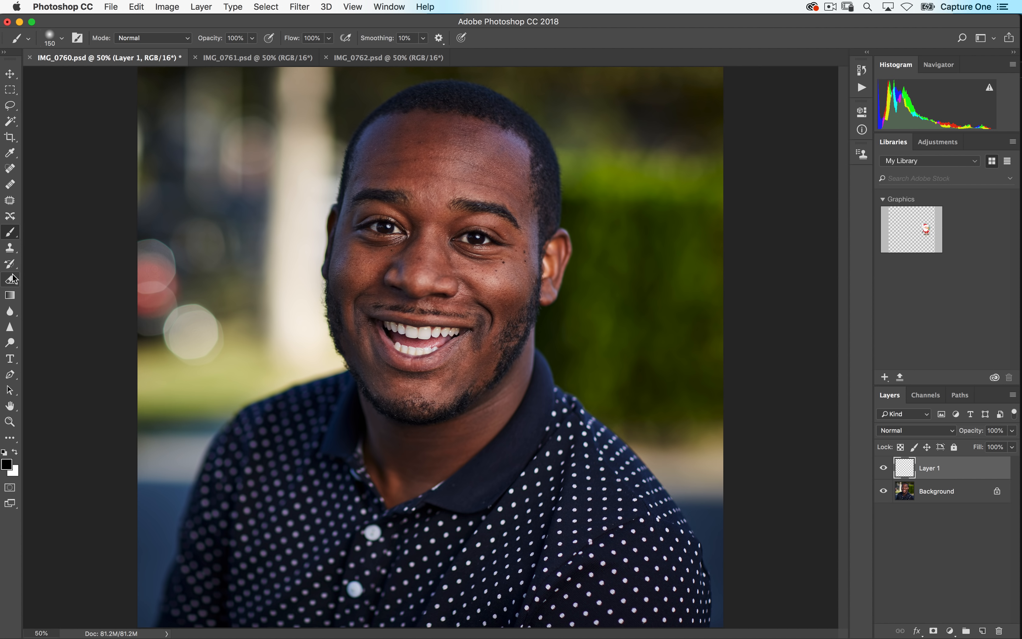
mouse_move(280, 137)
mouse_down()
mouse_move(233, 155)
mouse_move(238, 253)
mouse_move(281, 332)
mouse_move(307, 153)
mouse_move(259, 109)
mouse_move(201, 125)
mouse_move(241, 249)
mouse_move(300, 305)
mouse_up()
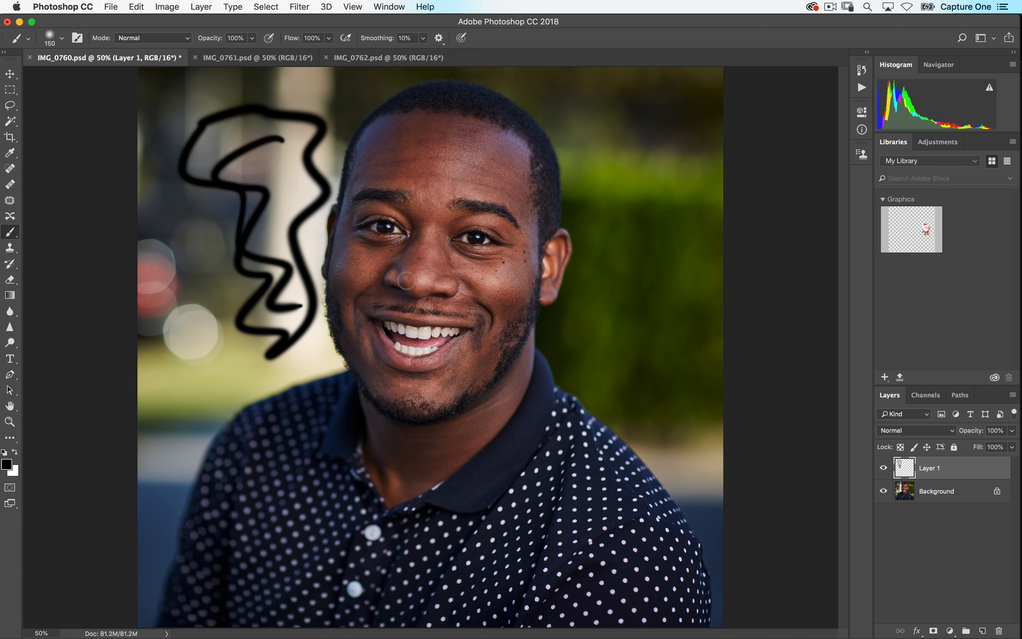
key(super+w)
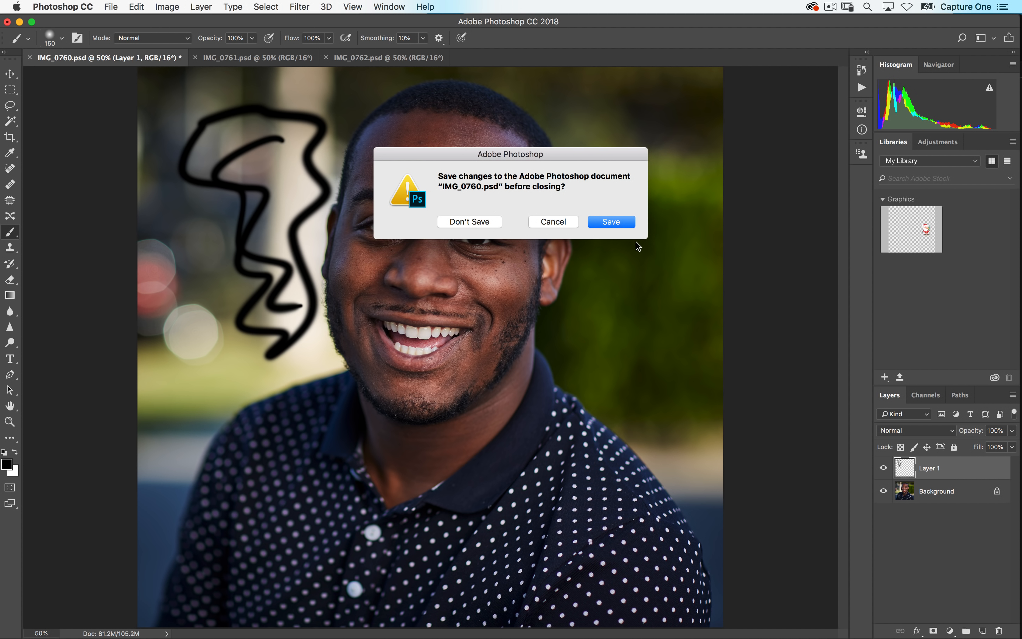
click(615, 222)
click(642, 275)
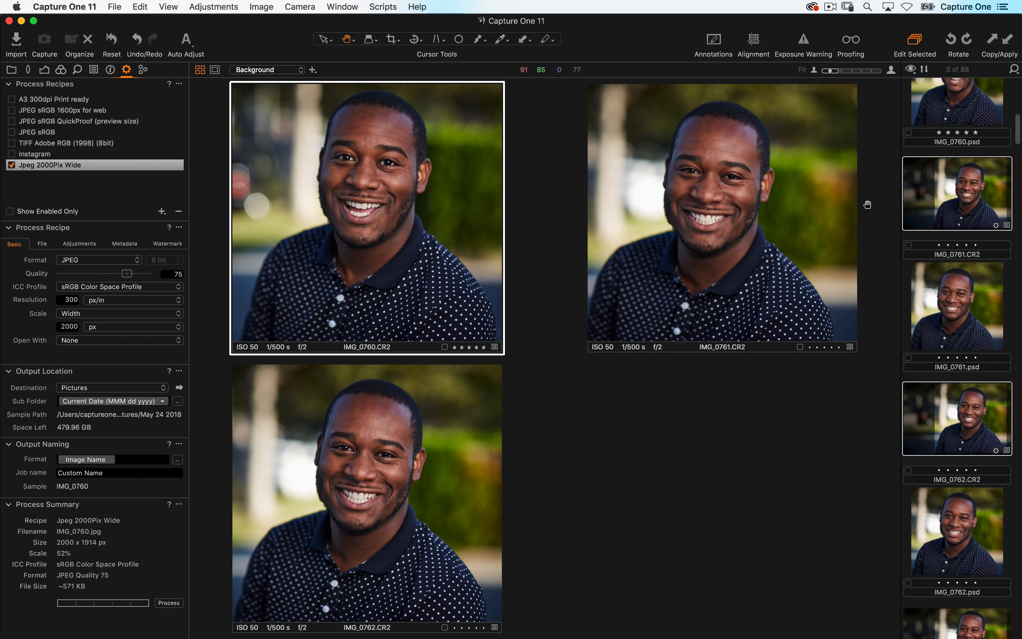
- Reopen the edited IMG_0760.psd from the browser in Adobe Photoshop CC 2018
scroll(927, 199, up, 5)
scroll(926, 198, up, 4)
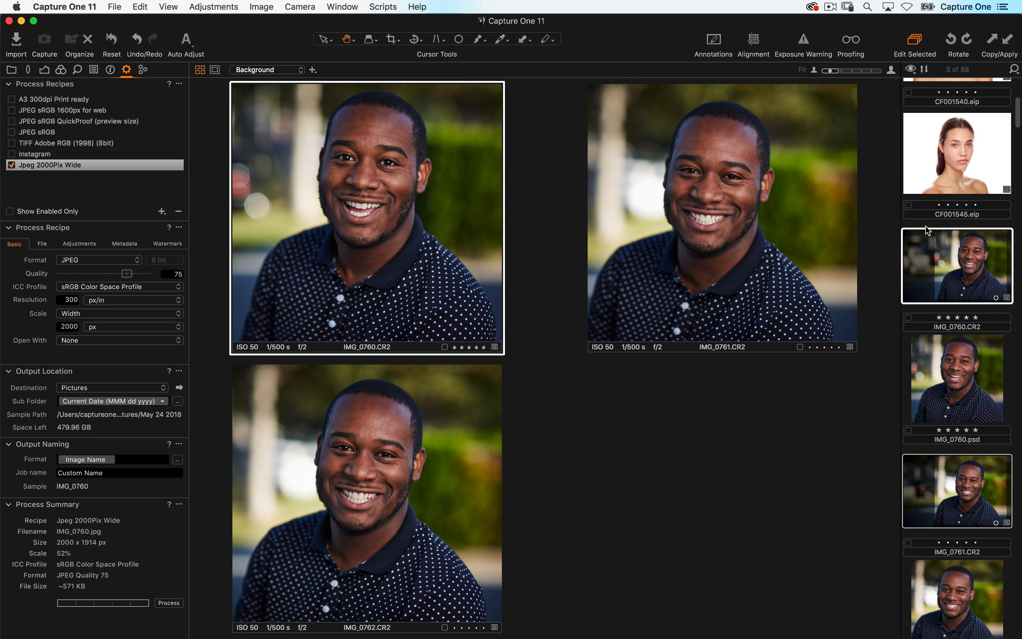
click(984, 382)
scroll(971, 347, down, 5)
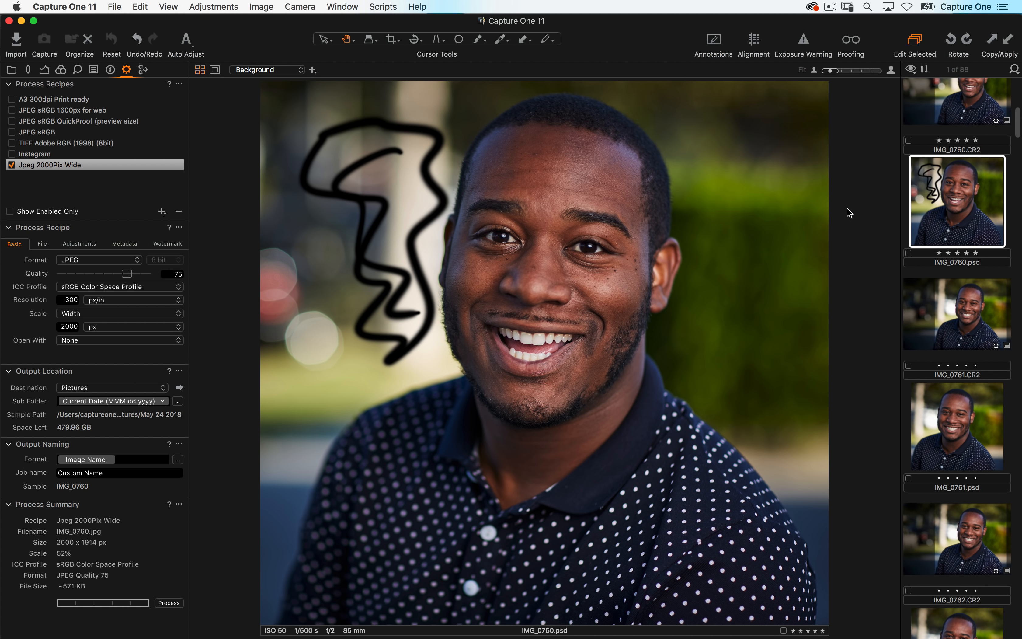
right_click(951, 194)
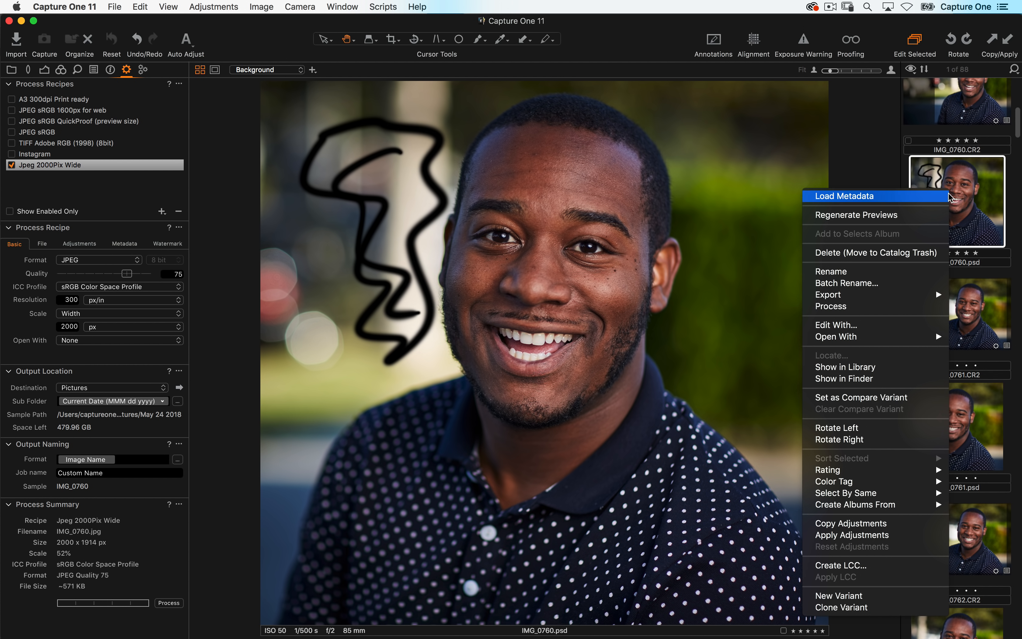
mouse_move(859, 338)
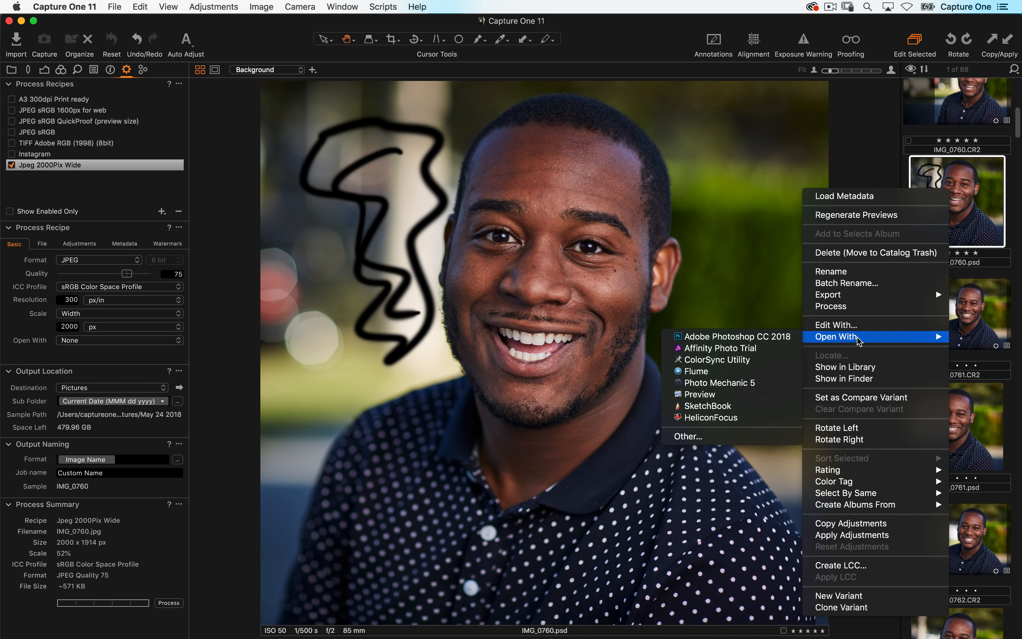
click(760, 337)
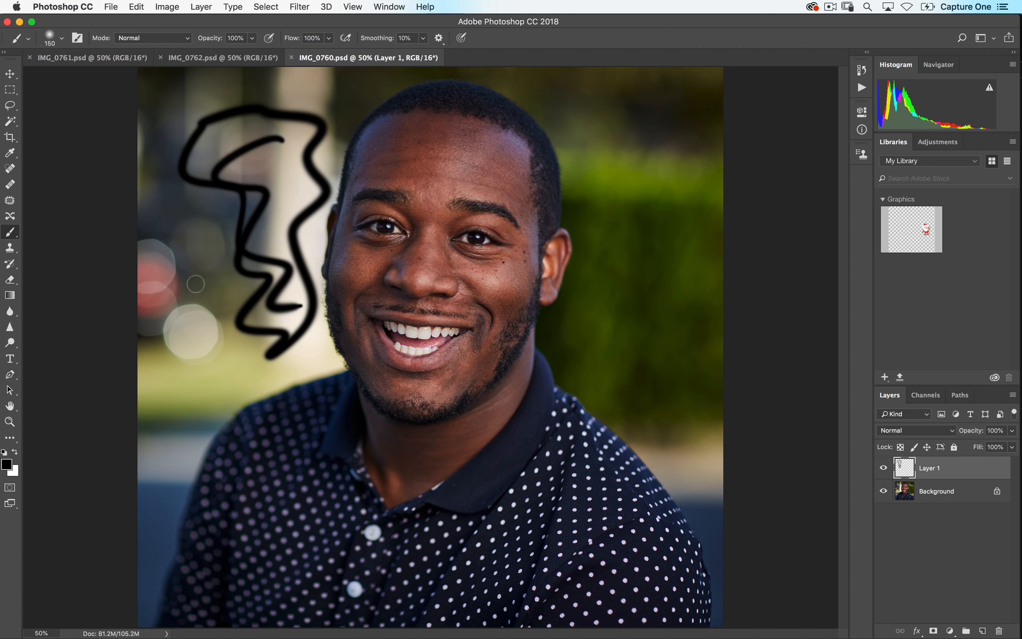
- Paint a large loop stroke around the subject in IMG_0760.psd, save and close the file, and return to Capture One
mouse_move(195, 283)
mouse_down()
mouse_move(318, 171)
mouse_move(479, 86)
mouse_move(677, 389)
mouse_move(125, 381)
mouse_up()
key(super+s)
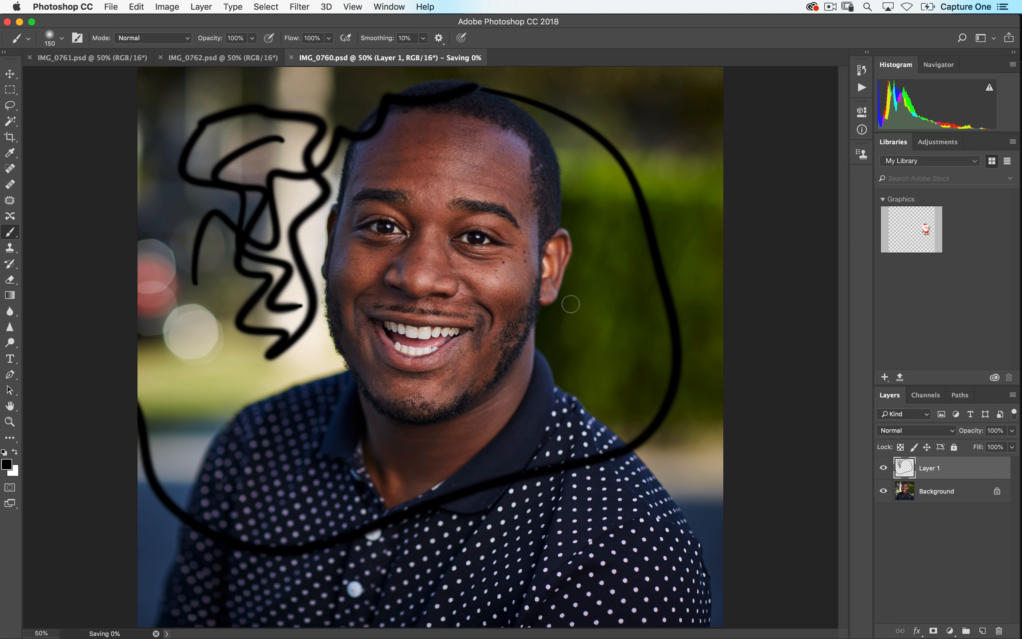
key(super+w)
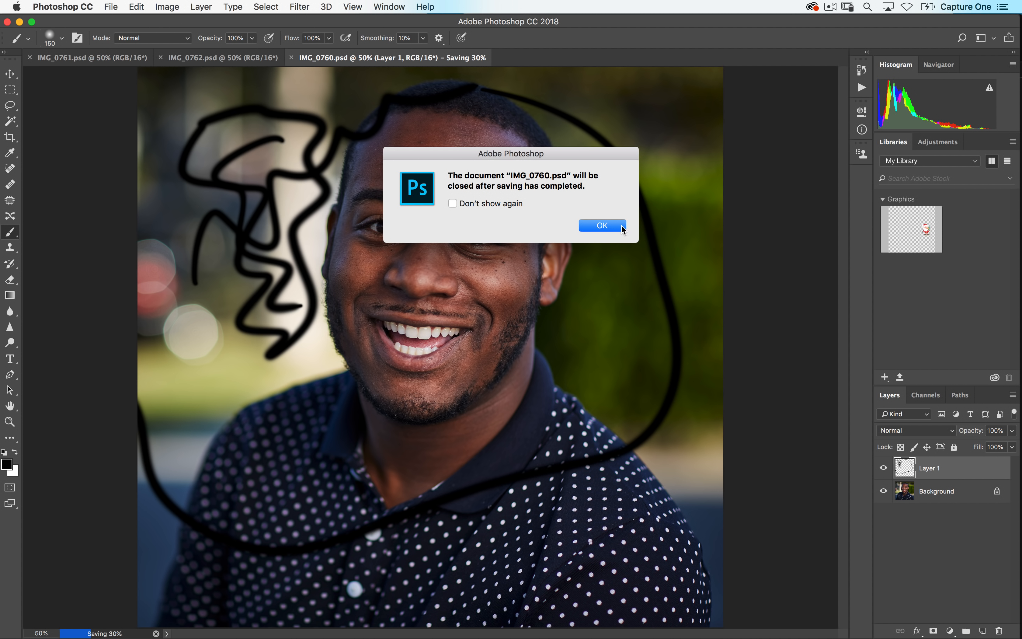
key(Return)
key(super+Tab)
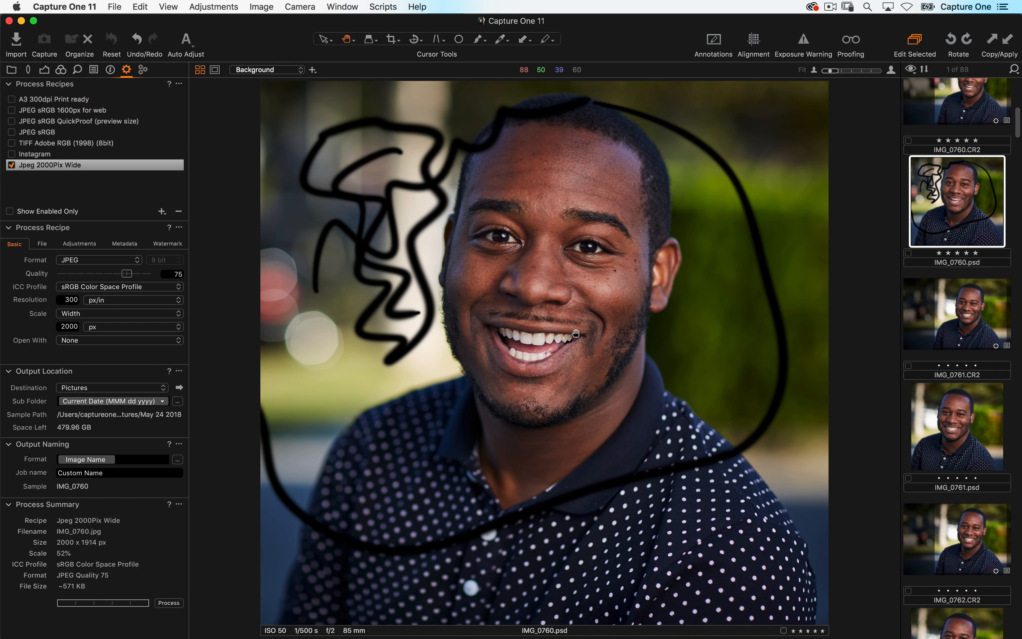
right_click(941, 195)
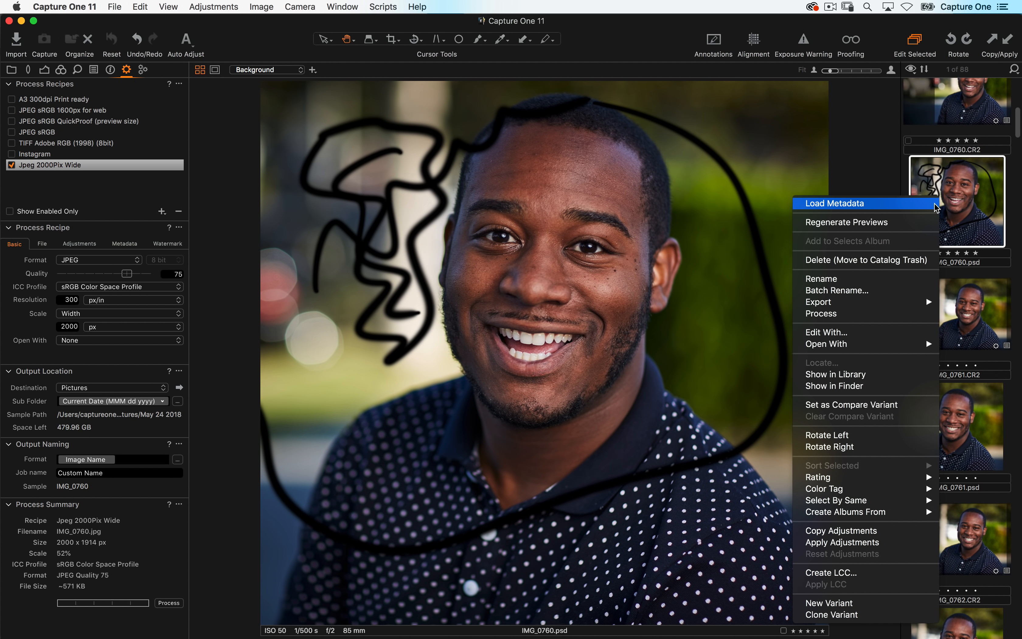
click(831, 334)
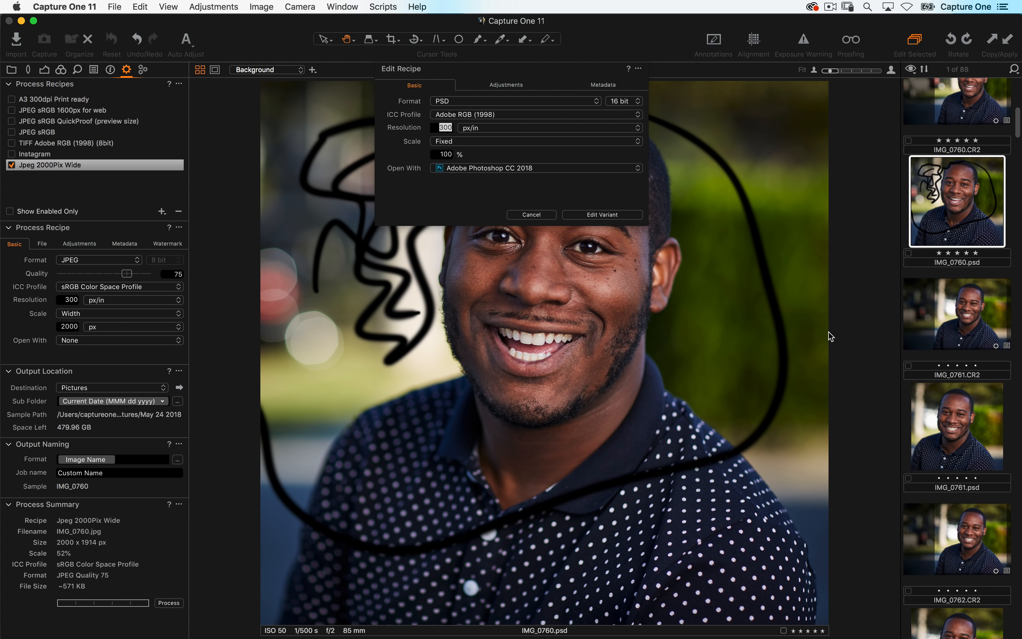
click(553, 171)
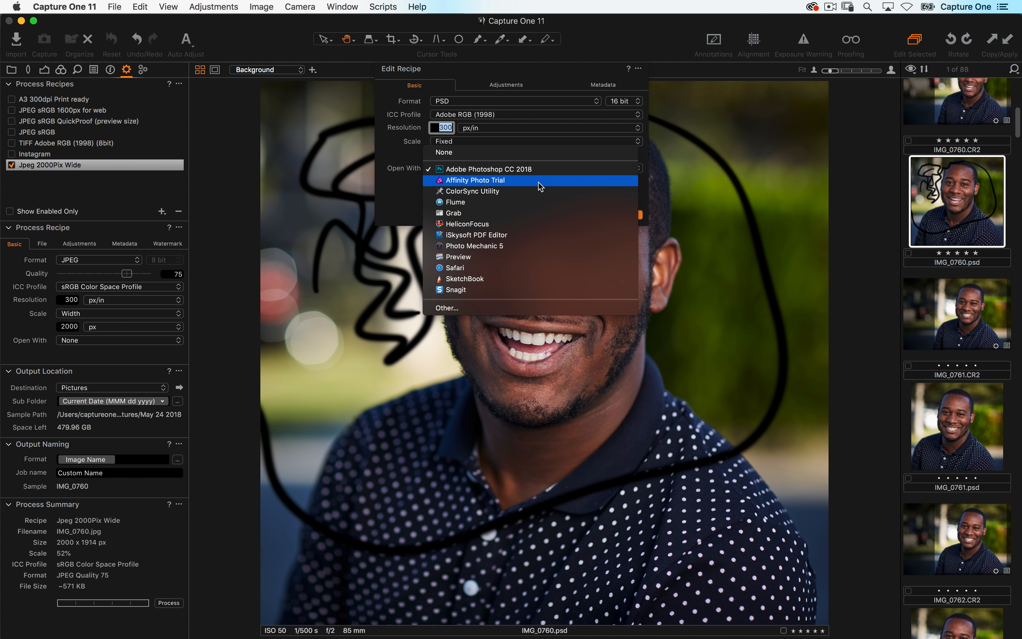
click(388, 188)
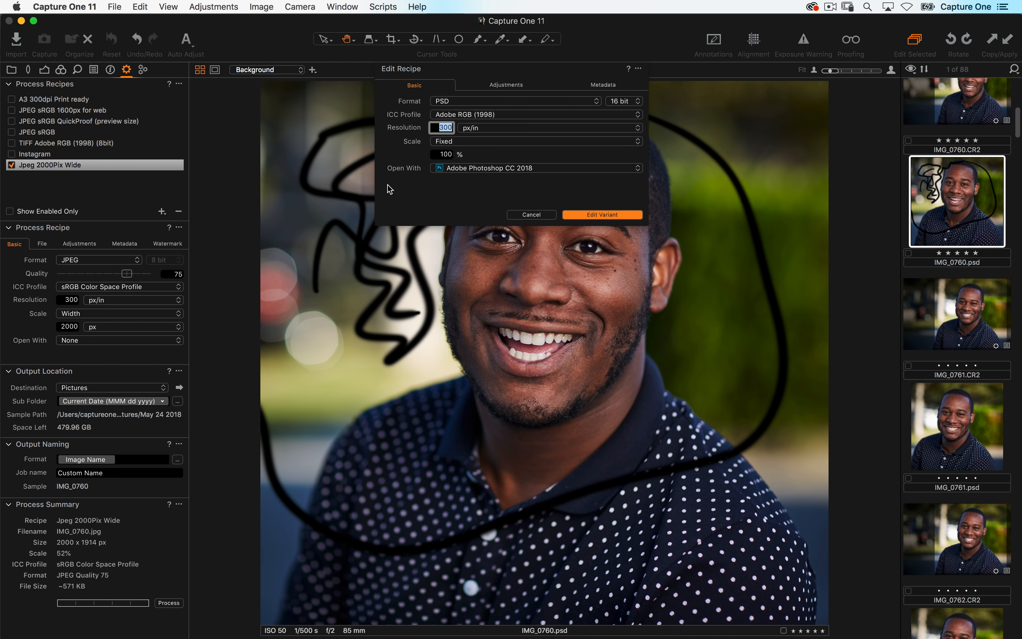
click(526, 216)
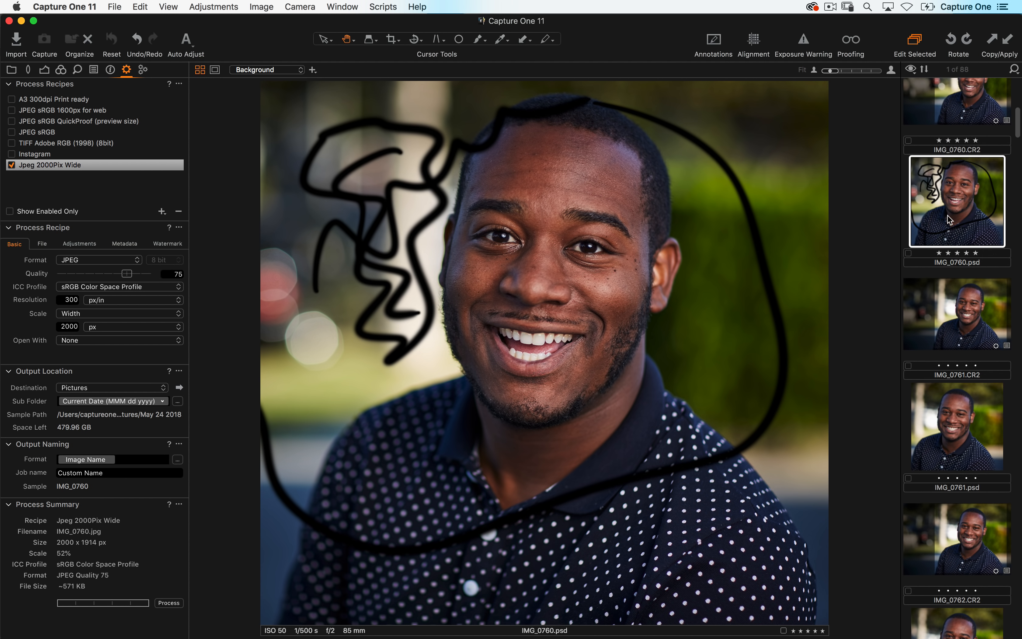
- Open IMG_0760.psd with Adobe Photoshop CC 2018 and select its Layer 1
click(120, 8)
click(182, 221)
right_click(951, 221)
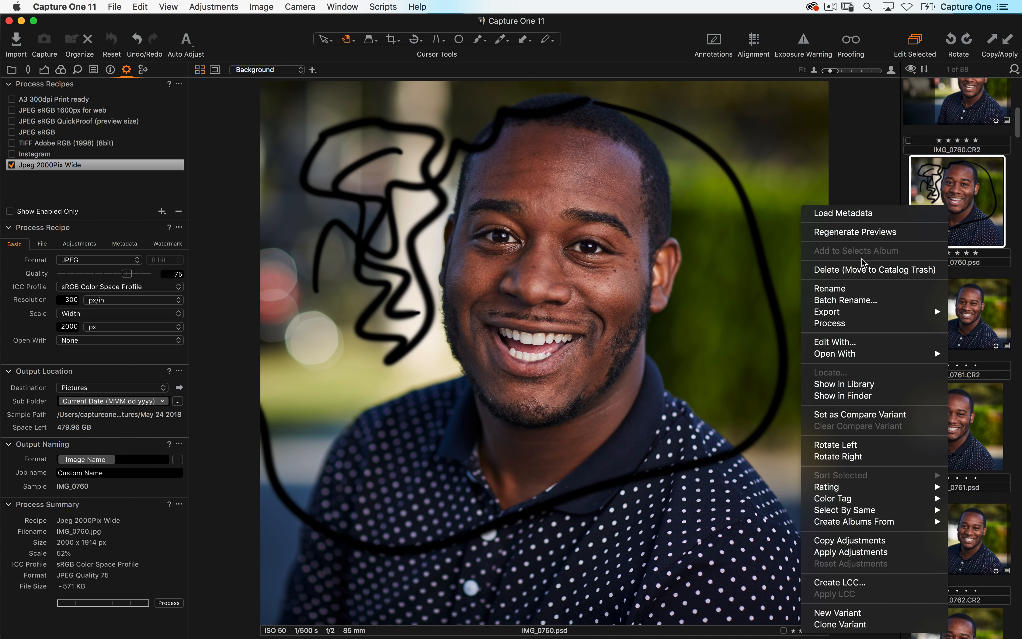
mouse_move(861, 355)
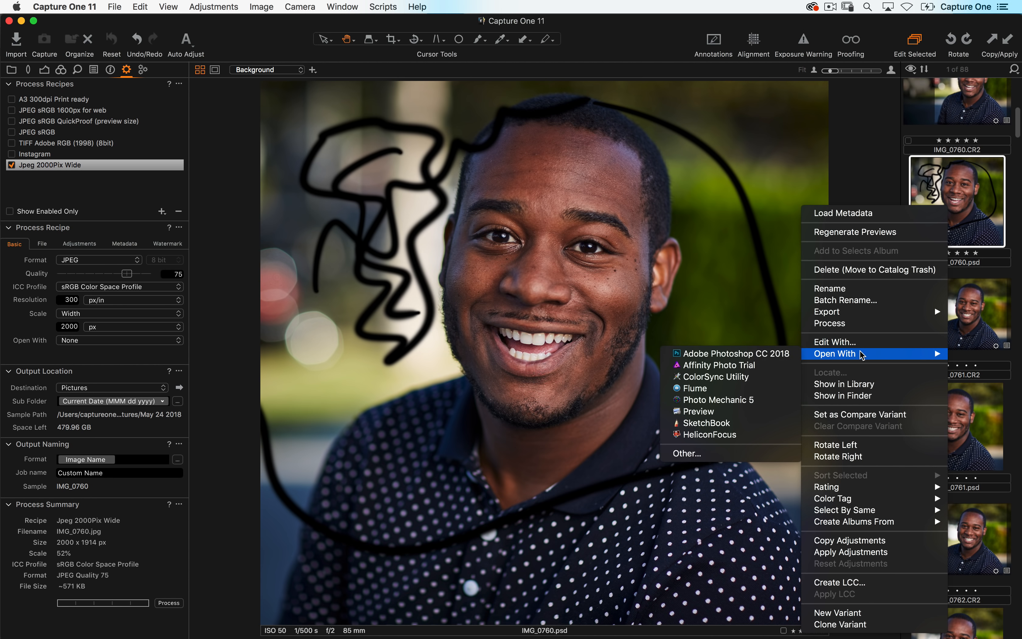
click(782, 354)
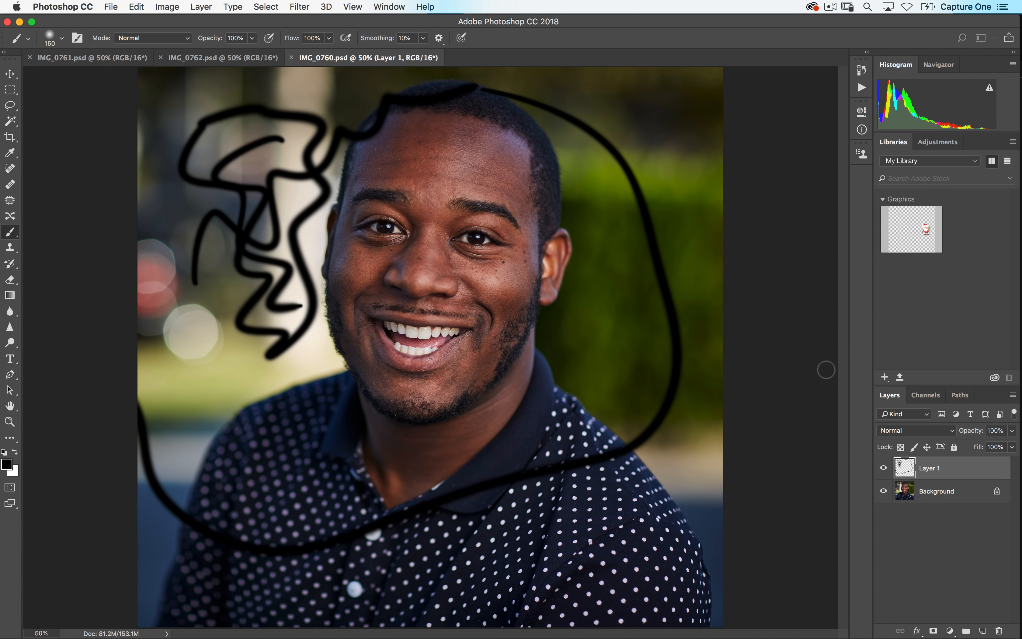
click(935, 470)
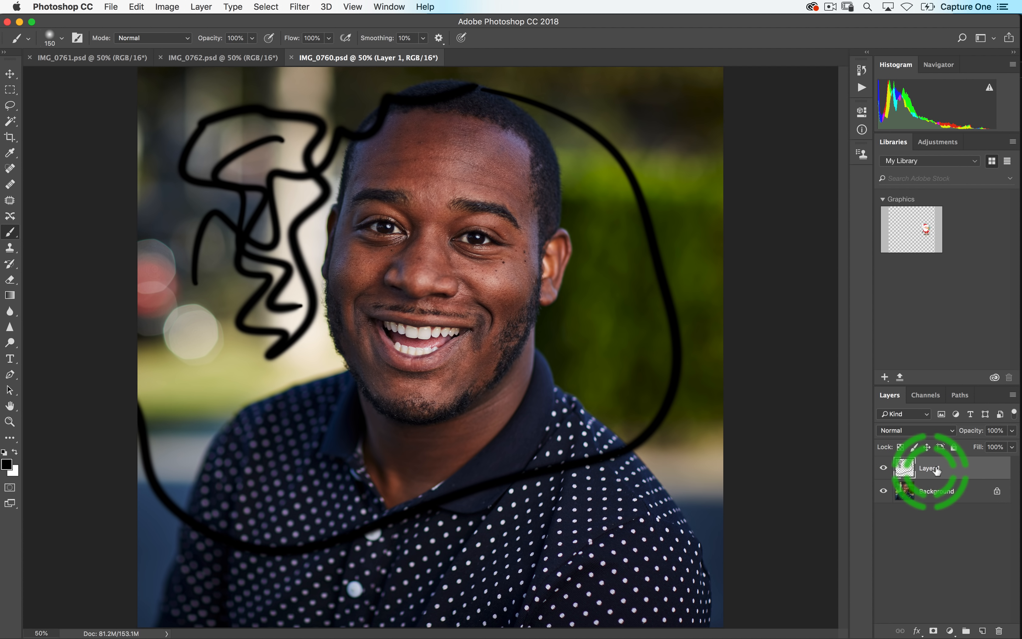
click(908, 468)
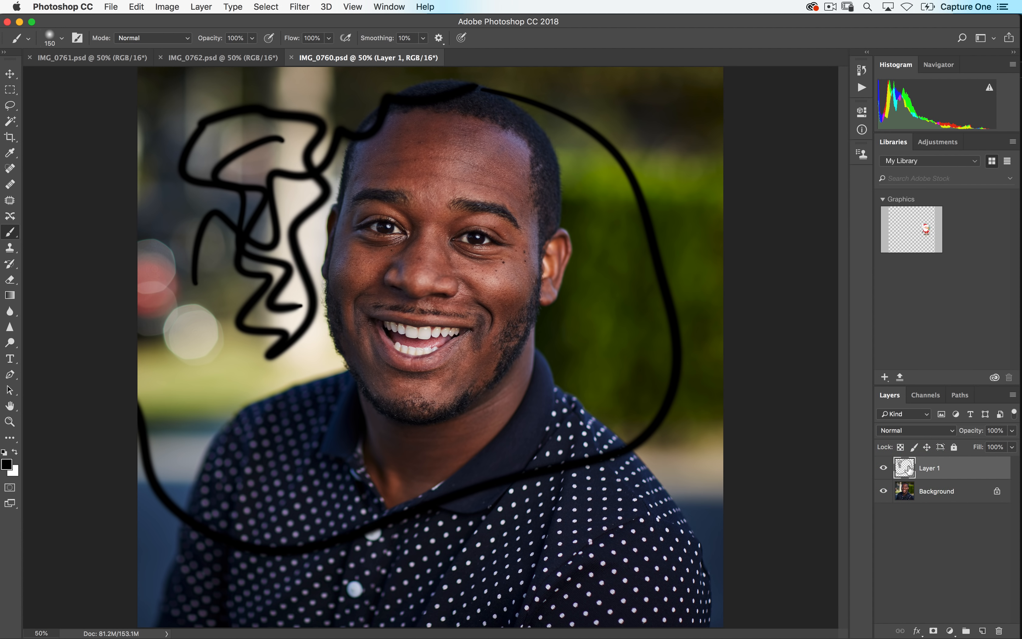
- Back in Capture One, close both open catalog windows, skipping the catalog backups
key(super+Tab)
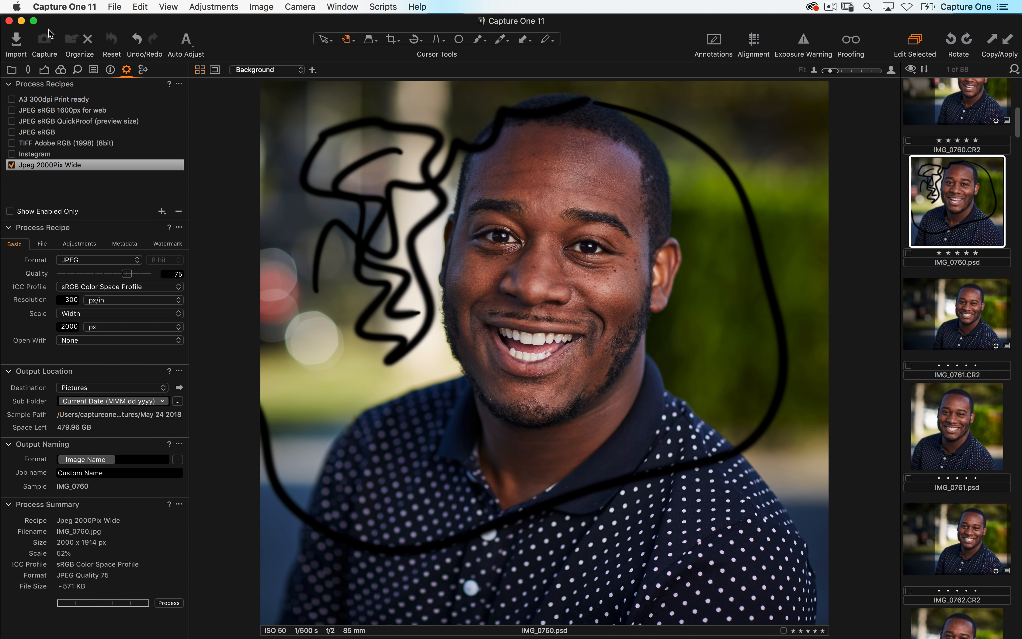
click(9, 21)
click(597, 327)
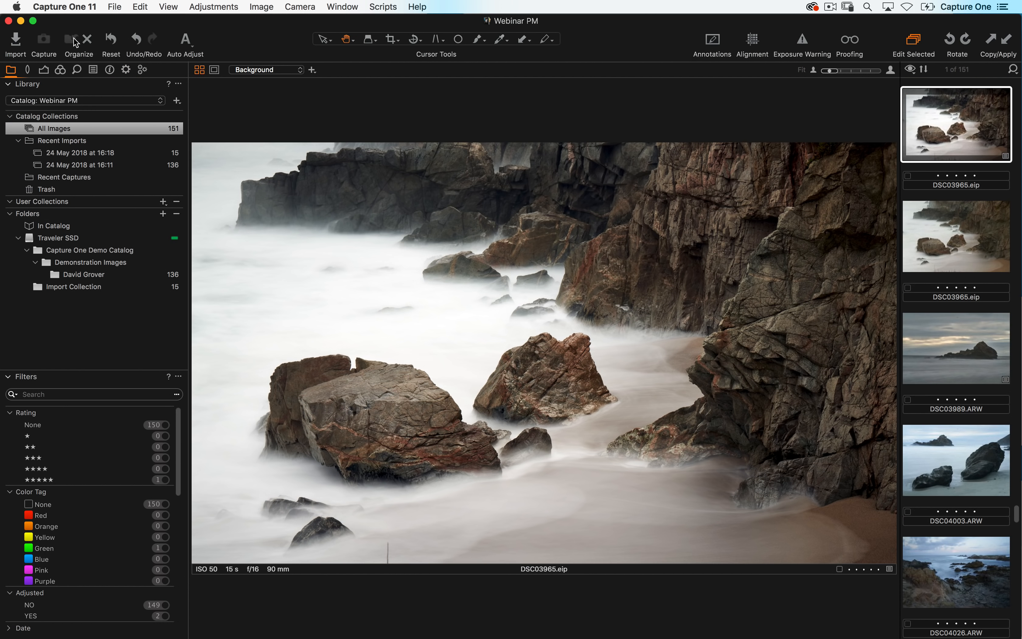
click(9, 21)
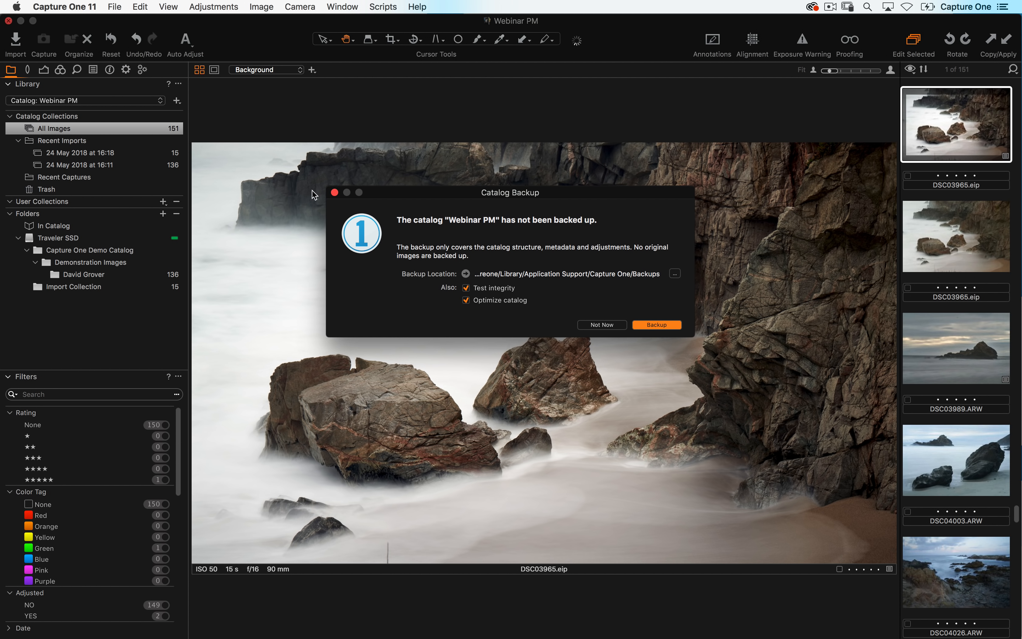
click(602, 325)
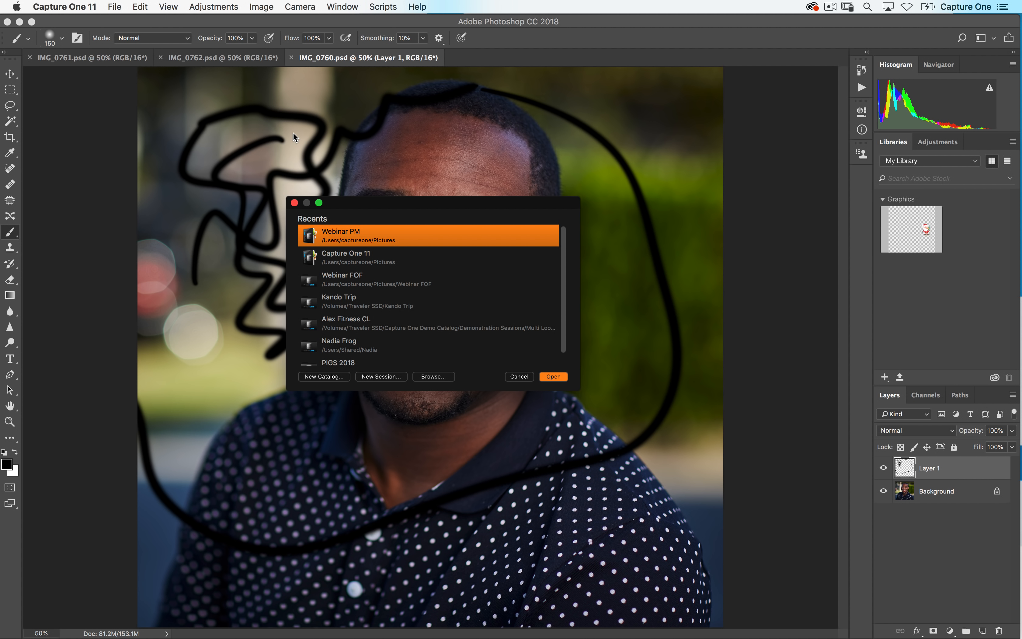
- Create a new blank catalog named LR import and enlarge its window to fill the screen
click(115, 6)
click(121, 18)
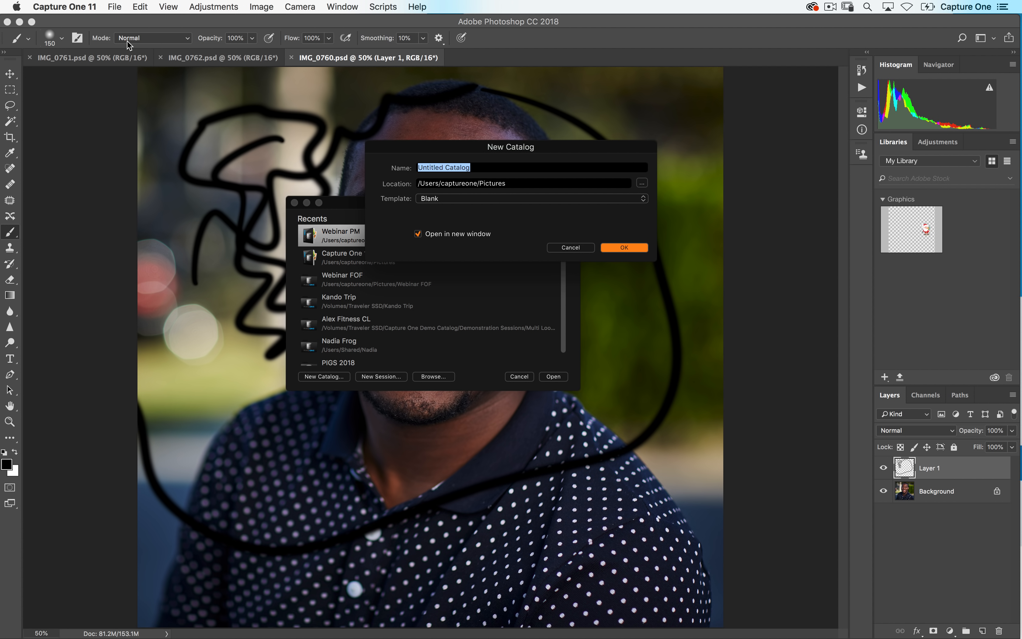
text(LR import)
key(Return)
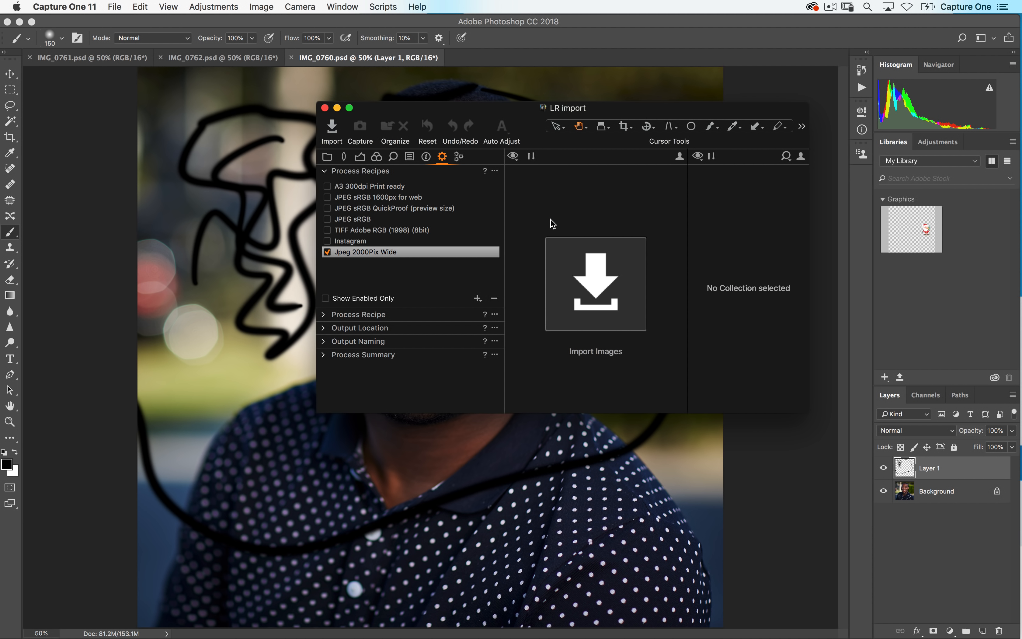
drag(420, 134, 106, 47)
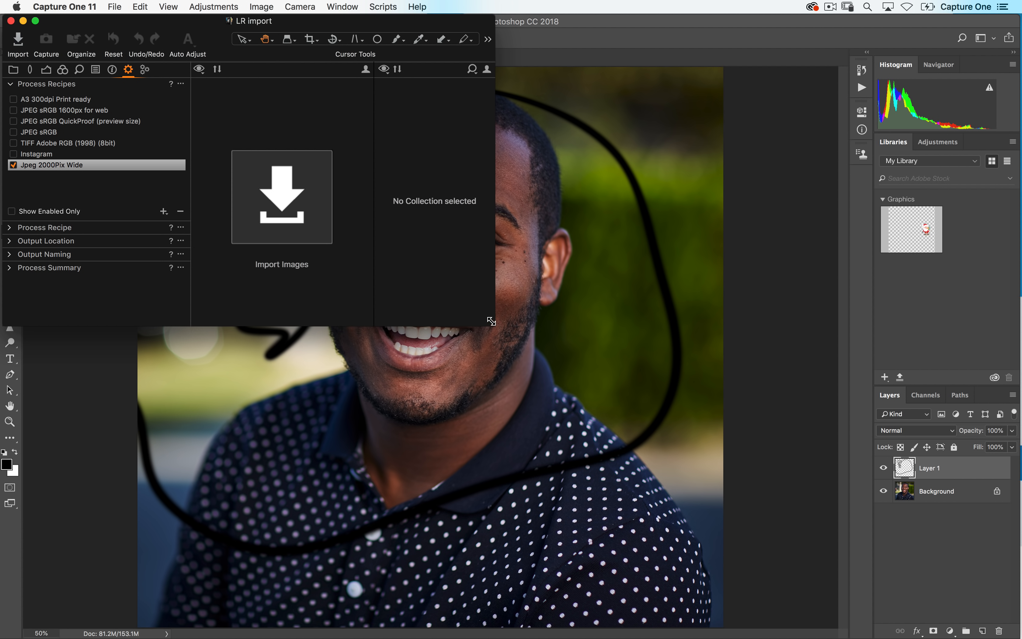
drag(492, 324, 1019, 636)
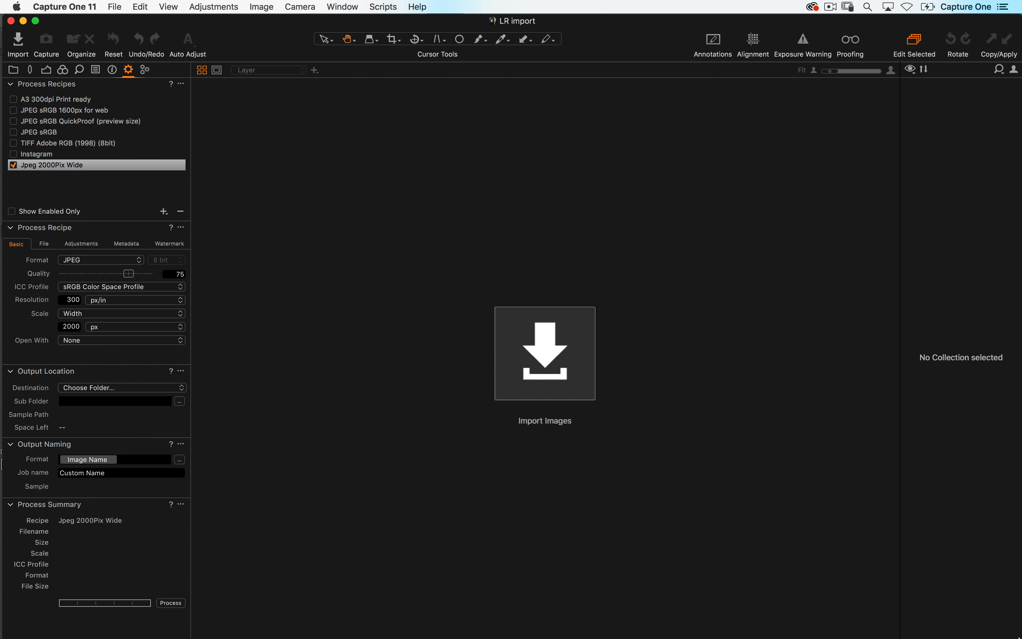
- Import the Lightroom Catalog.lrcat file from the Pictures/Lightroom folder into the catalog
click(113, 5)
mouse_move(126, 109)
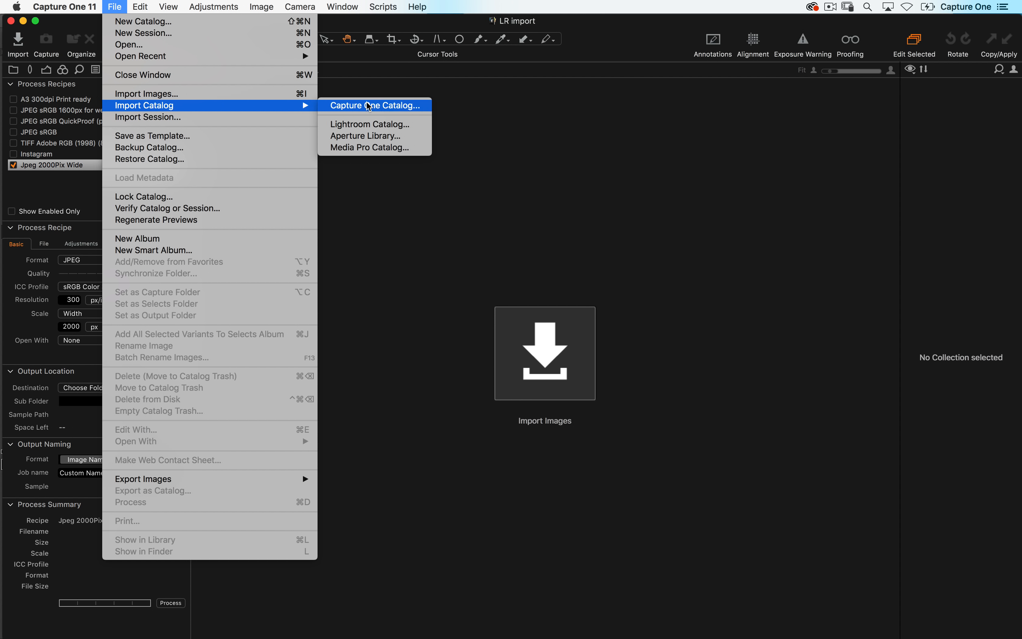
click(418, 128)
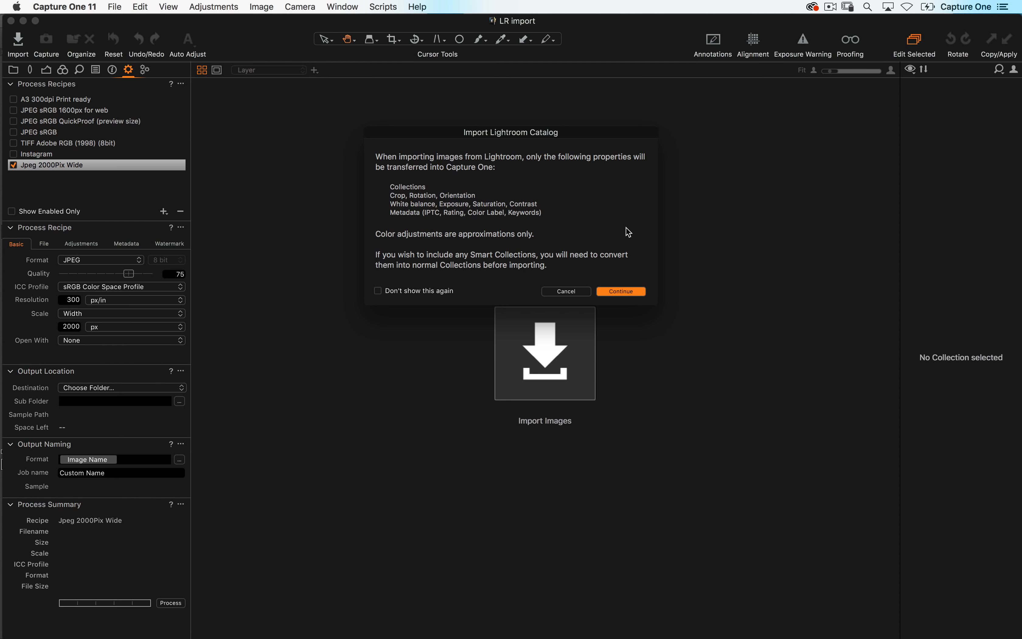
click(621, 292)
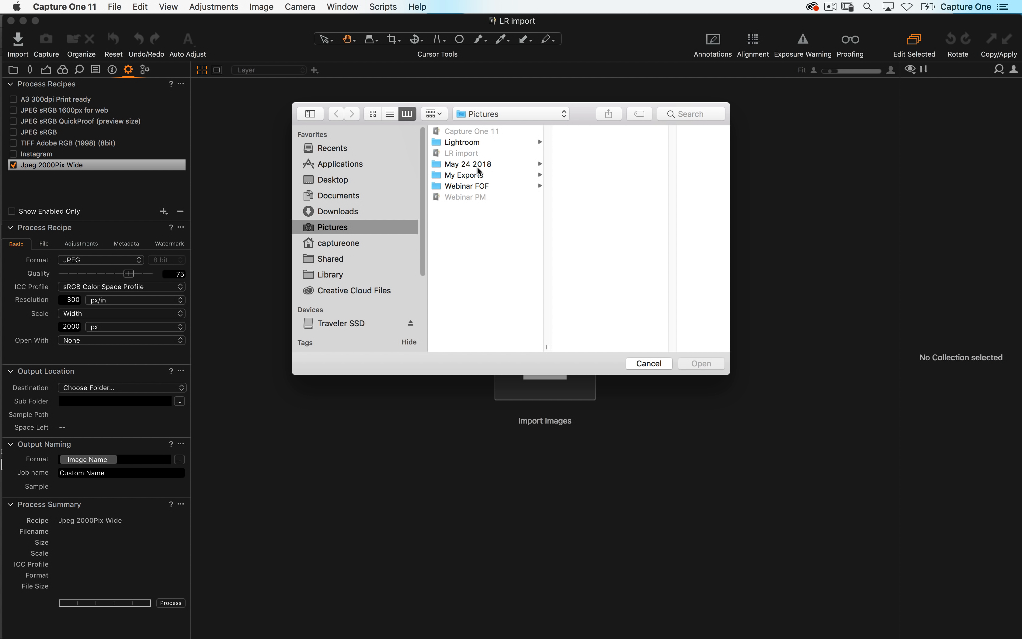
click(480, 144)
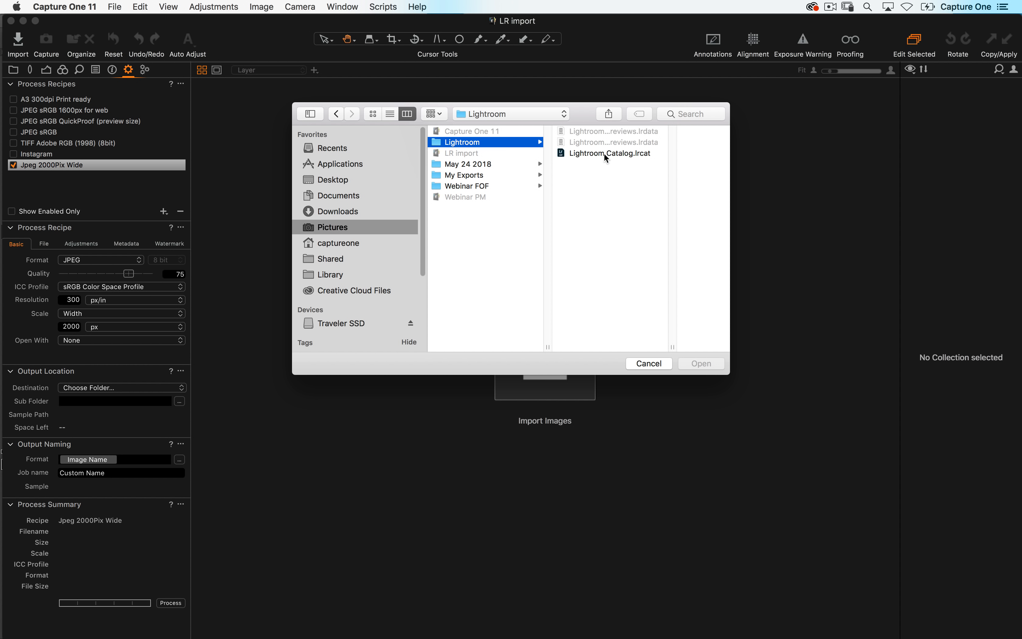
click(606, 152)
click(558, 157)
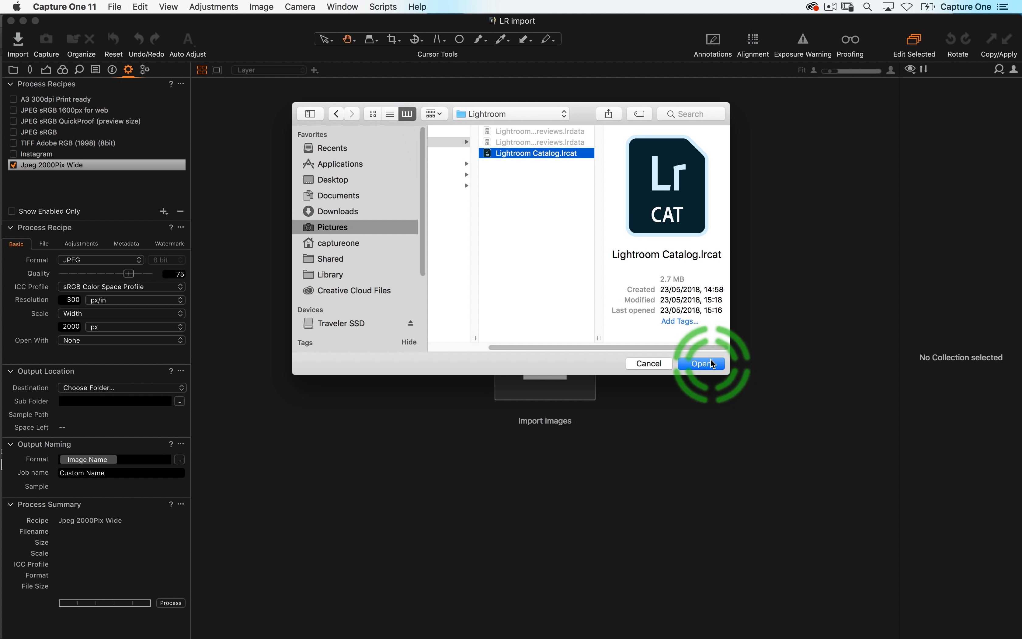
click(702, 364)
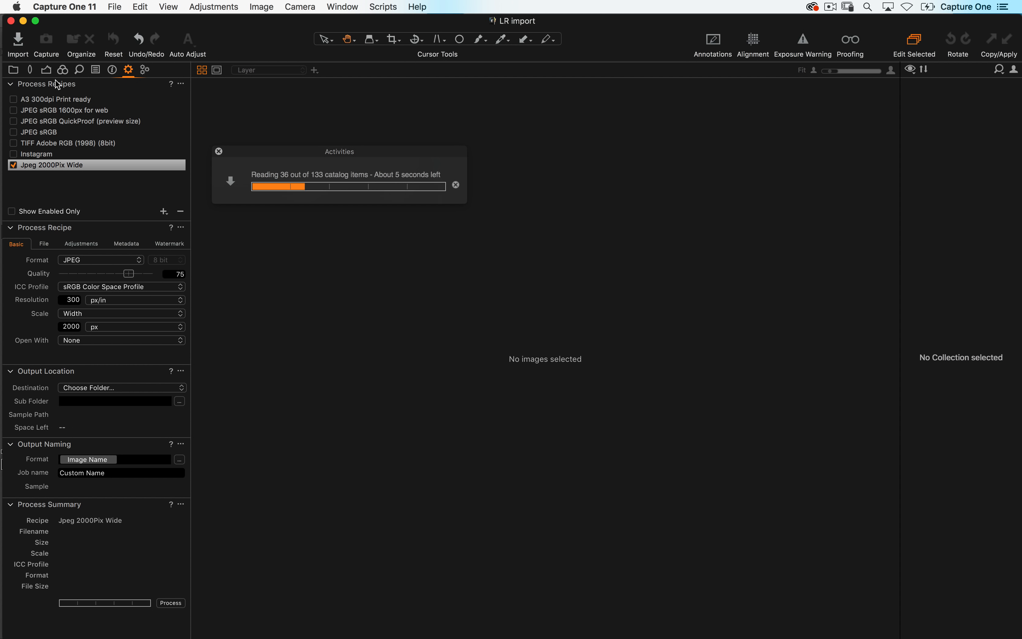
- Browse the imported Lightroom collections Utah, Lightroom Catalog Images and Sony Kando Trip in the Library
click(13, 70)
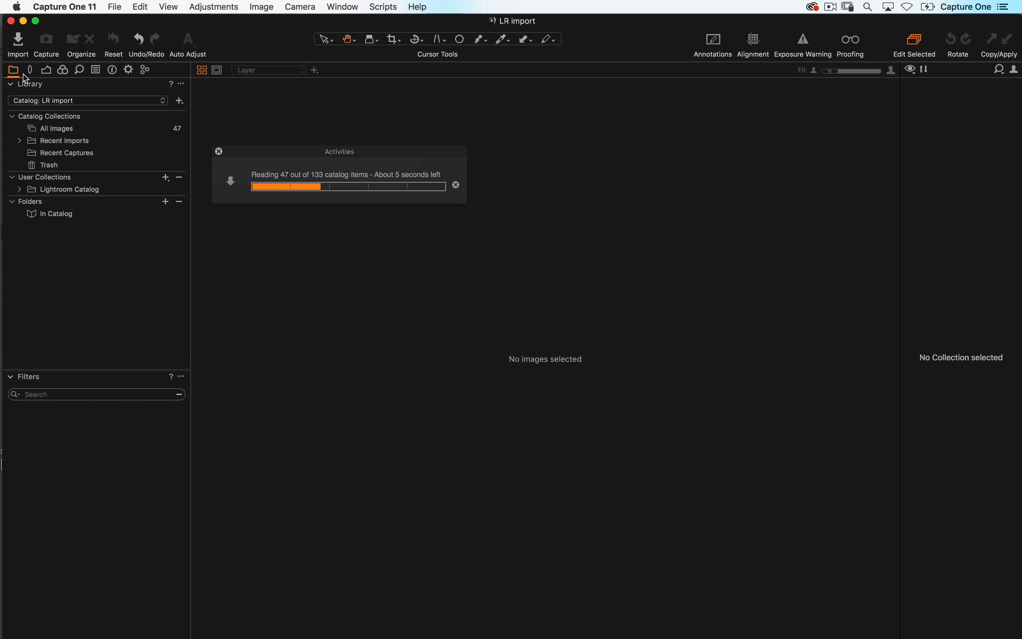
click(115, 129)
scroll(491, 334, down, 10)
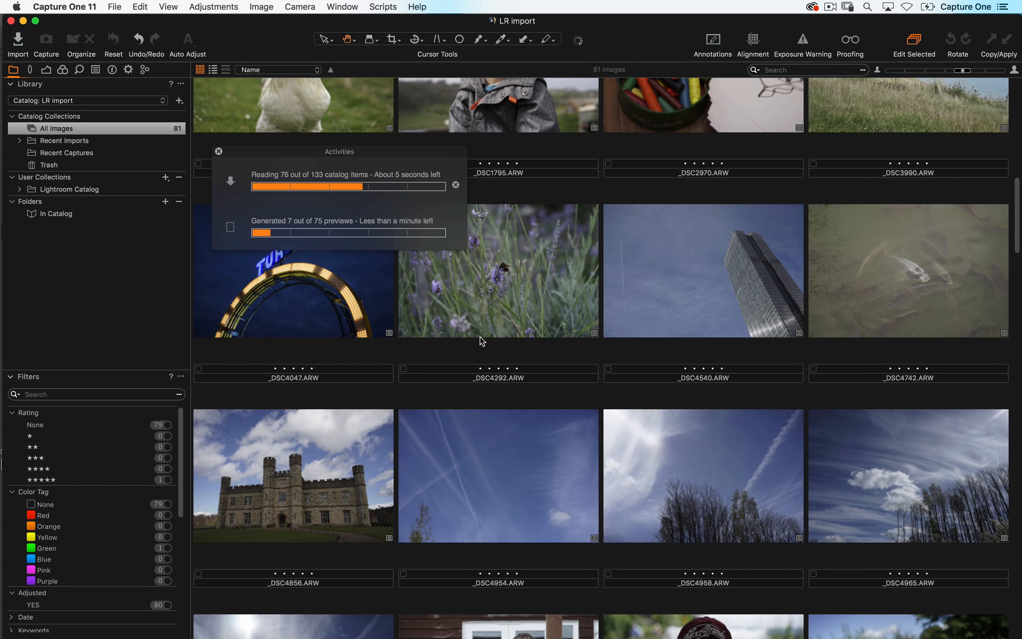
click(21, 190)
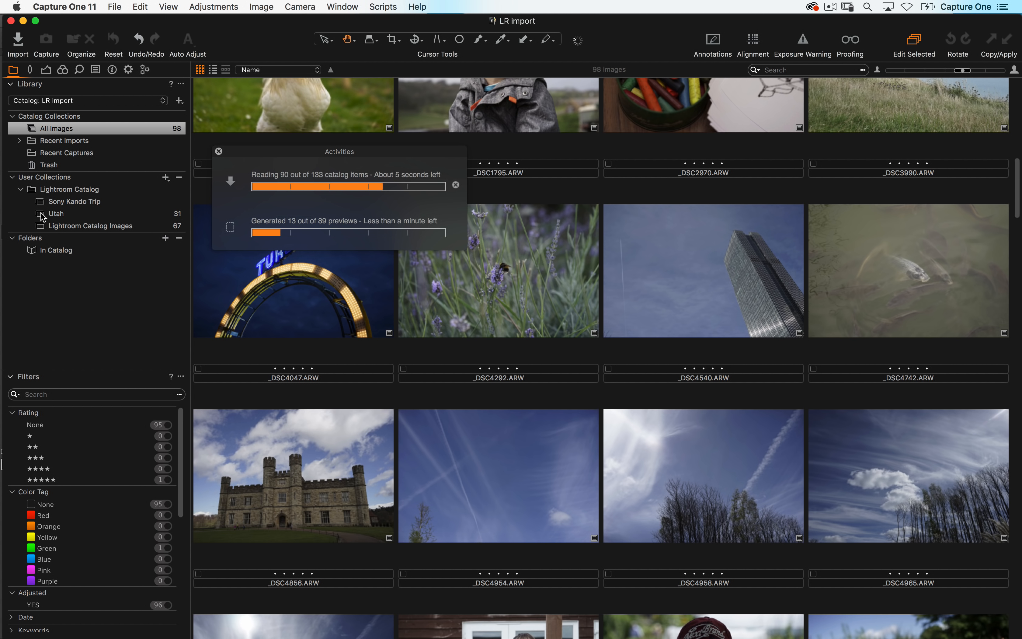
click(74, 212)
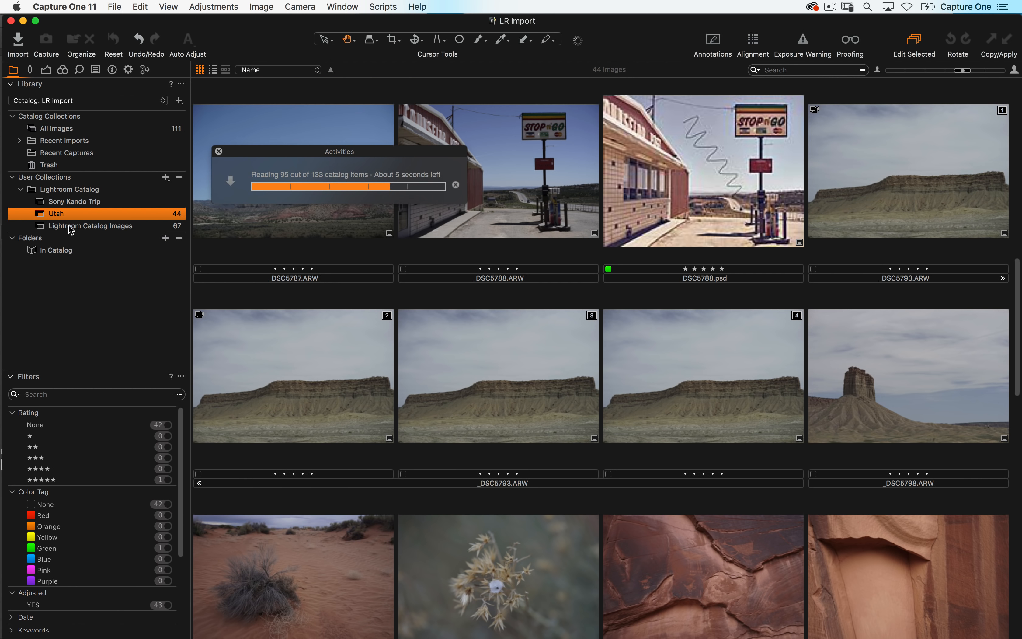
click(71, 227)
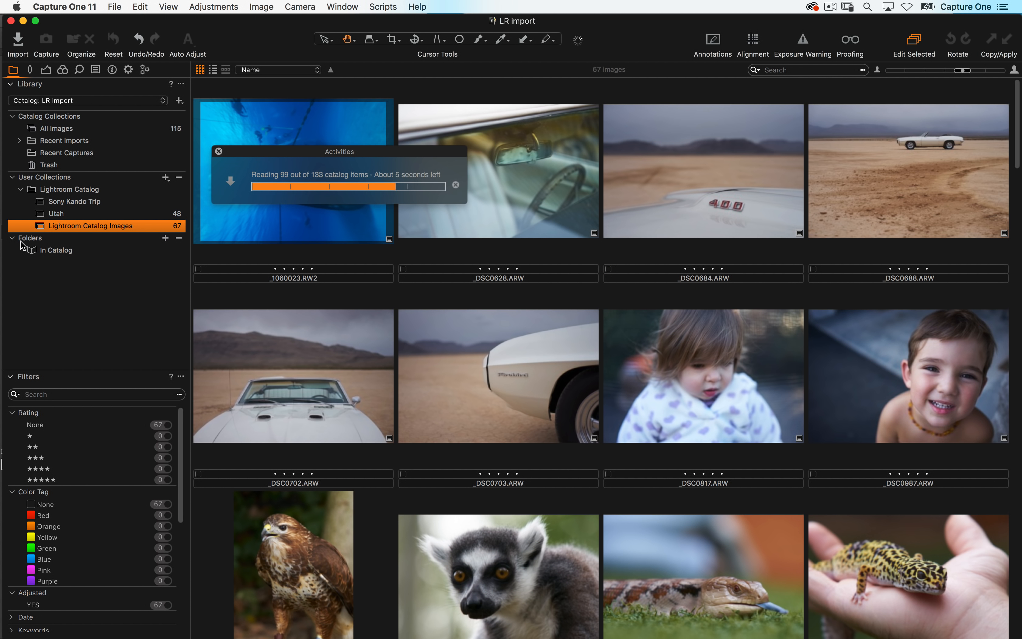
click(69, 200)
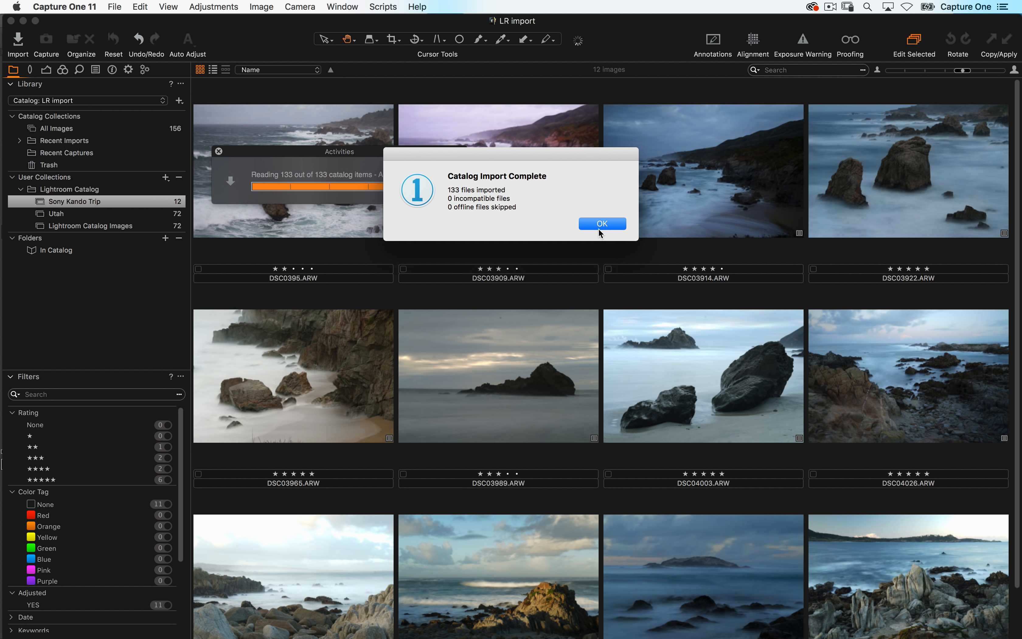
click(600, 227)
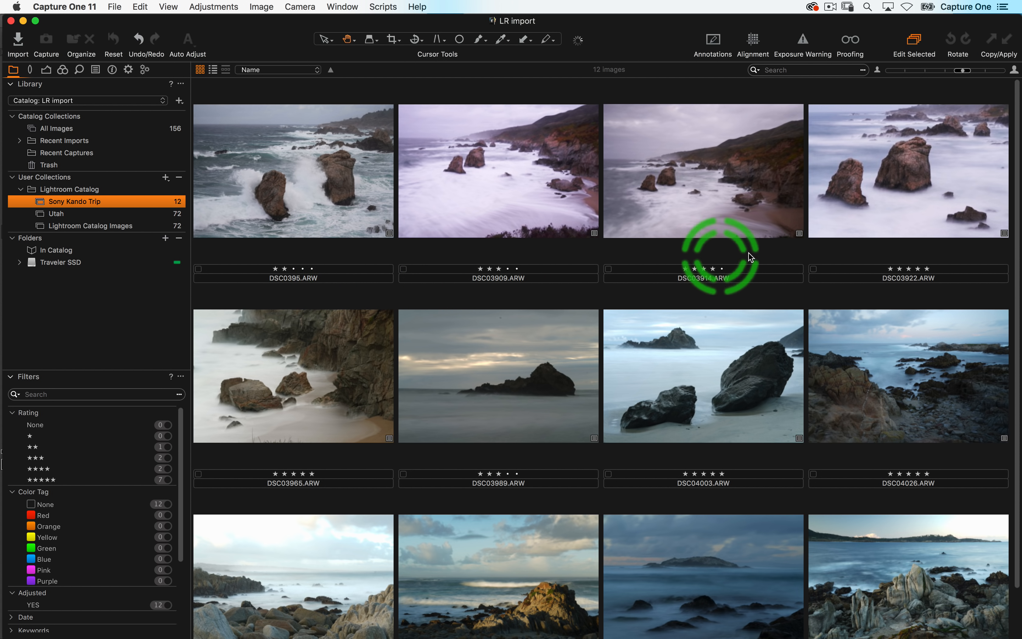
- Open DSC04026.ARW from Sony Kando Trip and set its Exposure to 0.7
scroll(483, 319, down, 2)
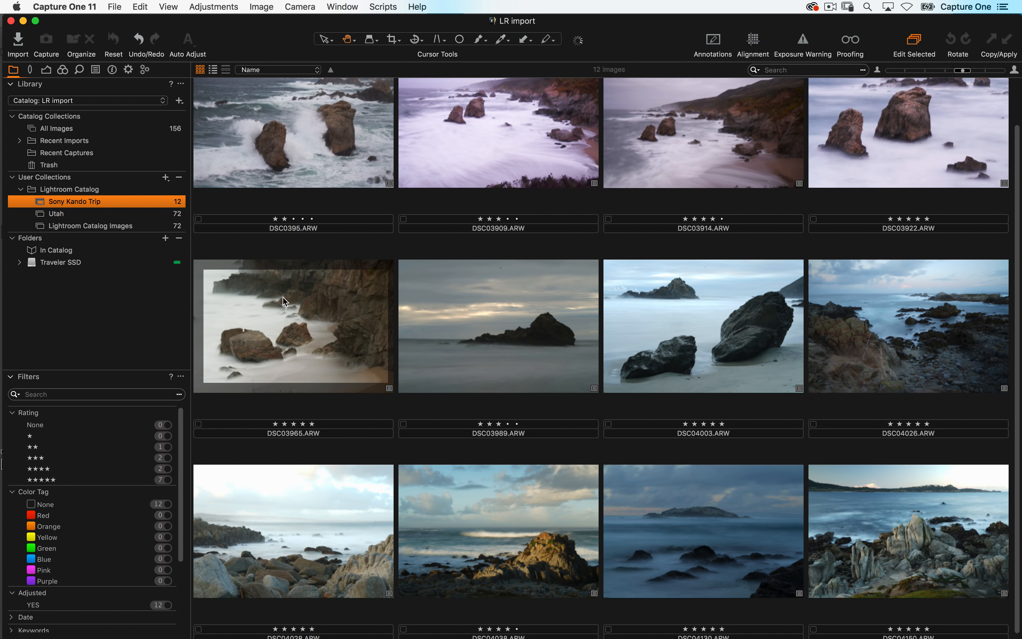
click(287, 319)
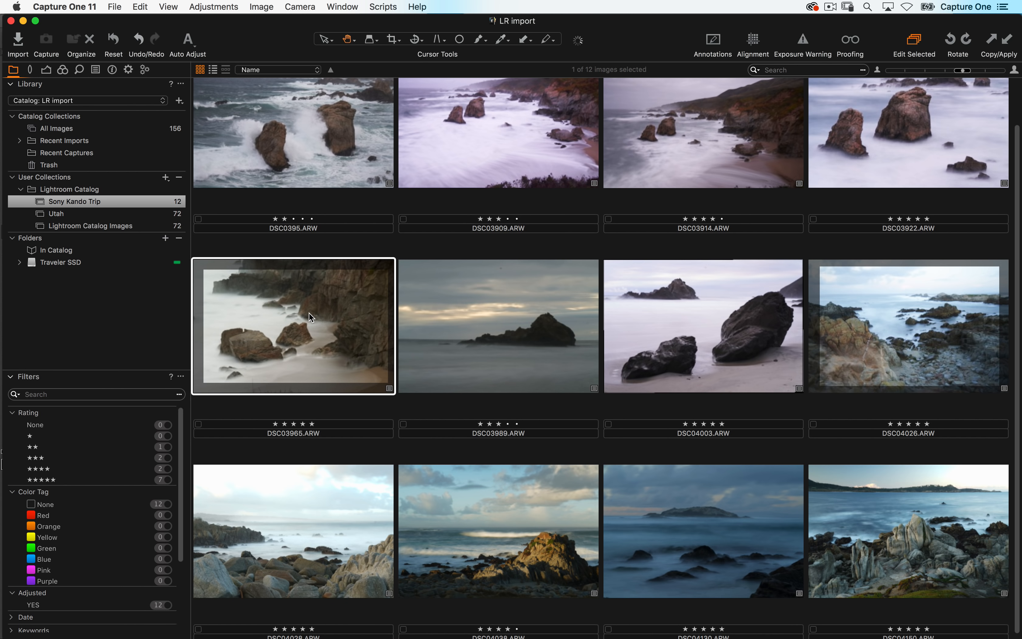
click(906, 338)
double_click(891, 332)
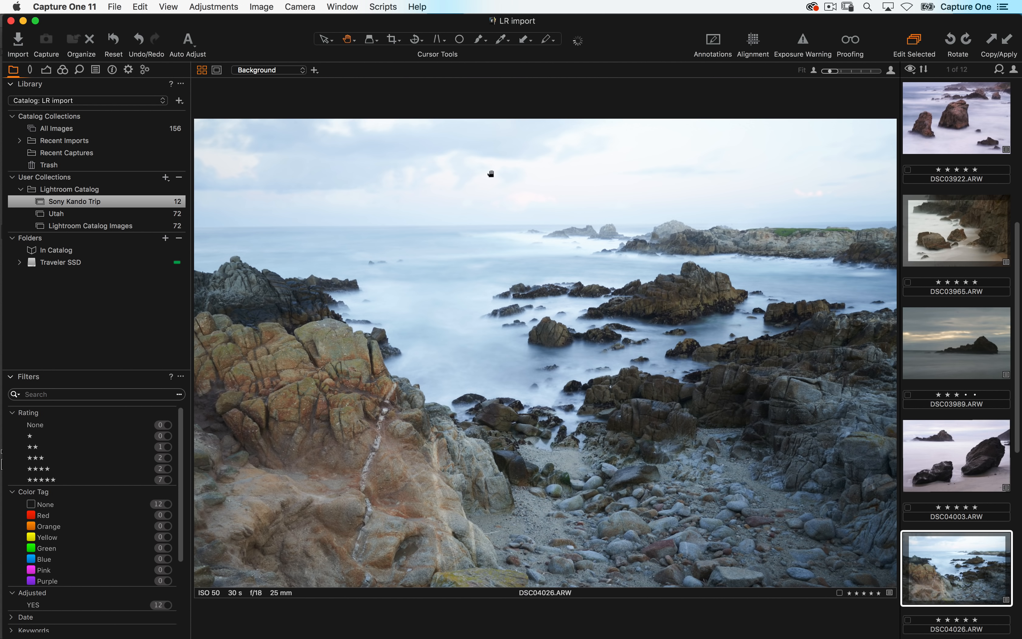
click(46, 70)
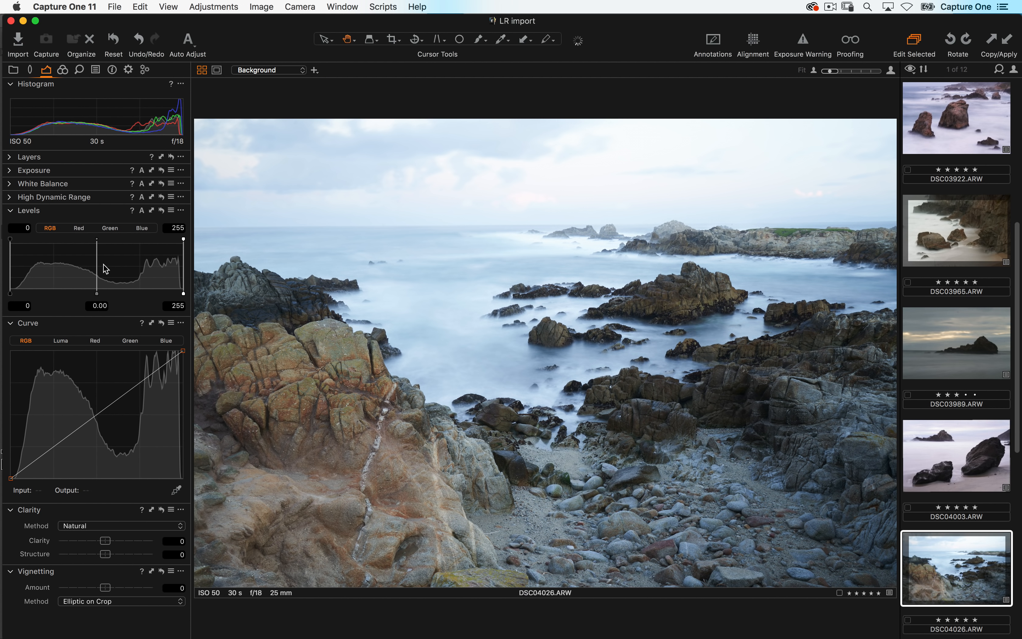
click(12, 171)
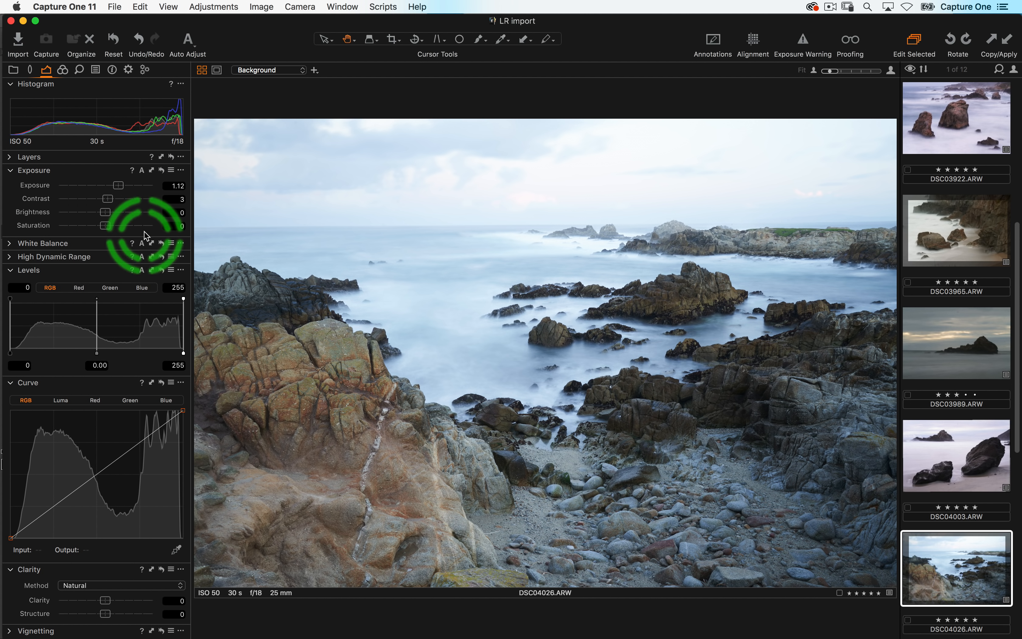
drag(119, 186, 116, 186)
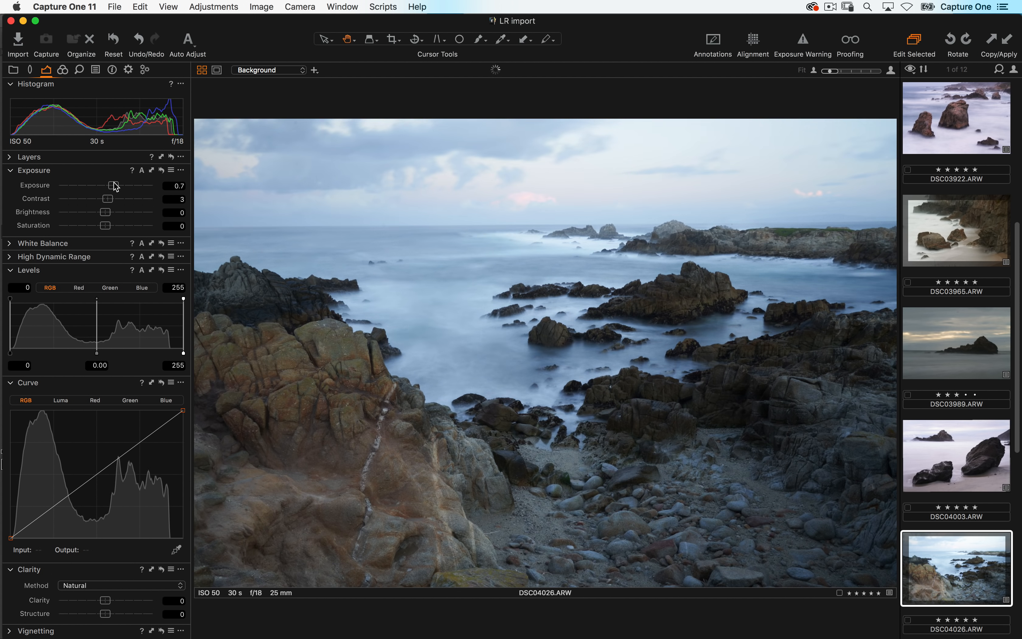
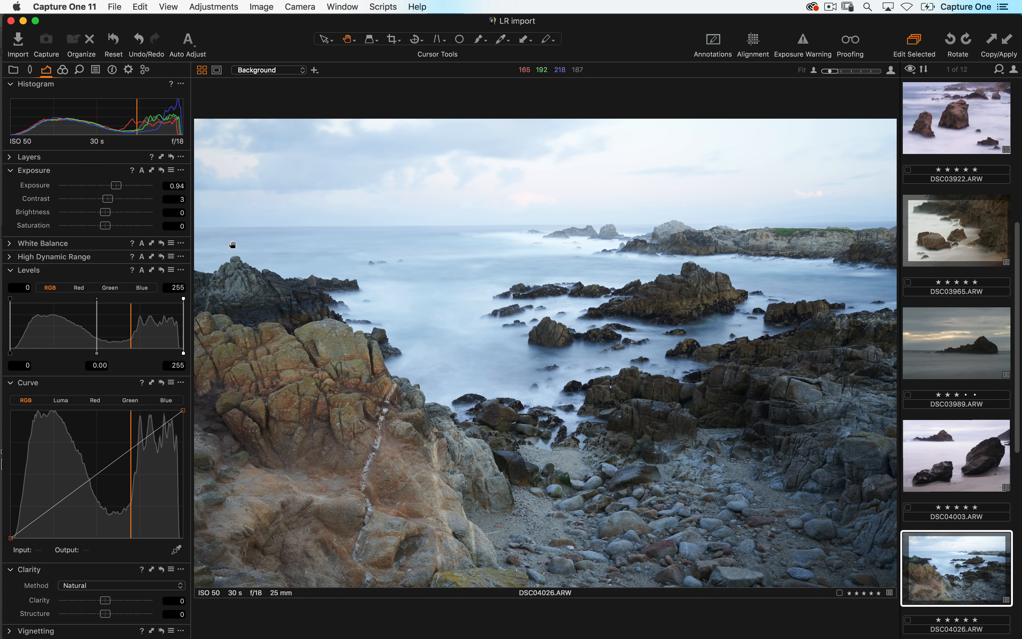
- Switch back to the recent Capture One 11 catalog
click(13, 70)
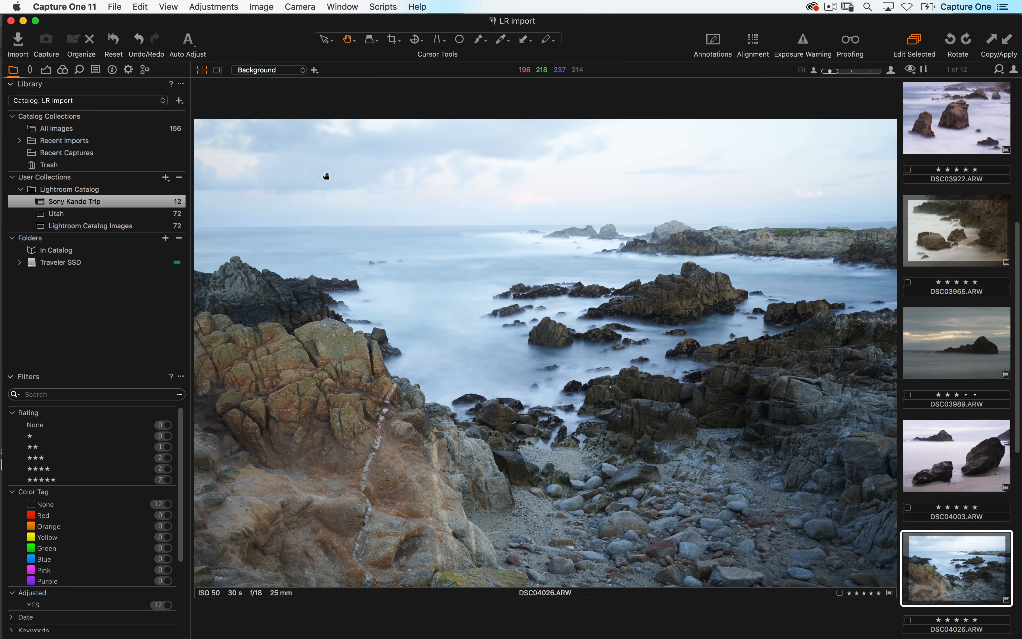
click(179, 131)
click(114, 7)
mouse_move(171, 58)
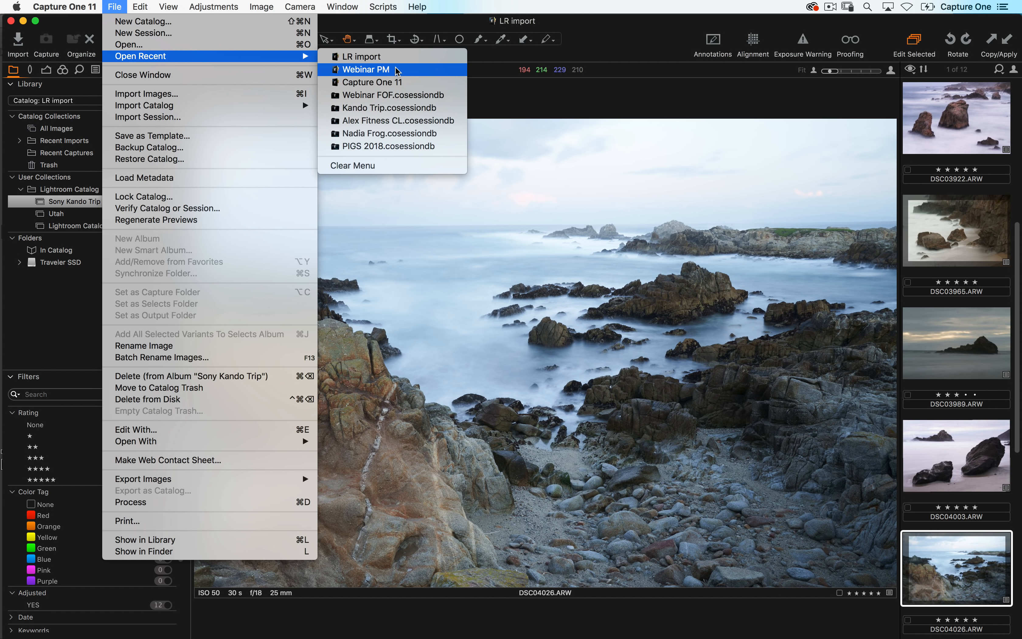
click(405, 82)
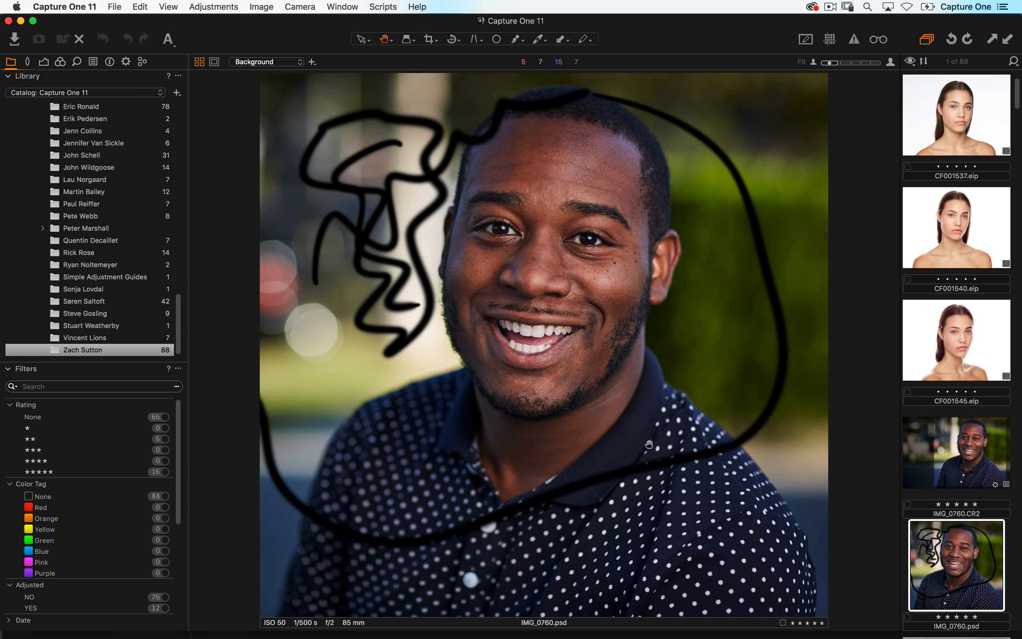
- Open IMG_0760.psd in Adobe Photoshop CC 2018
right_click(951, 563)
mouse_move(861, 359)
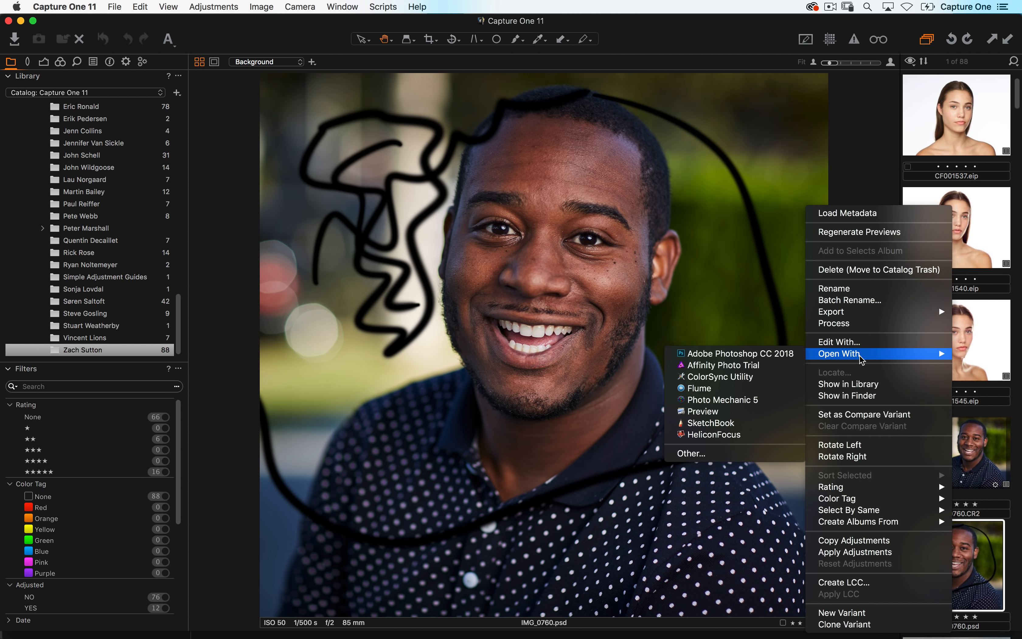
click(771, 353)
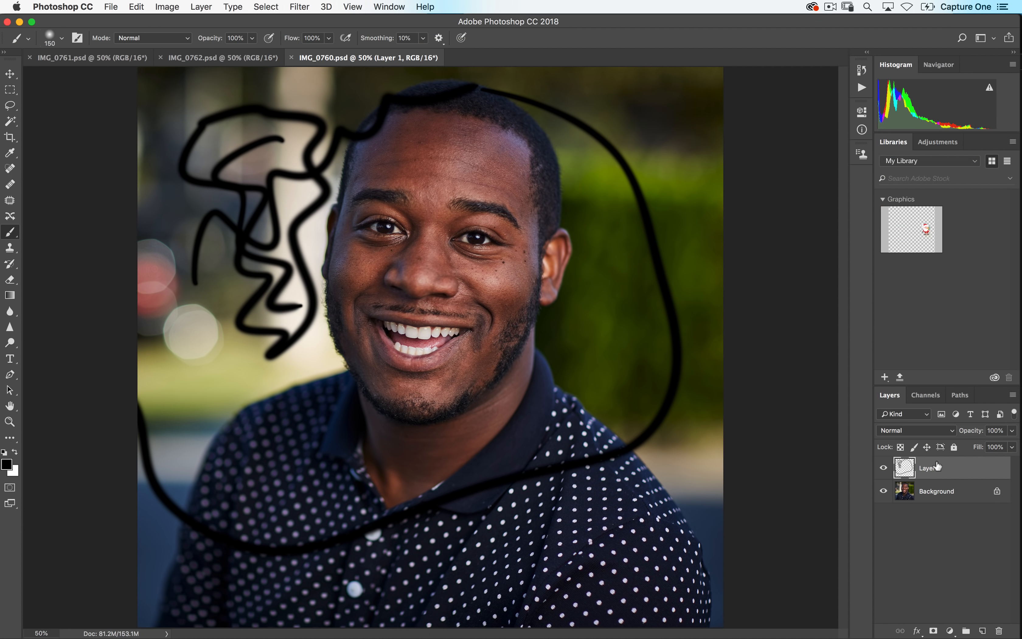
- Delete the scribble layers from the document and save it
drag(938, 467, 983, 631)
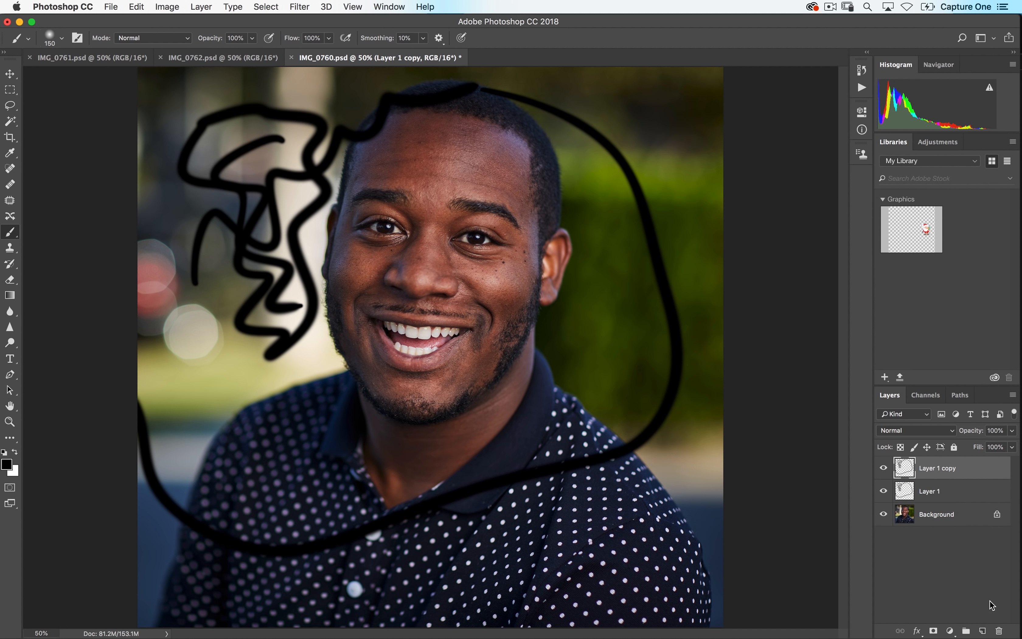
mouse_move(950, 468)
mouse_down()
mouse_move(971, 600)
mouse_move(999, 630)
mouse_move(963, 490)
mouse_move(998, 629)
mouse_up()
key(super+s)
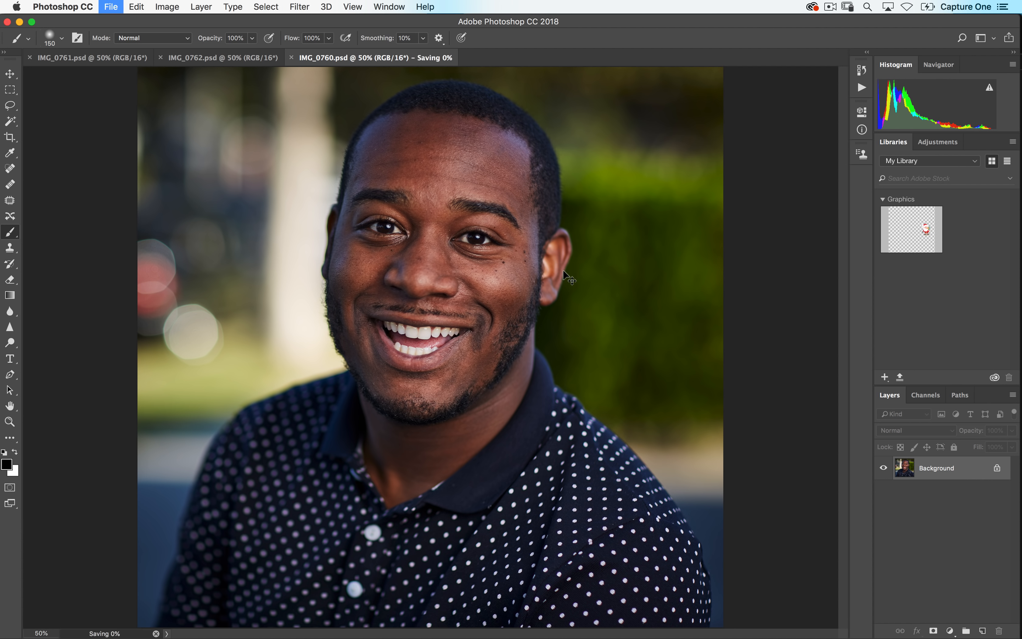
- Check the updated preview in Capture One, then add a new layer named retouch in Photoshop
key(super+Tab)
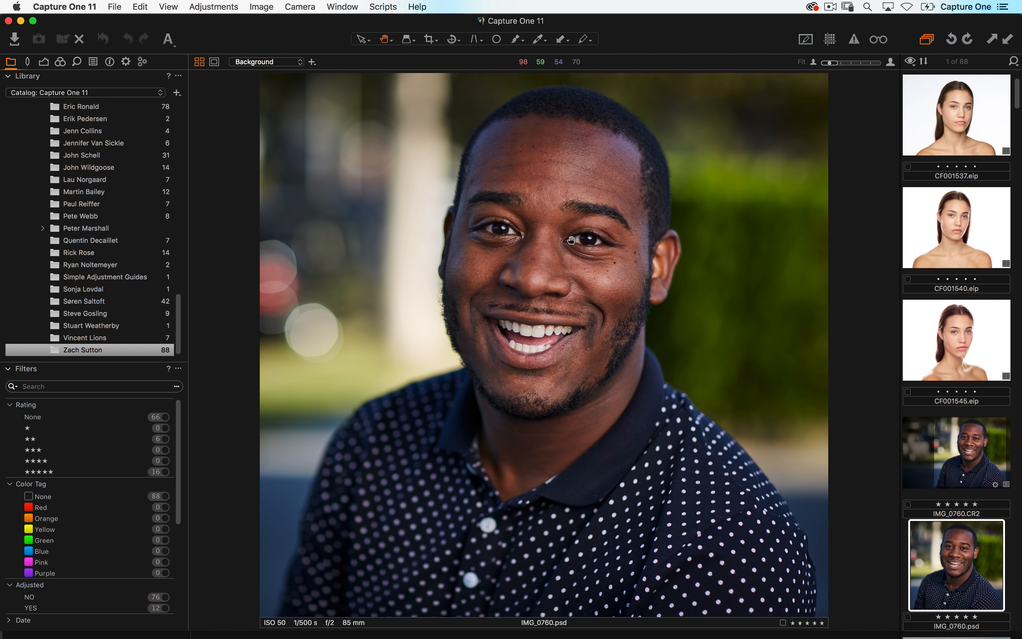
key(super+Tab)
click(982, 630)
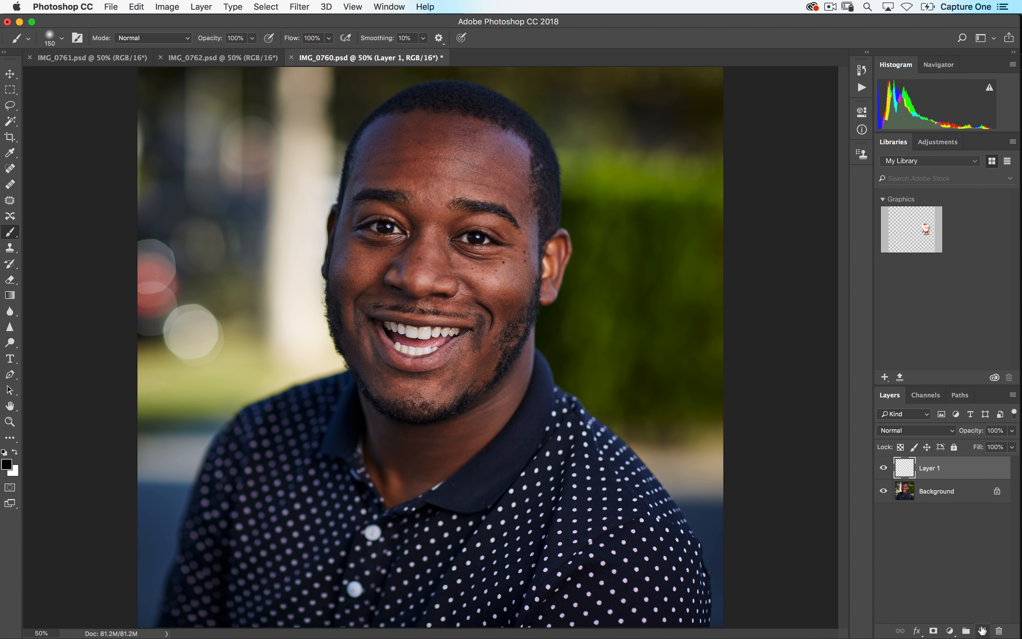
double_click(931, 469)
text(retouch)
key(Return)
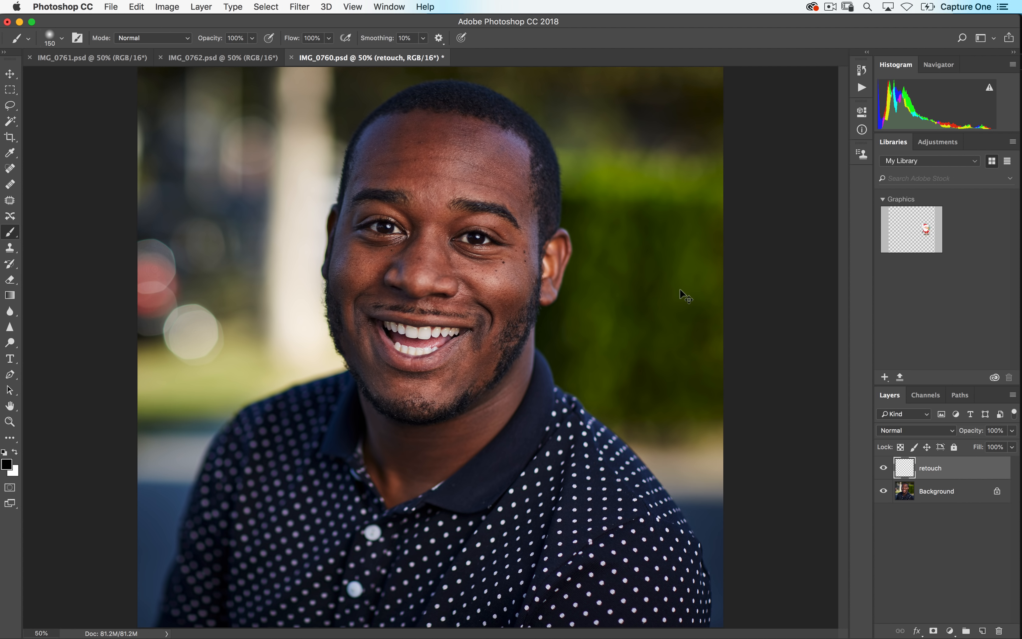
- Remove blemishes on the forehead, cheeks and neck with the Spot Healing Brush on the retouch layer
key(super+plus)
key(super+plus)
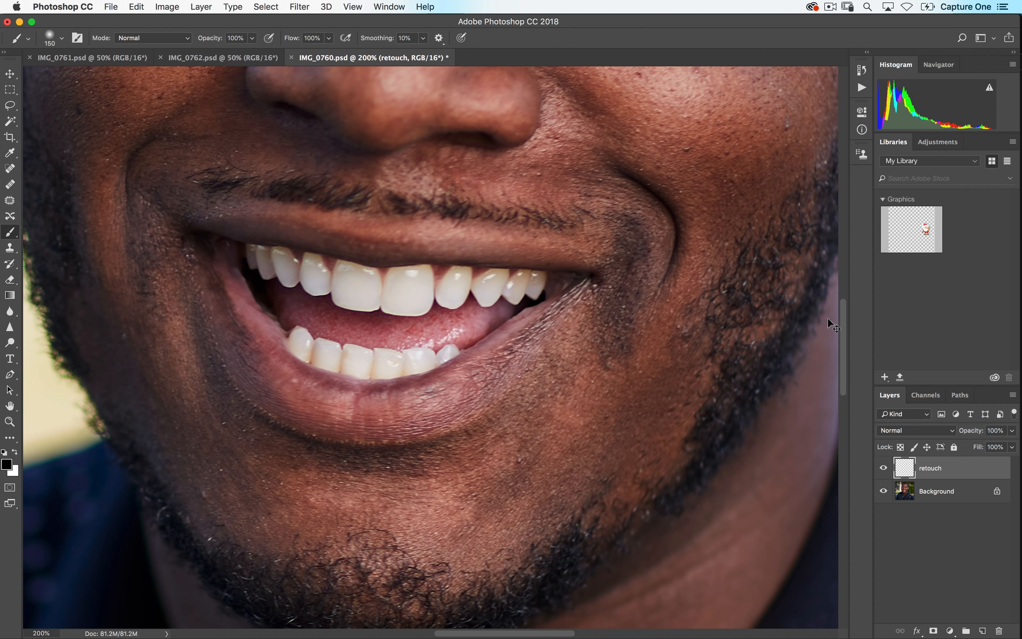
key(super+minus)
drag(483, 236, 520, 330)
click(11, 169)
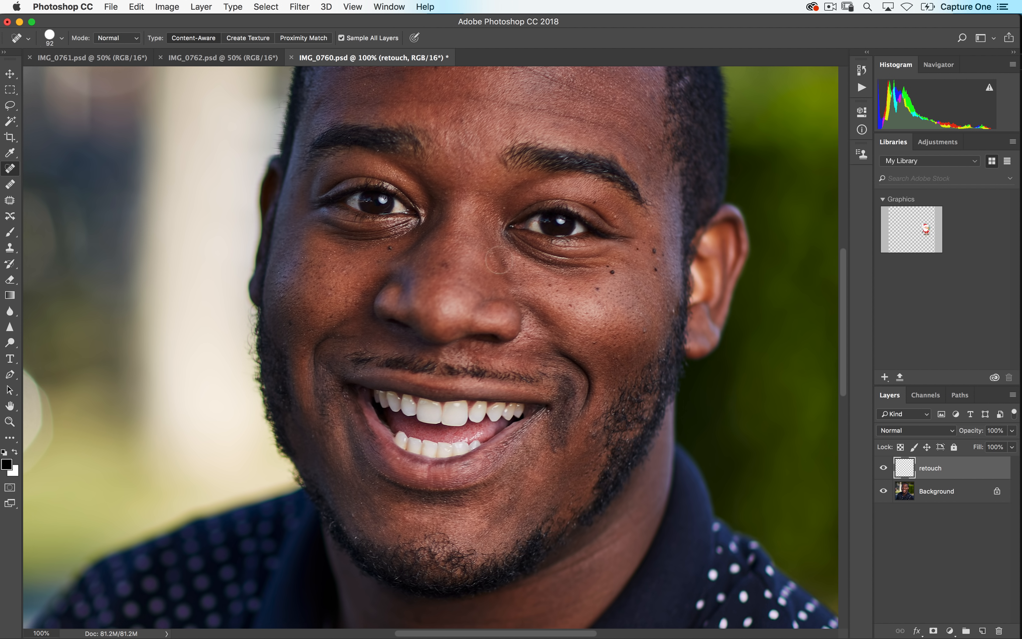
click(444, 265)
scroll(380, 296, up, 5)
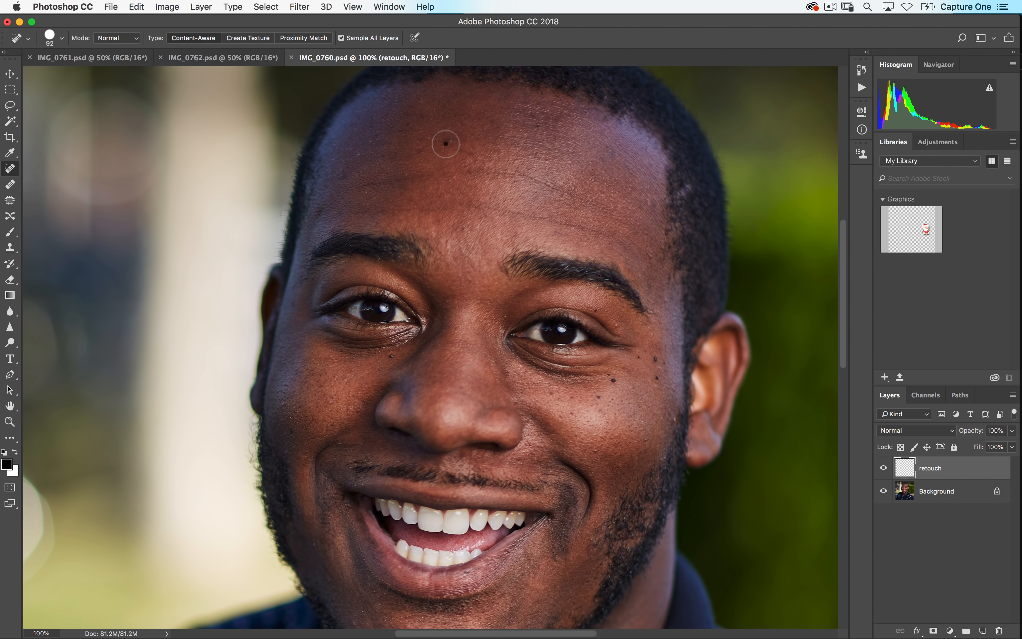
click(448, 141)
click(357, 156)
drag(559, 265, 518, 150)
drag(407, 504, 436, 246)
click(504, 451)
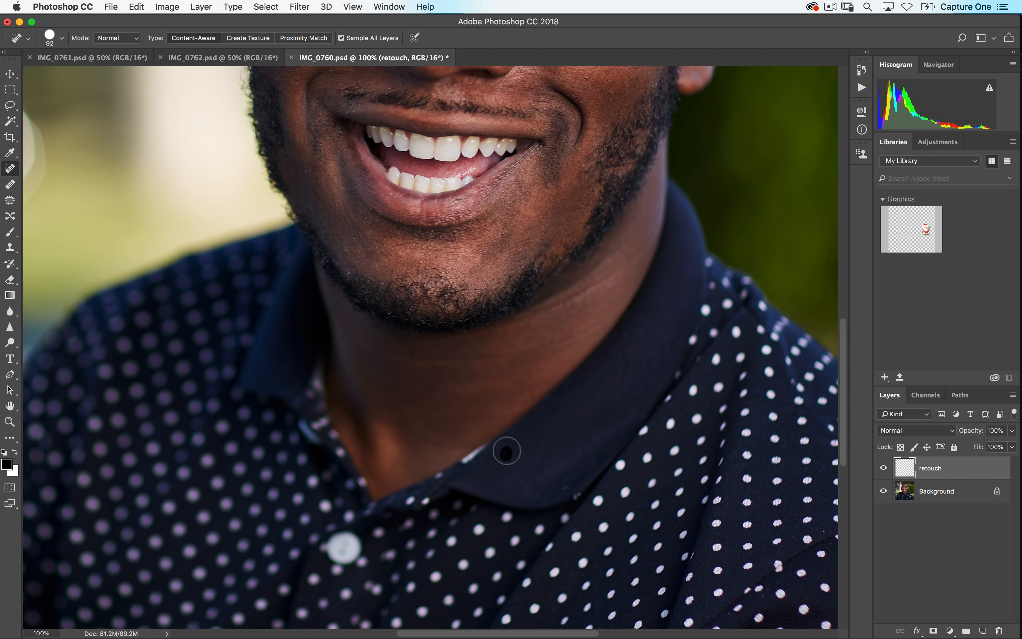
click(564, 486)
mouse_move(464, 343)
mouse_down()
mouse_move(486, 485)
mouse_move(502, 499)
mouse_up()
click(623, 236)
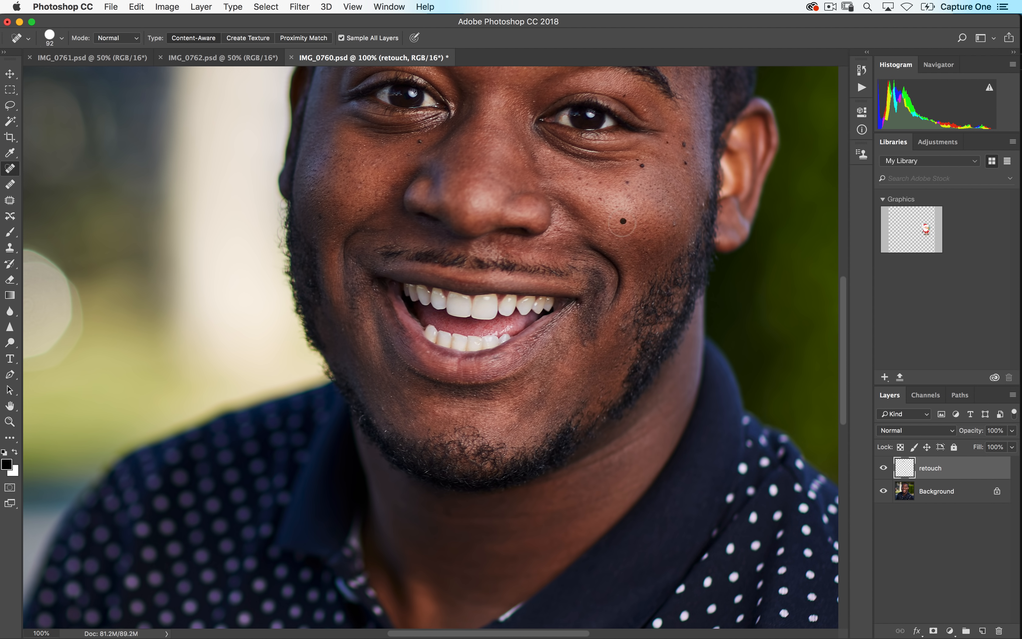
drag(467, 282, 435, 371)
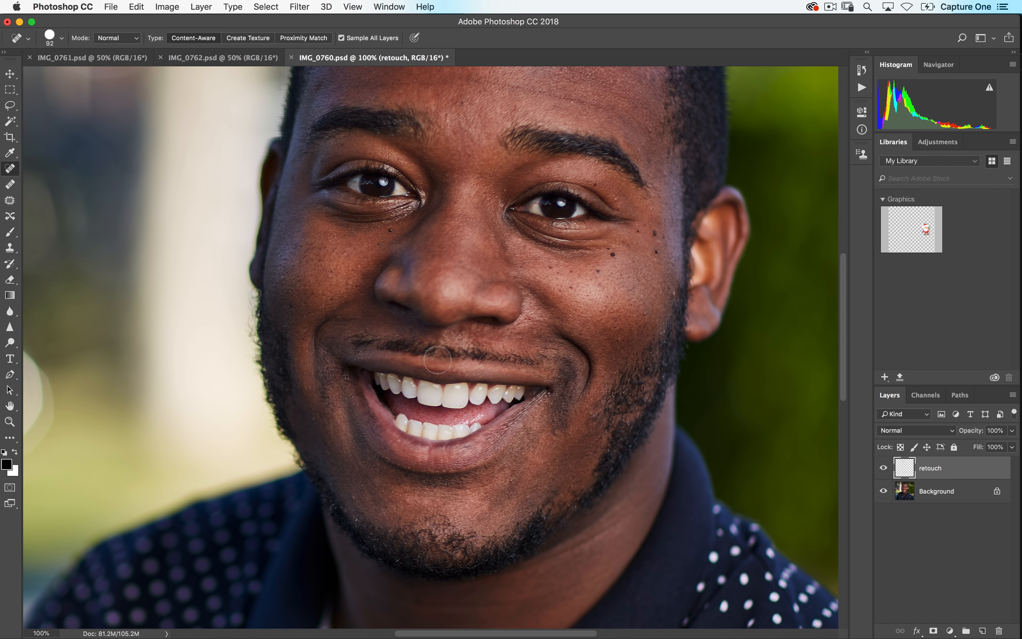
click(390, 229)
- Close the document saving changes, and inspect the retouched image at 100% in Capture One
key(super+w)
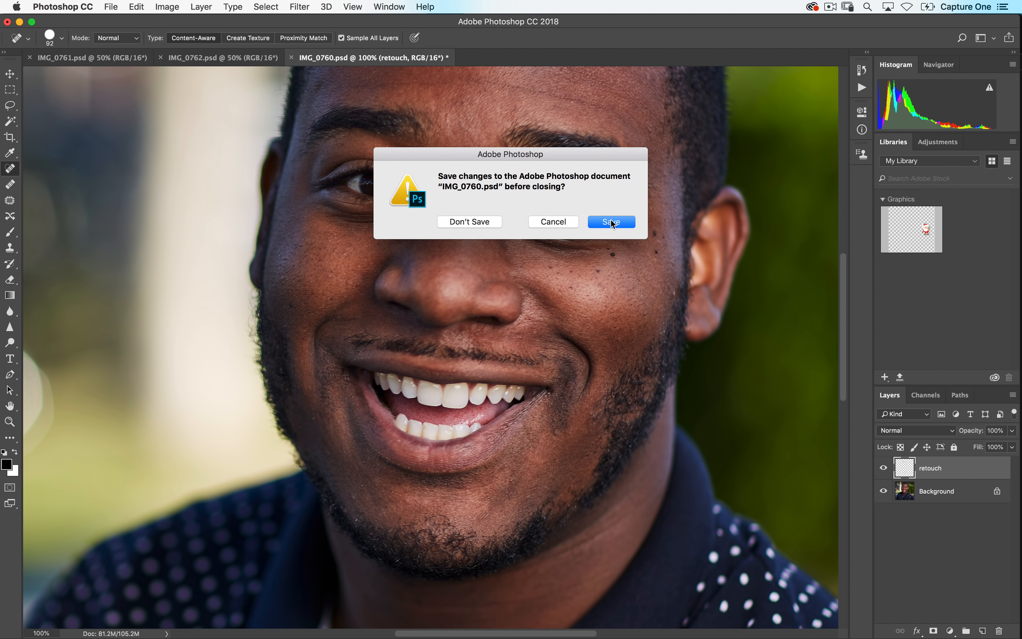
click(612, 222)
key(super+Tab)
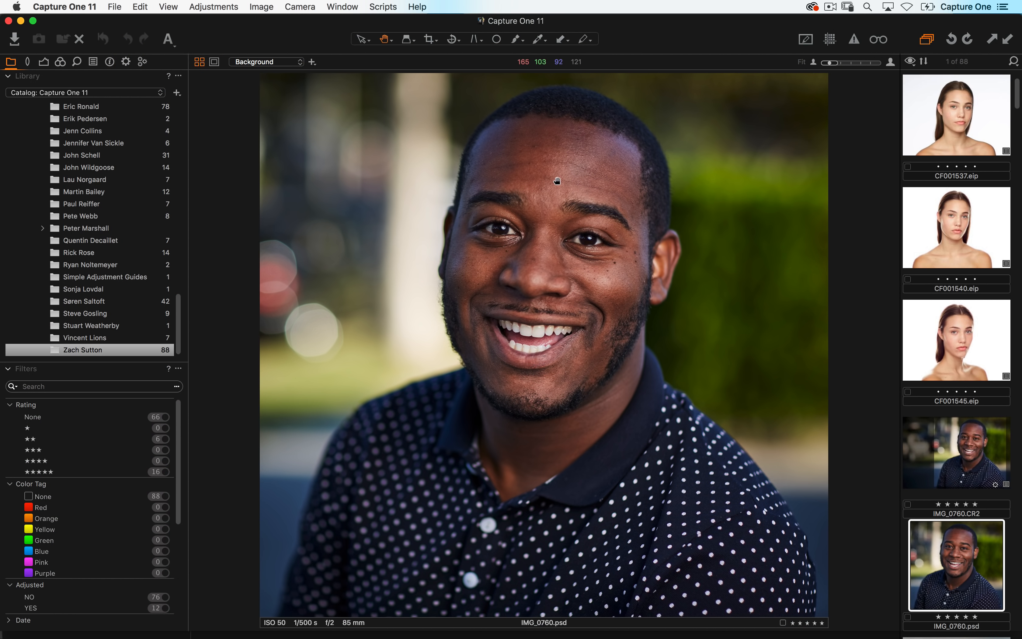
click(588, 269)
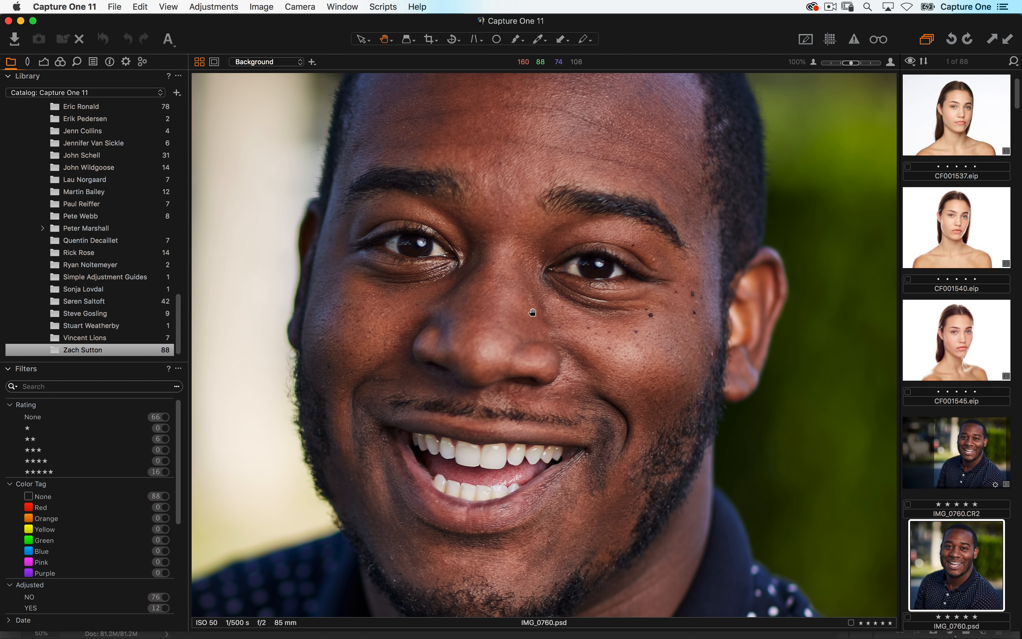
click(531, 314)
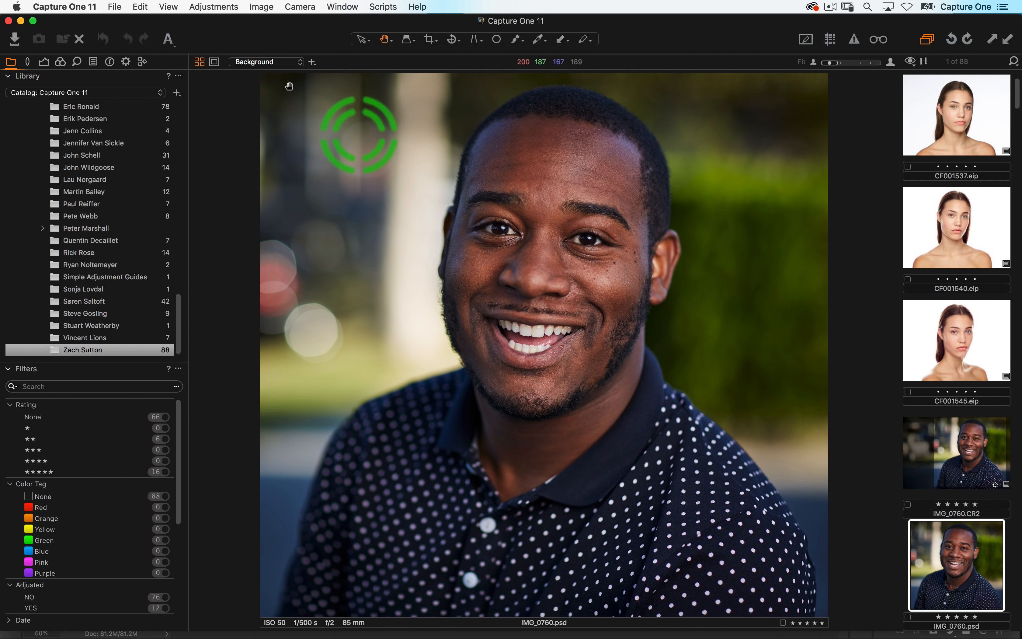
- Create a clone variant of IMG_0760.psd and enable Black & White on it
click(259, 6)
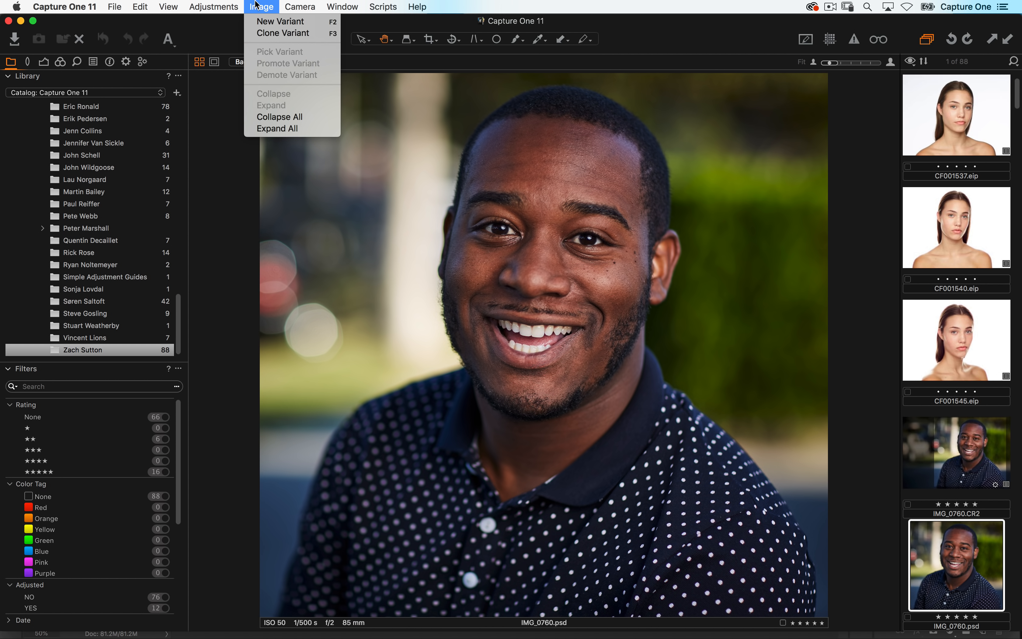
click(282, 33)
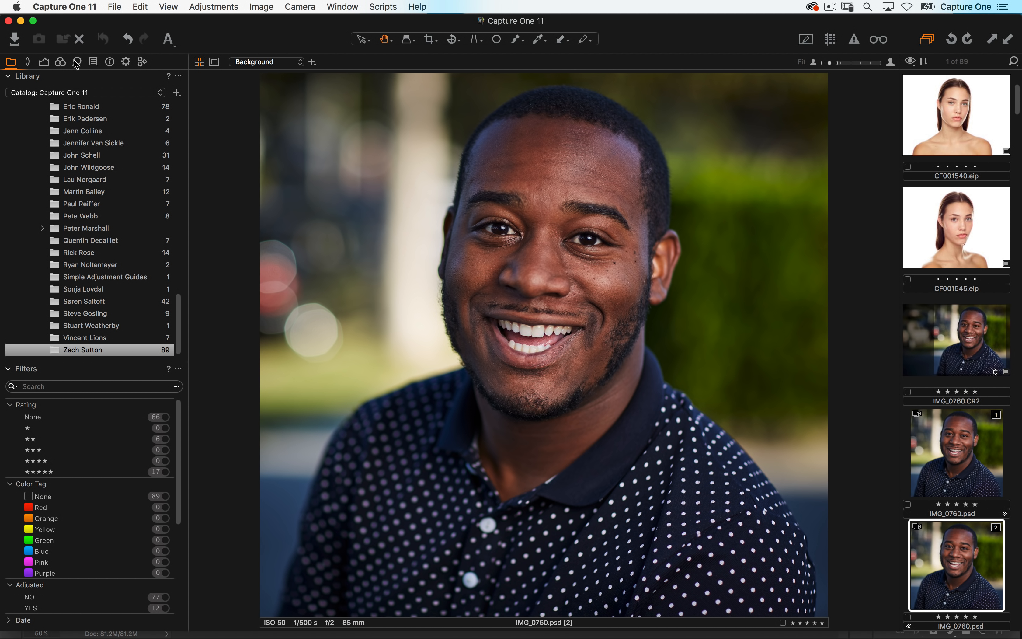
click(60, 62)
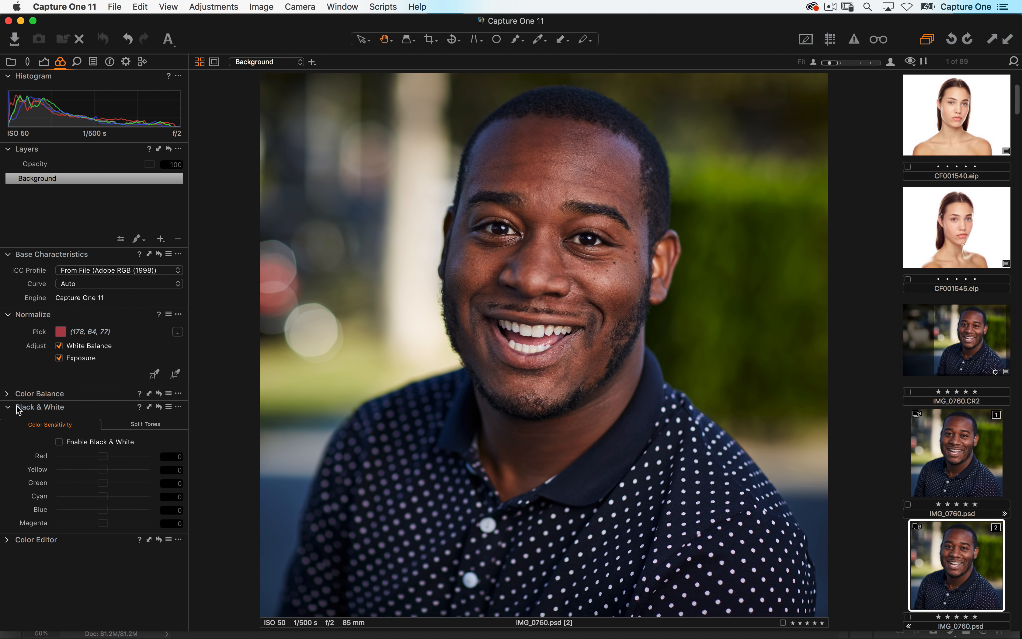
click(60, 442)
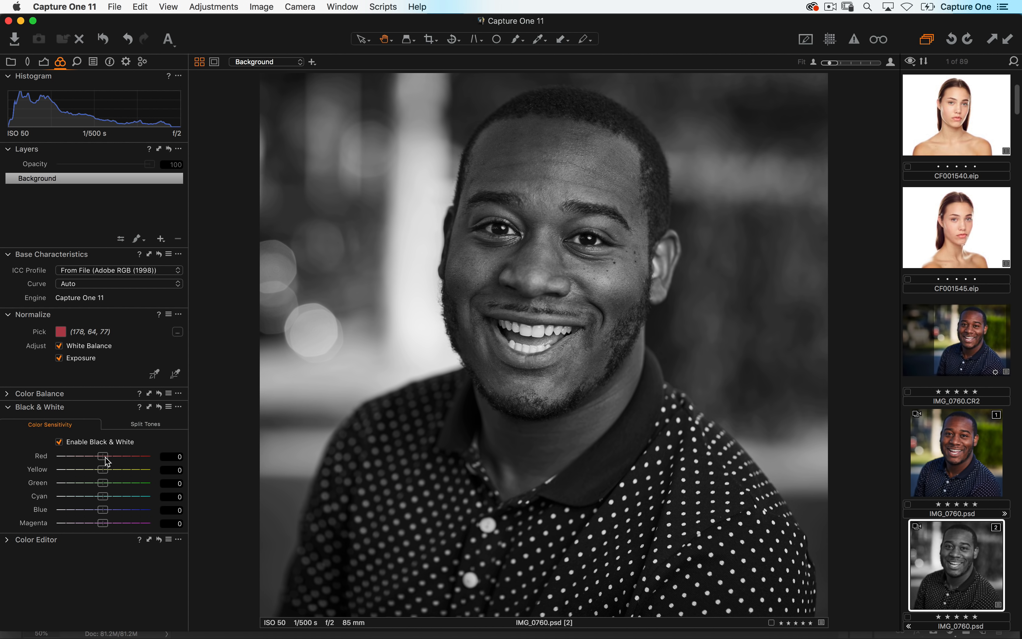
- Add an S-shaped RGB curve to the black-and-white variant
click(43, 63)
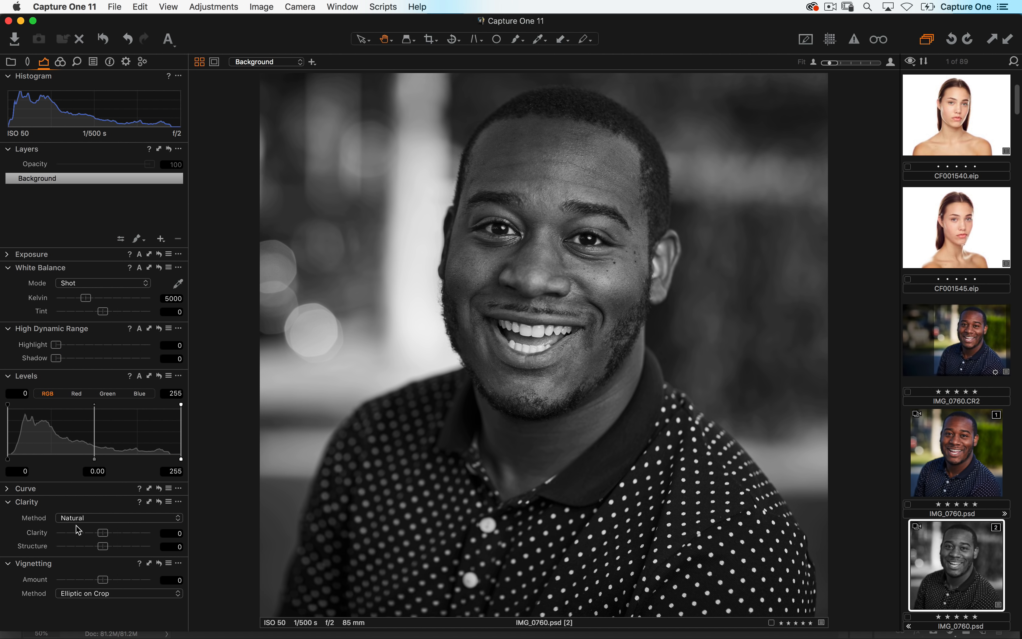
click(8, 489)
drag(49, 515, 48, 520)
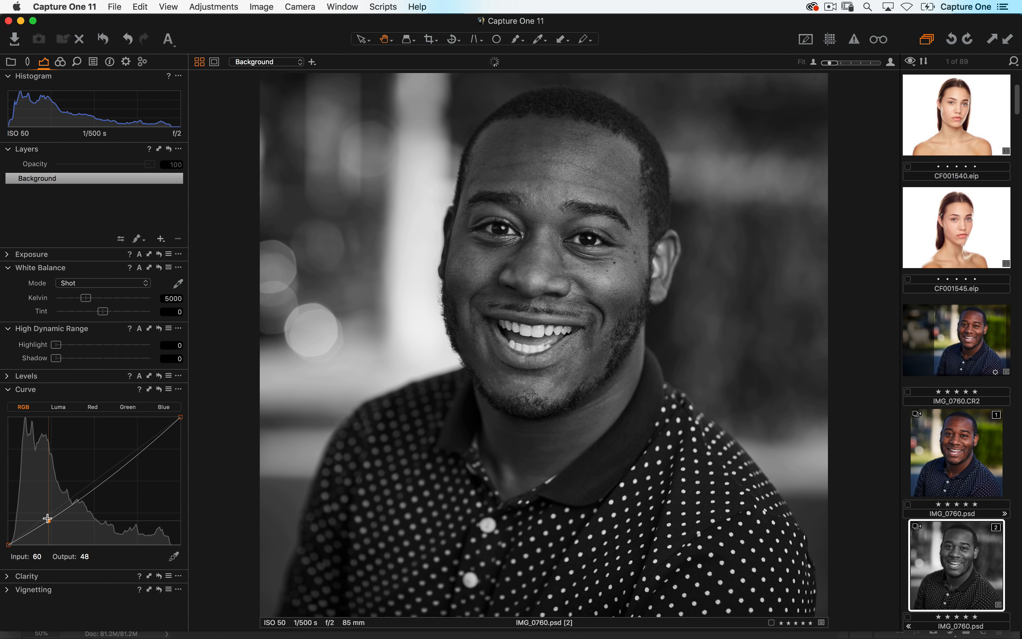
click(142, 448)
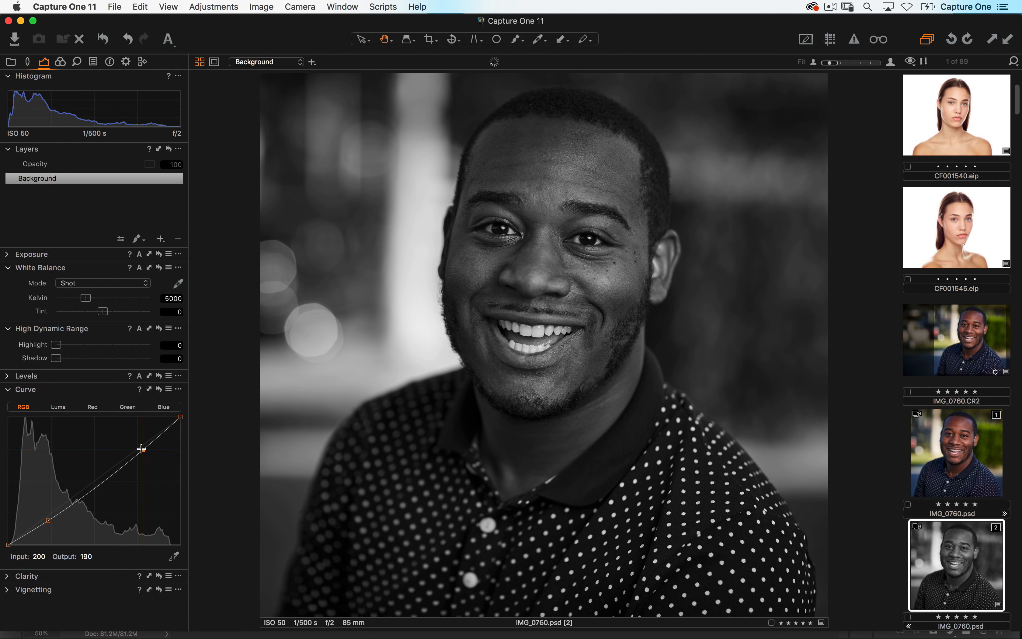
drag(48, 520, 41, 525)
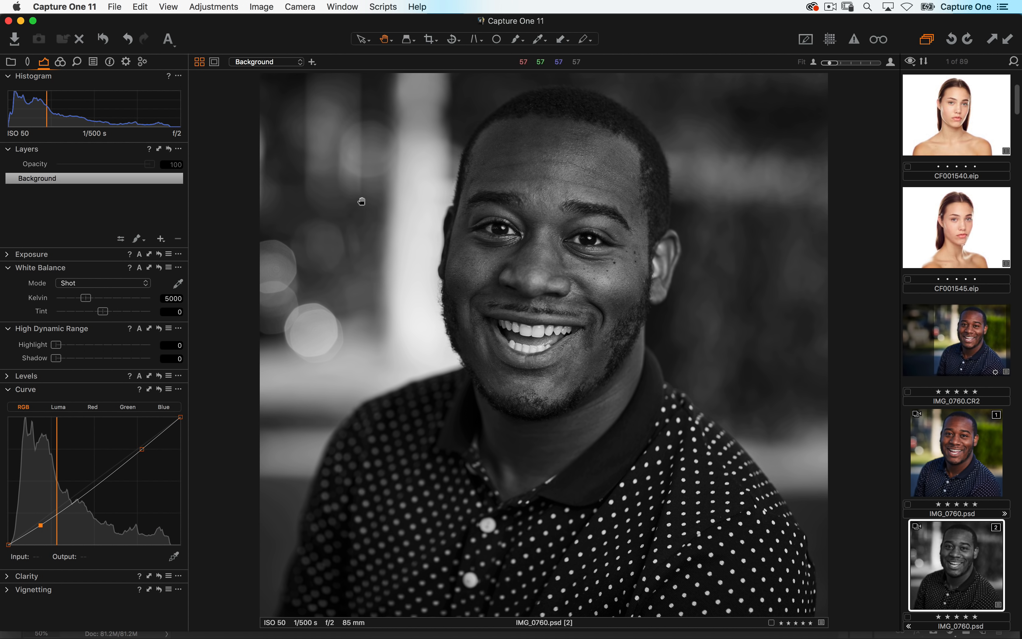
- Open the first color variant of IMG_0760.psd in Adobe Photoshop CC 2018
click(963, 449)
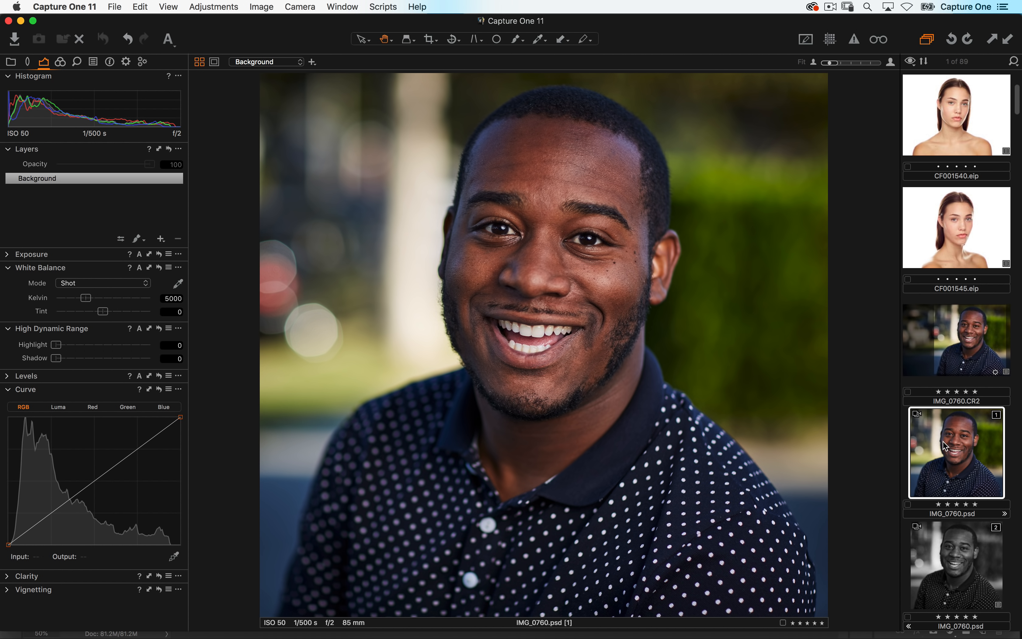
right_click(948, 441)
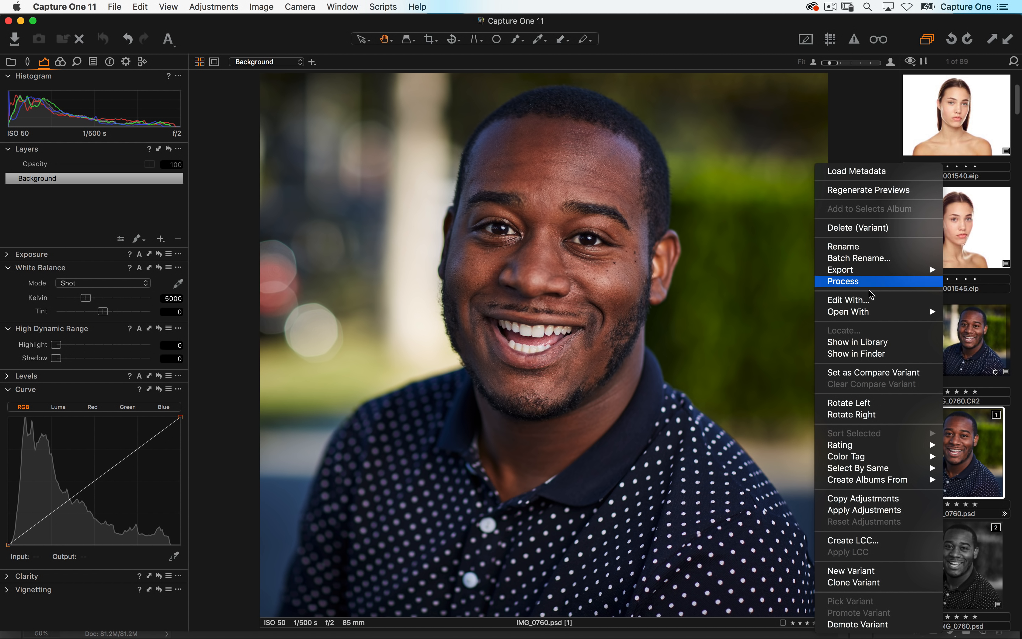
mouse_move(857, 312)
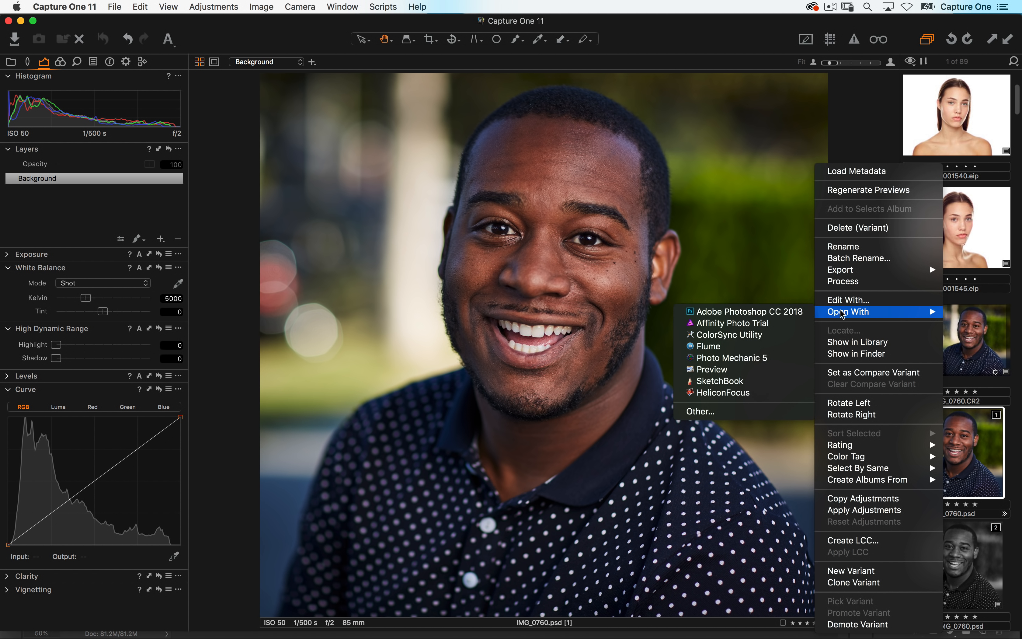
click(781, 307)
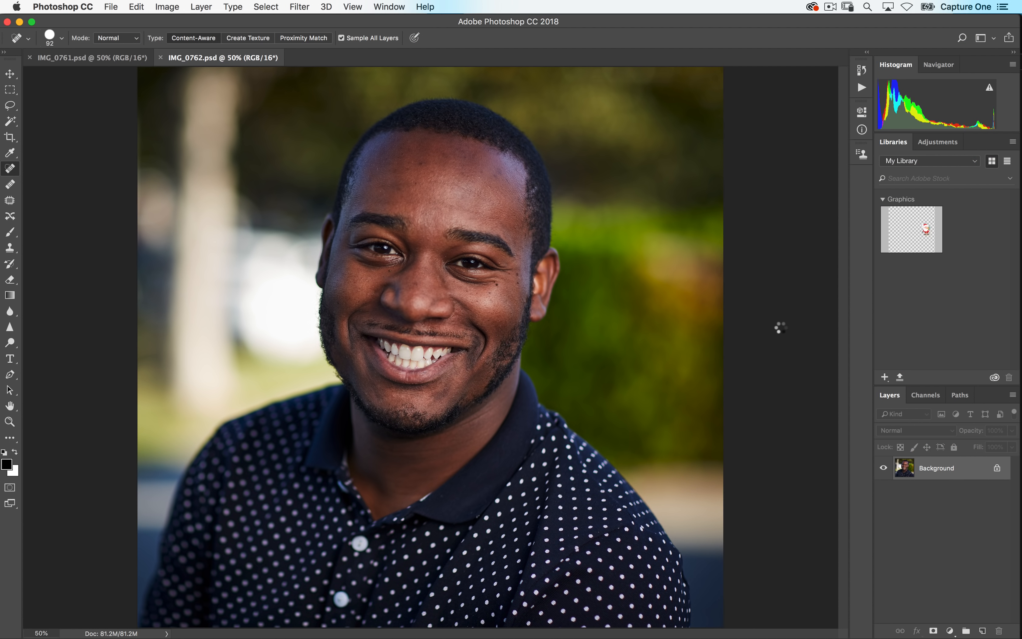
- Heal a spot on the shirt on the retouch layer and save the document
key(super+1)
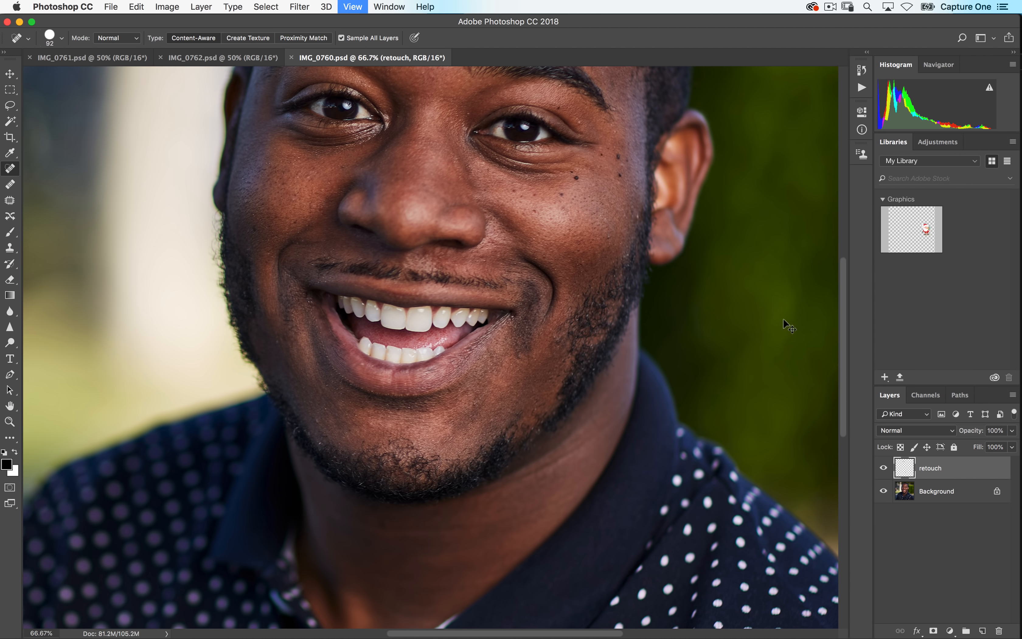
mouse_move(507, 458)
mouse_down()
mouse_move(605, 277)
mouse_move(771, 103)
mouse_move(755, 107)
mouse_up()
mouse_move(566, 346)
mouse_down()
mouse_move(560, 355)
mouse_move(564, 340)
mouse_up()
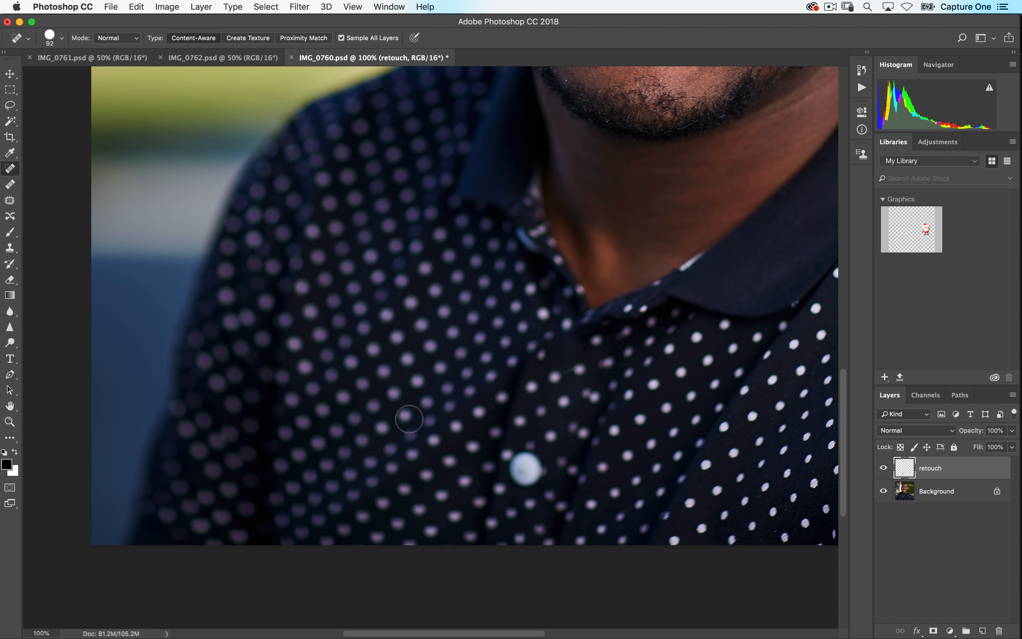
key(super+s)
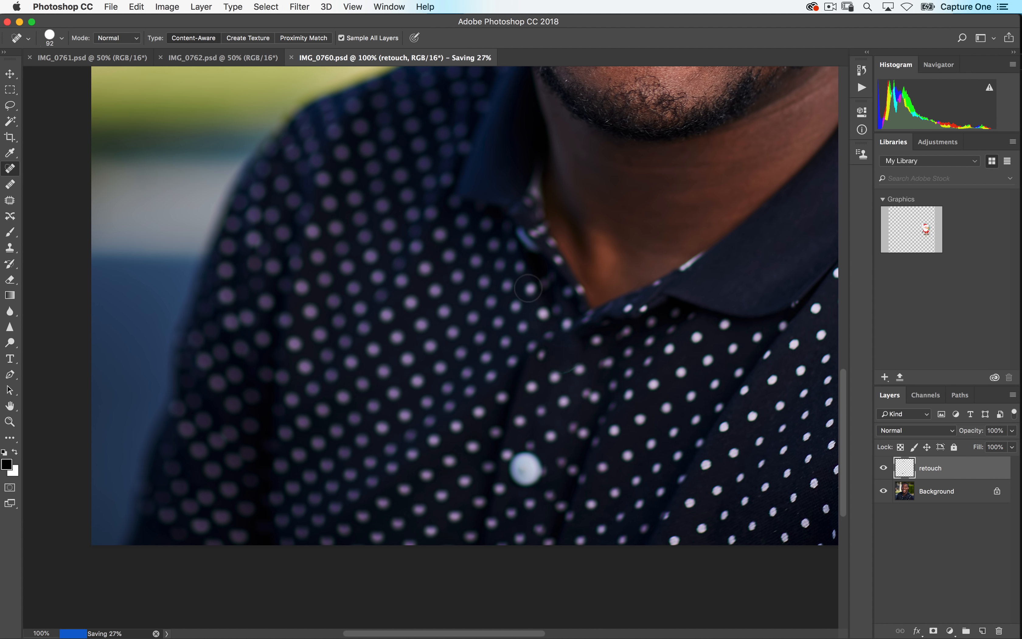
- Close the saved IMG_0760.psd document in Photoshop and switch back to Capture One
key(super+w)
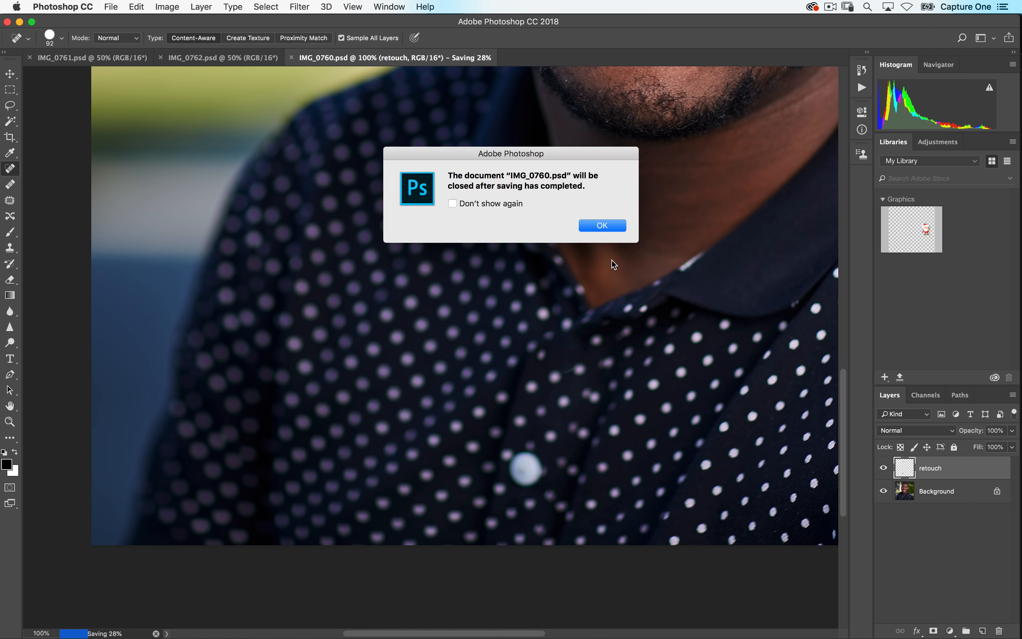
click(591, 224)
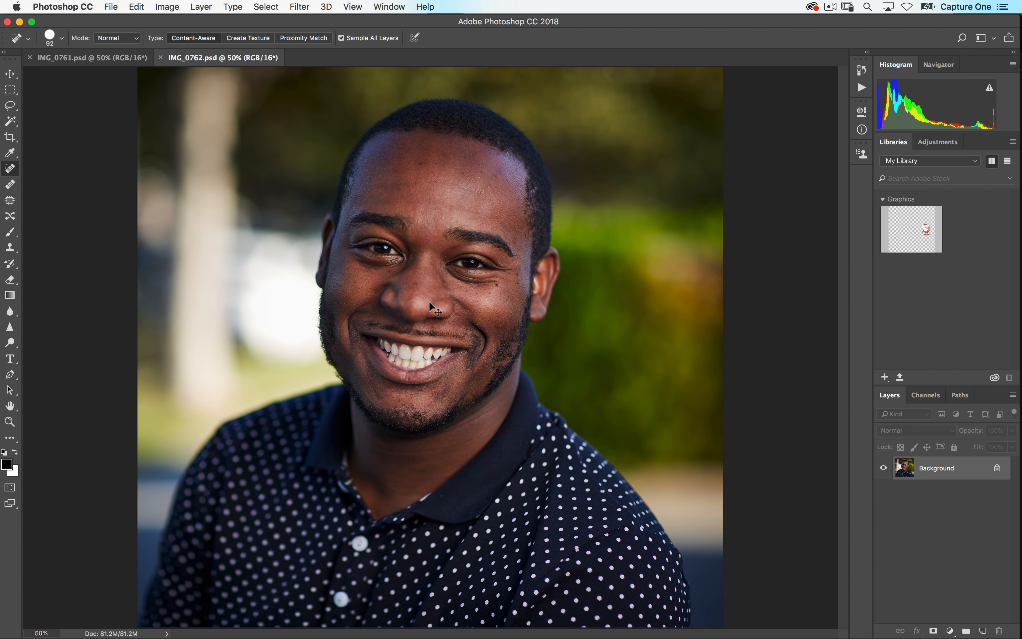
key(super+Tab)
click(365, 323)
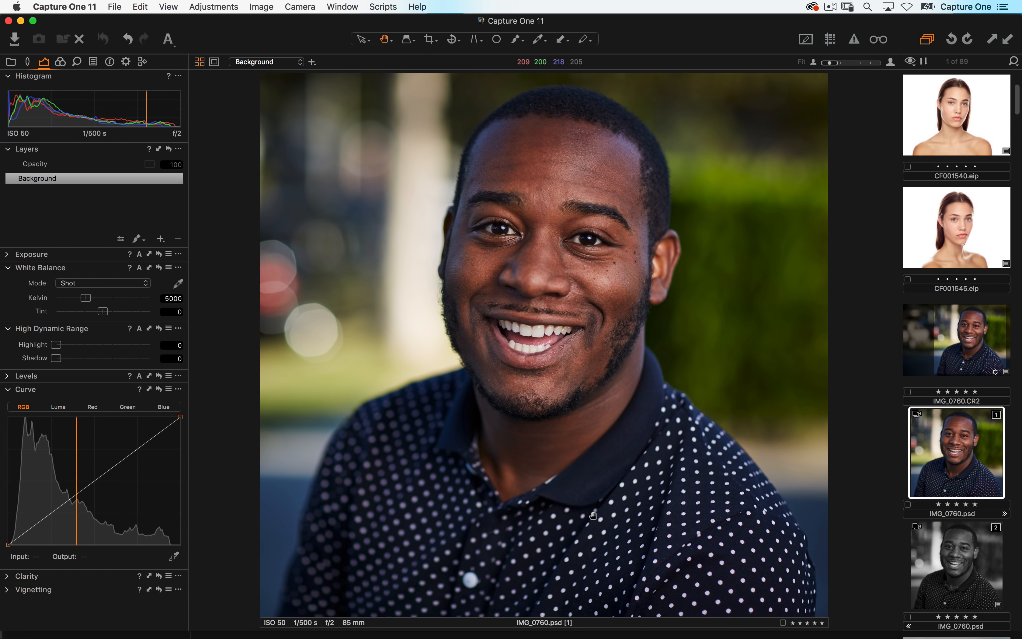
- Select the black-and-white variant of IMG_0760.psd to review the retouched result
click(956, 557)
click(505, 538)
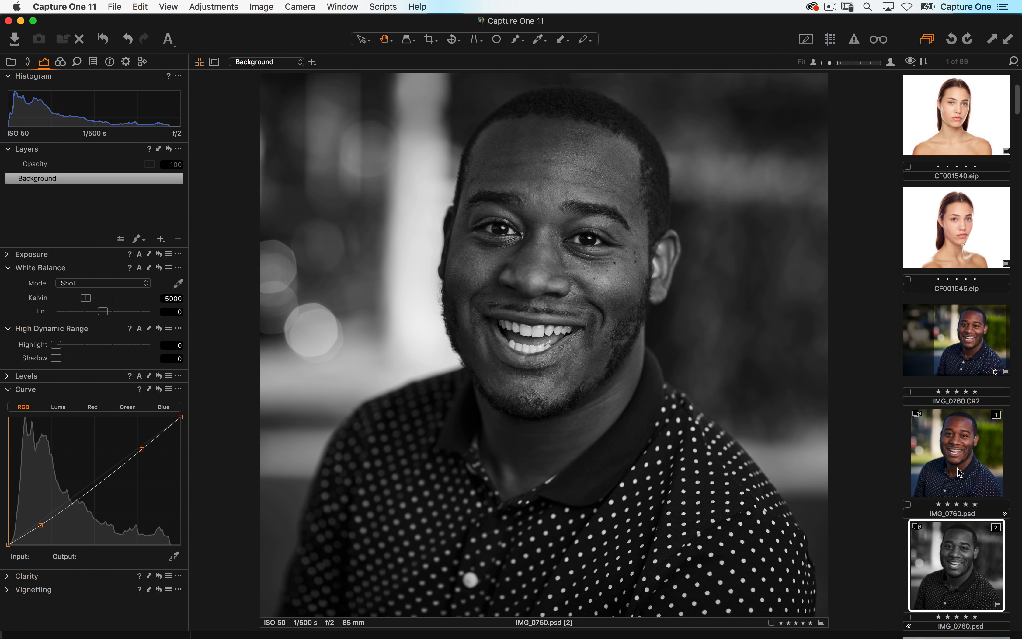
scroll(952, 383, down, 5)
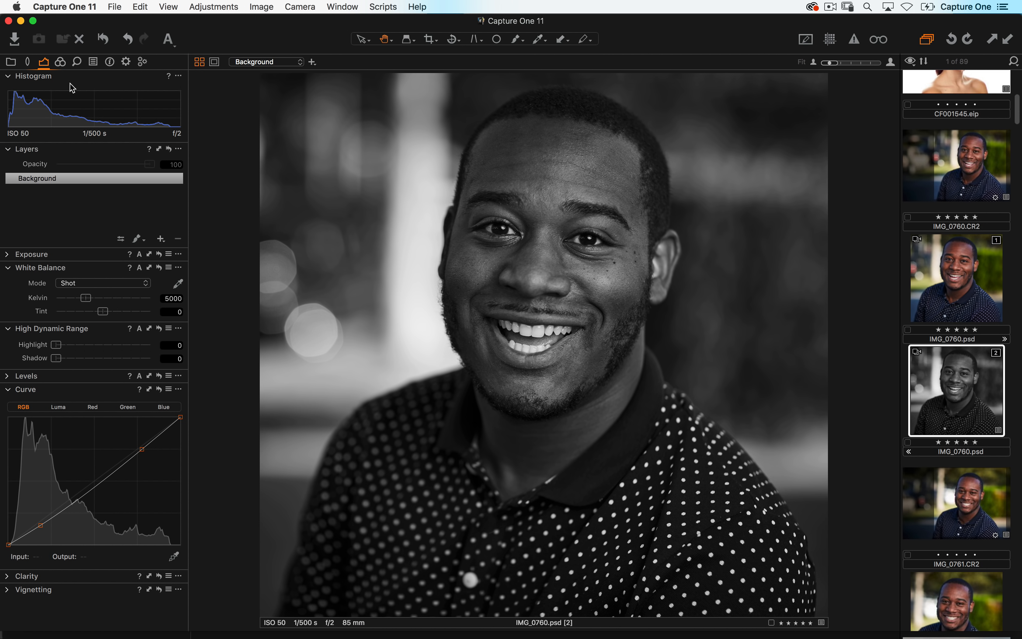
- Browse the Lens Correction profile list for the CF001537.eip image
click(28, 63)
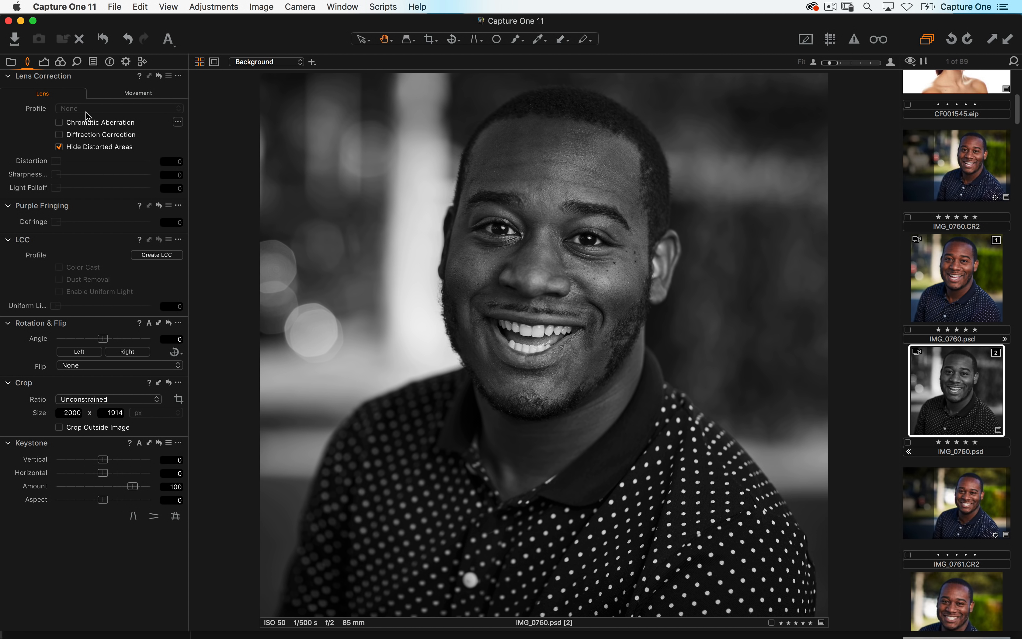
scroll(967, 244, up, 5)
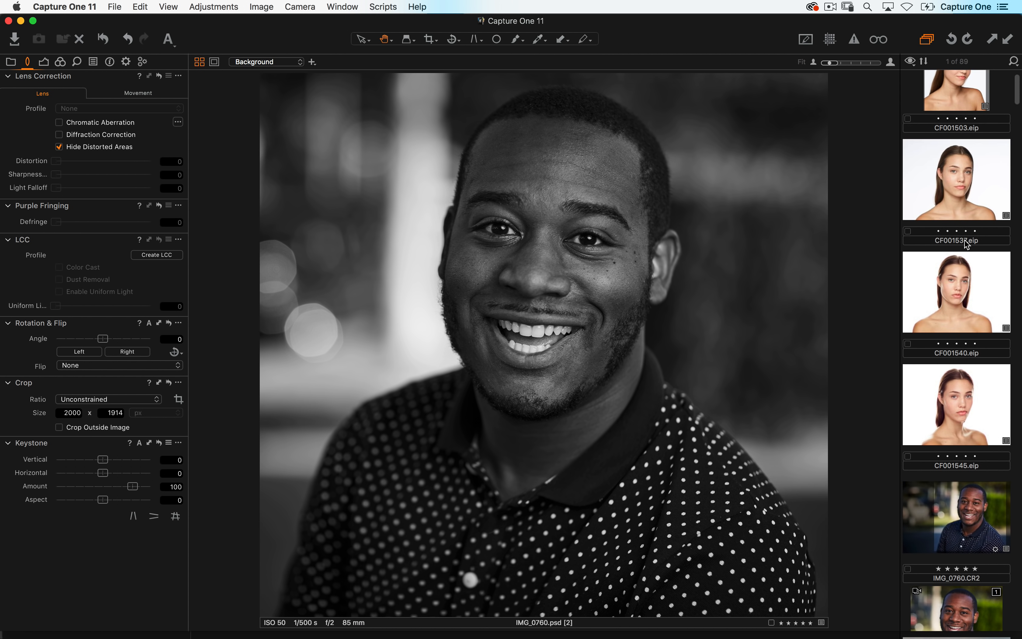
click(960, 210)
click(129, 111)
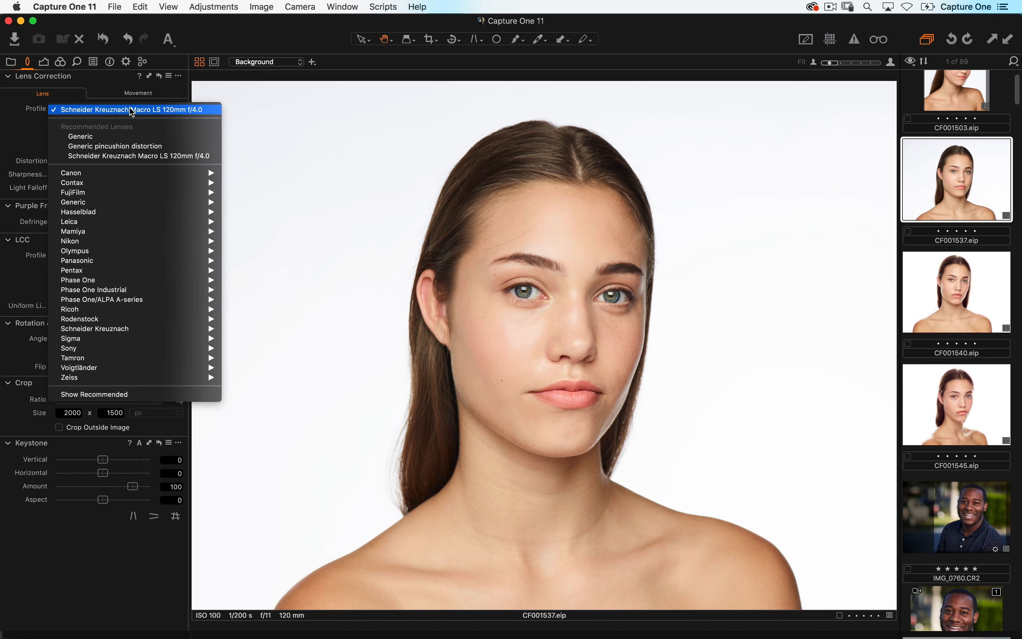
mouse_move(138, 353)
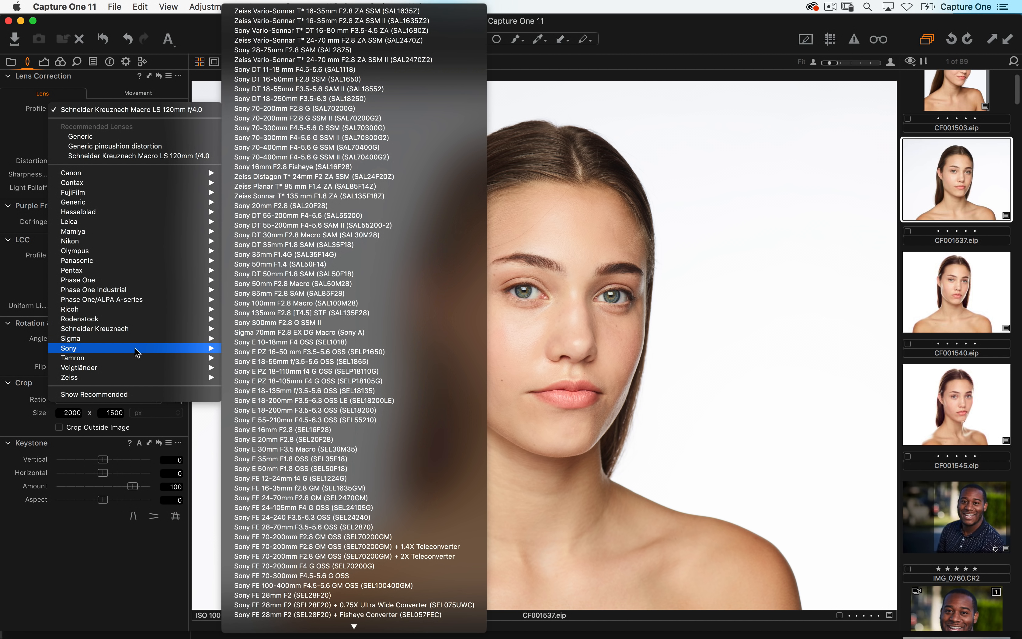
click(594, 272)
- Compare the color and black-and-white variants of IMG_0760.psd in the browser
scroll(969, 197, down, 5)
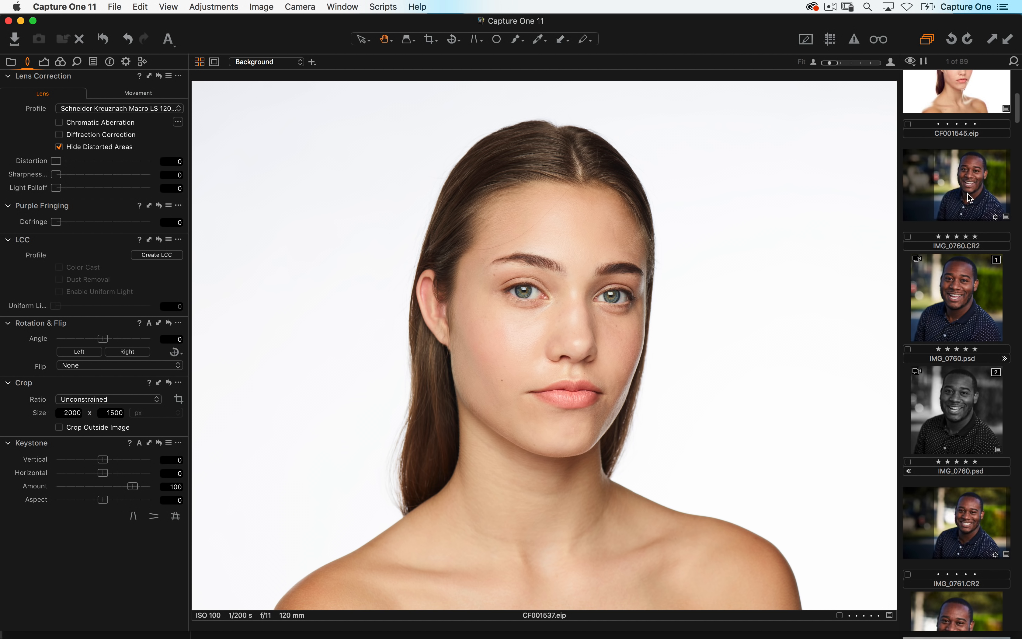
click(962, 283)
click(961, 391)
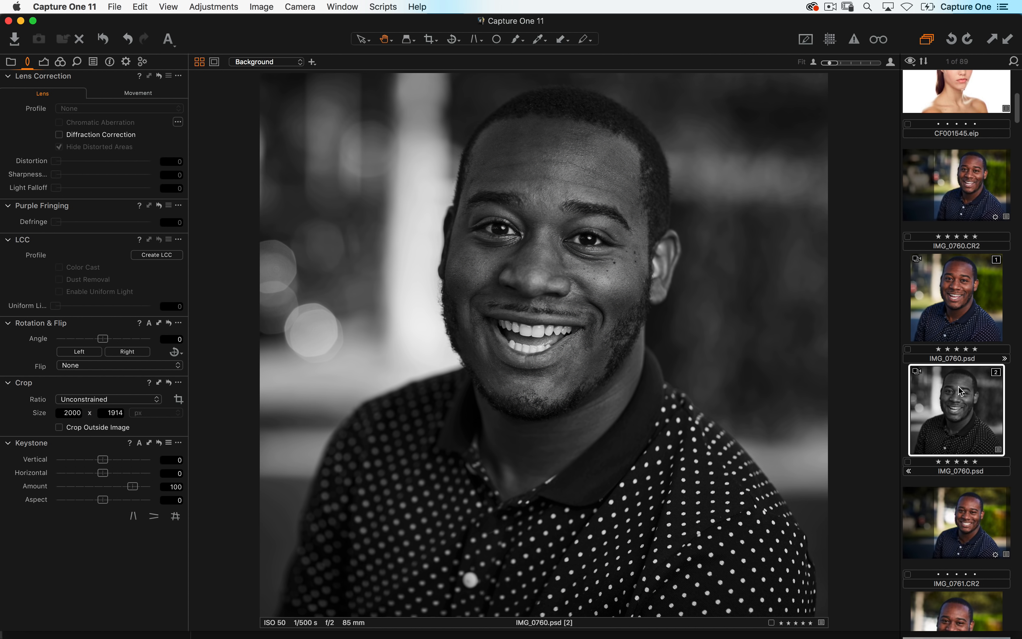
click(967, 323)
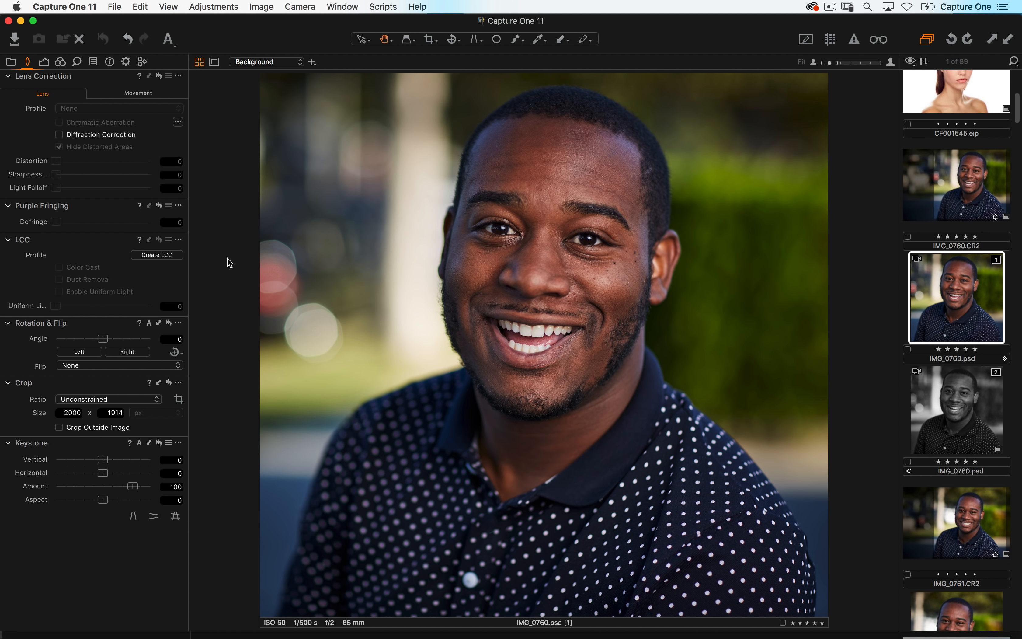
- Open the Resource Hub and follow its Watch tutorials link to the online video
click(16, 63)
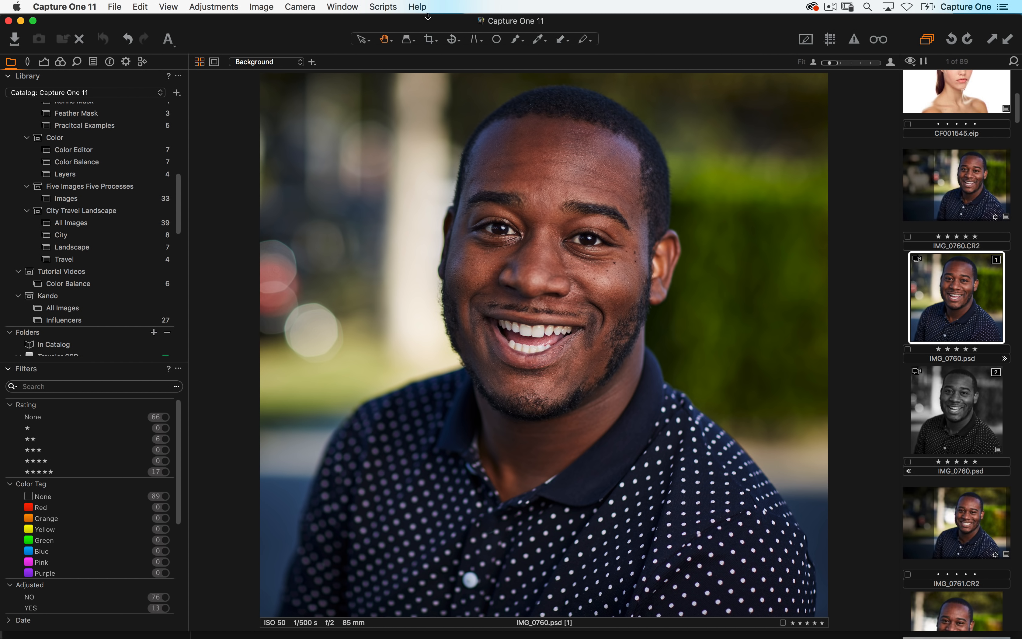
click(418, 6)
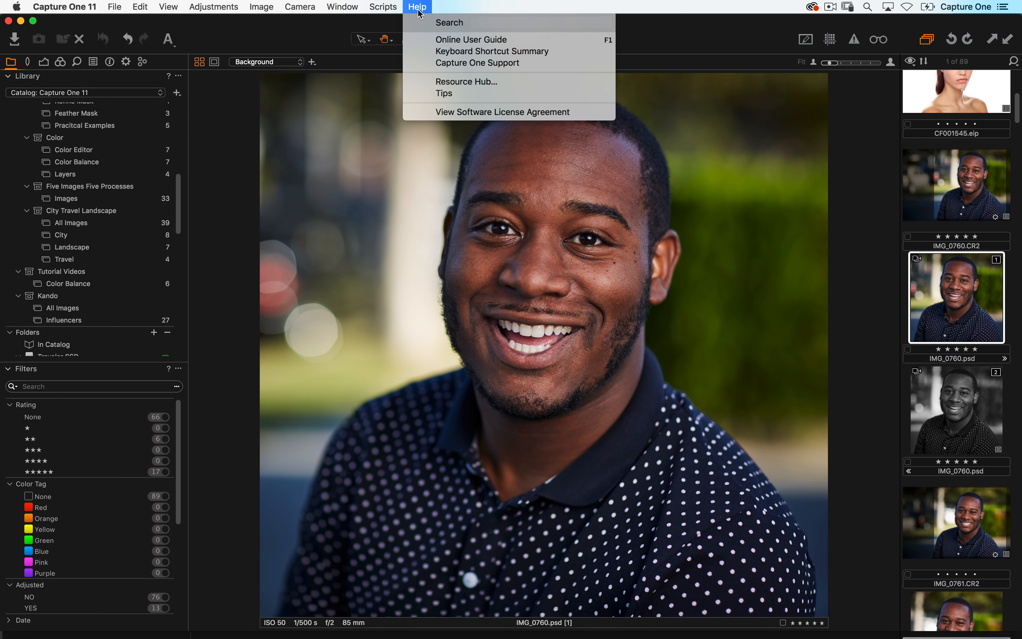
click(426, 81)
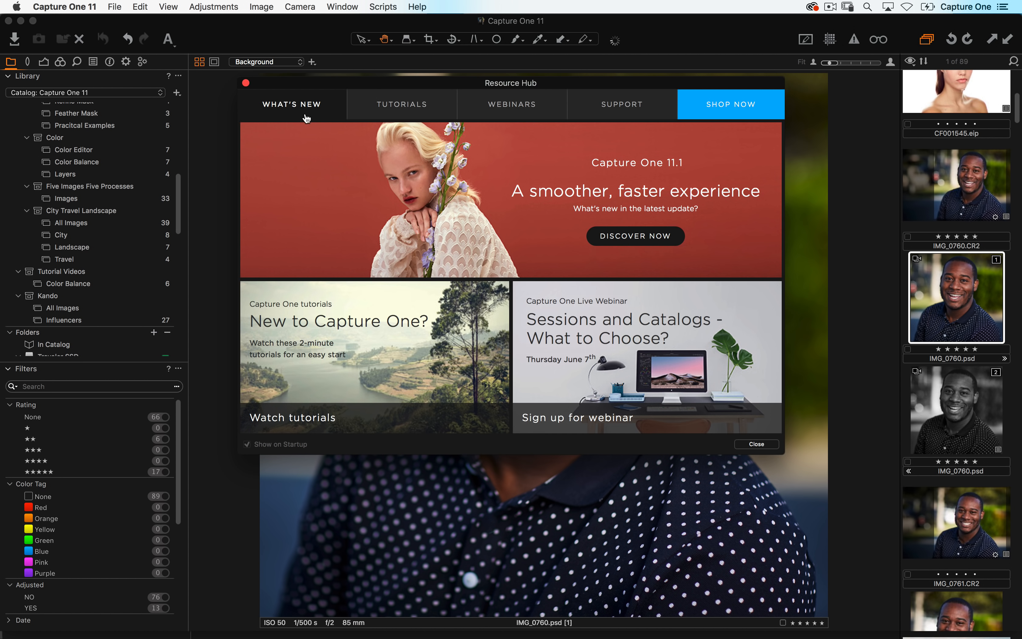
drag(336, 77, 335, 115)
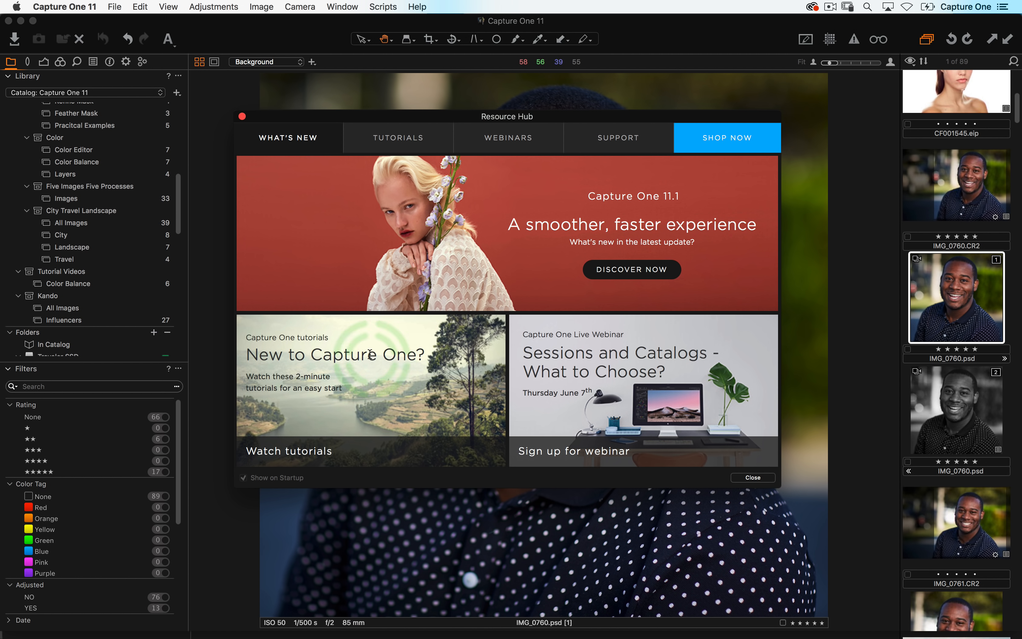
click(304, 452)
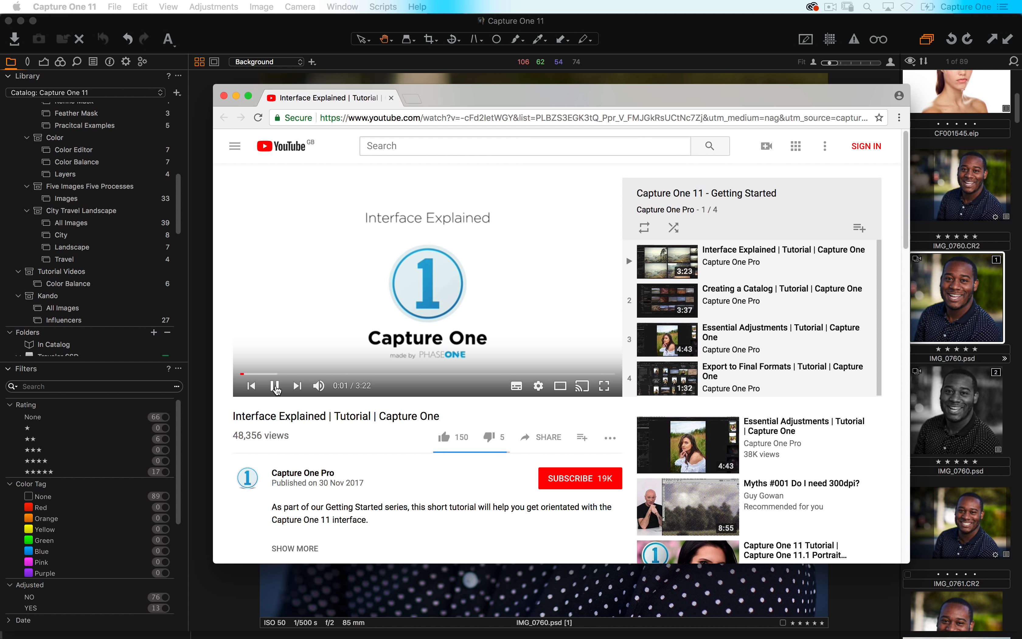
click(274, 386)
scroll(781, 294, down, 1)
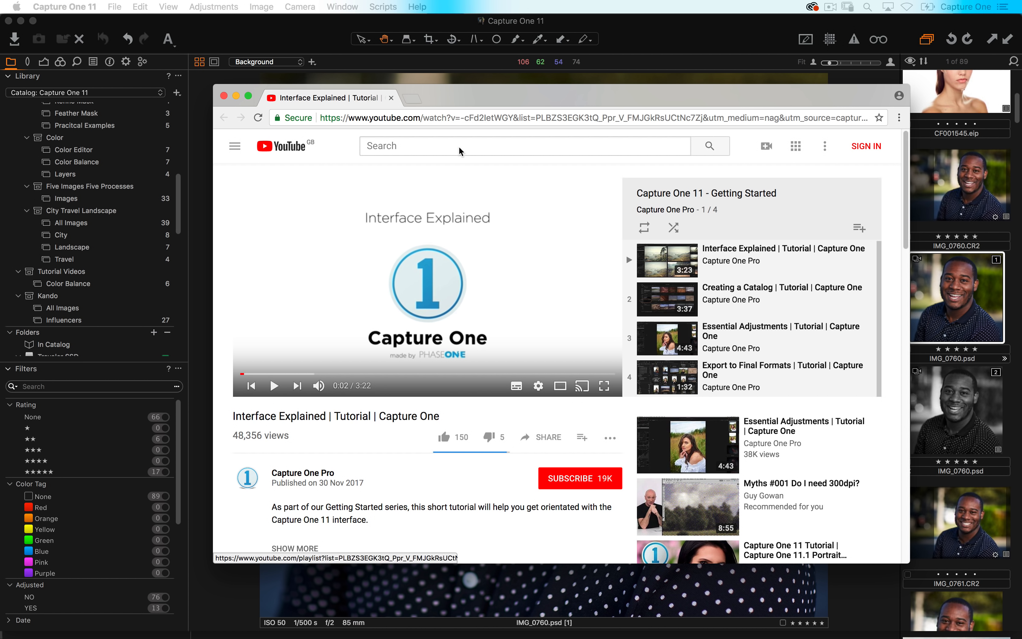
click(224, 96)
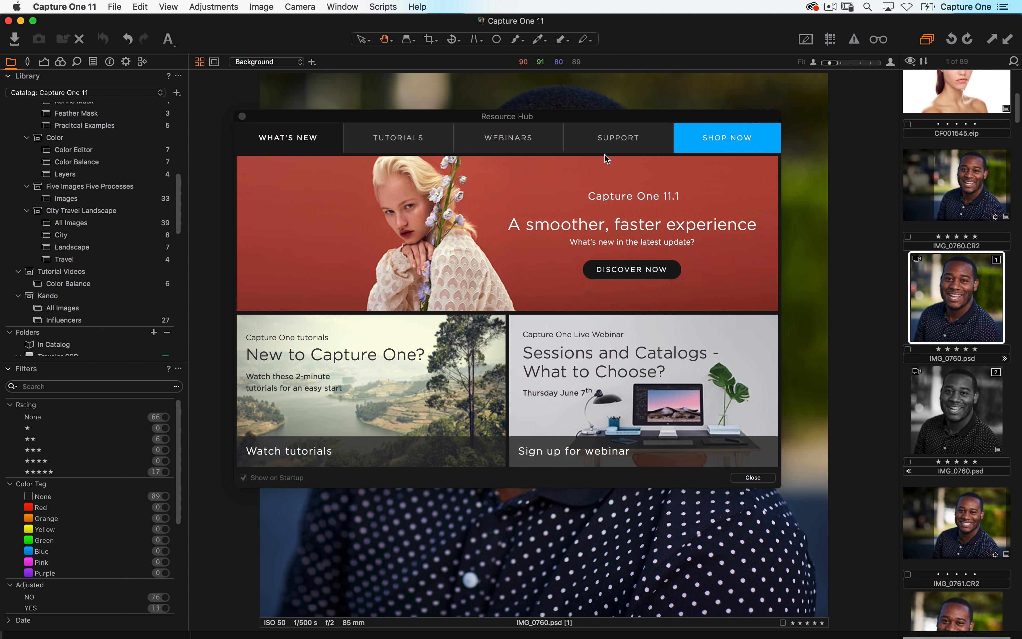
- Browse the Tutorials section of the Resource Hub and its More Tutorials playlist
click(410, 138)
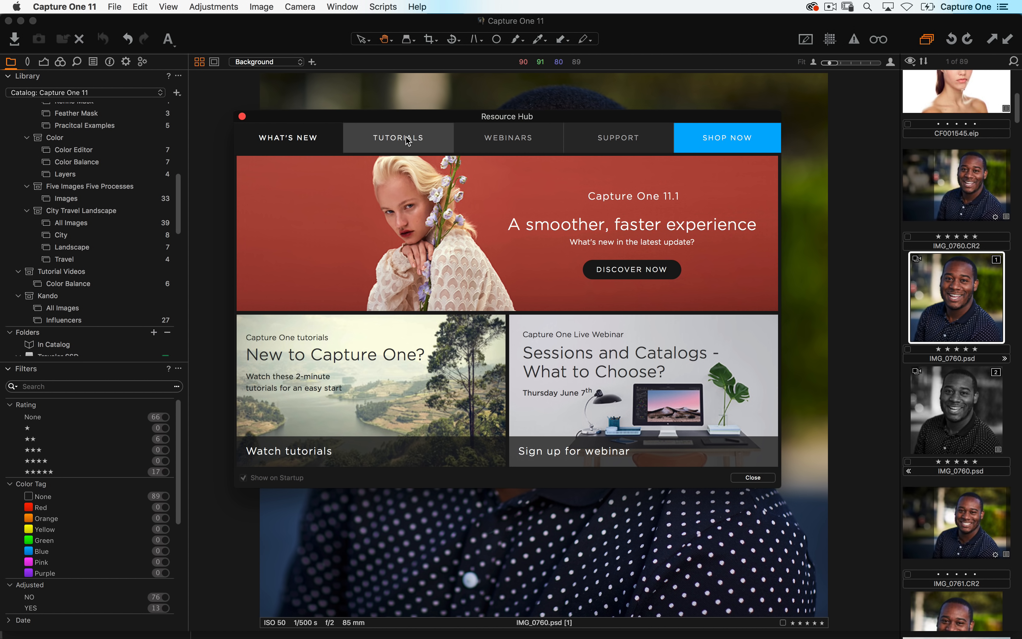
click(408, 141)
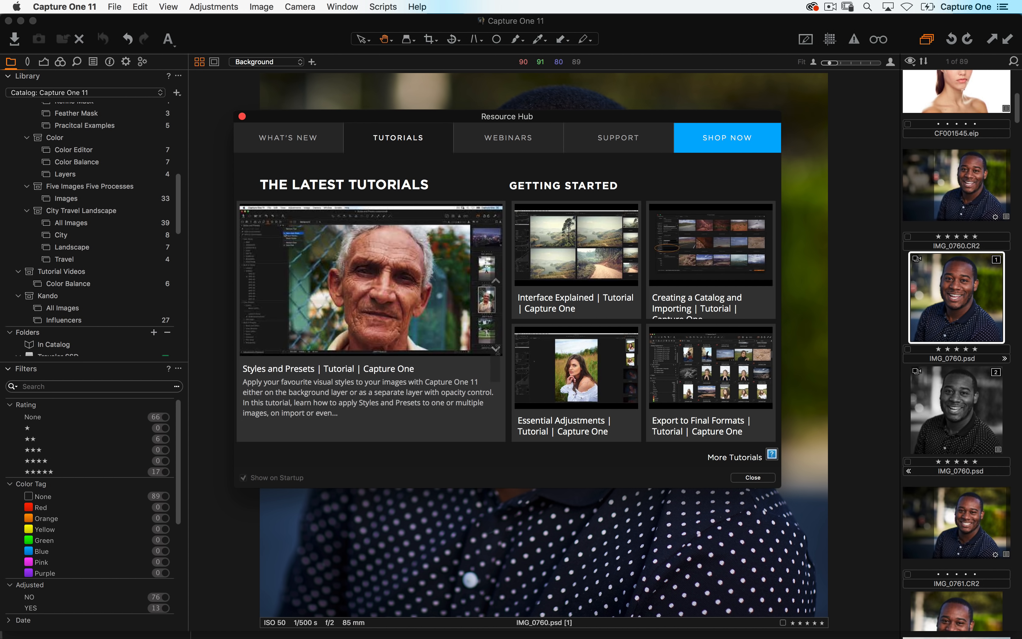
scroll(494, 360, down, 5)
scroll(497, 360, down, 3)
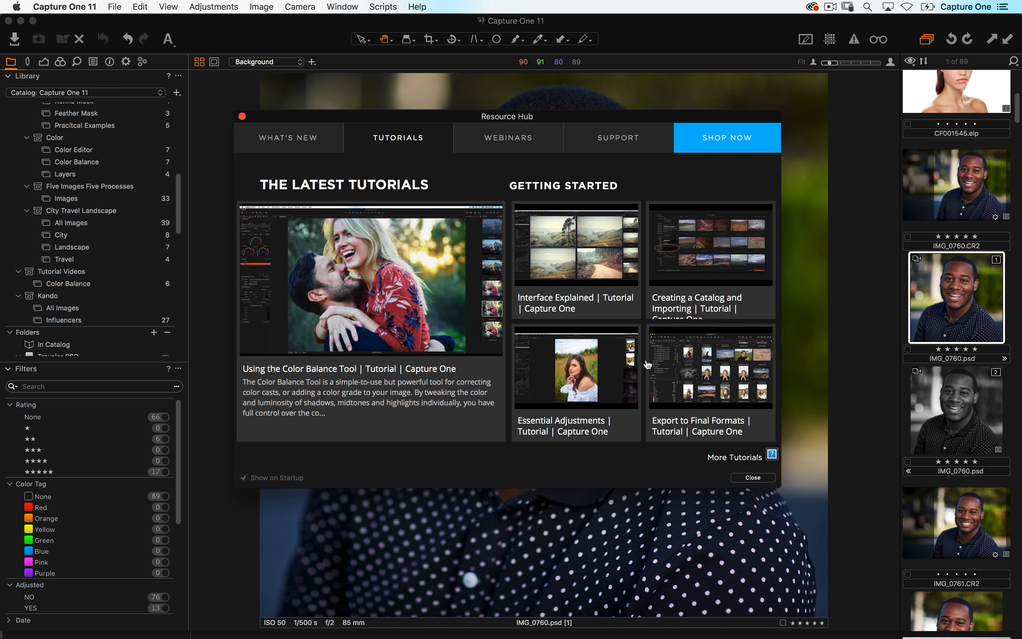
click(751, 477)
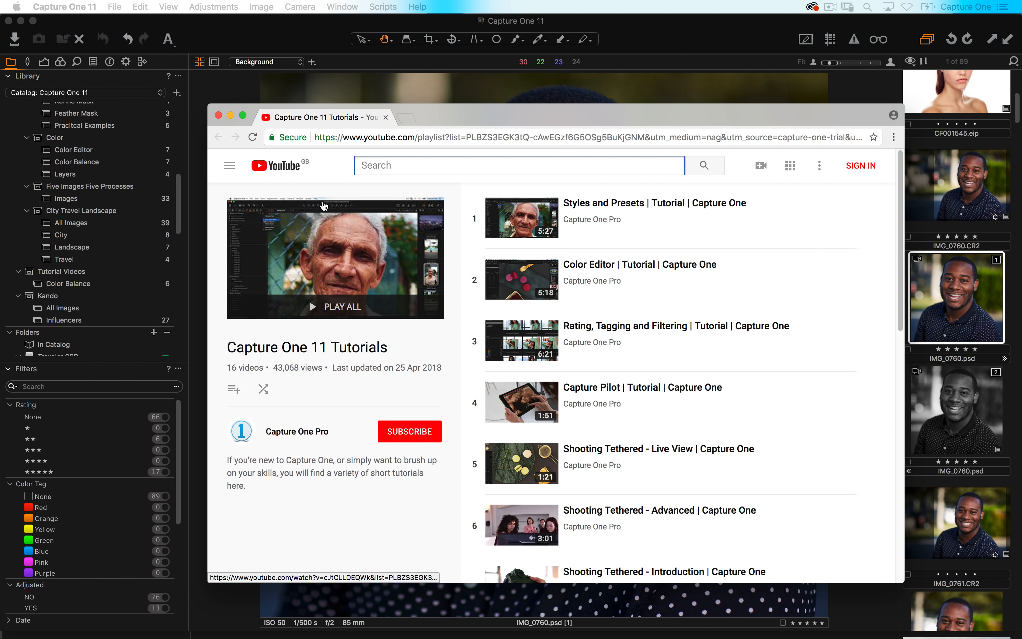
click(219, 116)
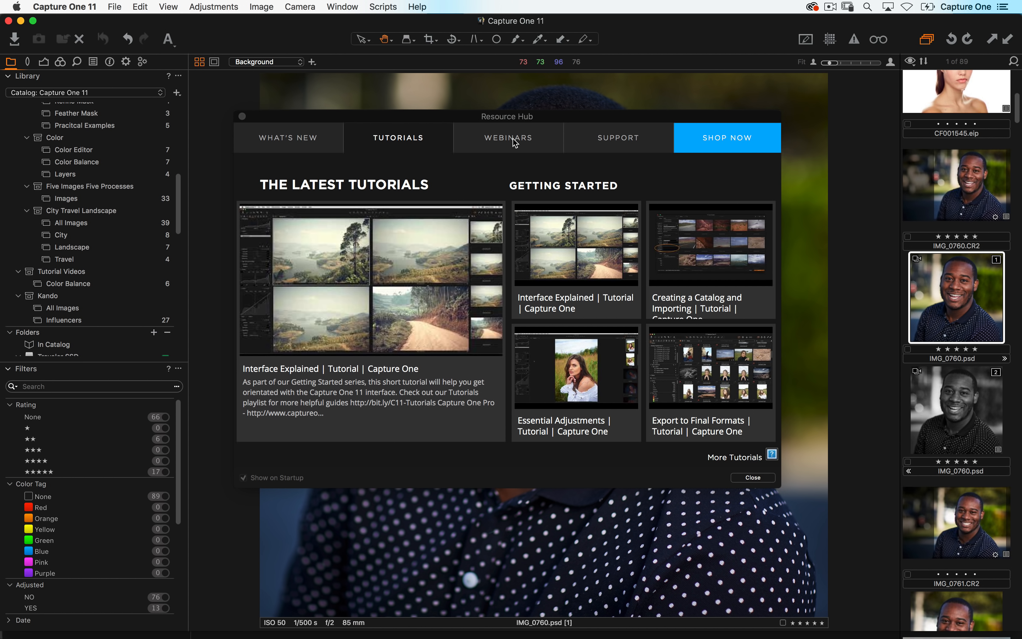
- Browse the Webinars section and its More Webinars playlist, then close the Resource Hub
click(515, 140)
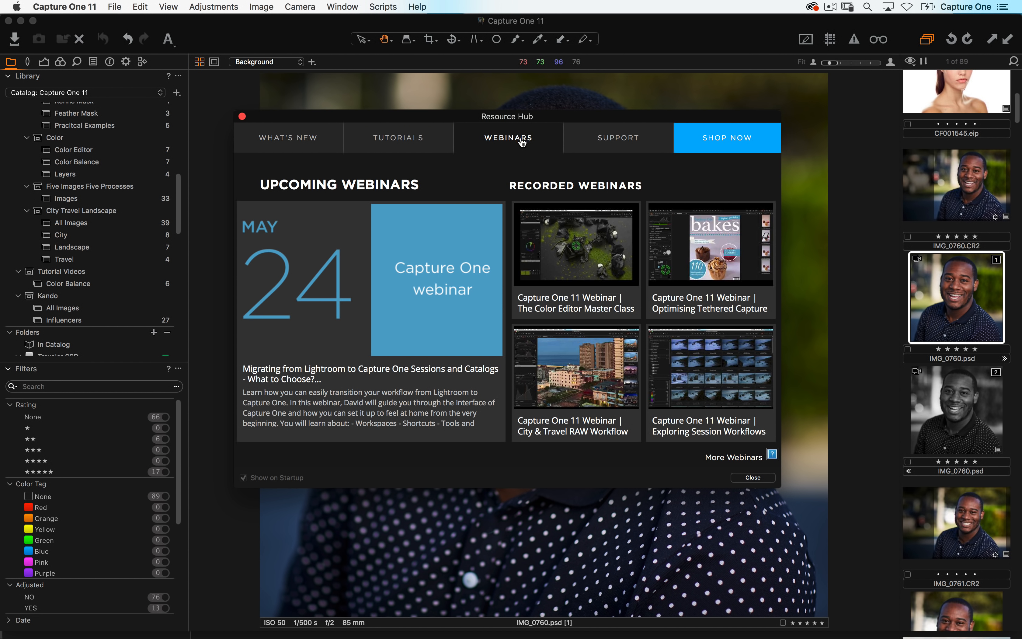
click(569, 293)
click(726, 458)
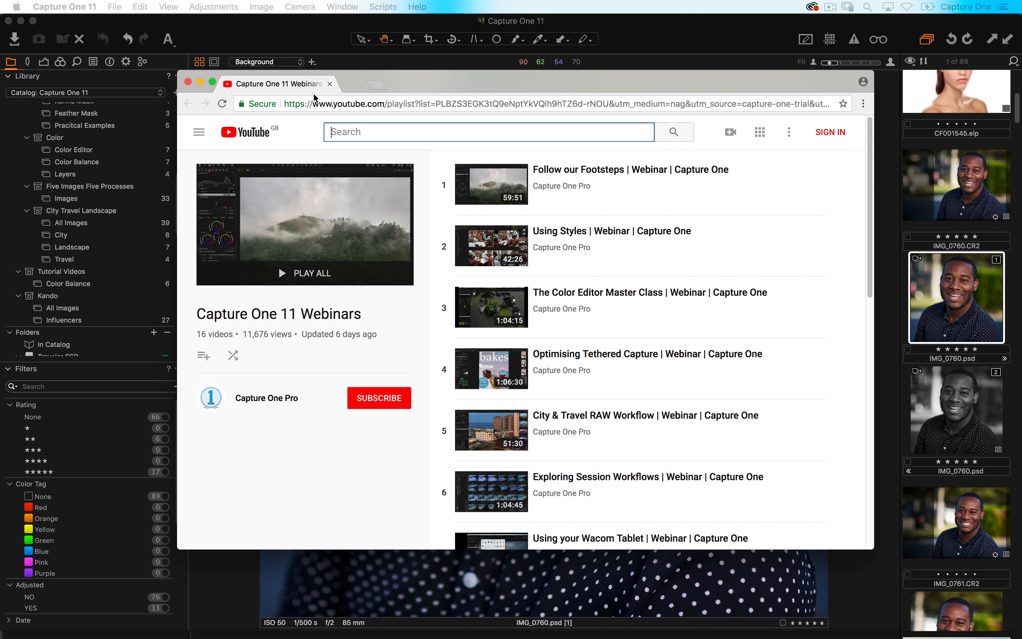
scroll(663, 380, down, 10)
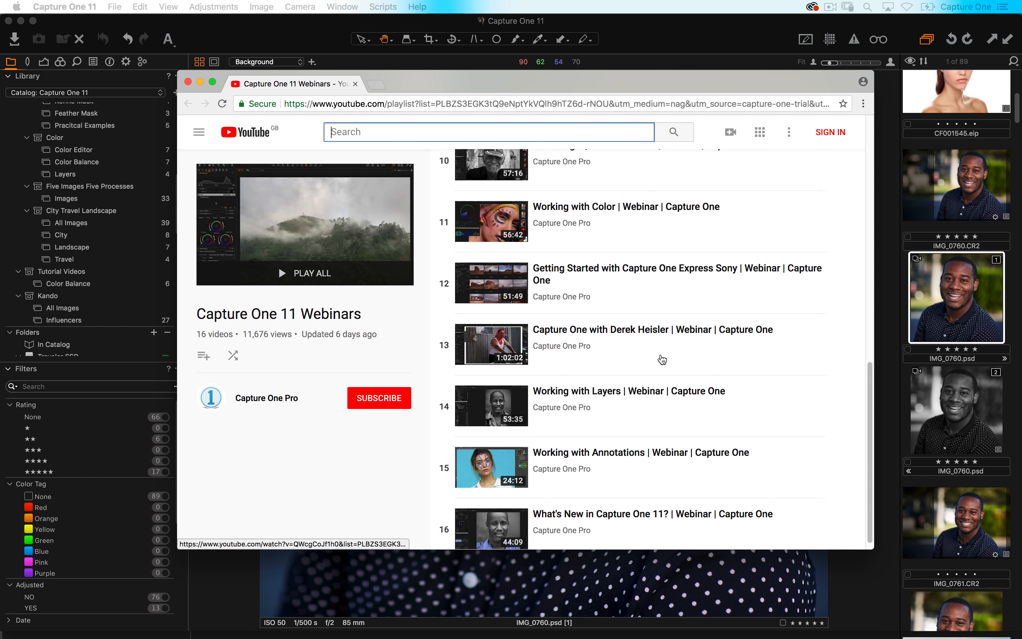
scroll(662, 359, up, 10)
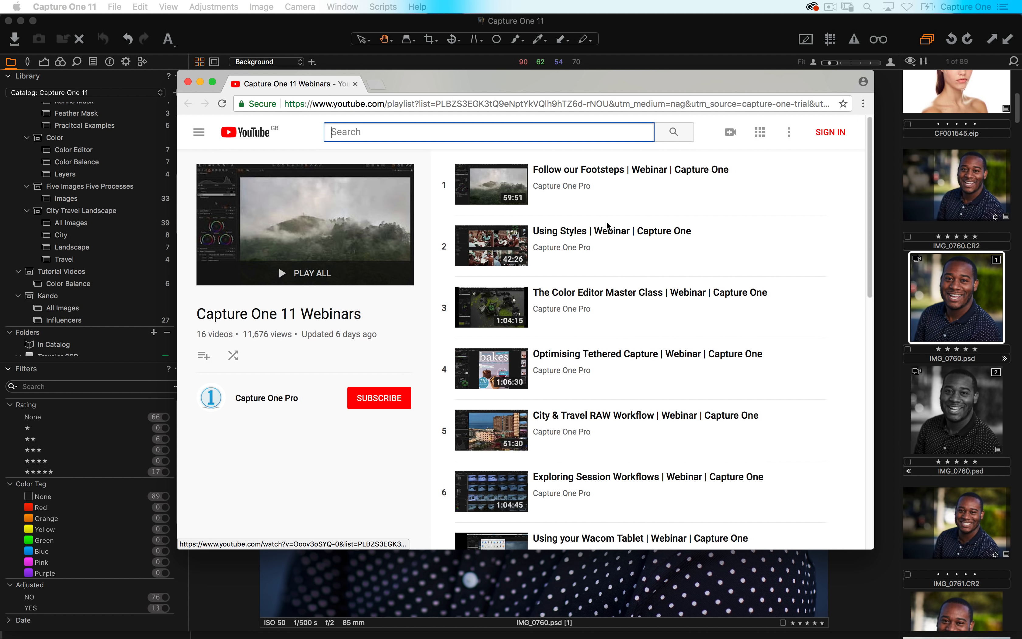
click(608, 189)
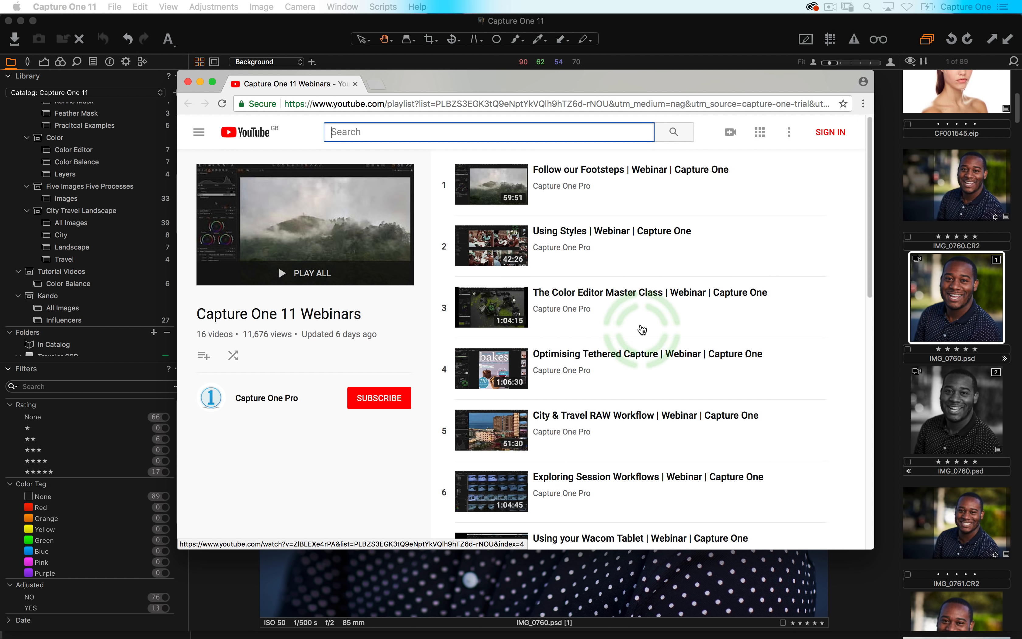
click(189, 82)
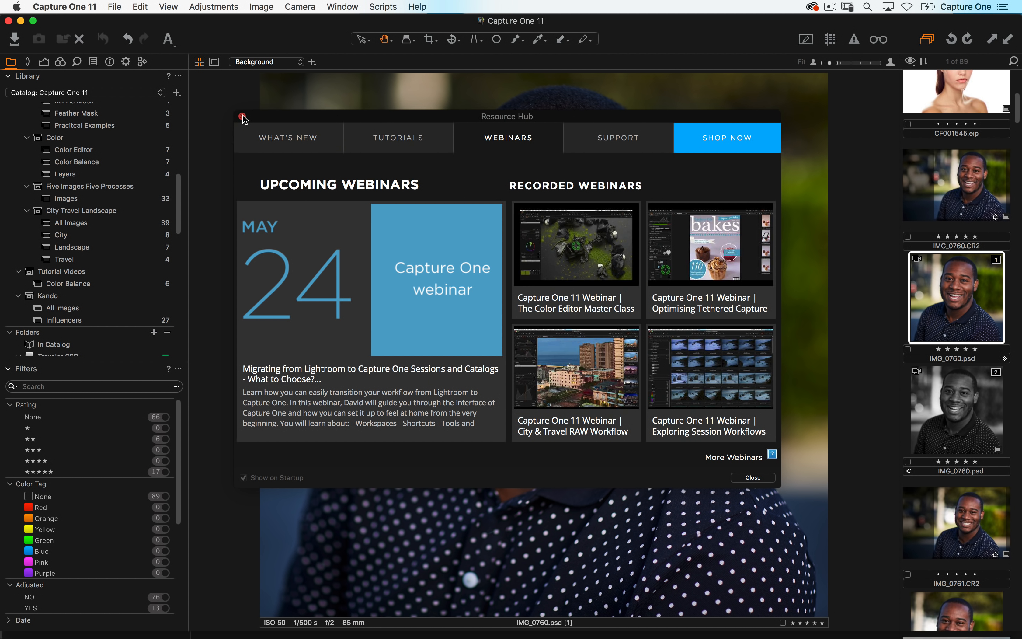
click(242, 116)
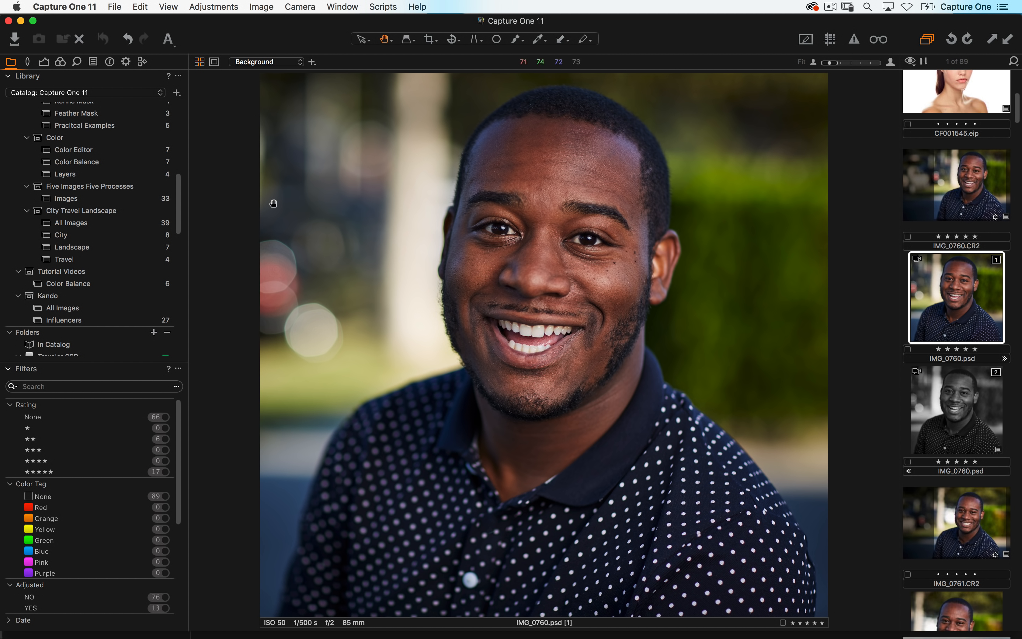
- Start importing a Lightroom catalog from the File menu's Import Catalog options
click(44, 61)
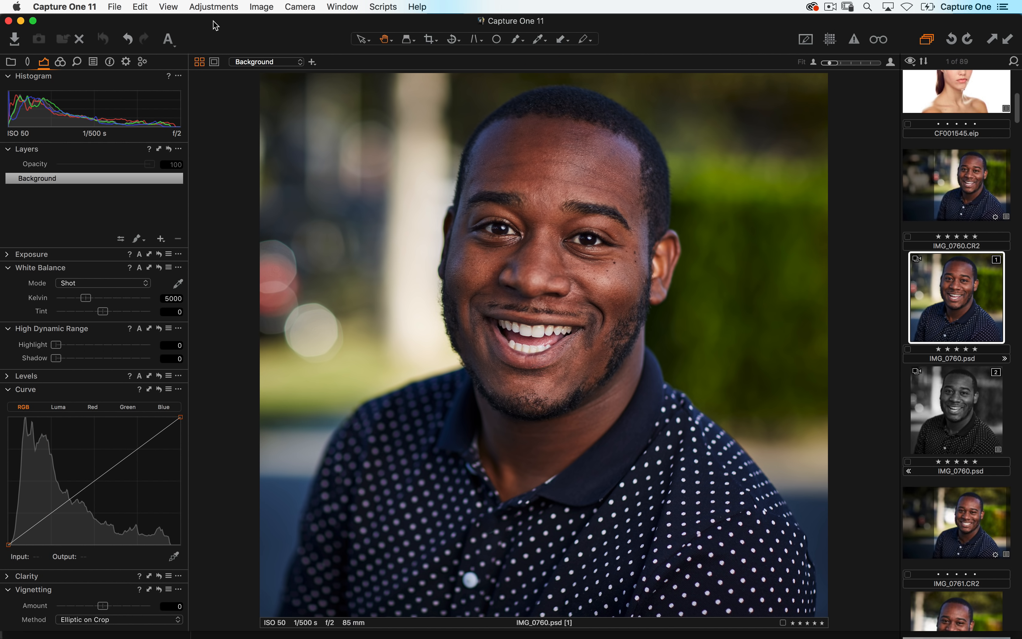
click(116, 7)
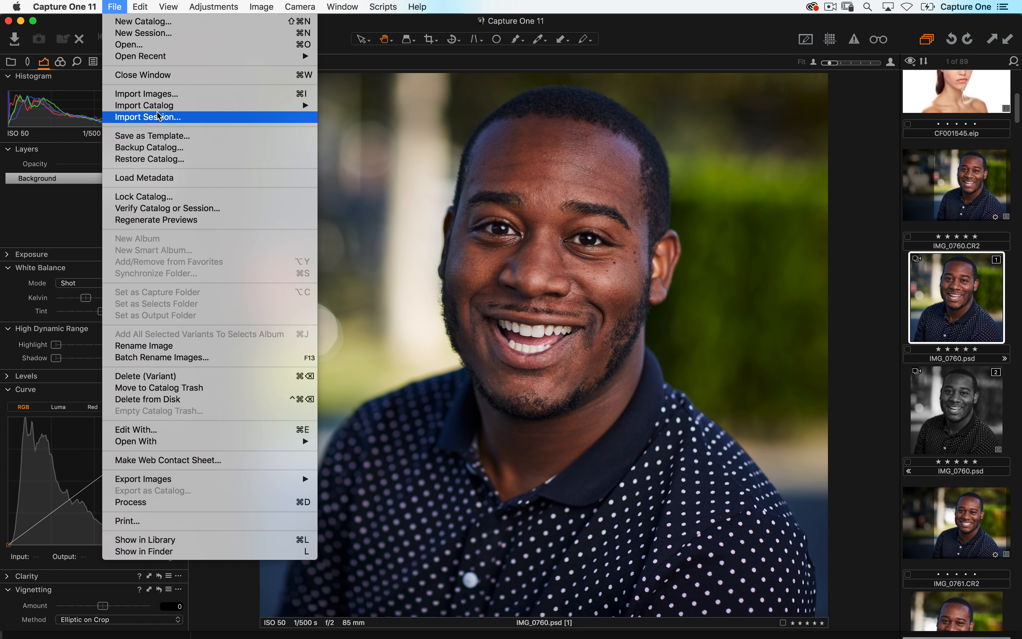
mouse_move(207, 108)
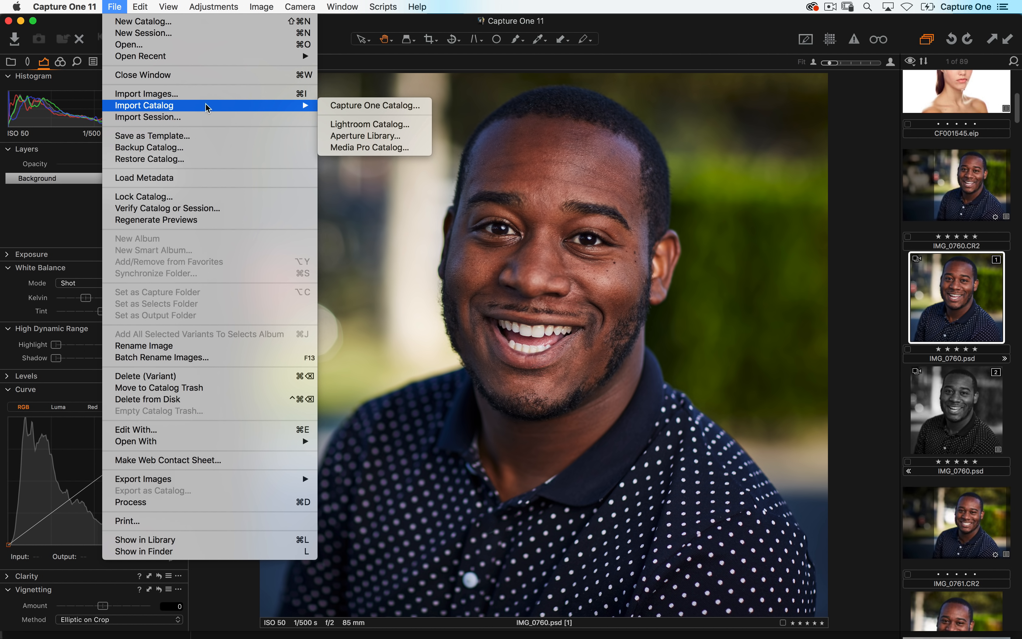
click(419, 127)
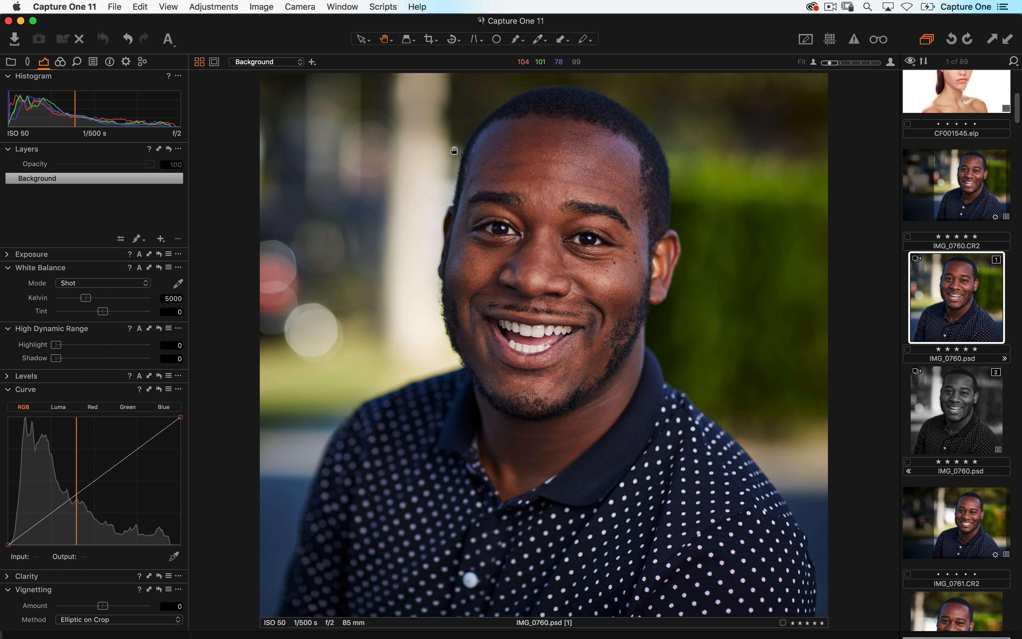
- Show the Color tools and select IMG_0765.CR2 in the browser
click(60, 63)
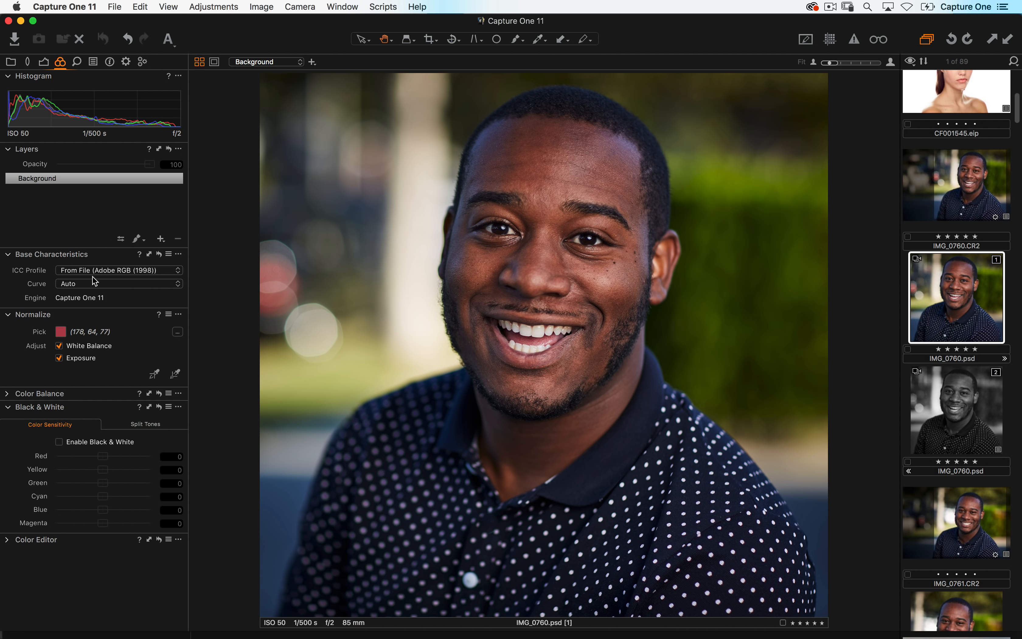
scroll(969, 264, up, 10)
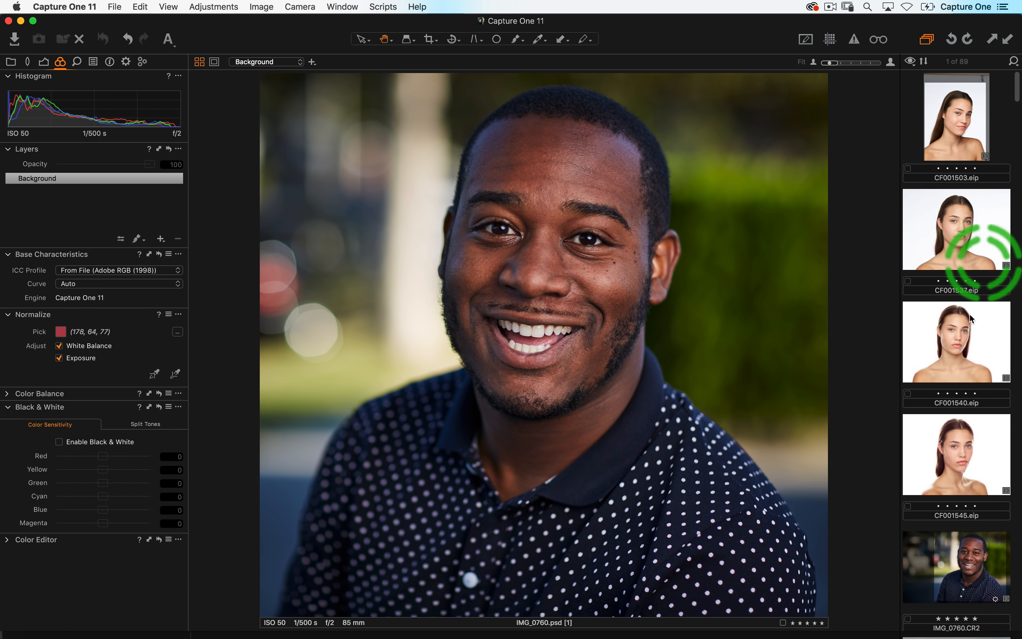
scroll(970, 318, down, 10)
click(961, 292)
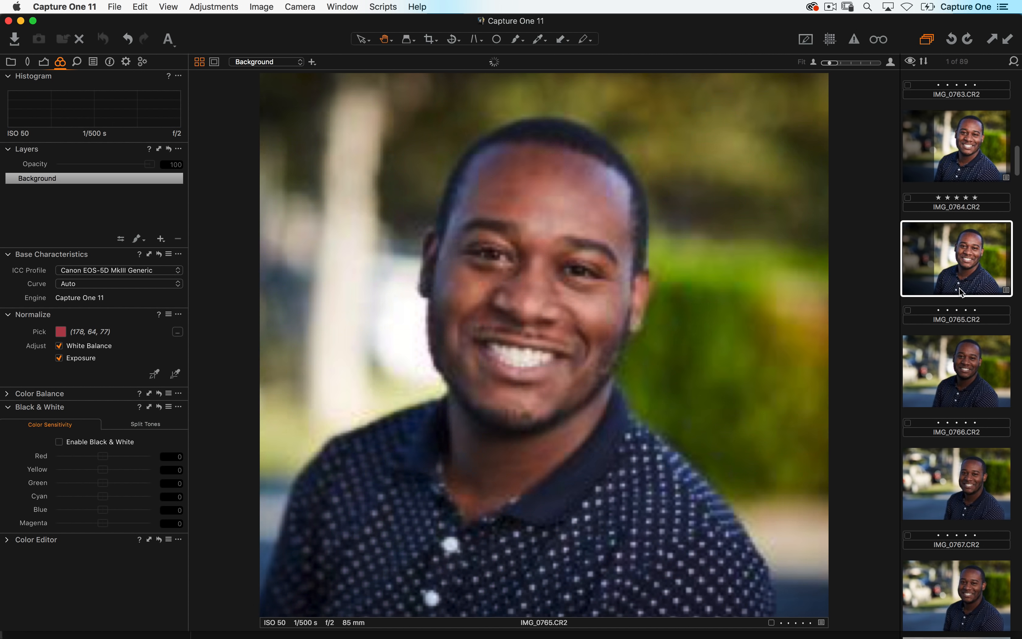
- Open the ICC Profile list, browse its Other submenu, and close it without choosing a profile
click(77, 277)
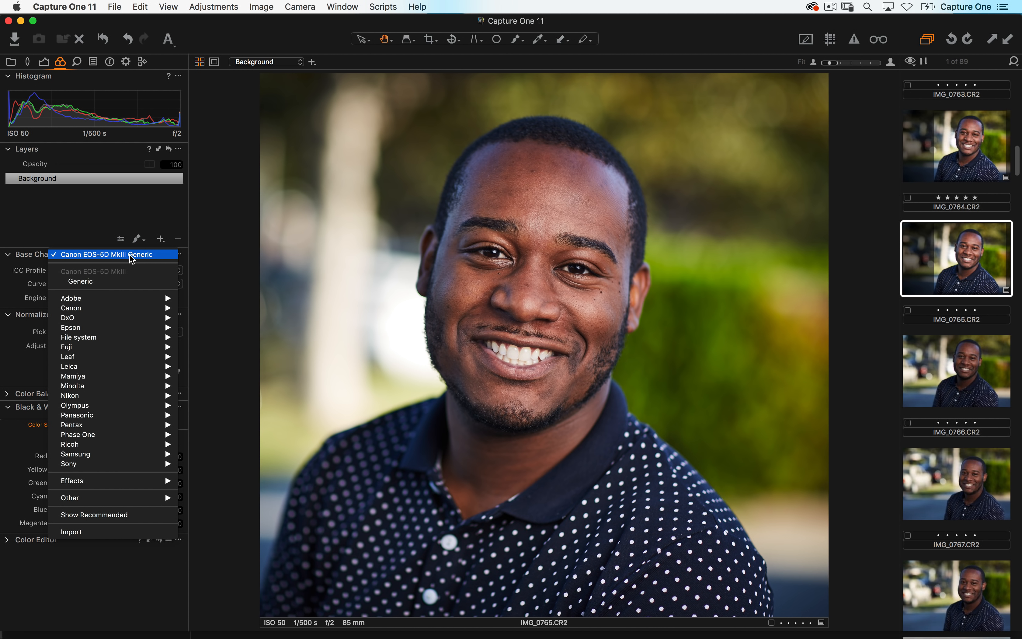
mouse_move(134, 501)
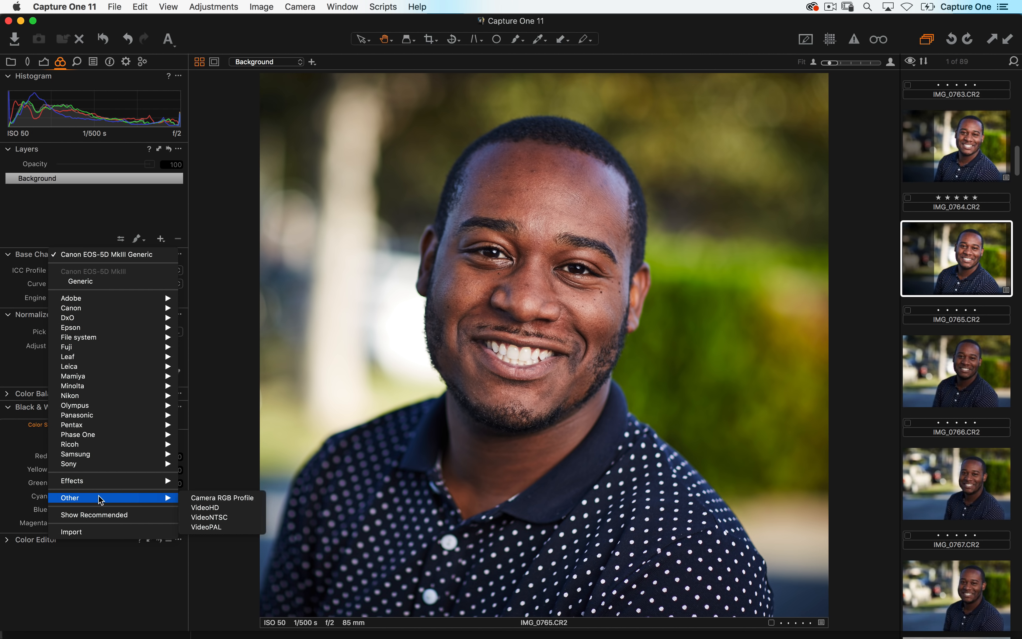
click(238, 439)
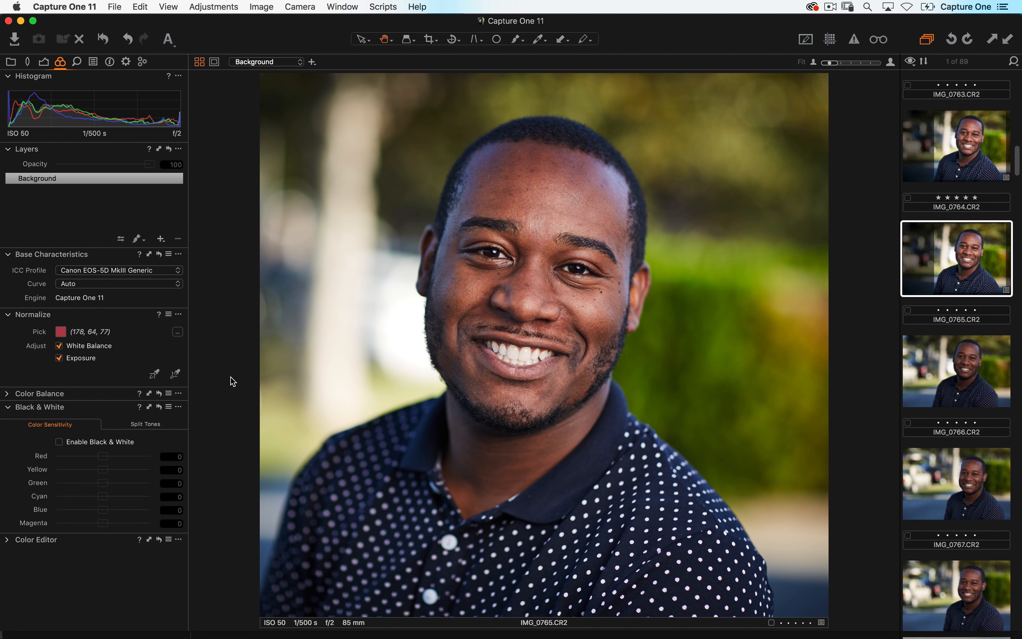